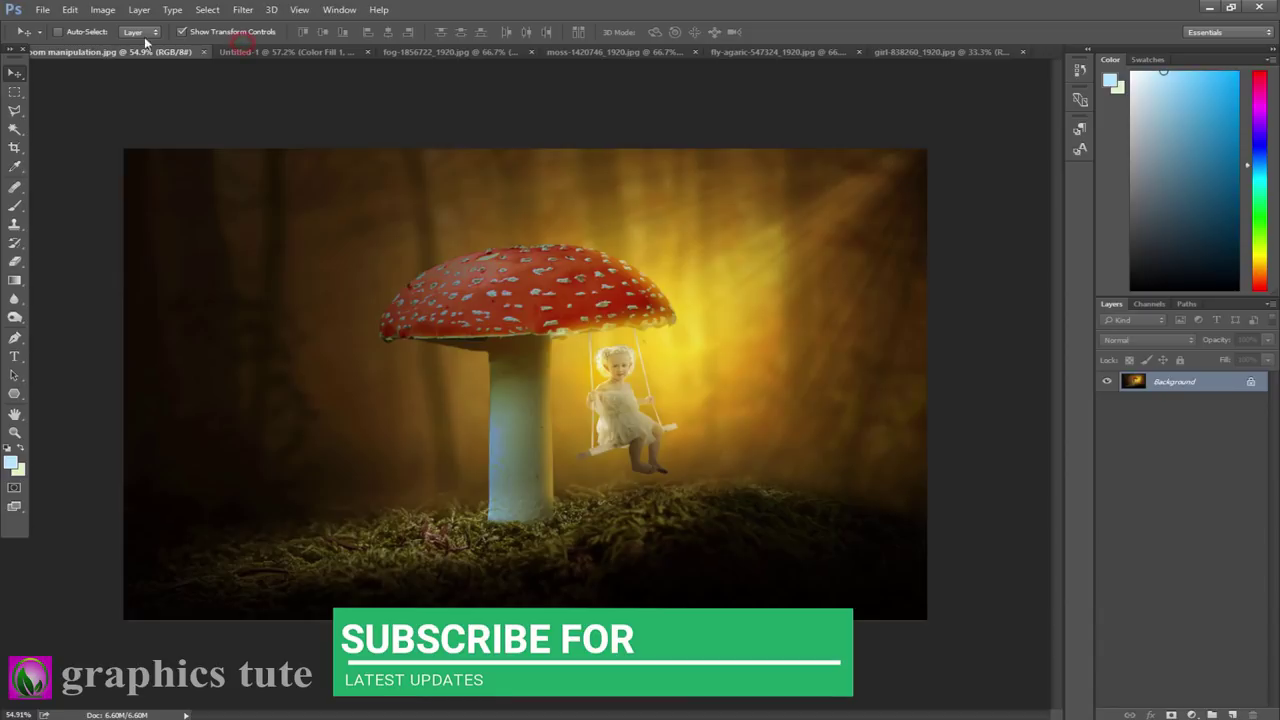
# On Untitled-1, check the canvas size and keep it at 1920 by 1202.
pyautogui.click(241, 49)
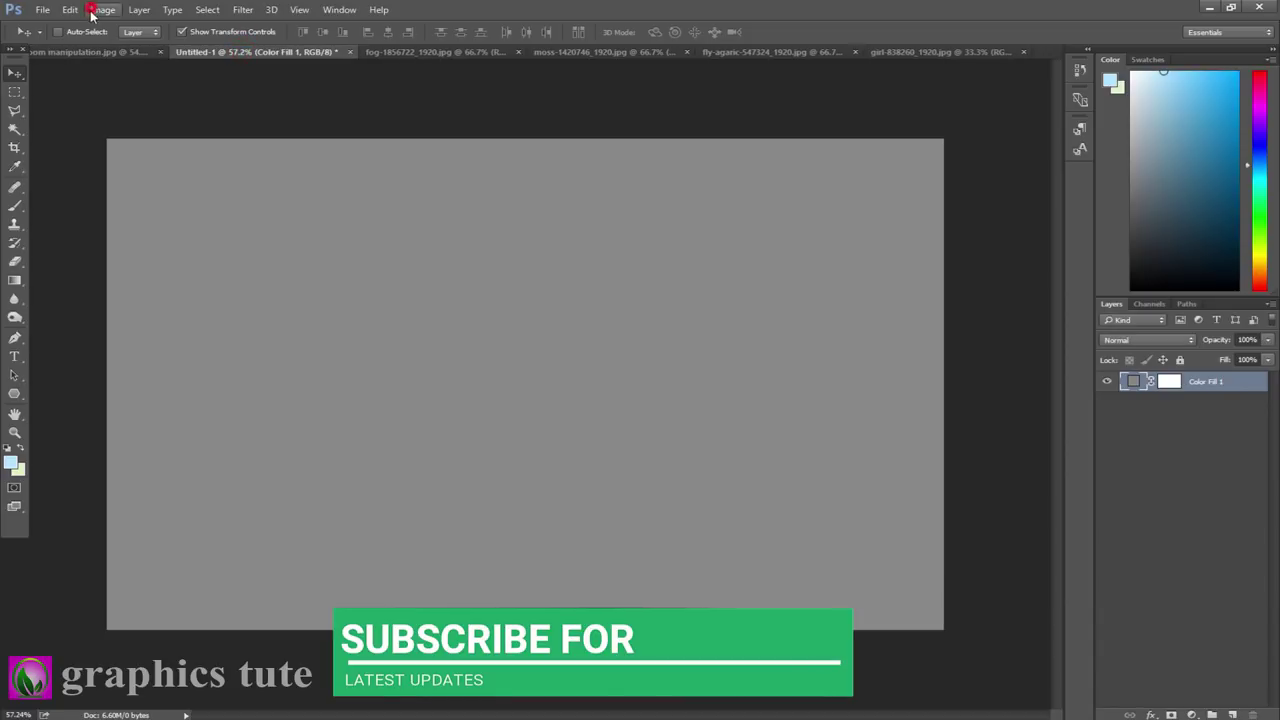
pyautogui.click(92, 14)
pyautogui.click(128, 112)
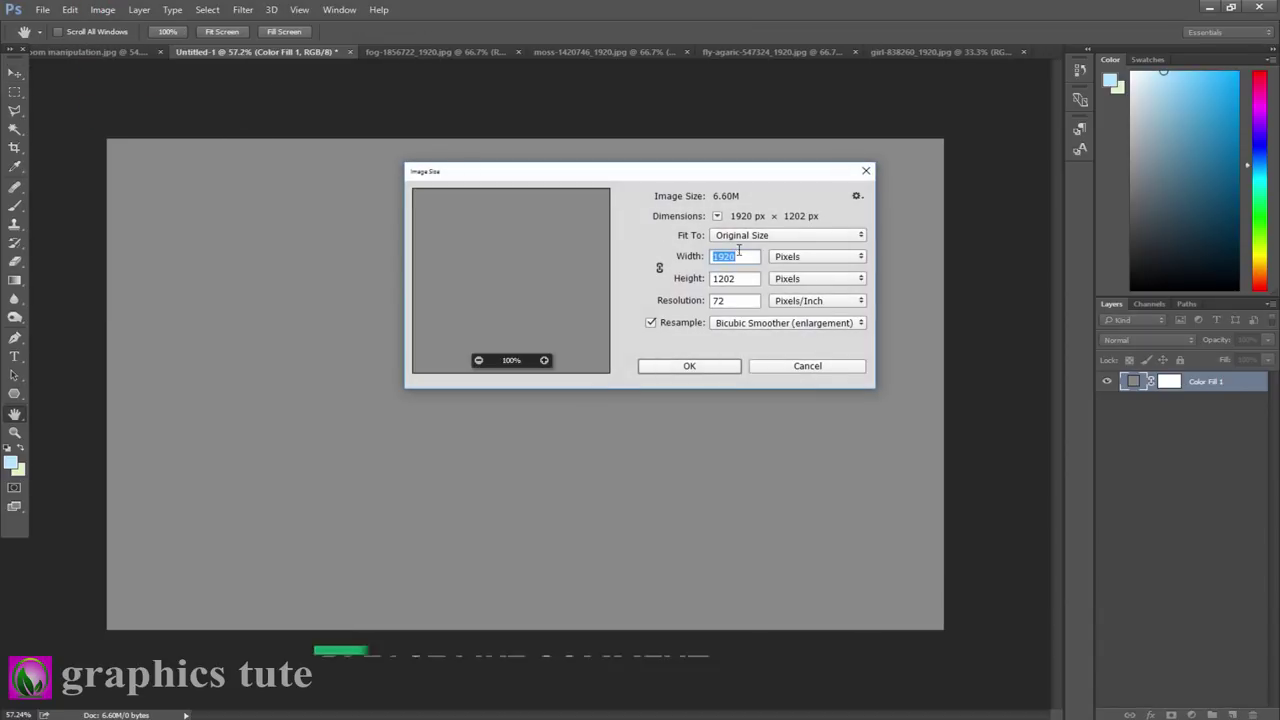
pyautogui.click(734, 256)
pyautogui.click(735, 277)
pyautogui.click(708, 366)
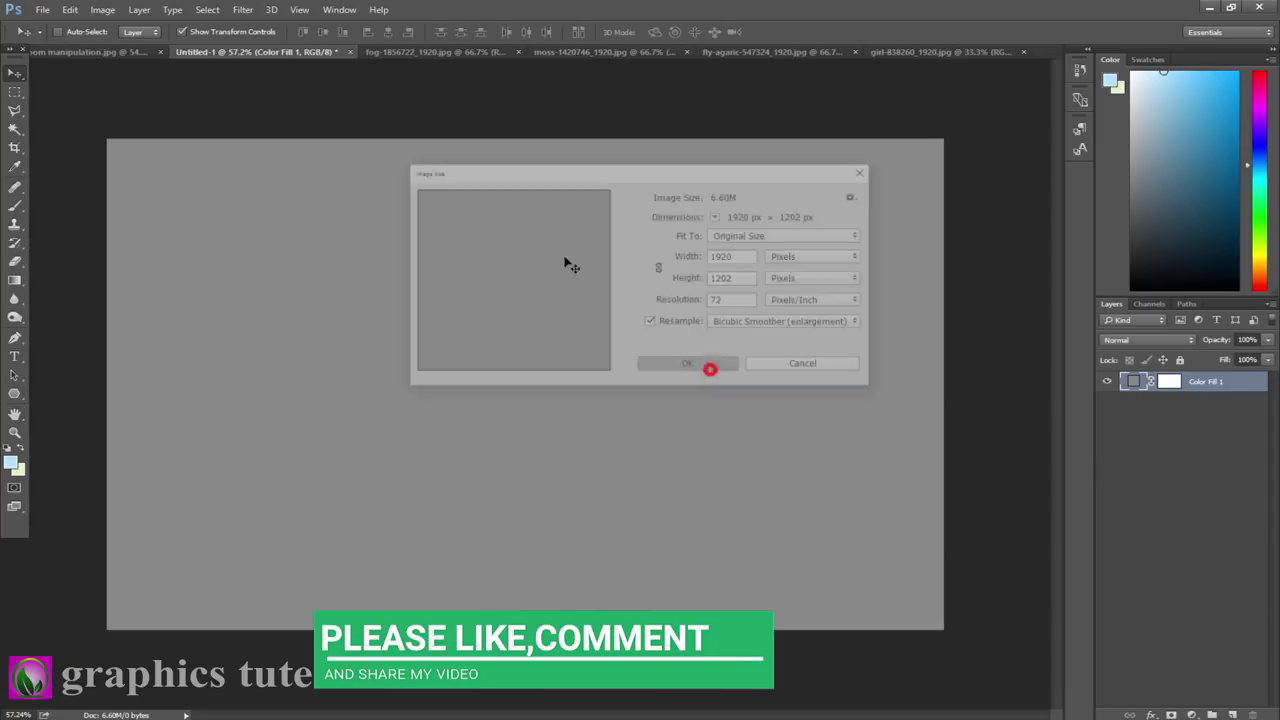
# Bring the fog forest photo into Untitled-1, scaled to about 105.7% to cover the canvas.
pyautogui.click(391, 51)
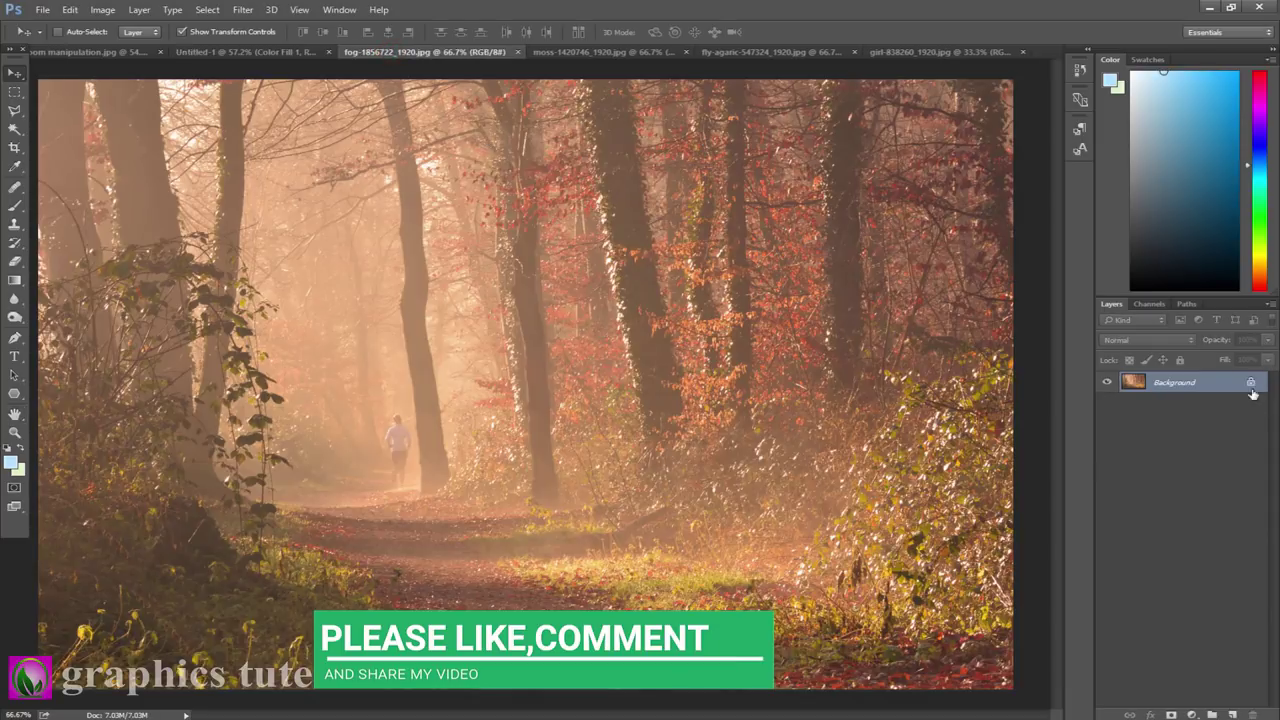
pyautogui.click(1253, 393)
pyautogui.moveTo(566, 320)
pyautogui.mouseDown()
pyautogui.moveTo(218, 57)
pyautogui.moveTo(688, 381)
pyautogui.mouseUp()
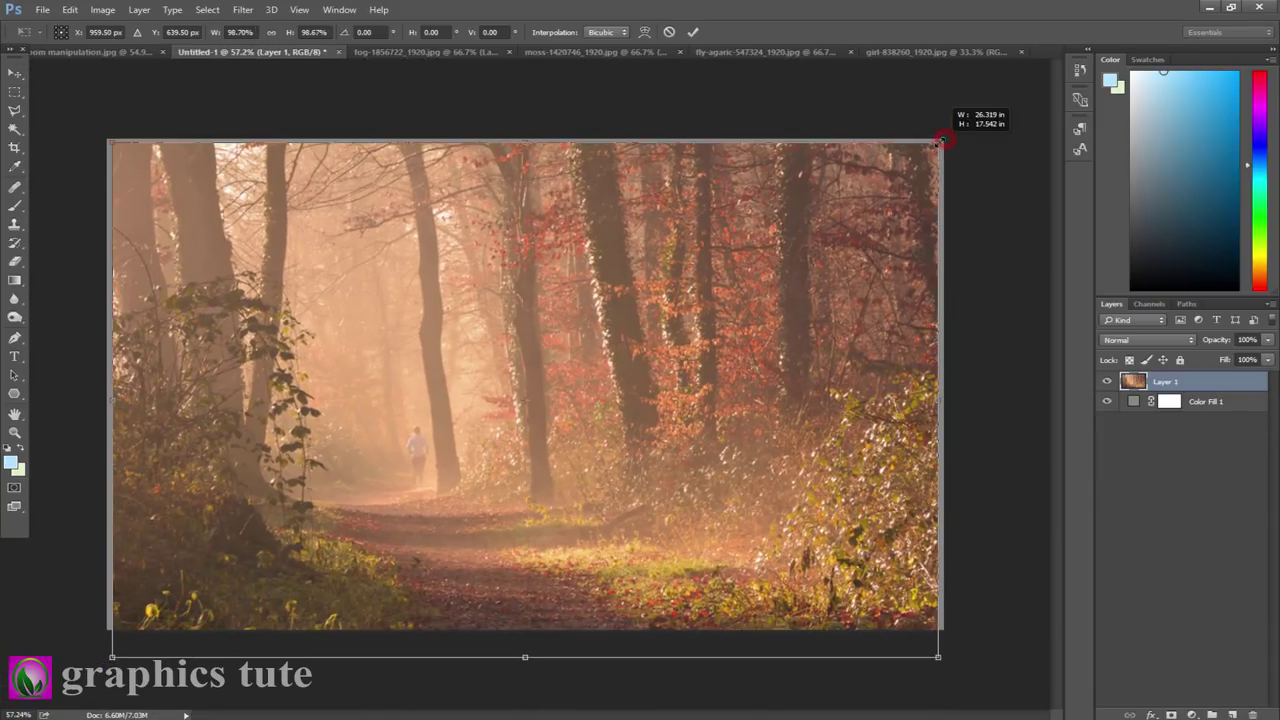
pyautogui.moveTo(943, 139); pyautogui.dragTo(932, 146)
pyautogui.moveTo(858, 214); pyautogui.dragTo(868, 213)
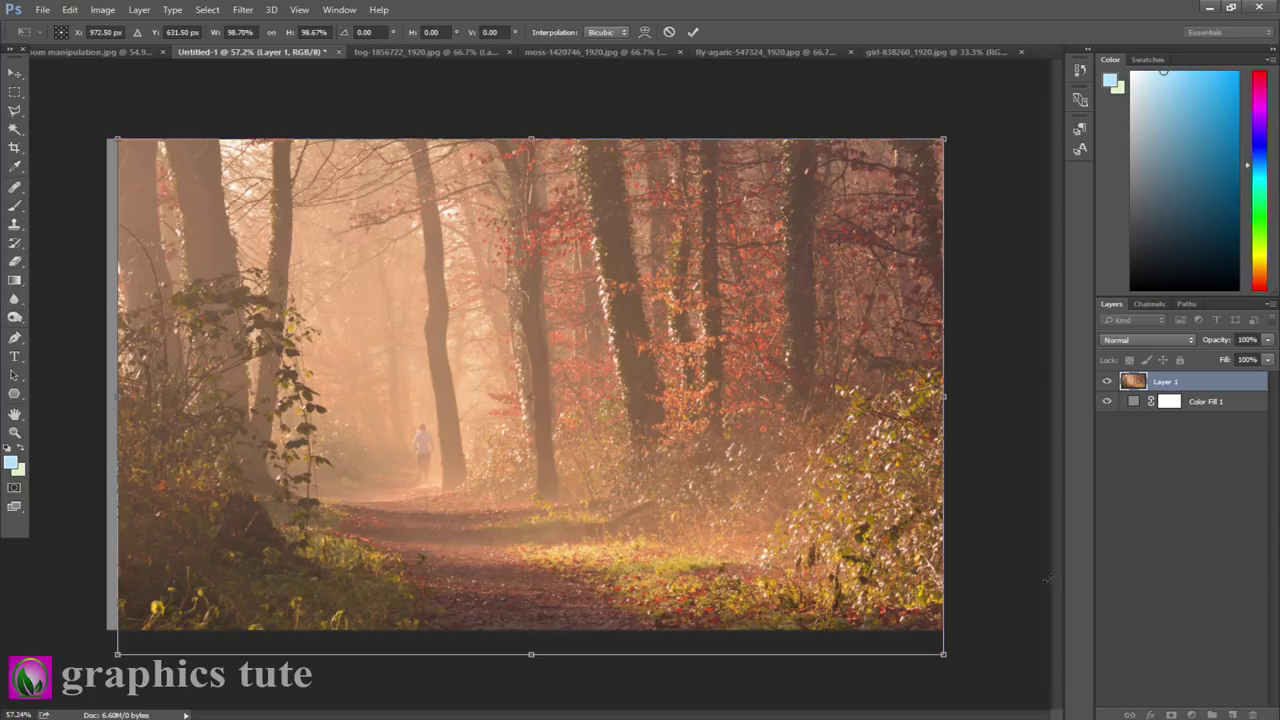
pyautogui.moveTo(944, 656); pyautogui.dragTo(973, 672)
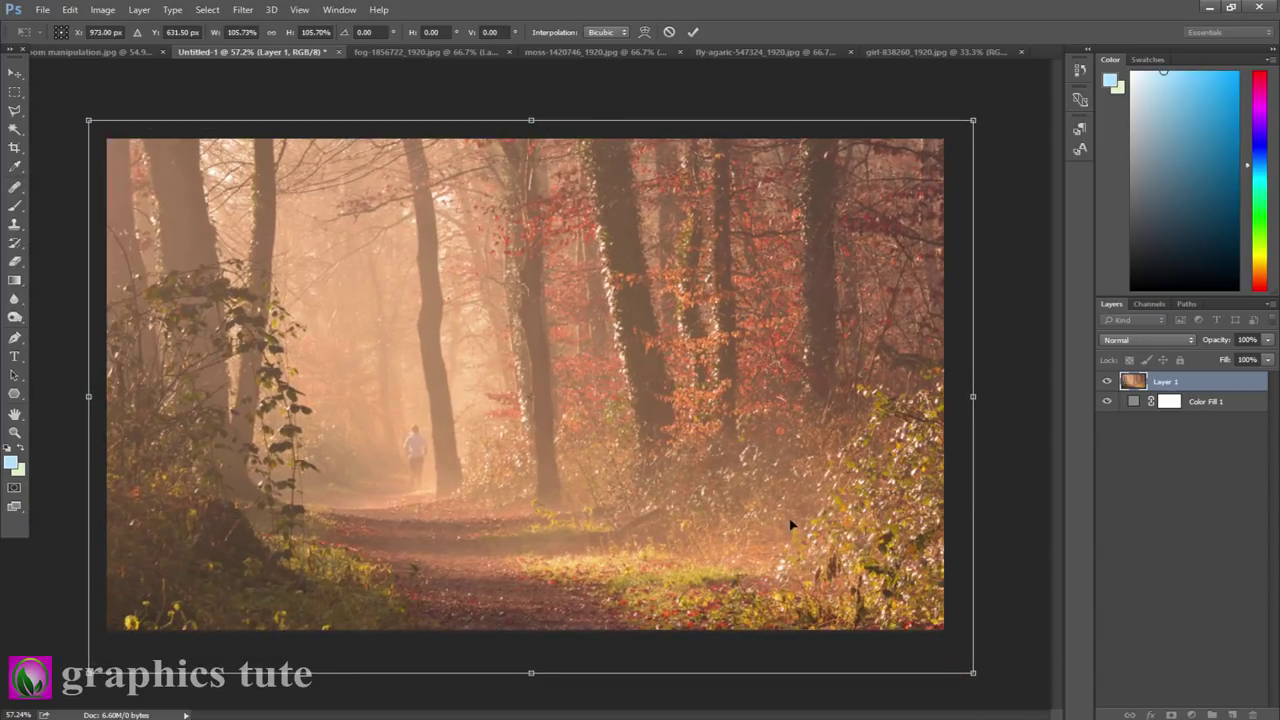
pyautogui.moveTo(794, 526); pyautogui.dragTo(788, 514)
pyautogui.click(693, 32)
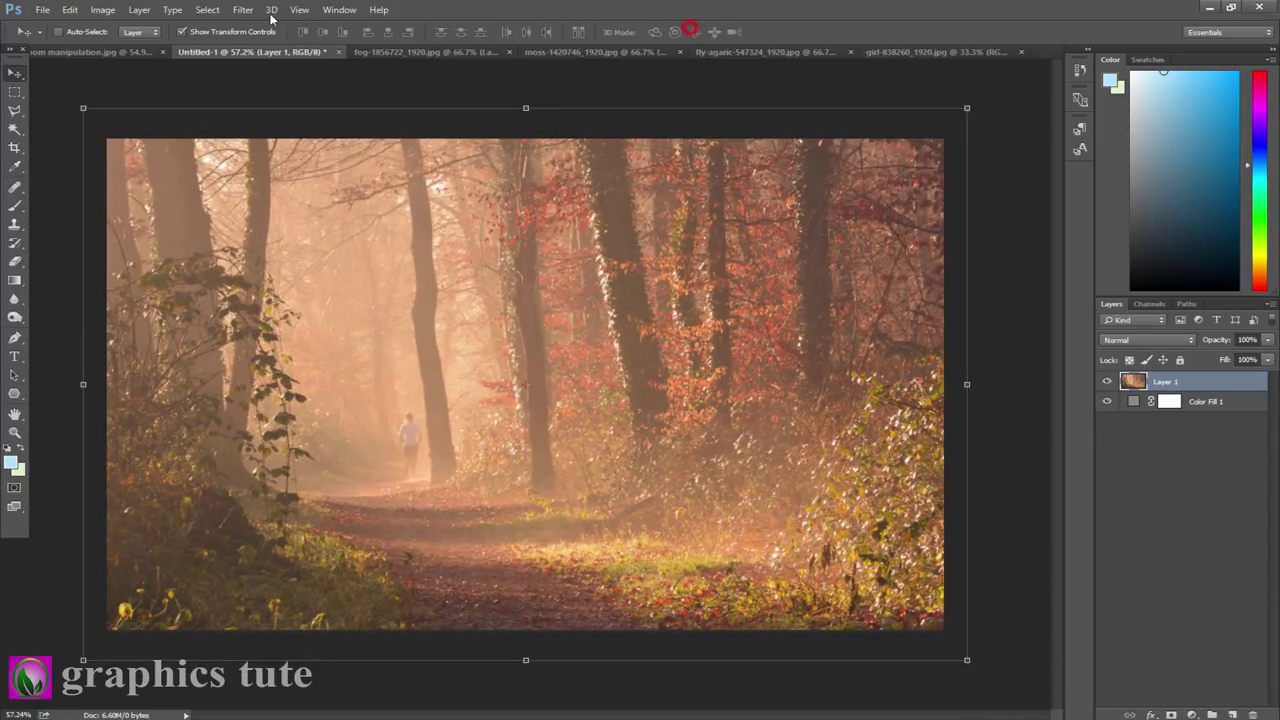
# Apply a Gaussian Blur of 9.6 pixels to the forest layer.
pyautogui.click(244, 11)
pyautogui.moveTo(300, 167)
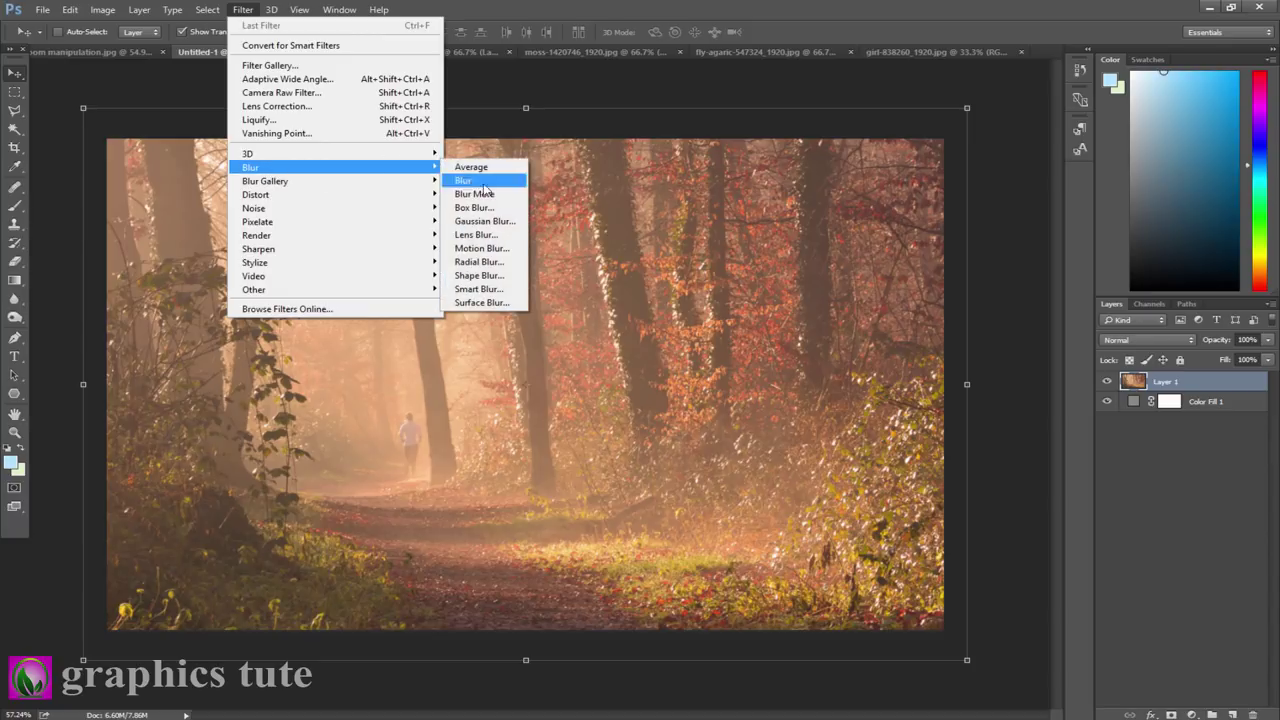
pyautogui.click(496, 221)
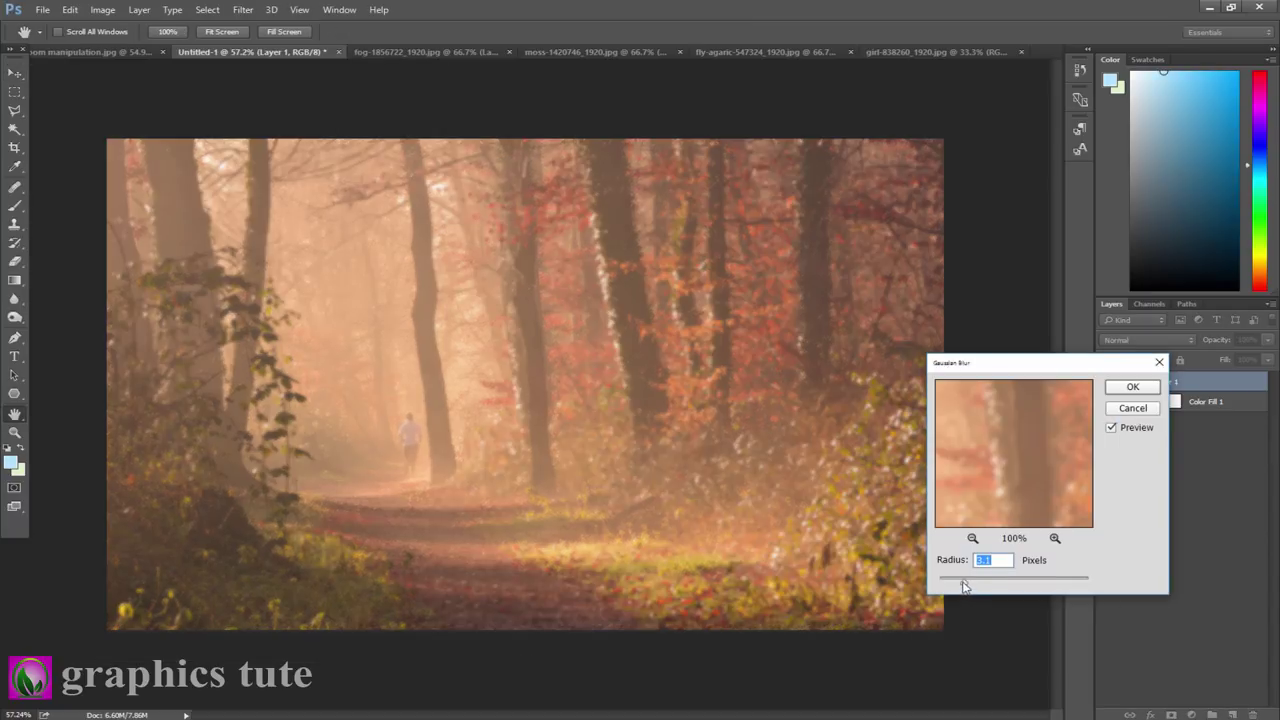
pyautogui.moveTo(964, 586); pyautogui.dragTo(997, 585)
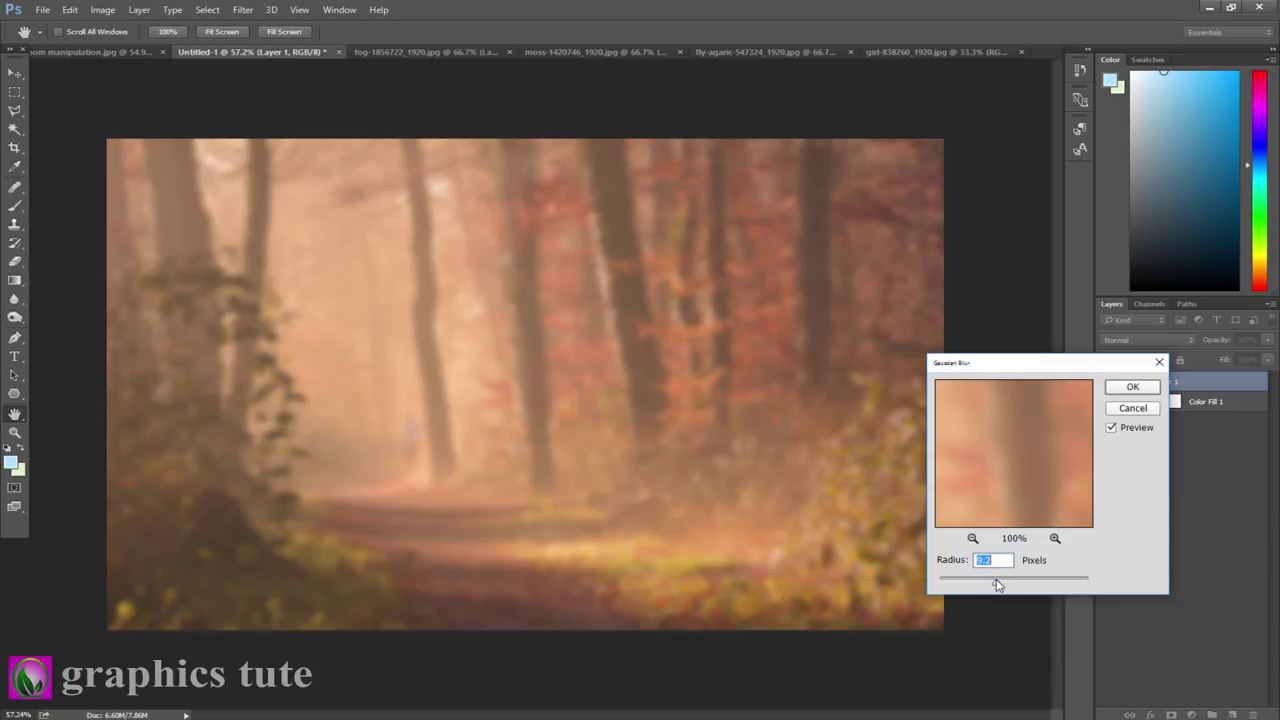
pyautogui.click(1133, 387)
pyautogui.press('v')
# Check the mushroom reference, close the fog photo without saving, and show the moss photo.
pyautogui.click(84, 52)
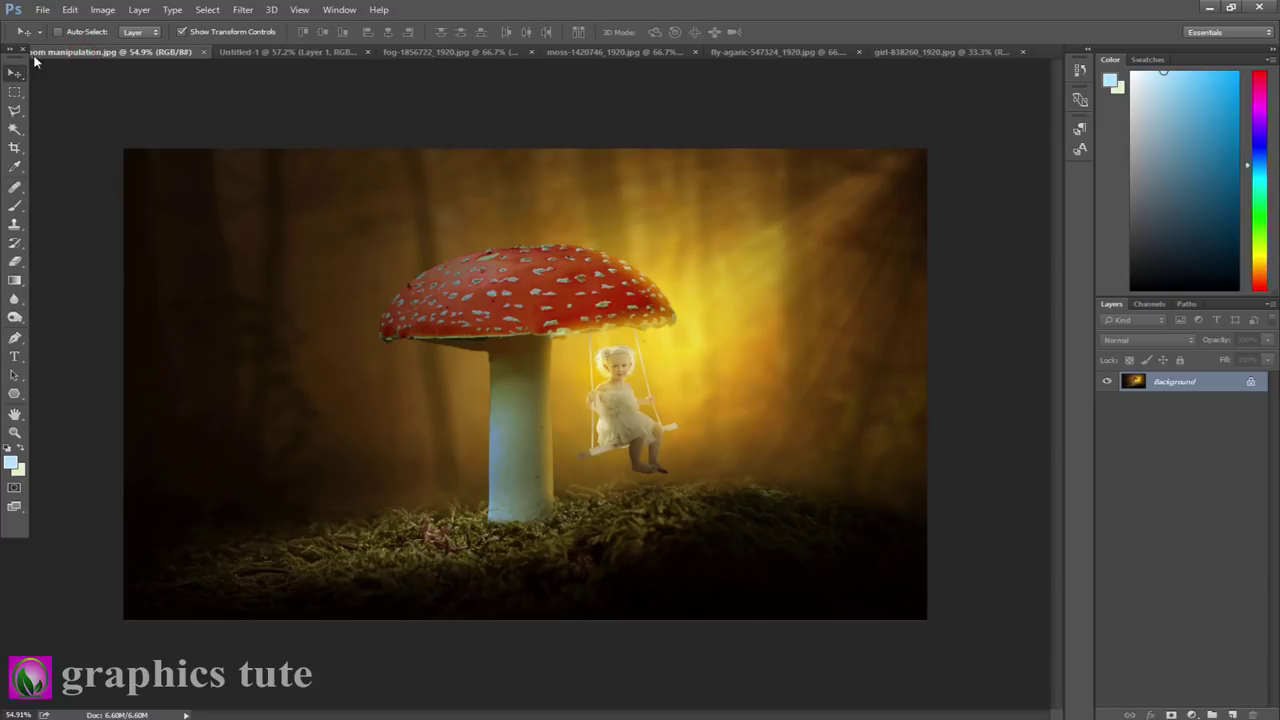
pyautogui.click(254, 53)
pyautogui.click(400, 54)
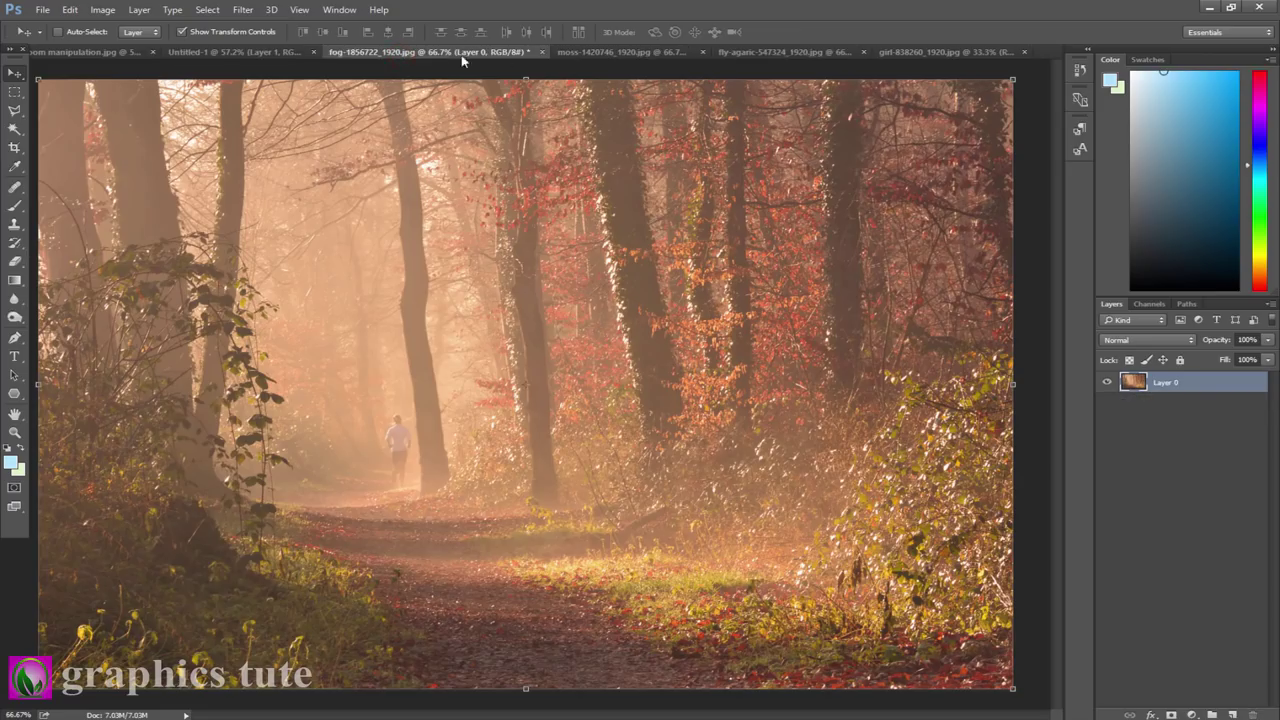
pyautogui.click(542, 52)
pyautogui.click(647, 277)
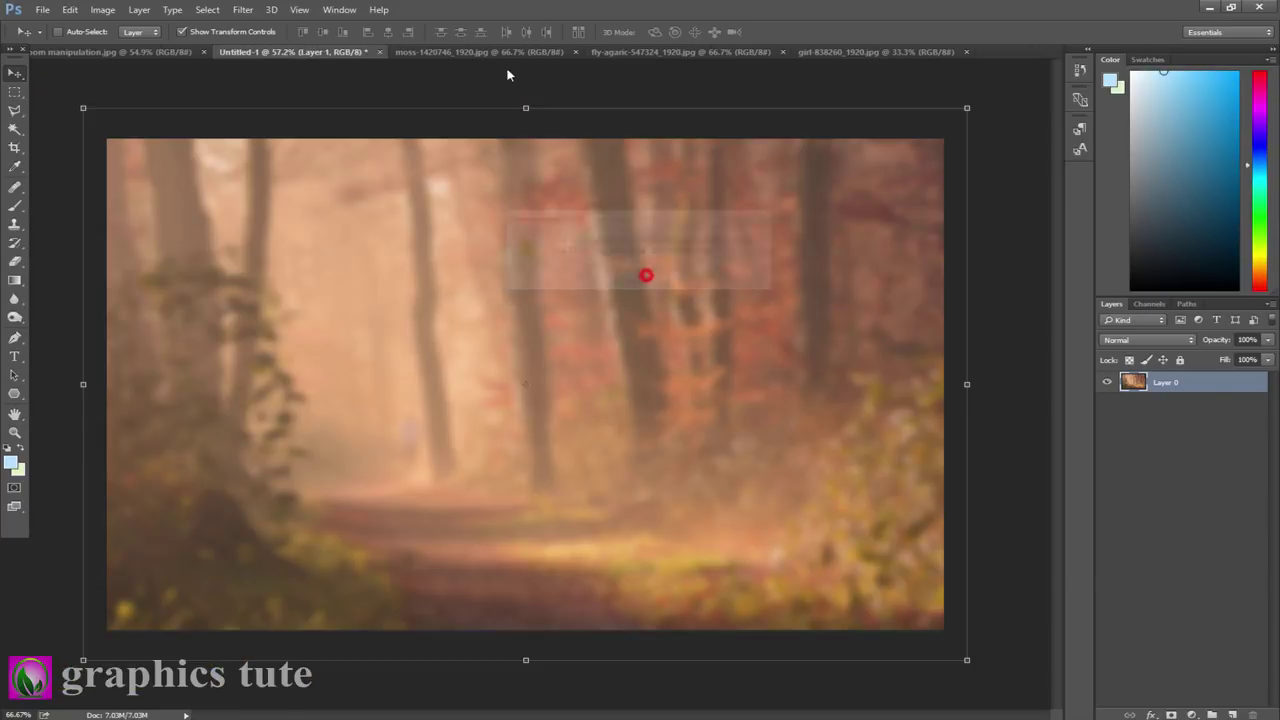
pyautogui.click(438, 50)
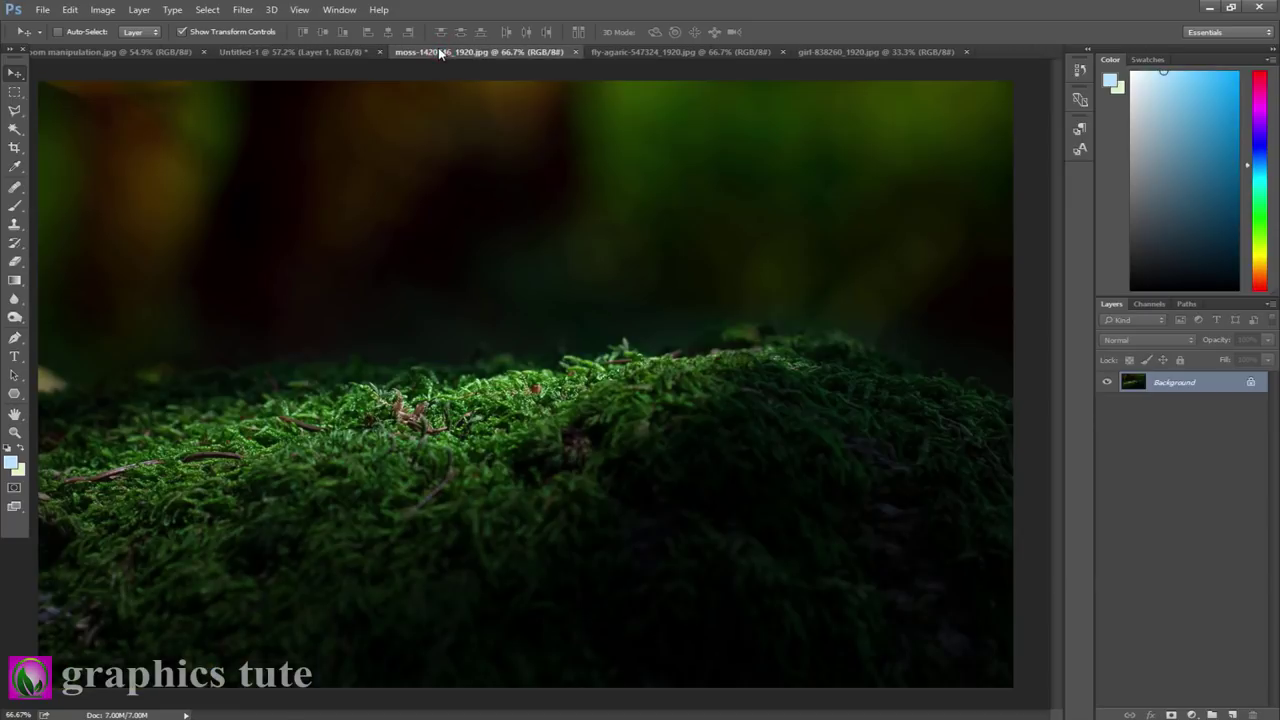
# Add the moss photo as a new layer, masked with a gradient fading its top into the forest.
pyautogui.click(1254, 382)
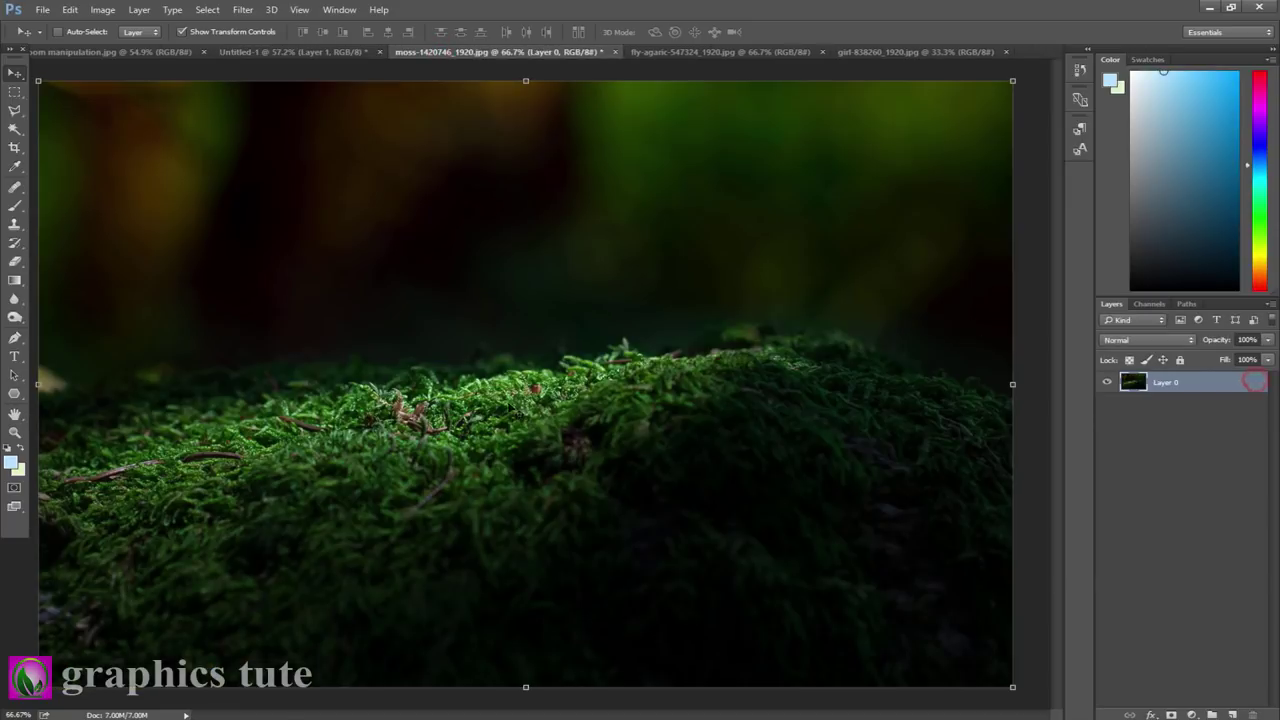
pyautogui.moveTo(449, 361)
pyautogui.mouseDown()
pyautogui.moveTo(282, 196)
pyautogui.moveTo(281, 57)
pyautogui.moveTo(438, 387)
pyautogui.mouseUp()
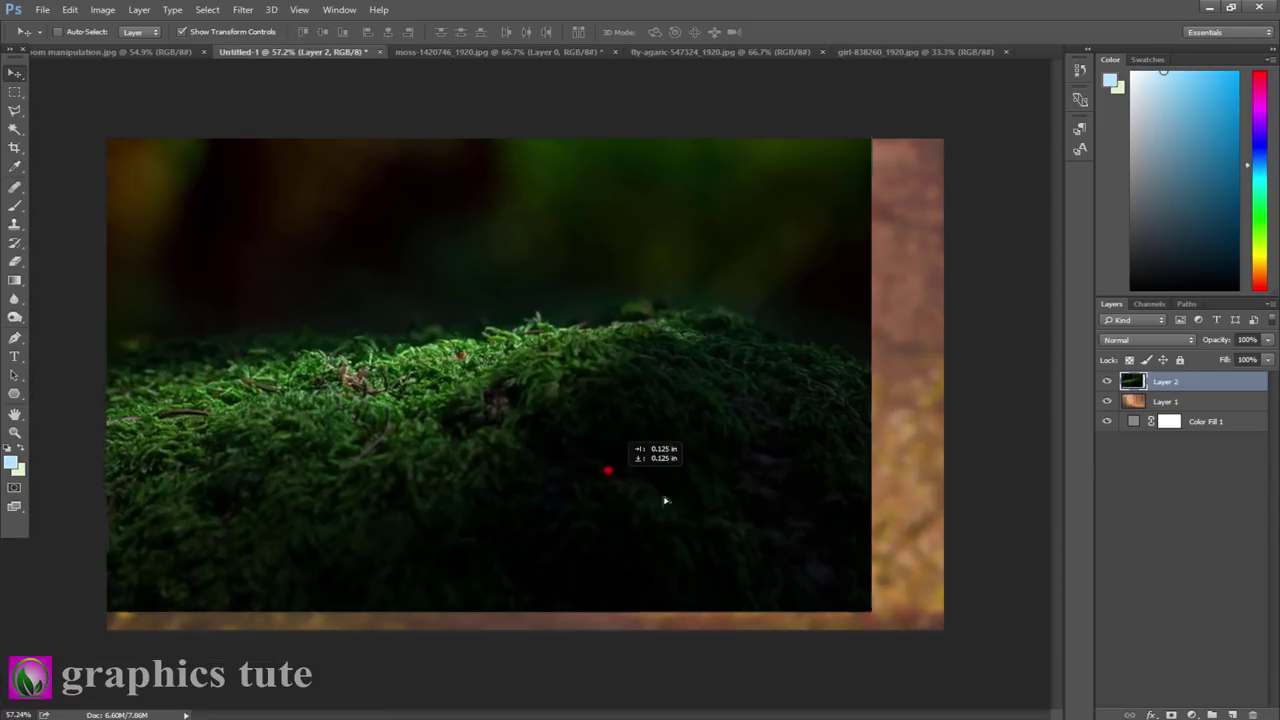
pyautogui.moveTo(608, 470); pyautogui.dragTo(687, 505)
pyautogui.click(1171, 714)
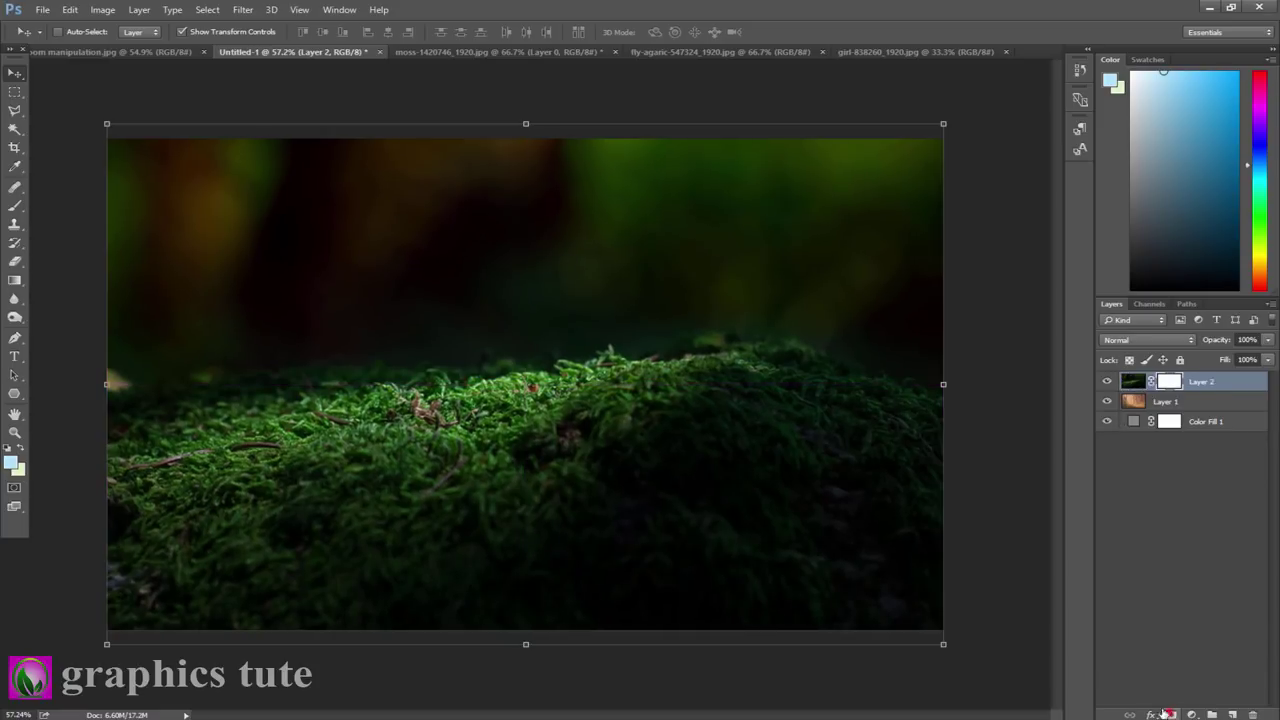
pyautogui.click(14, 281)
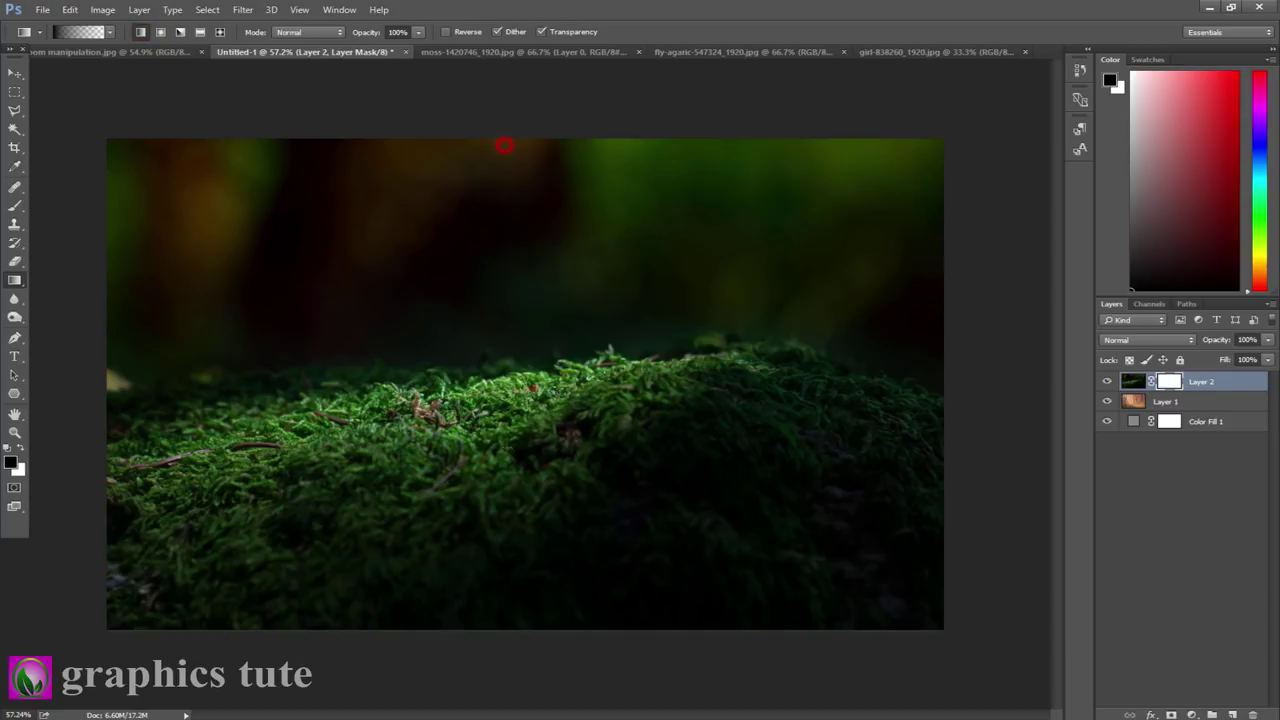
pyautogui.moveTo(505, 145)
pyautogui.mouseDown()
pyautogui.moveTo(481, 321)
pyautogui.moveTo(505, 405)
pyautogui.mouseUp()
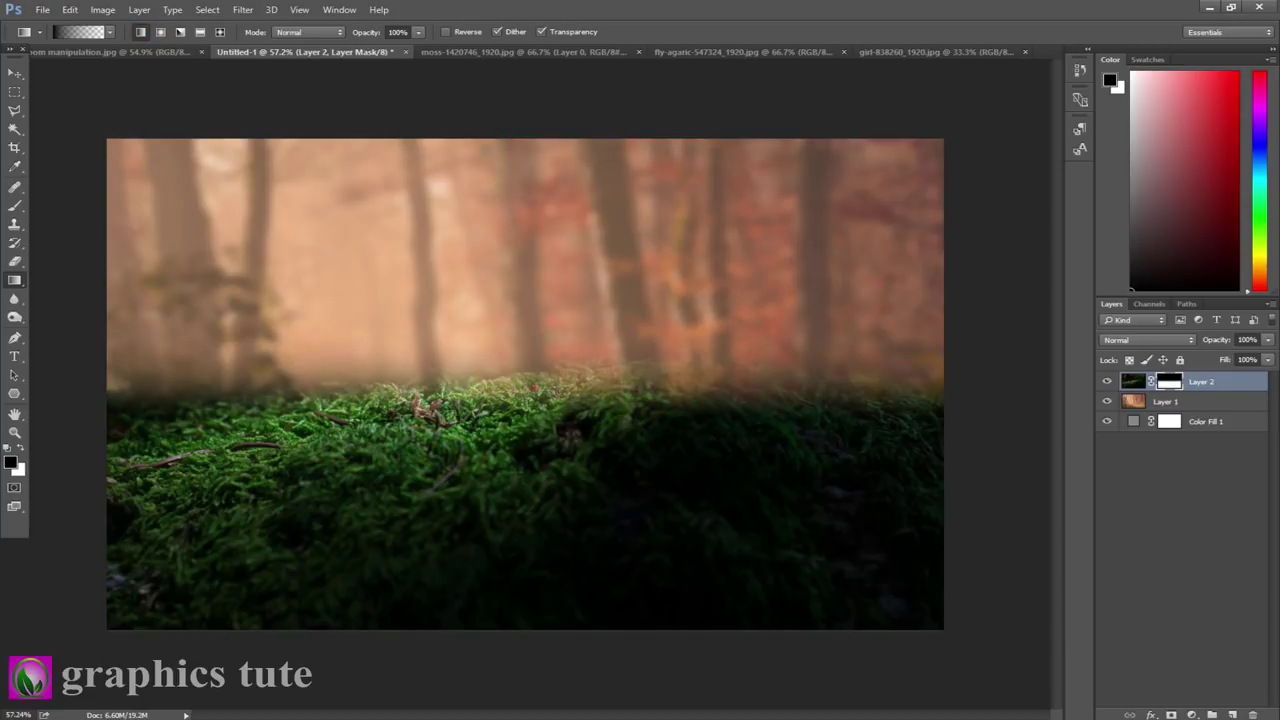
# Lower the moss layer about 70 px, tilt it -2.19° and squash it vertically.
pyautogui.click(15, 73)
pyautogui.moveTo(463, 515); pyautogui.dragTo(463, 596)
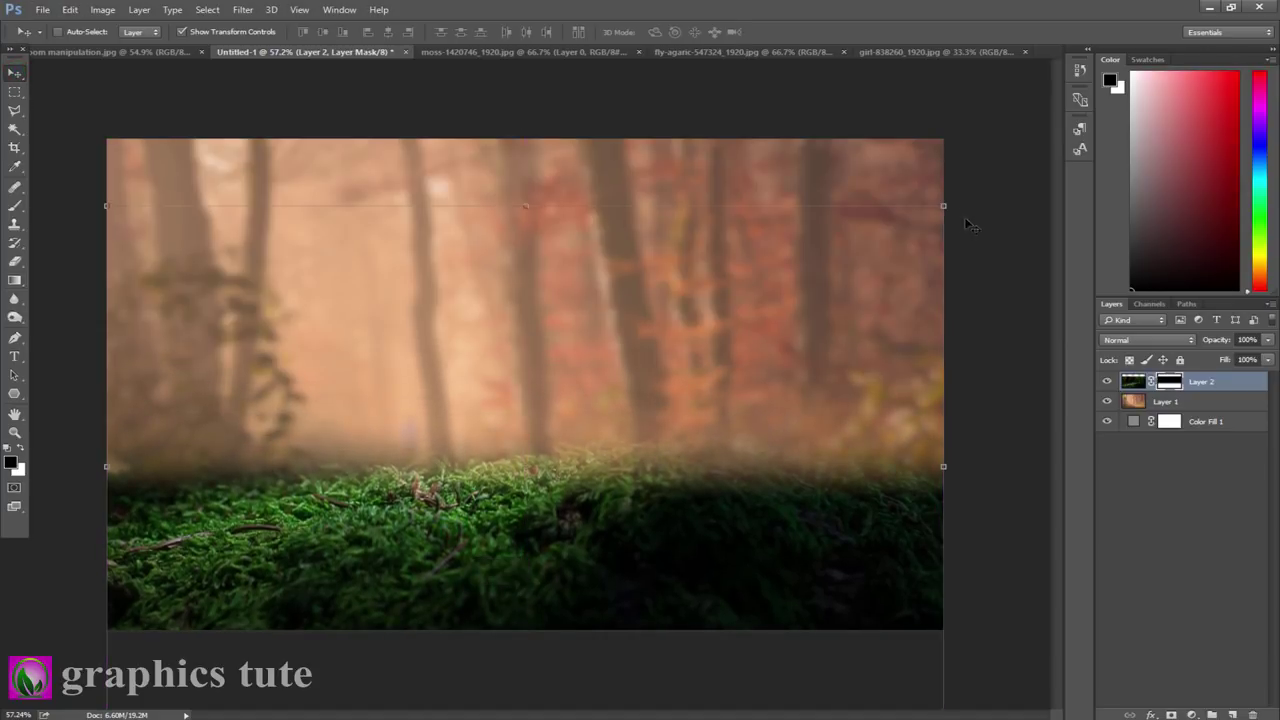
pyautogui.moveTo(970, 225); pyautogui.dragTo(957, 178)
pyautogui.moveTo(511, 208); pyautogui.dragTo(527, 275)
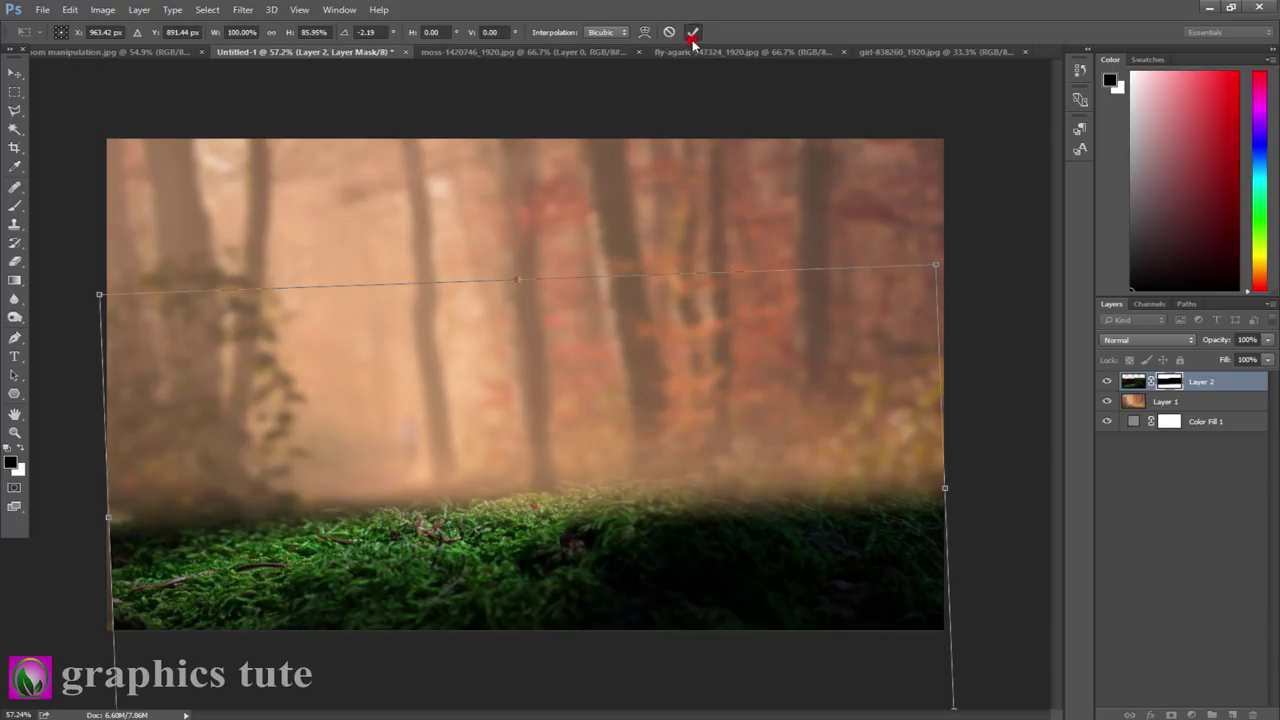
pyautogui.click(692, 35)
# Add a Hue/Saturation adjustment clipped to the blurred forest layer and shift its hue.
pyautogui.click(1190, 401)
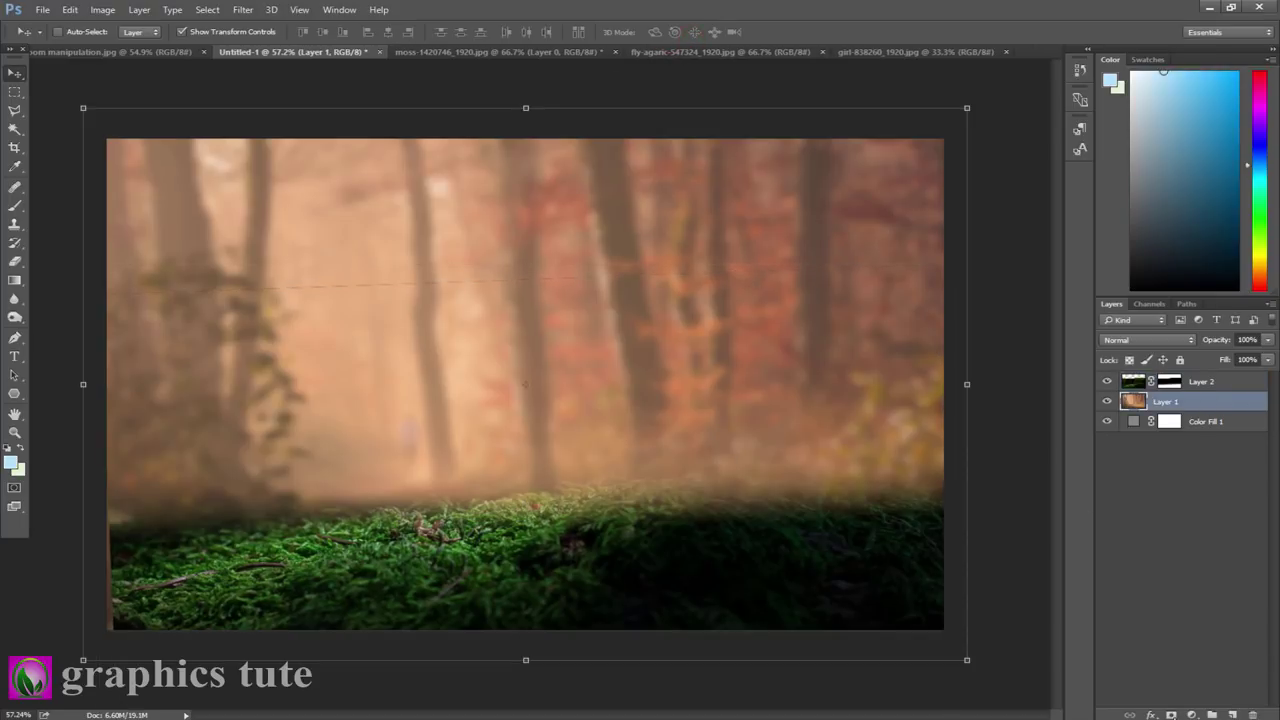
pyautogui.click(1191, 715)
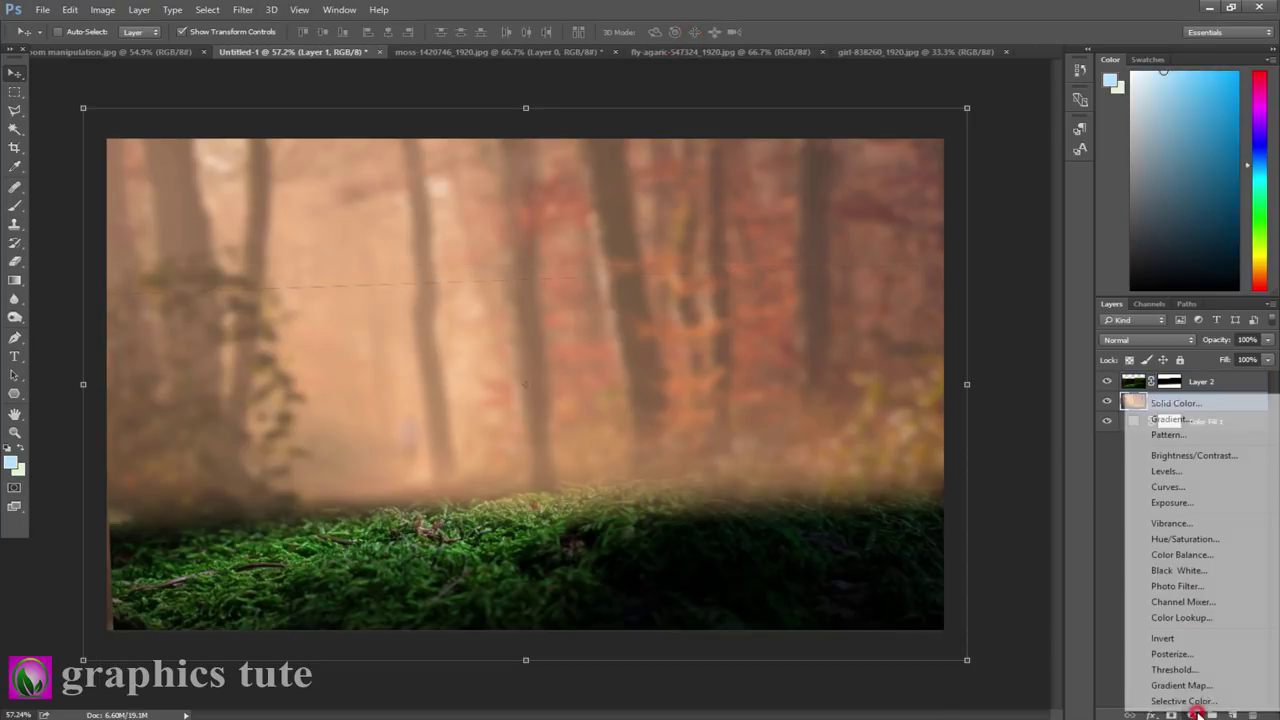
pyautogui.click(1204, 540)
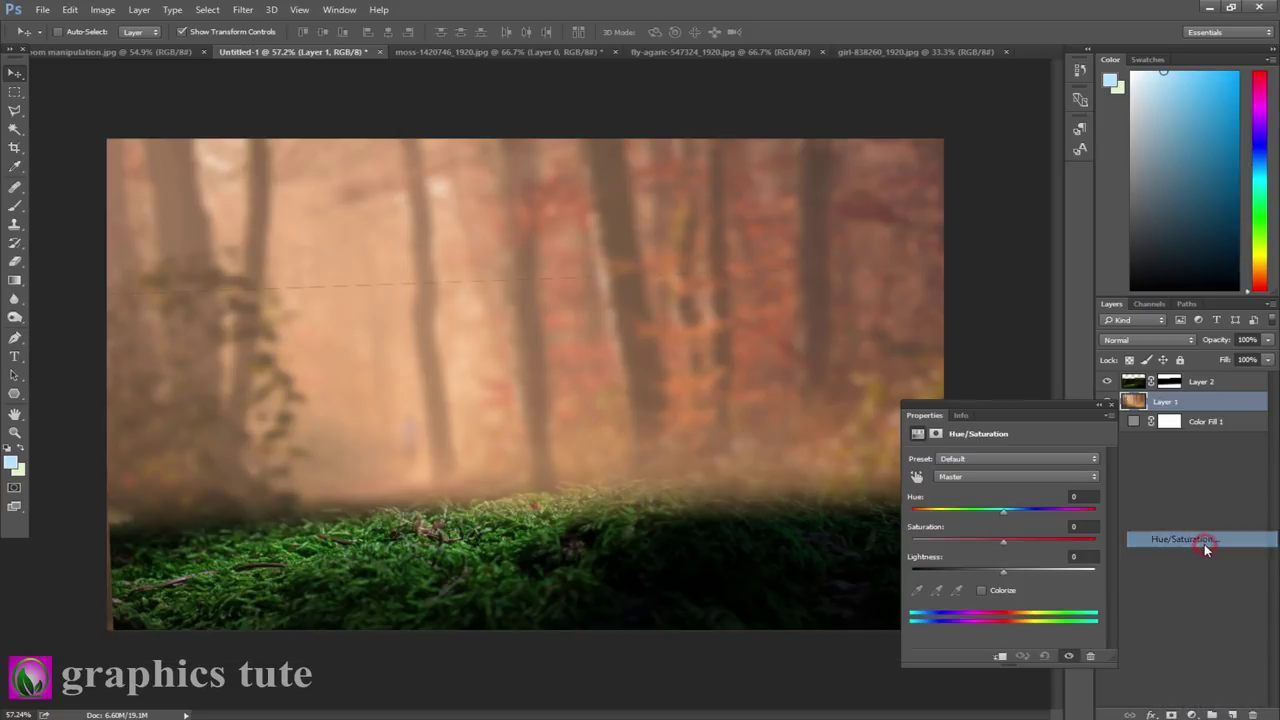
pyautogui.click(1000, 656)
pyautogui.click(1002, 545)
pyautogui.moveTo(1002, 545)
pyautogui.mouseDown()
pyautogui.moveTo(997, 511)
pyautogui.moveTo(1022, 515)
pyautogui.mouseUp()
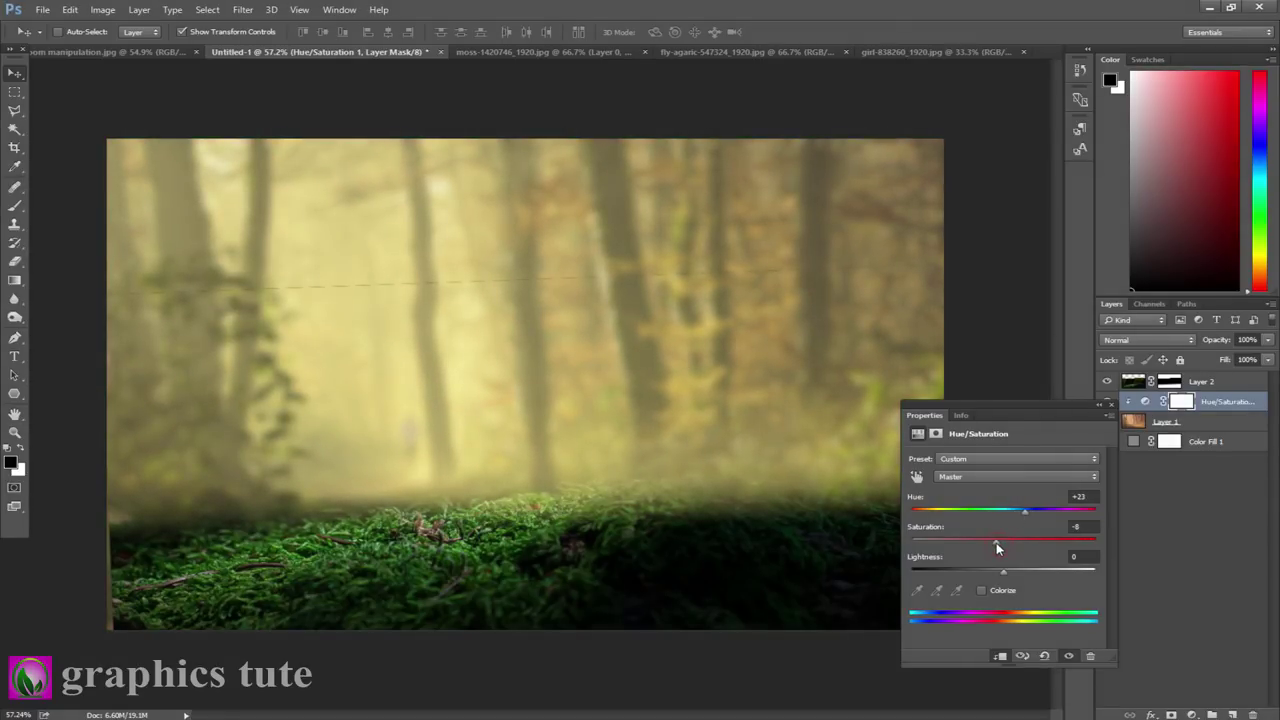
# Select the moss layer's mask and attempt Clone Stamp, dismissing the missing clone source errors.
pyautogui.click(1112, 410)
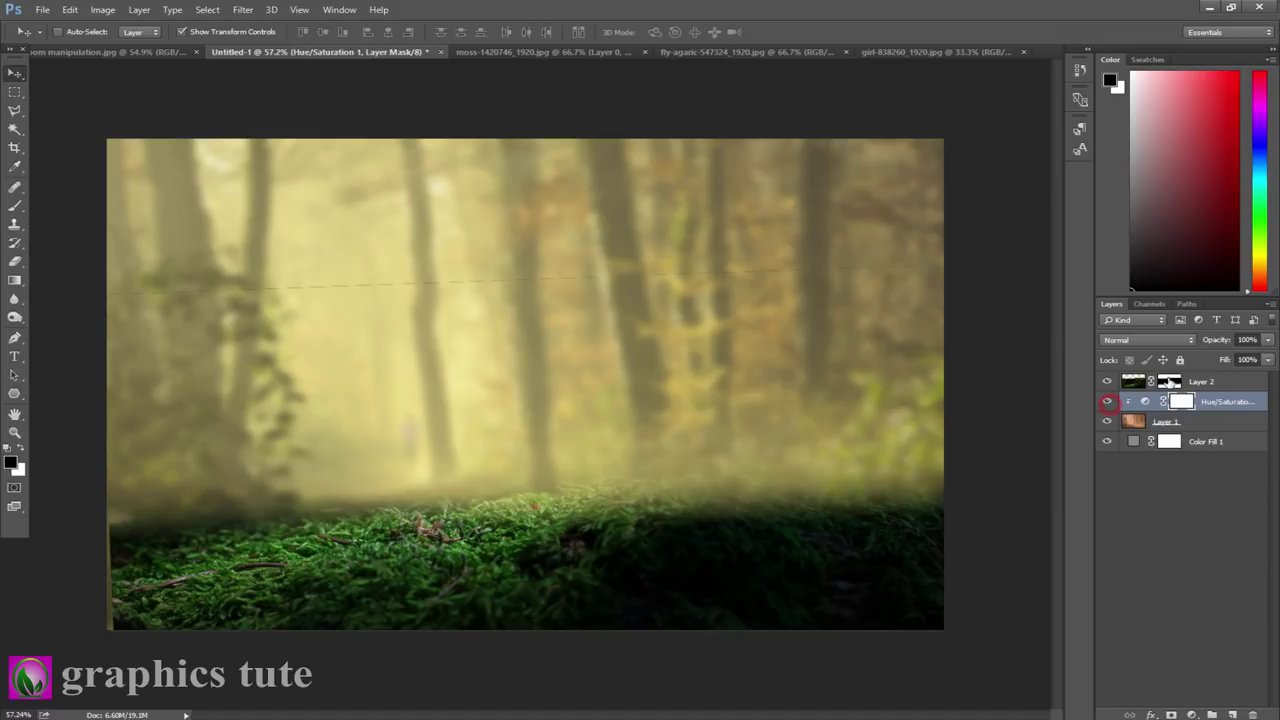
pyautogui.click(1168, 381)
pyautogui.click(14, 222)
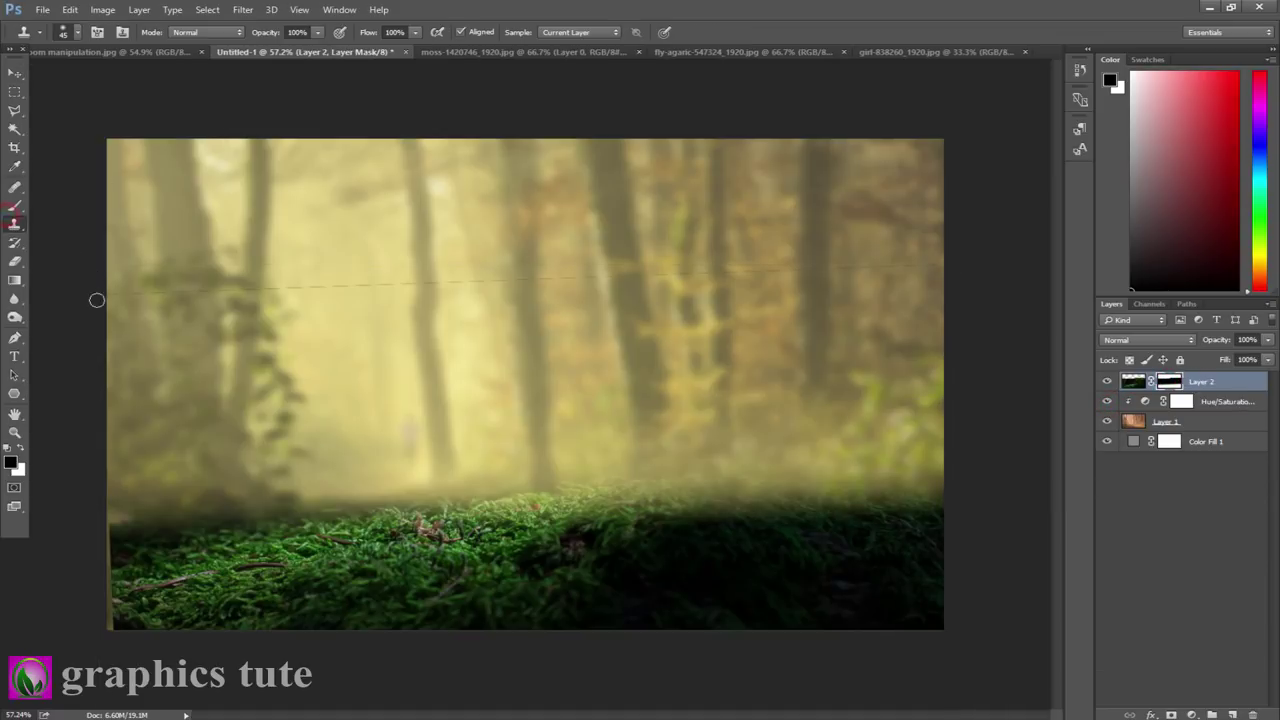
pyautogui.click(110, 295)
pyautogui.click(639, 289)
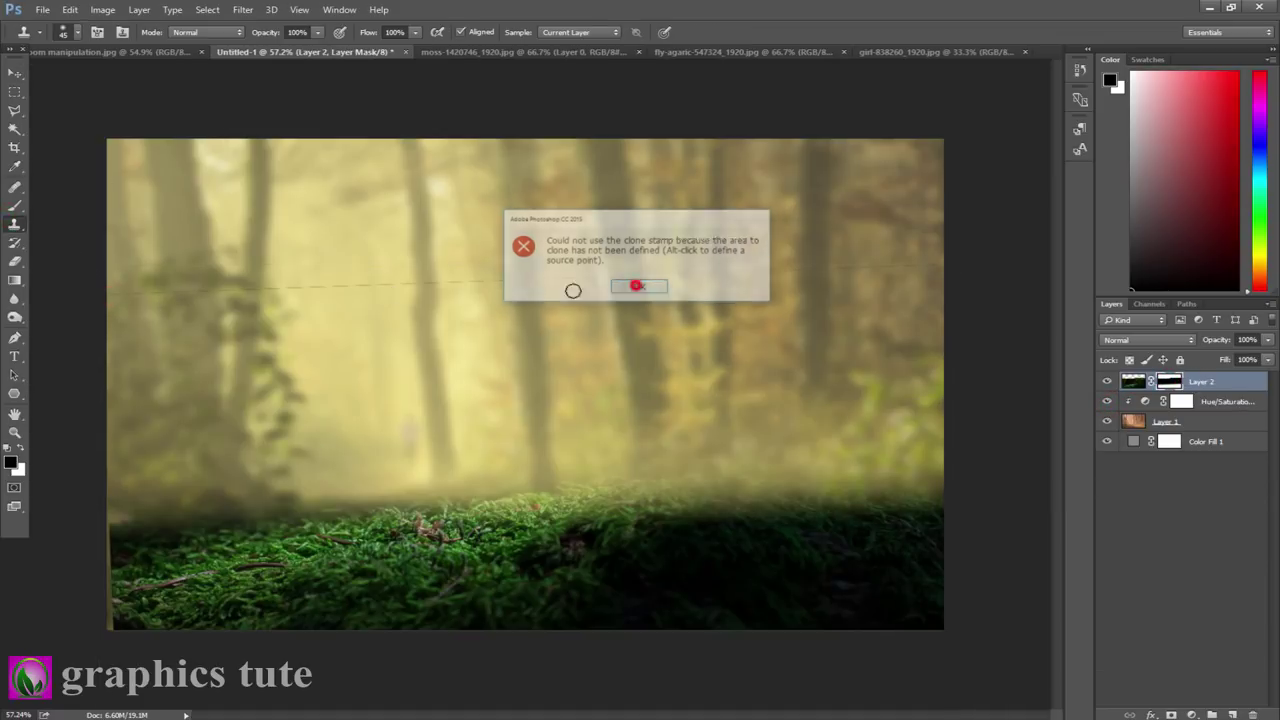
pyautogui.click(251, 289)
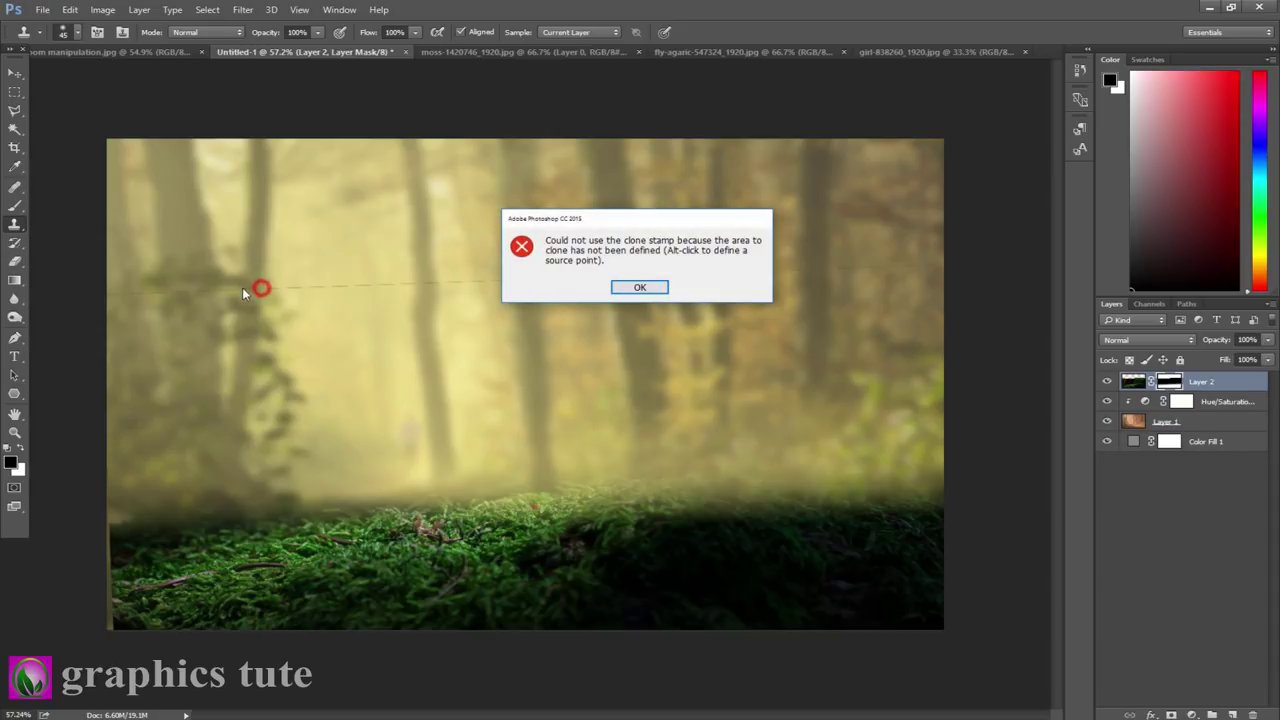
pyautogui.click(640, 287)
pyautogui.click(645, 287)
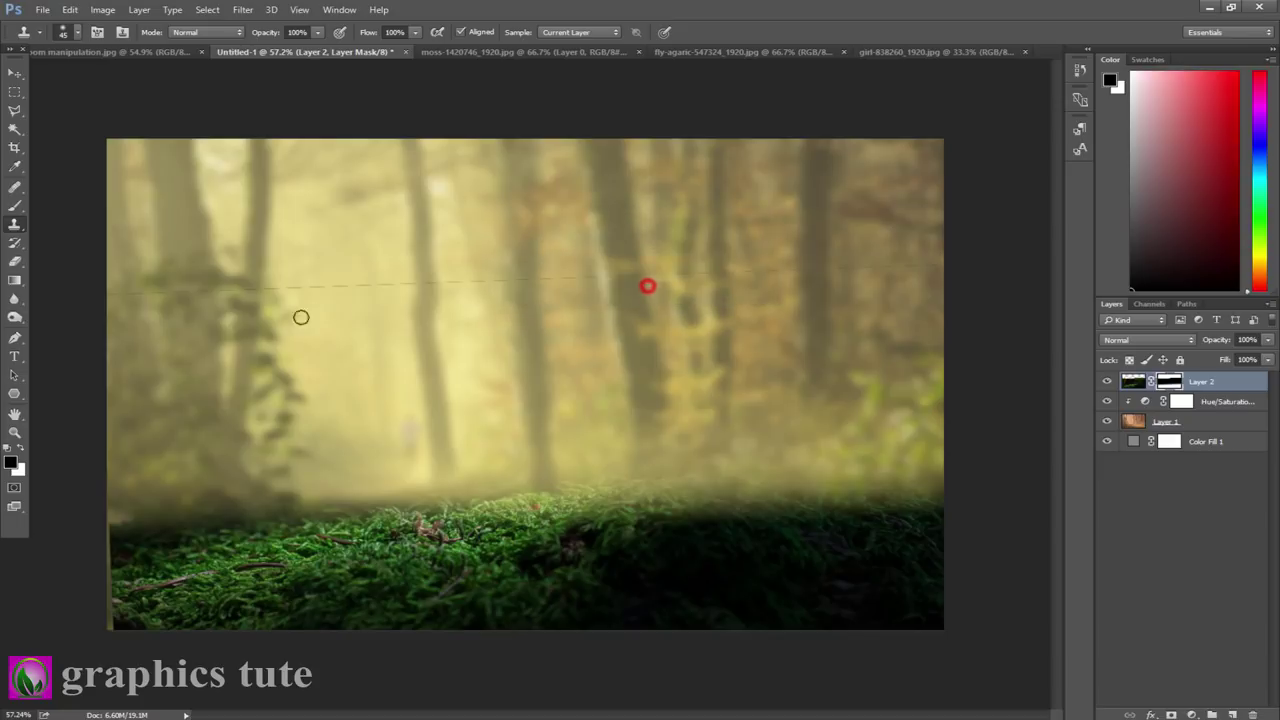
# Set a 150 px brush, then change the forest's Hue/Saturation to Hue +9, Saturation +12.
pyautogui.click(16, 205)
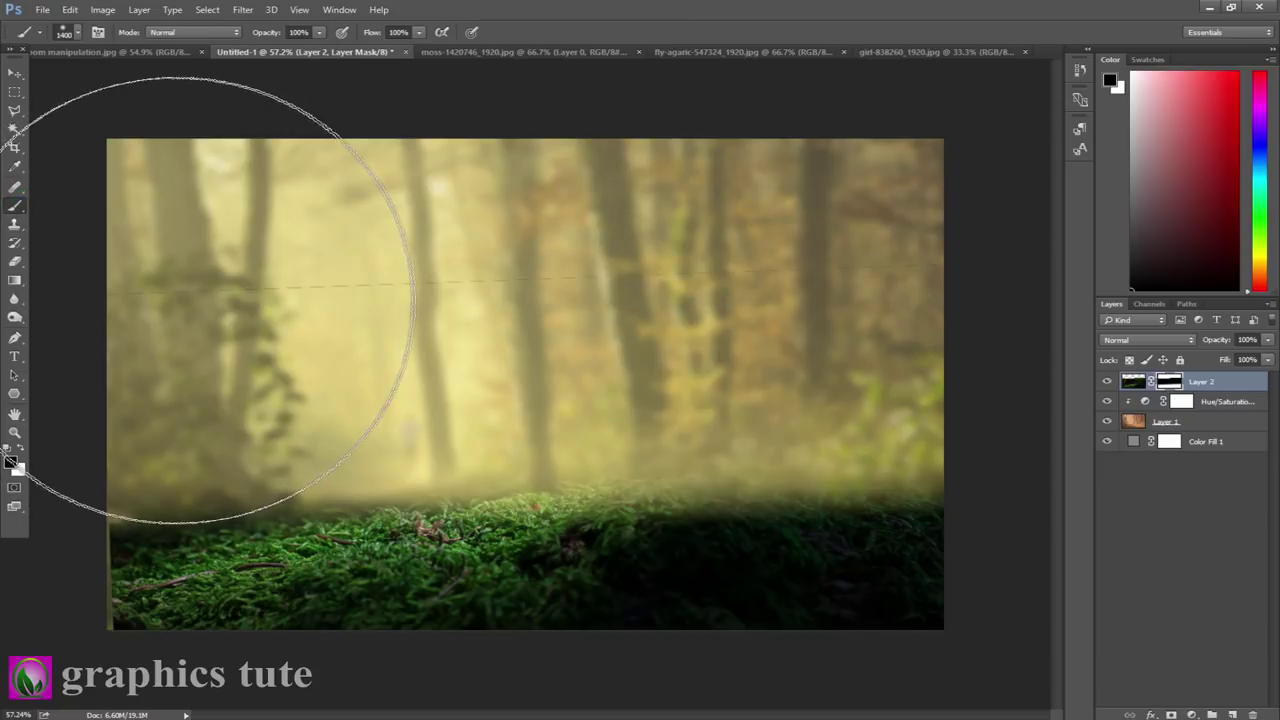
pyautogui.press('[')
pyautogui.press('[')
pyautogui.press('[')
pyautogui.press('[')
pyautogui.press('[')
pyautogui.press('[')
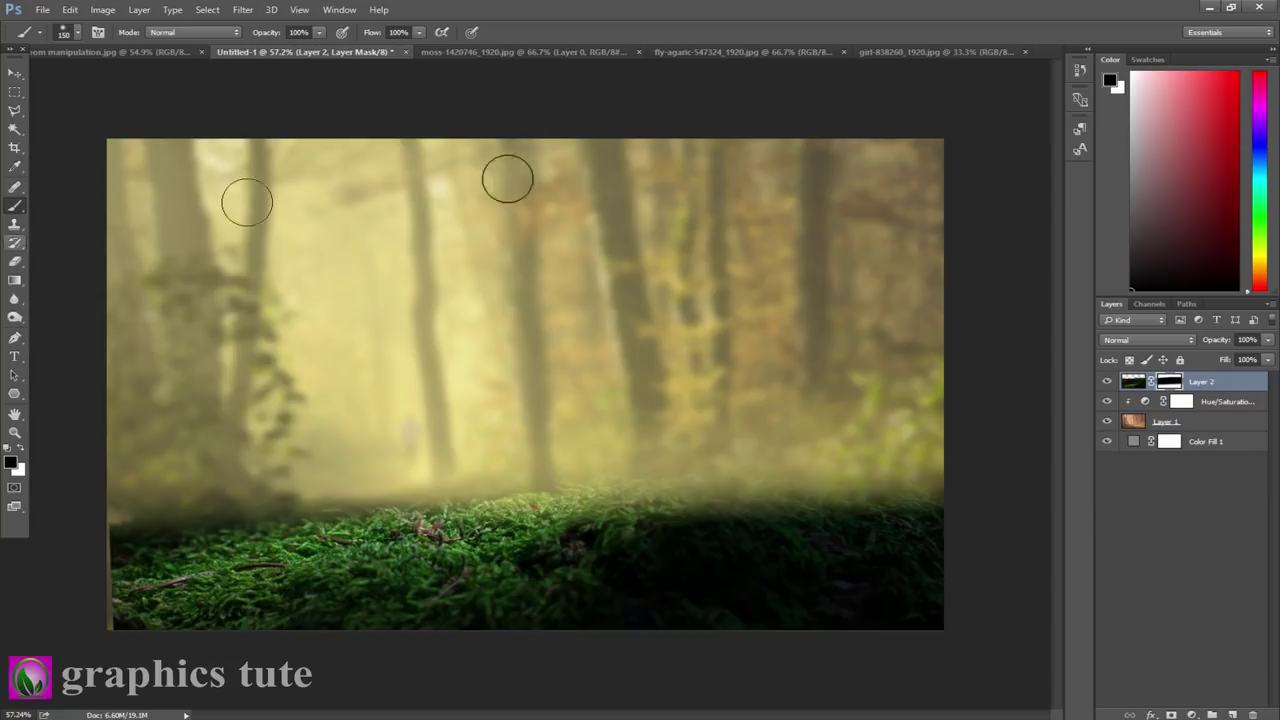
pyautogui.doubleClick(1146, 402)
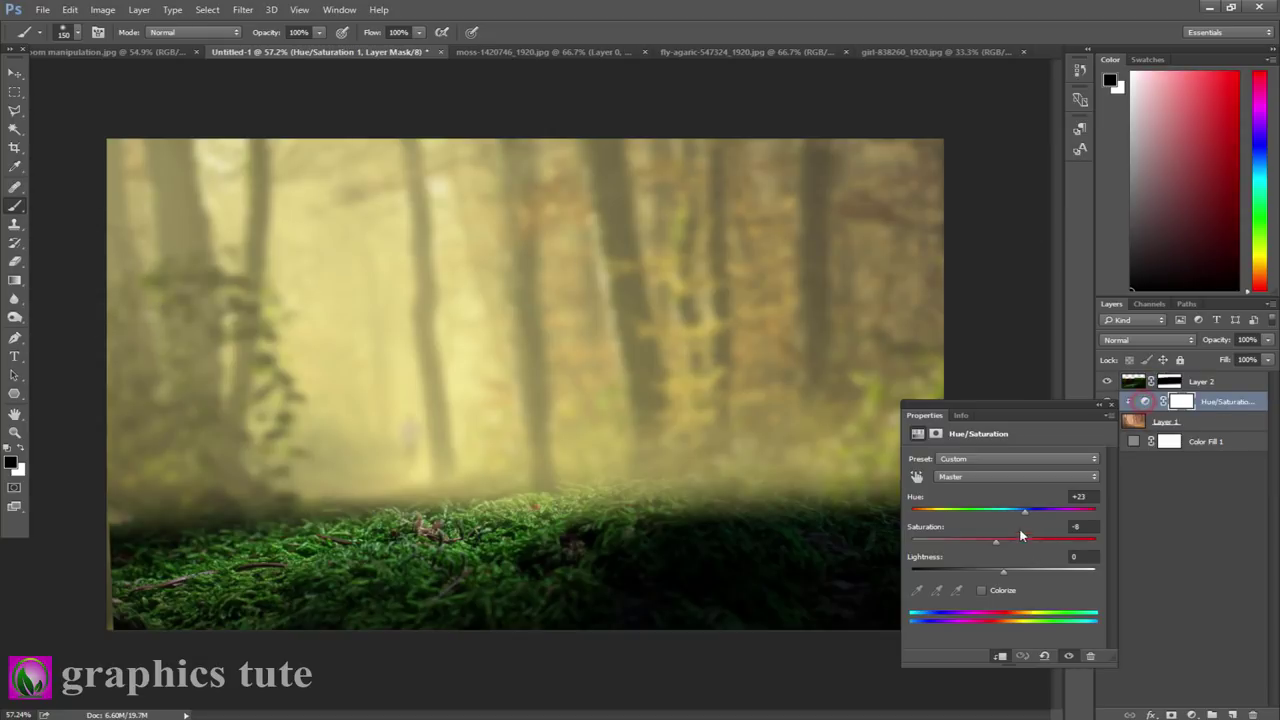
pyautogui.moveTo(1022, 515)
pyautogui.mouseDown()
pyautogui.moveTo(1002, 516)
pyautogui.moveTo(1012, 510)
pyautogui.mouseUp()
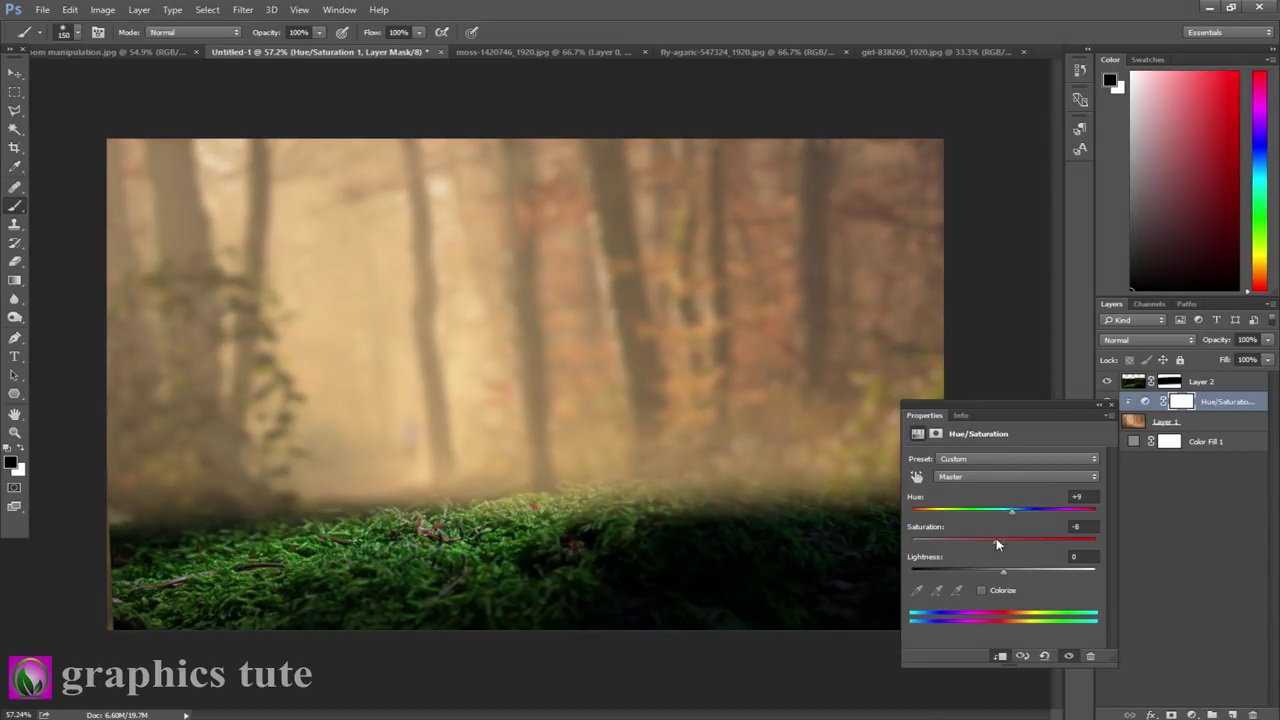
pyautogui.click(1108, 404)
pyautogui.click(1191, 715)
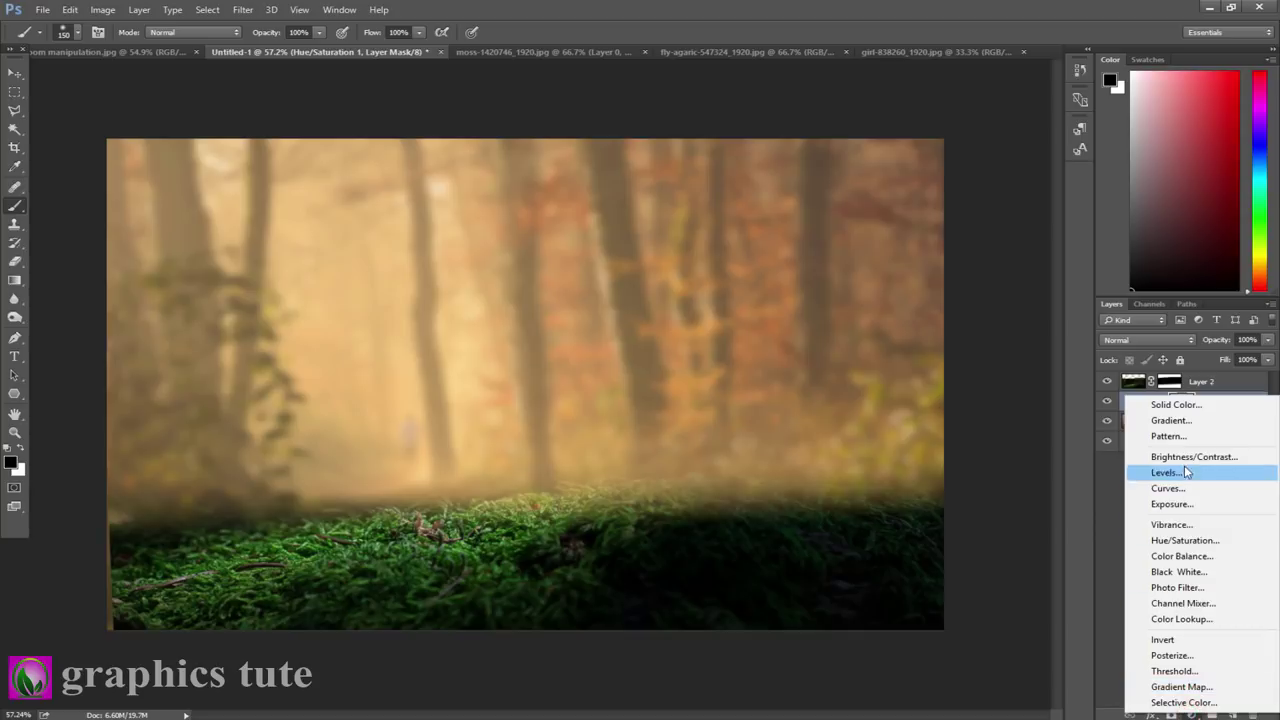
# Add two Brightness/Contrast layers clipped to the forest, set to -17 and -46.
pyautogui.click(1150, 455)
pyautogui.click(1001, 656)
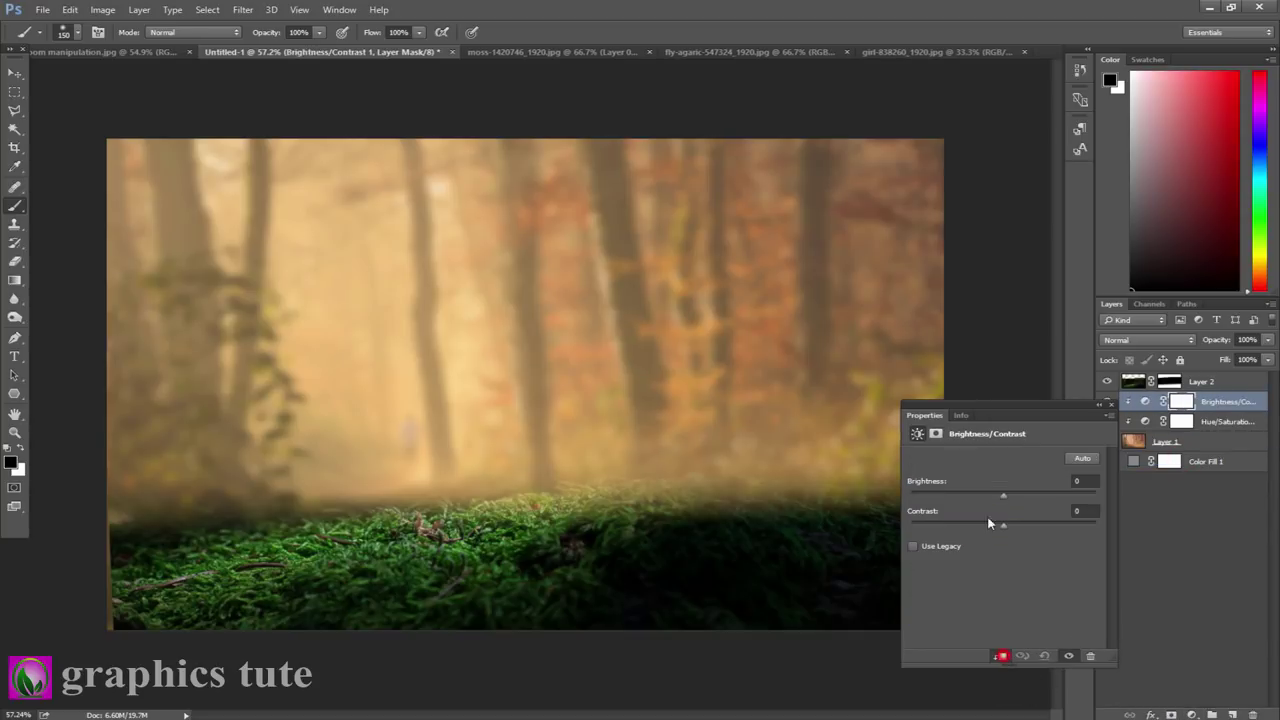
pyautogui.moveTo(1001, 498); pyautogui.dragTo(994, 495)
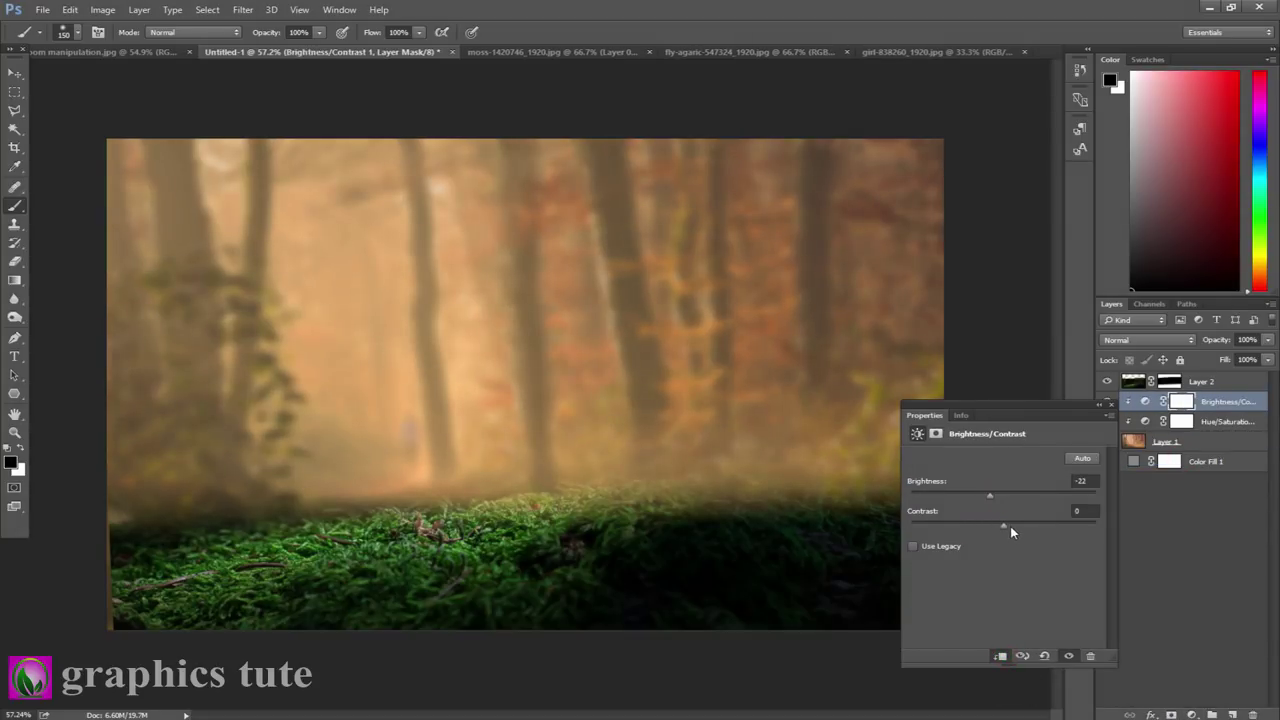
pyautogui.click(1191, 714)
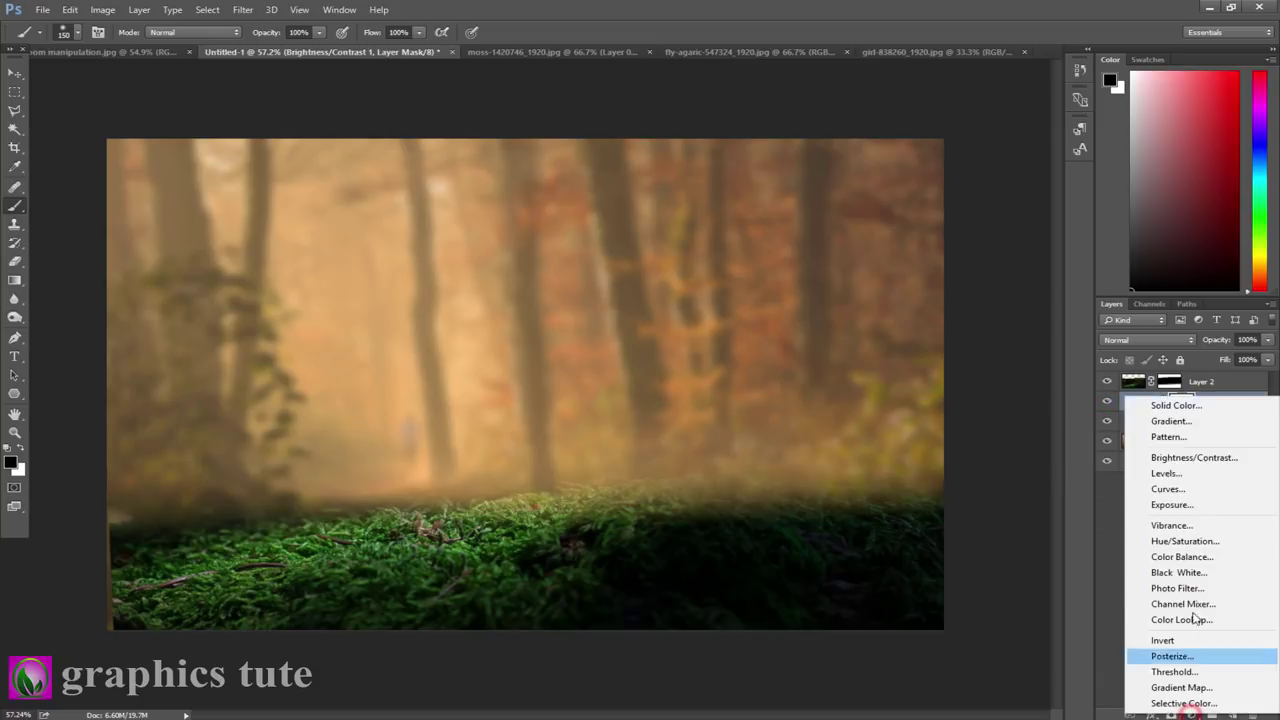
pyautogui.click(1185, 460)
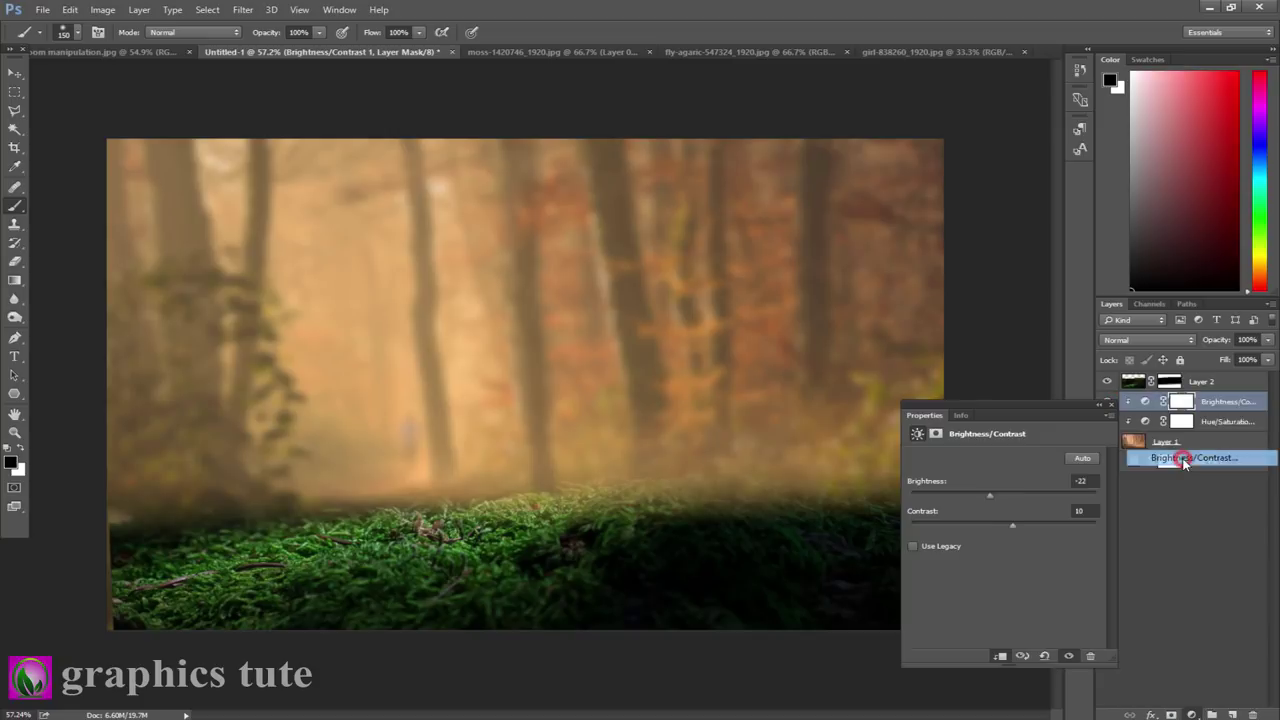
pyautogui.click(1000, 657)
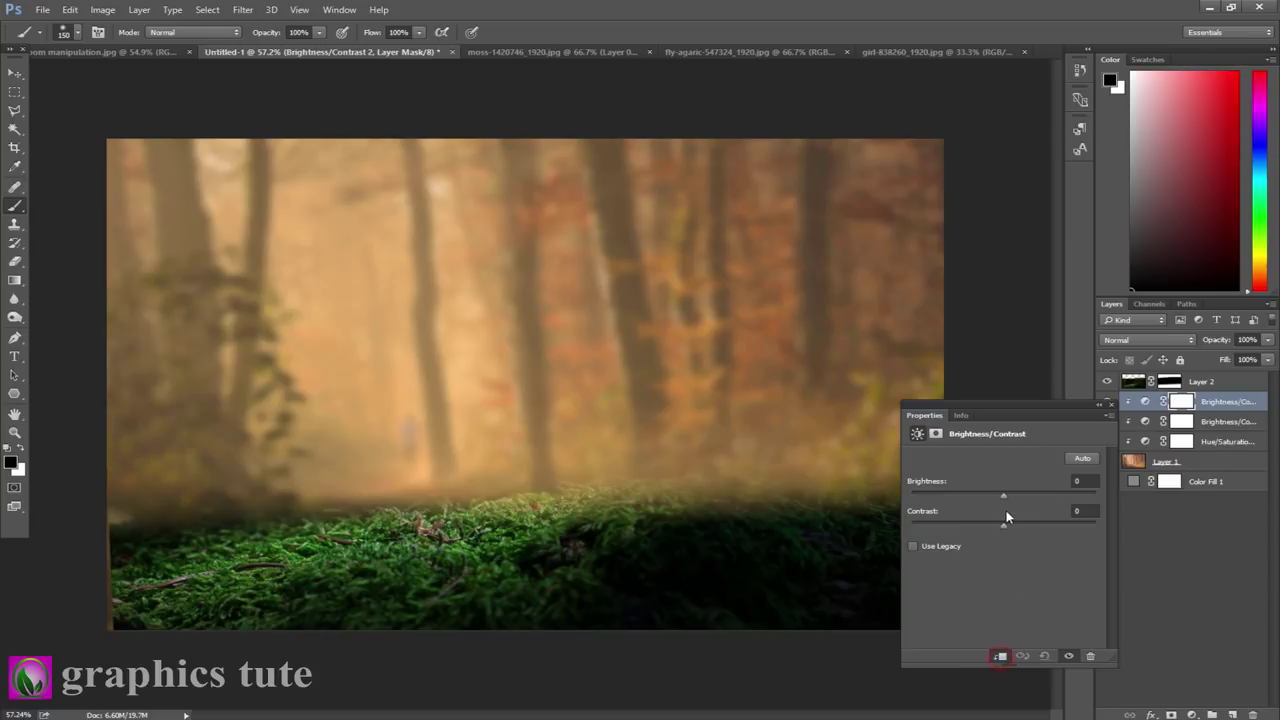
pyautogui.moveTo(996, 497); pyautogui.dragTo(975, 492)
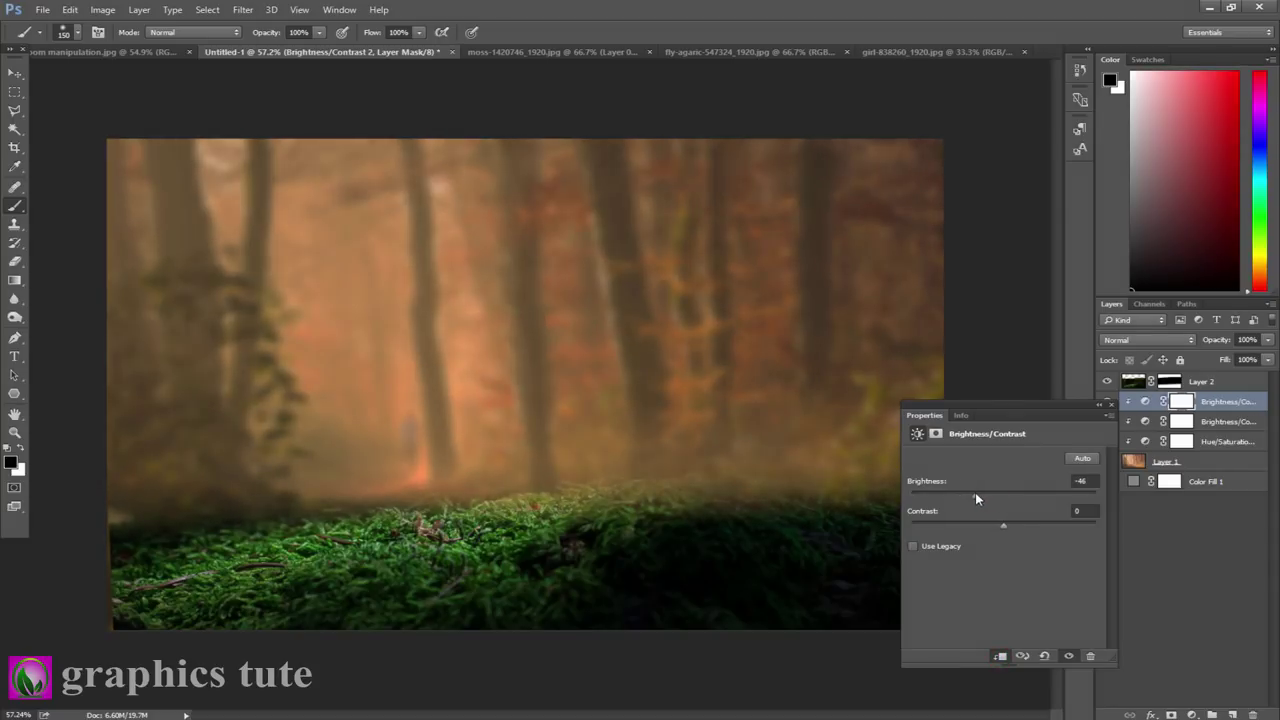
pyautogui.click(1110, 405)
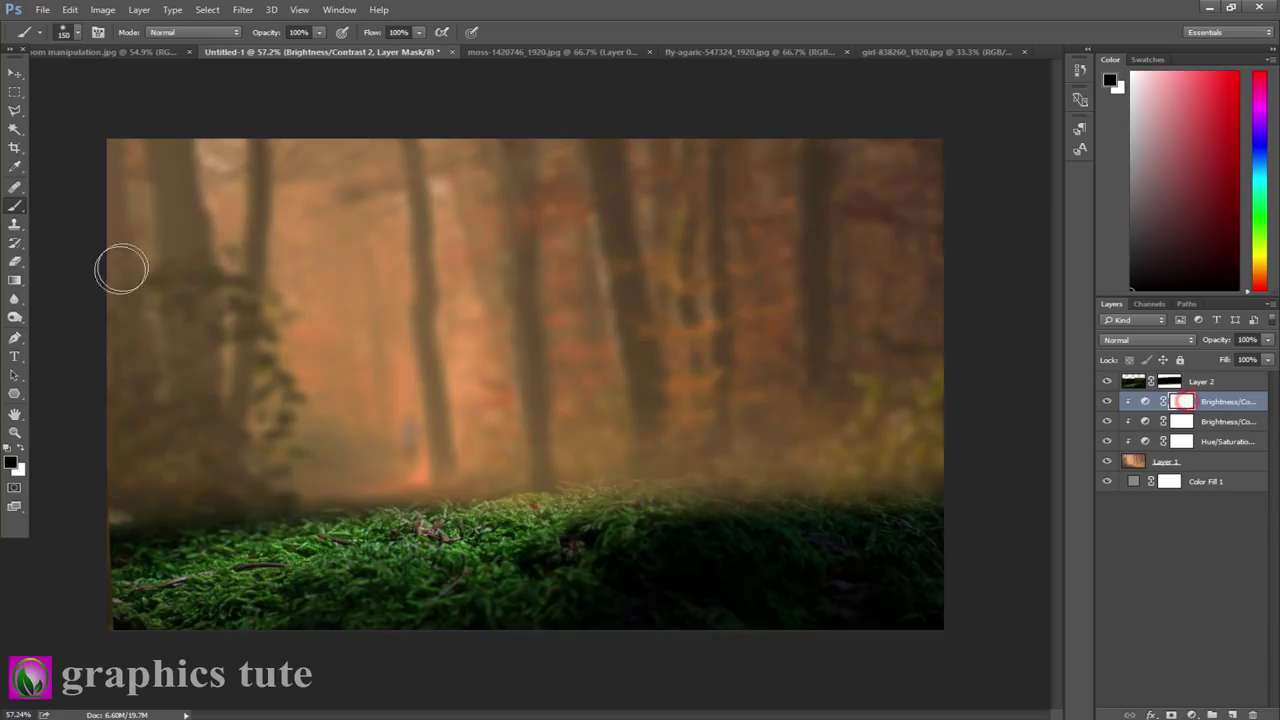
# Paint the centre out of the -46 layer's mask with a huge soft brush, leaving dark edges.
pyautogui.press(']')
pyautogui.press(']')
pyautogui.press(']')
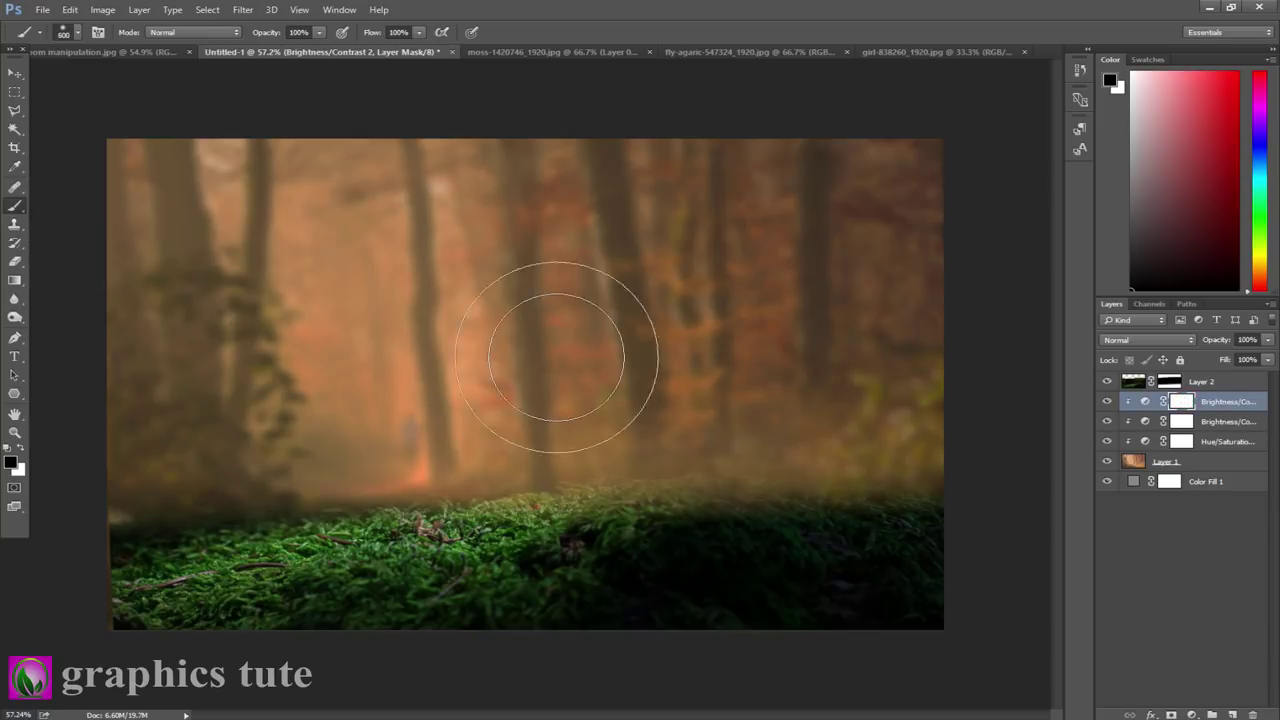
pyautogui.press(']')
pyautogui.press(']')
pyautogui.press(']')
pyautogui.click(526, 349)
pyautogui.press(']')
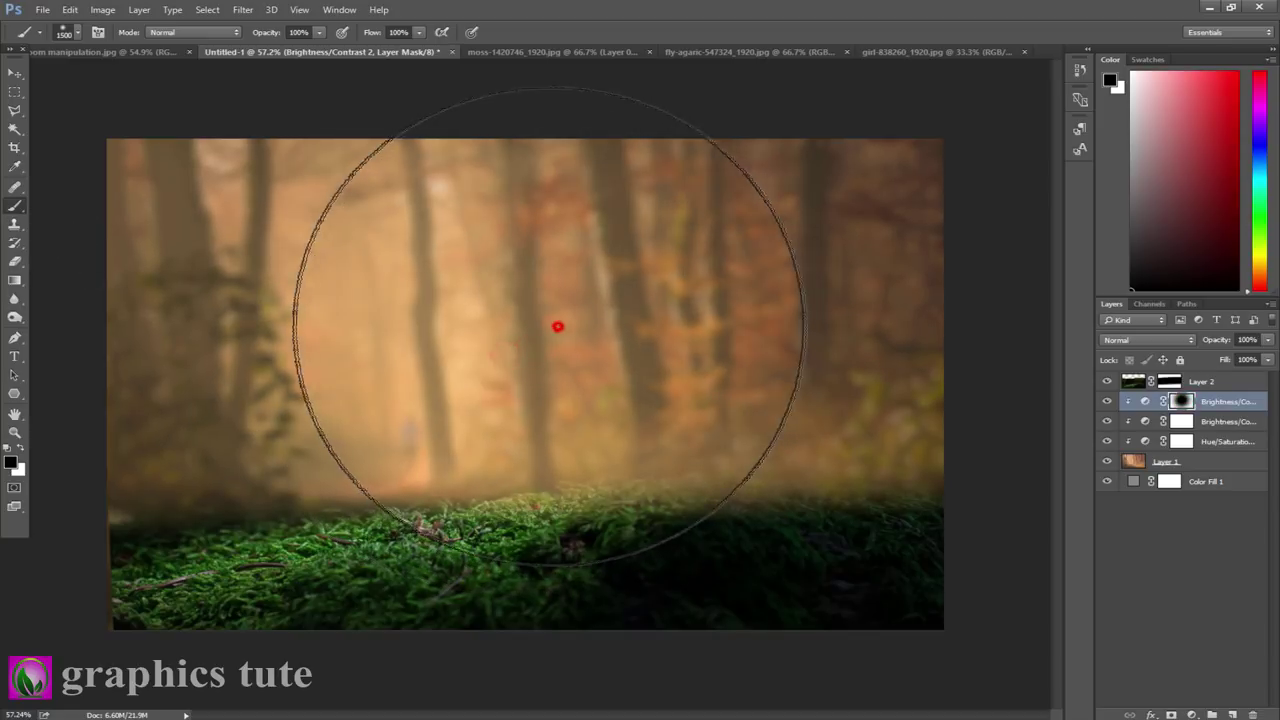
pyautogui.moveTo(571, 298); pyautogui.dragTo(543, 358)
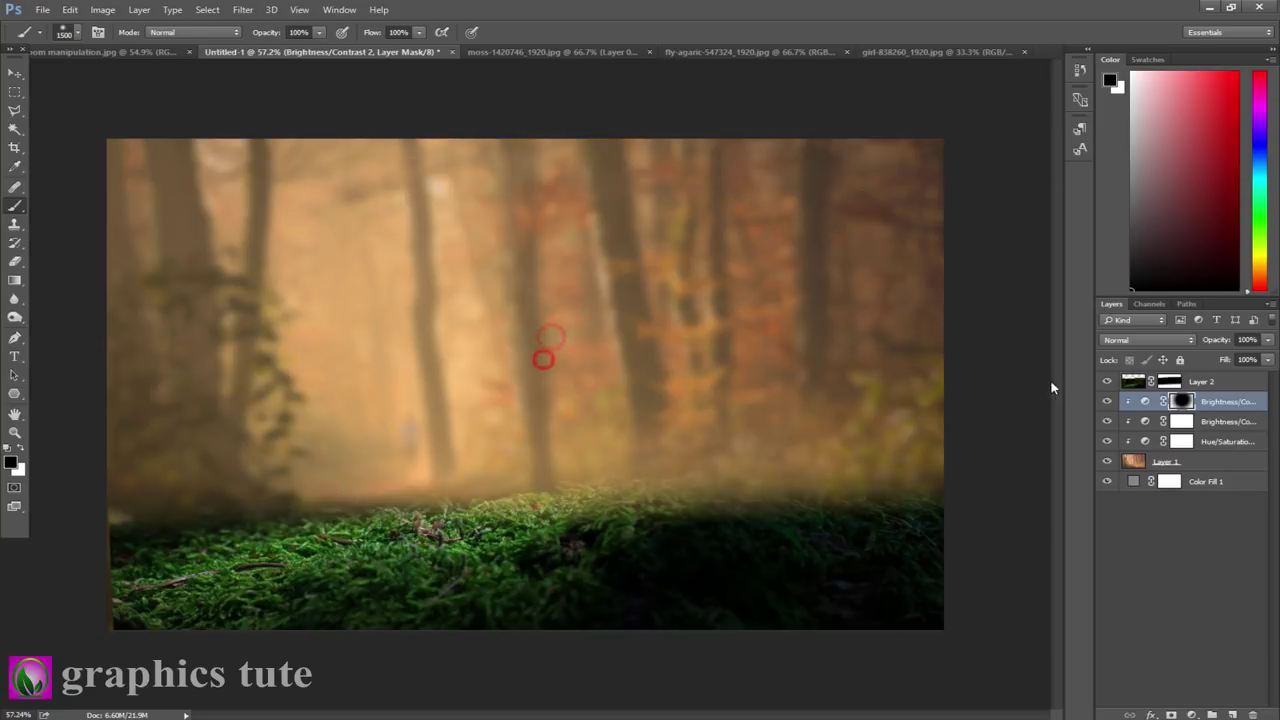
pyautogui.click(1107, 401)
pyautogui.click(1107, 401)
# Add a clipped Color Balance with Midtones Yellow/Blue -37 and Cyan/Red +1.
pyautogui.click(1192, 714)
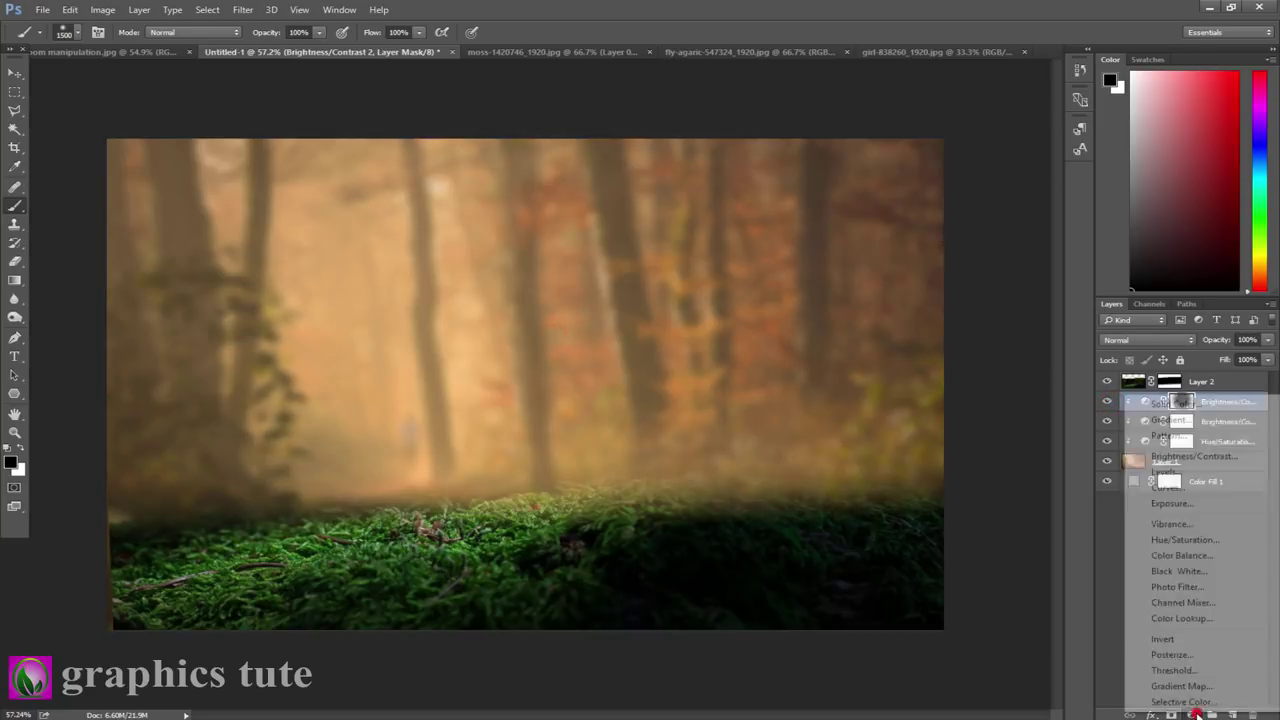
pyautogui.click(1165, 556)
pyautogui.click(1000, 657)
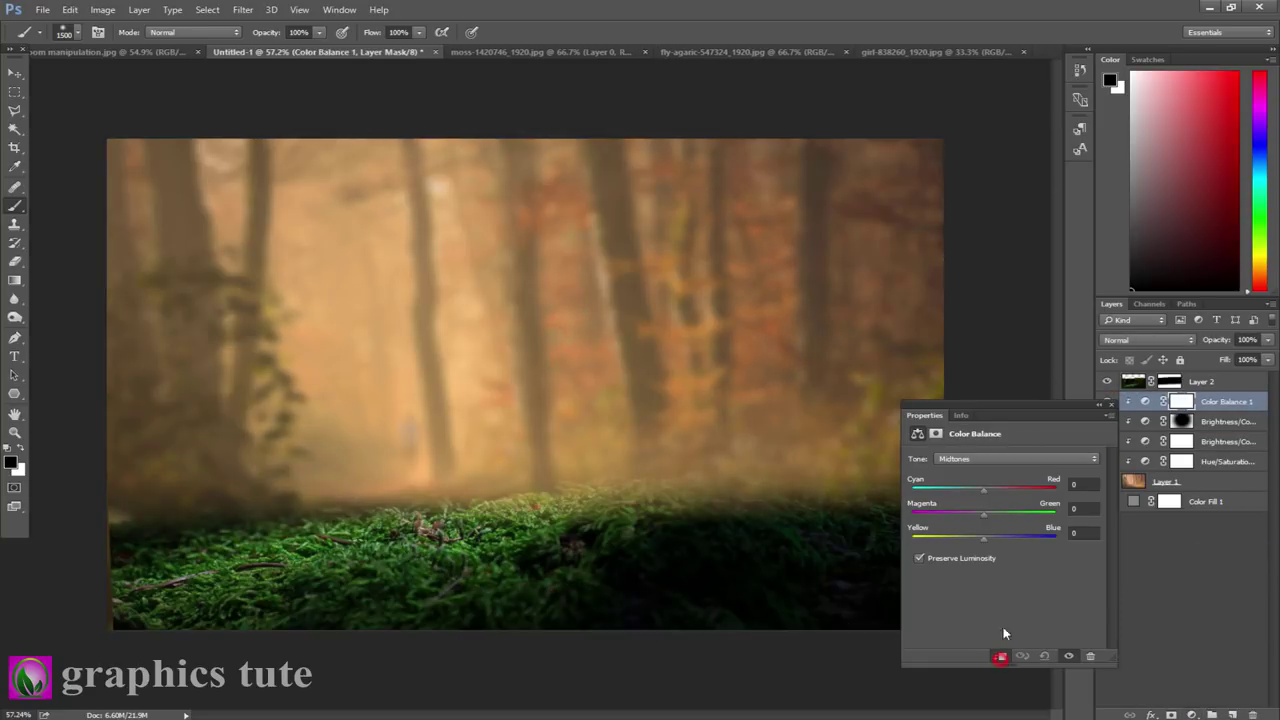
pyautogui.moveTo(981, 538)
pyautogui.mouseDown()
pyautogui.moveTo(957, 535)
pyautogui.moveTo(995, 513)
pyautogui.moveTo(985, 520)
pyautogui.moveTo(991, 490)
pyautogui.mouseUp()
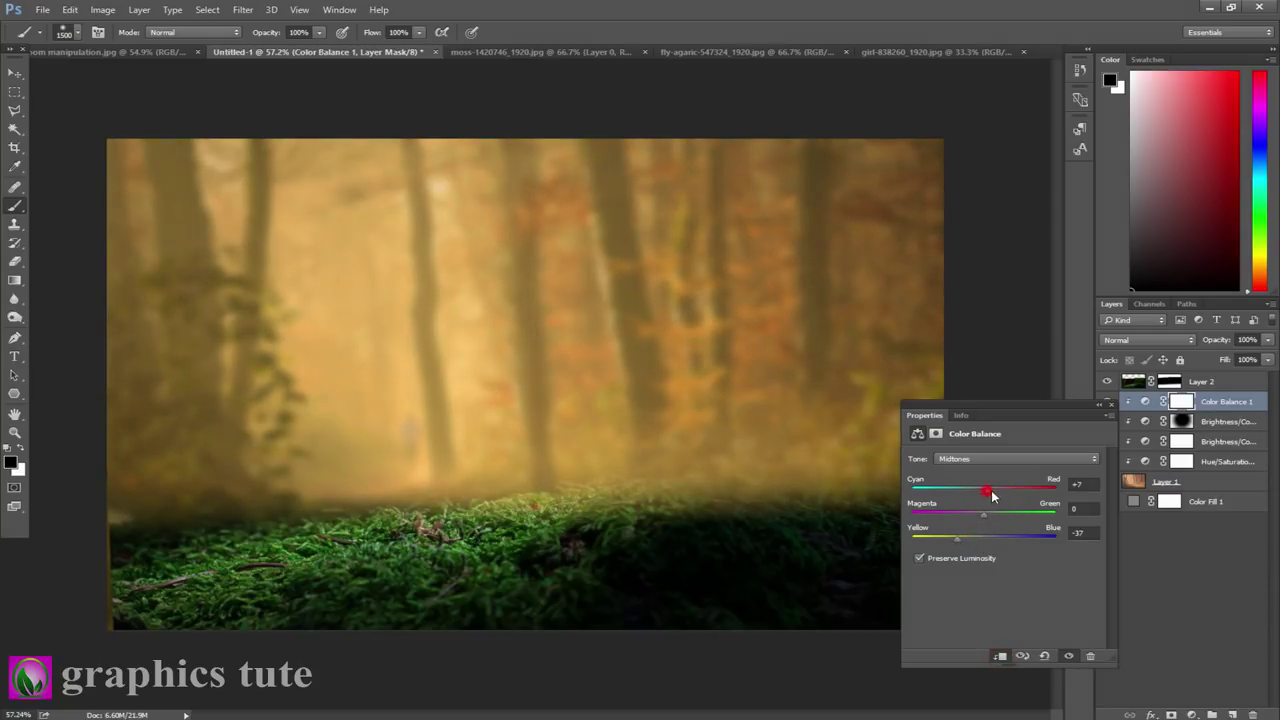
pyautogui.click(1110, 407)
# Stretch the moss ground layer (Layer 2) slightly wider to the left.
pyautogui.click(1198, 381)
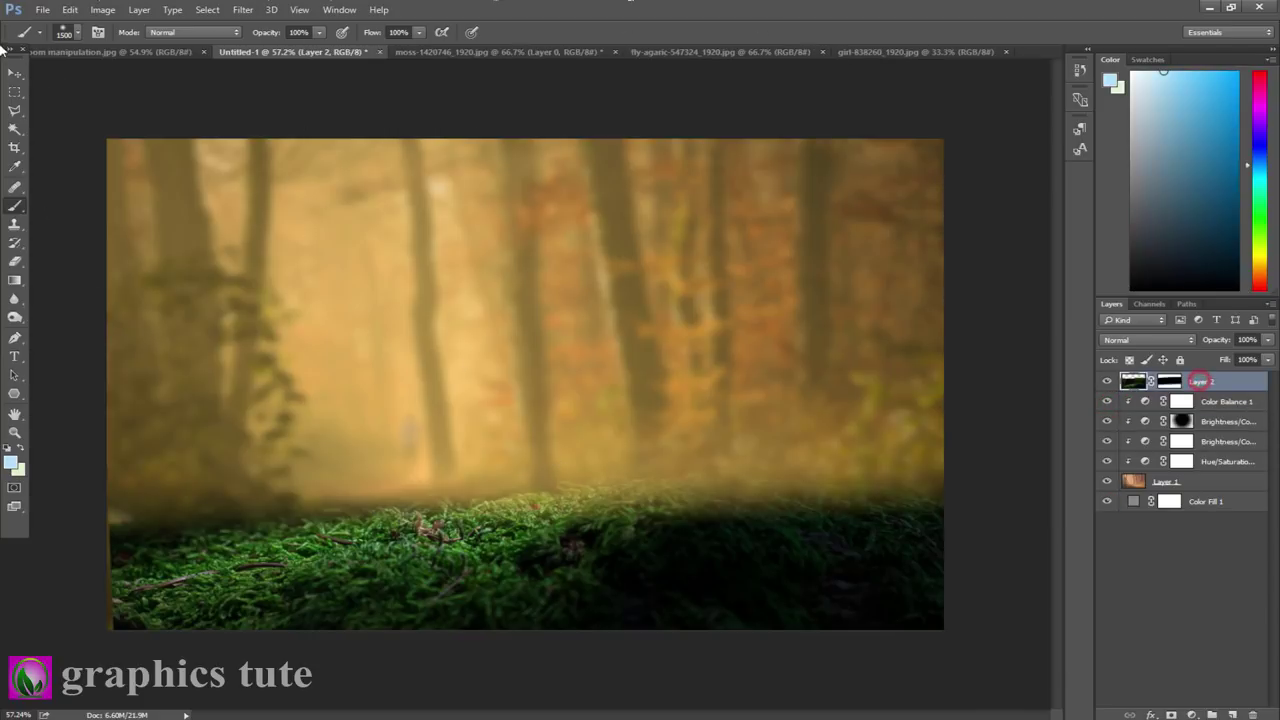
pyautogui.click(15, 78)
pyautogui.moveTo(457, 607); pyautogui.dragTo(452, 603)
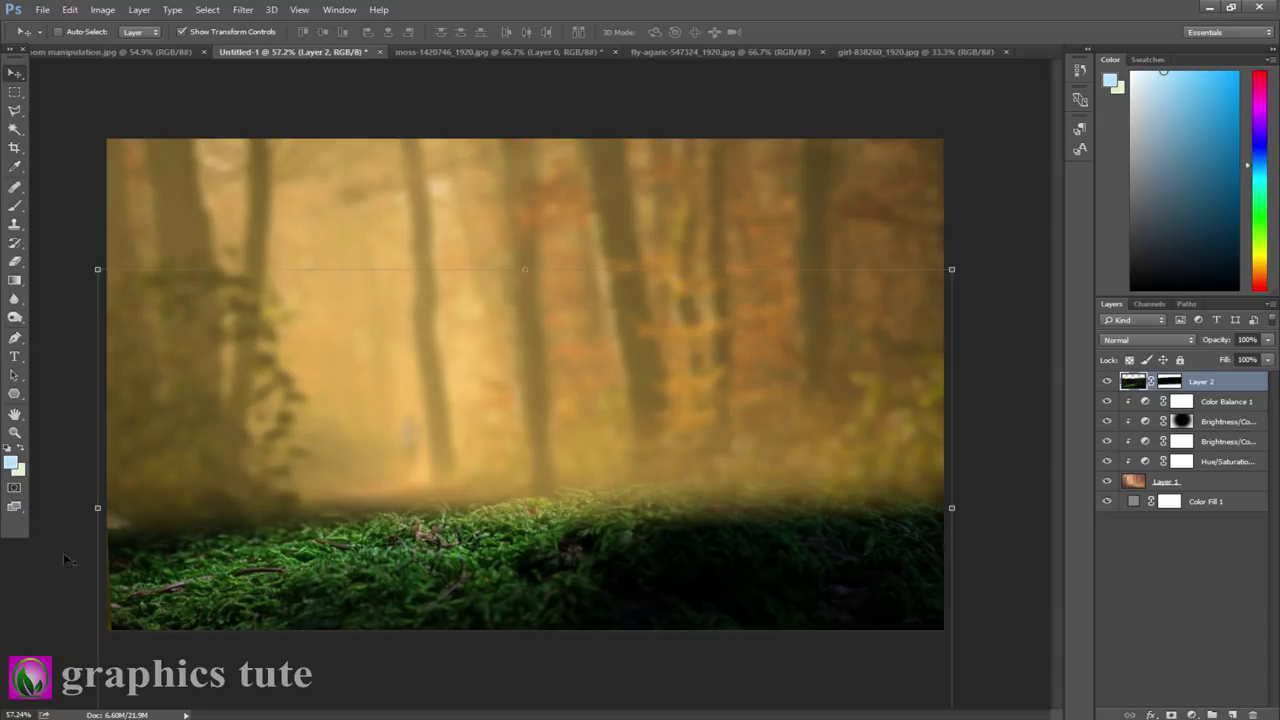
pyautogui.moveTo(97, 508); pyautogui.dragTo(89, 508)
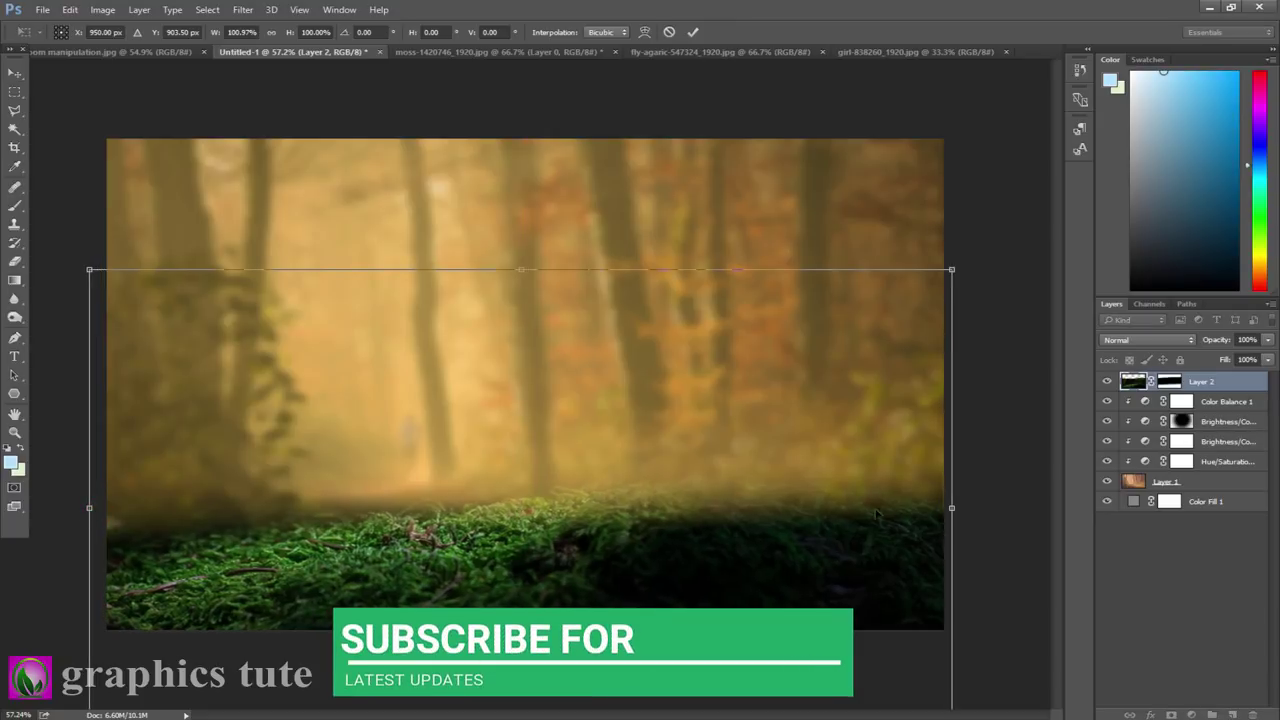
pyautogui.click(693, 35)
# Add a clipped Hue/Saturation to the moss (Hue -9, Saturation -28) and a Brightness/Contrast layer.
pyautogui.click(1191, 715)
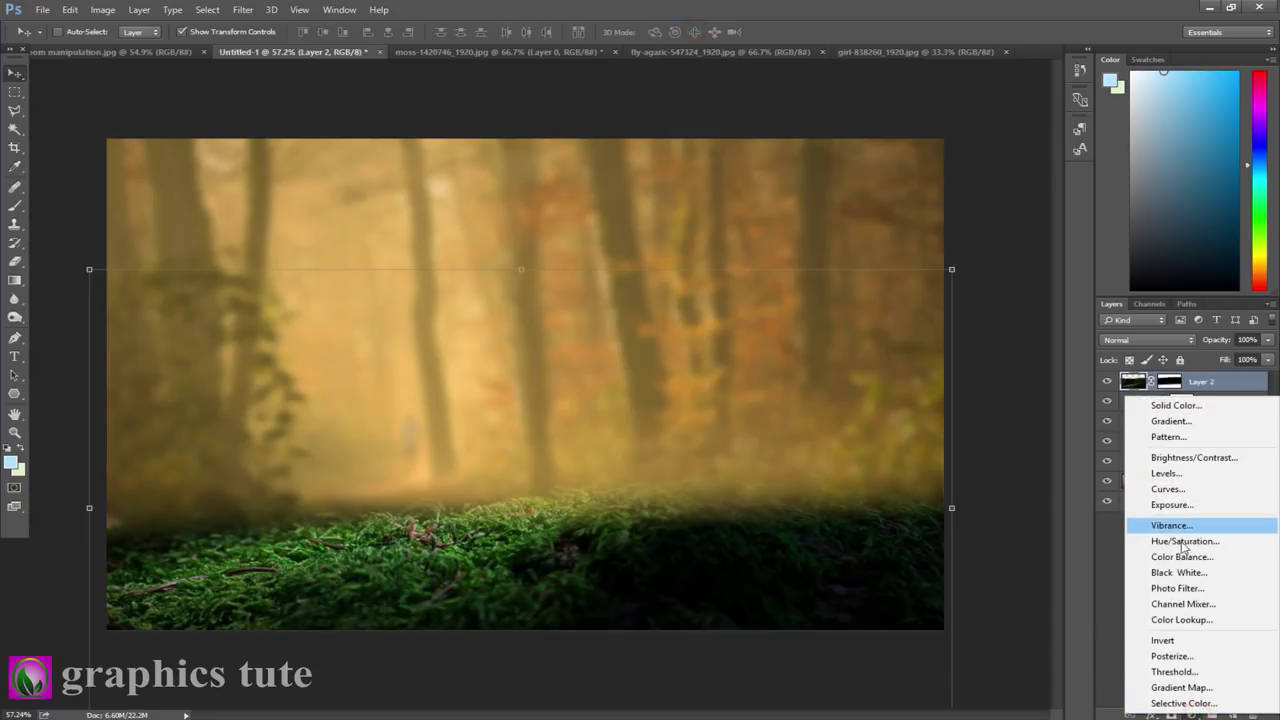
pyautogui.click(1184, 541)
pyautogui.click(999, 656)
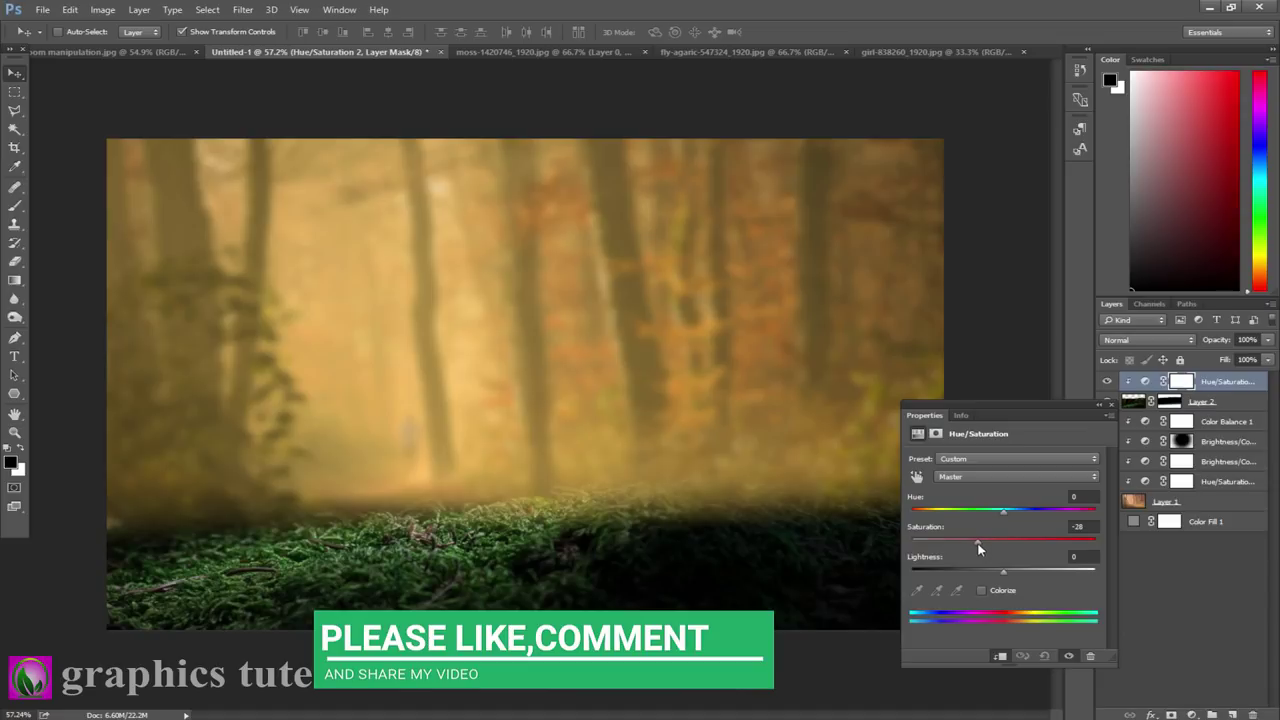
pyautogui.moveTo(1002, 512); pyautogui.dragTo(995, 513)
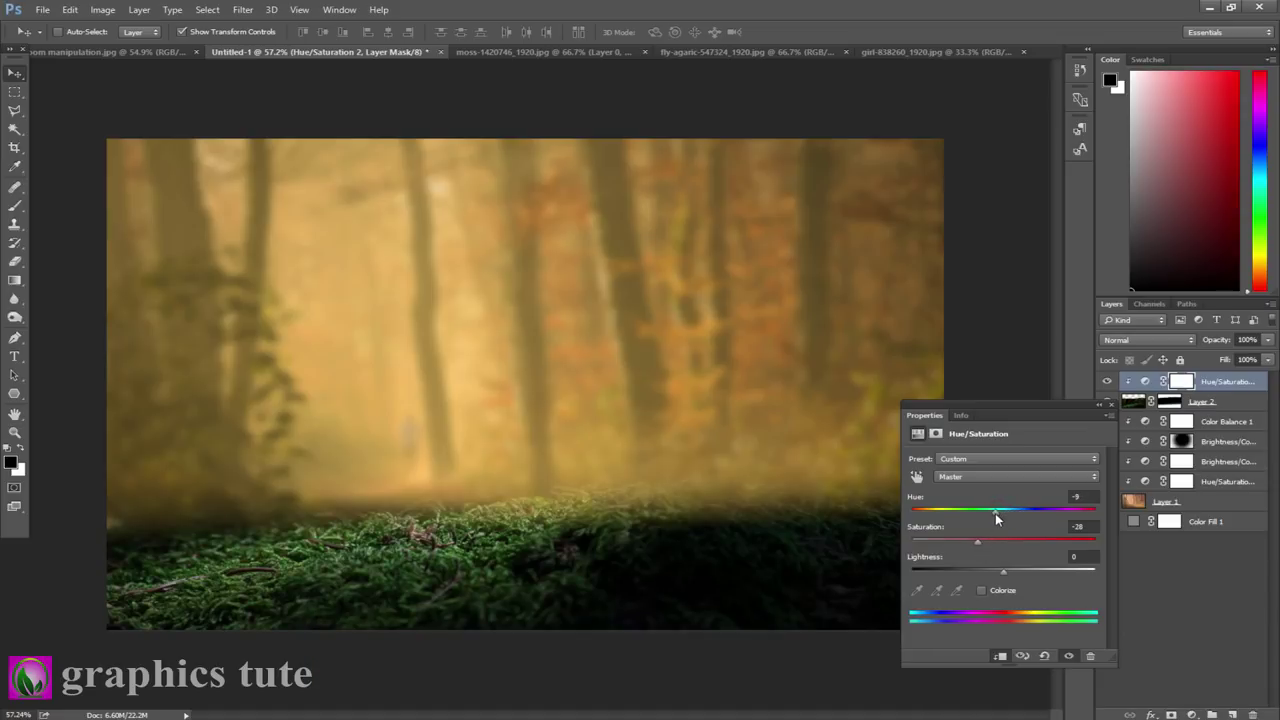
pyautogui.click(1111, 407)
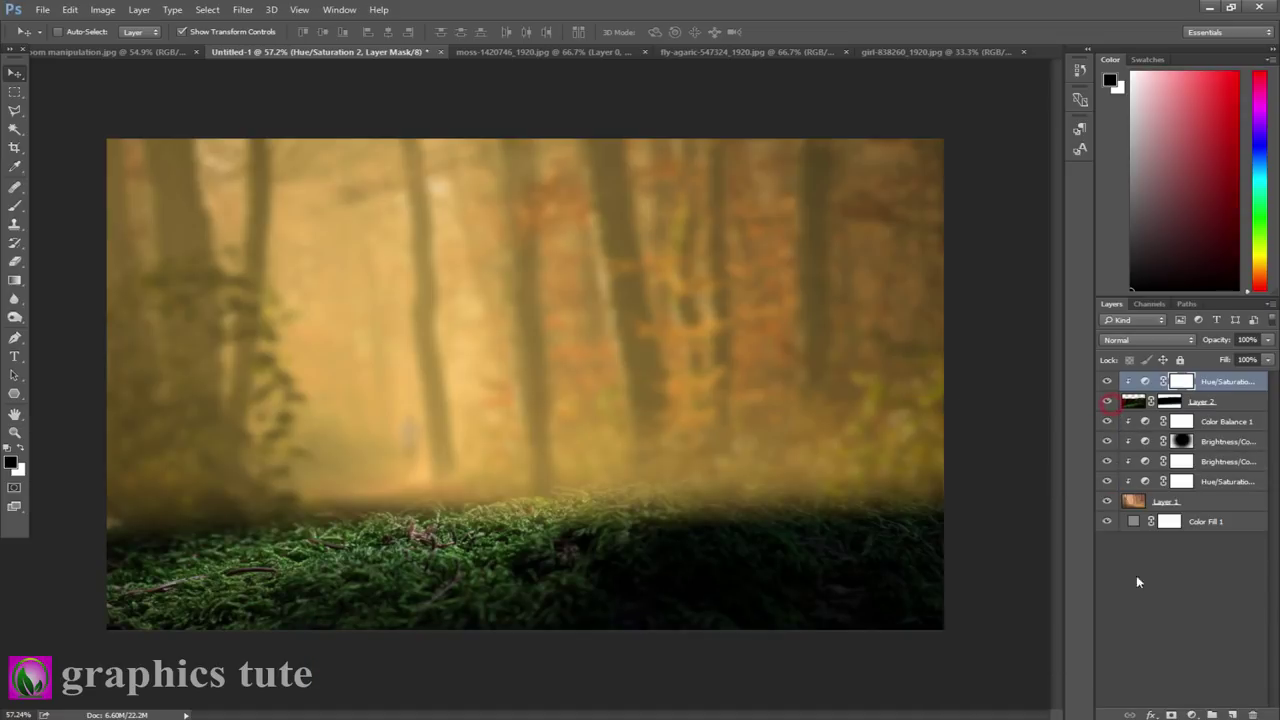
pyautogui.click(1190, 714)
pyautogui.click(1145, 460)
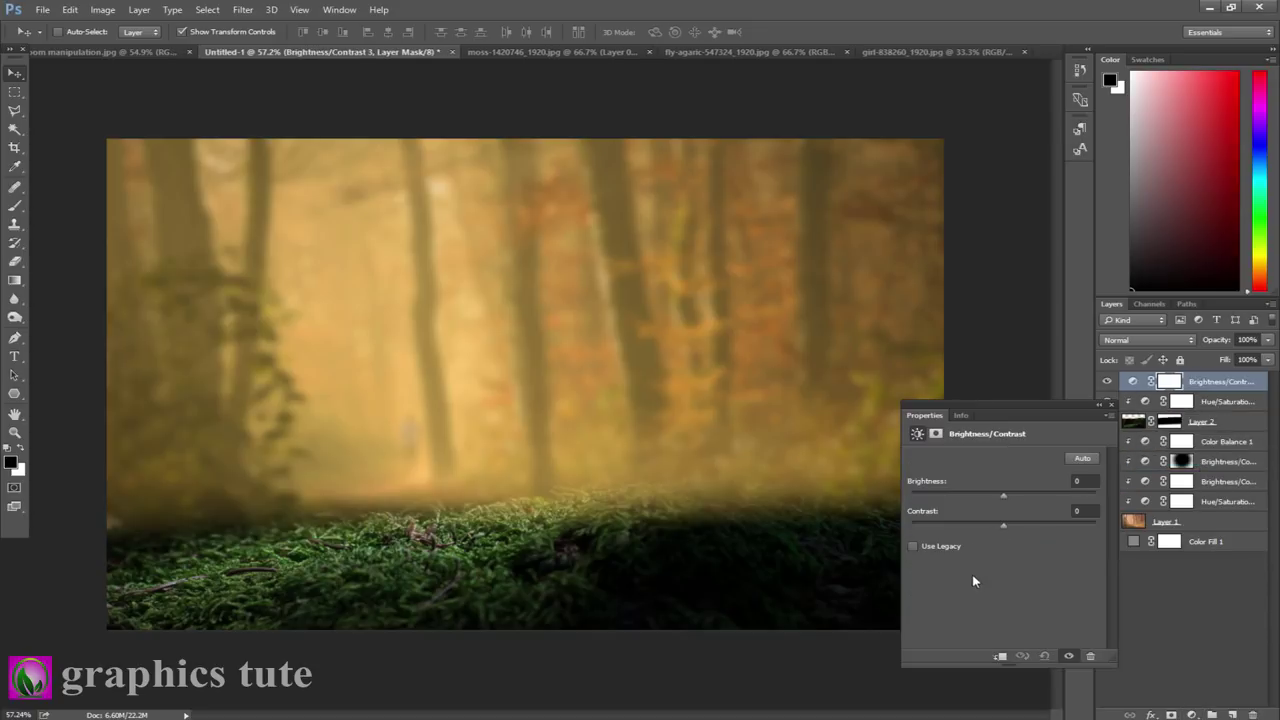
# Clip Brightness/Contrast 3 to the moss, darken it, and paint out a centre patch with a 250 px brush.
pyautogui.click(1001, 657)
pyautogui.moveTo(1001, 498); pyautogui.dragTo(952, 501)
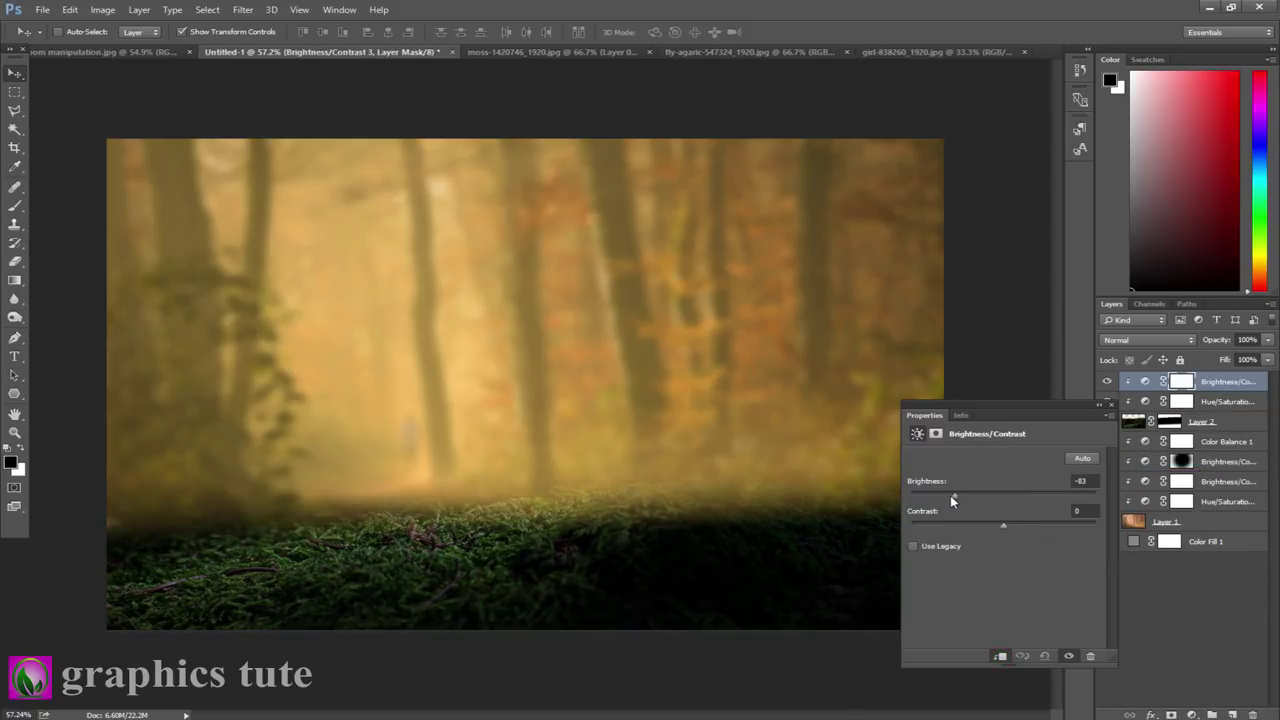
pyautogui.click(1110, 407)
pyautogui.click(14, 205)
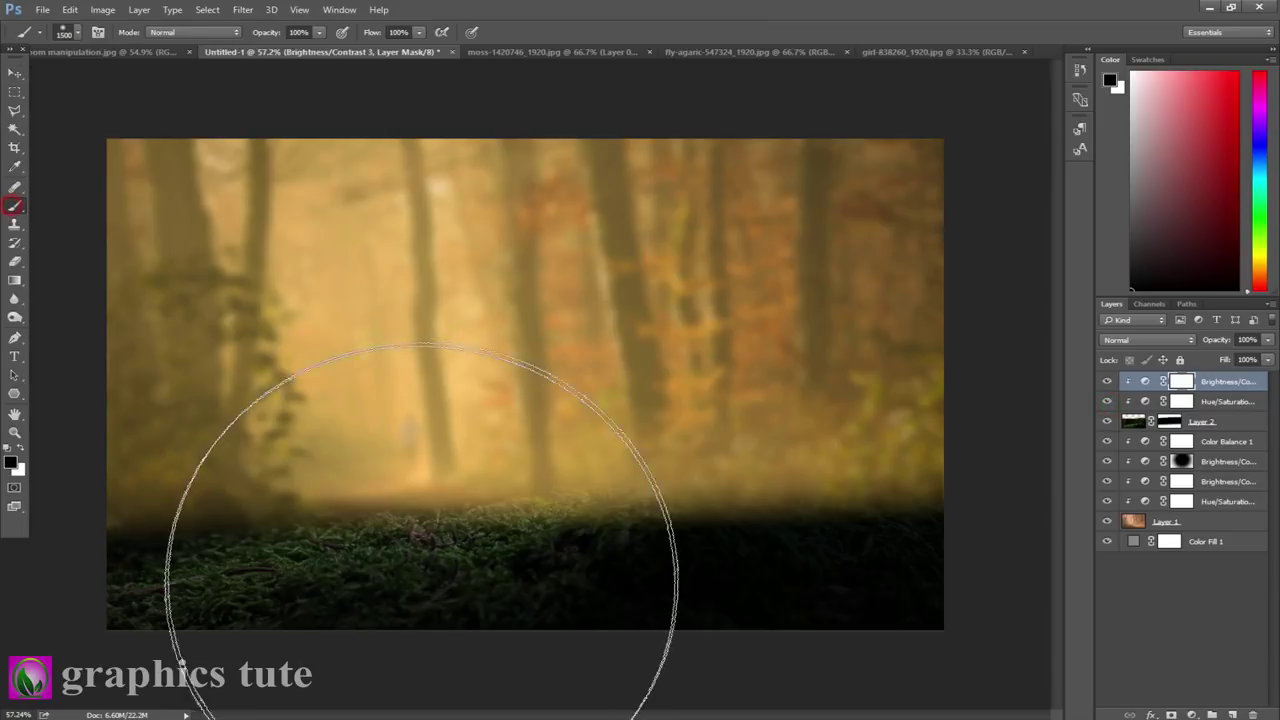
pyautogui.press('[')
pyautogui.press('[')
pyautogui.press('[')
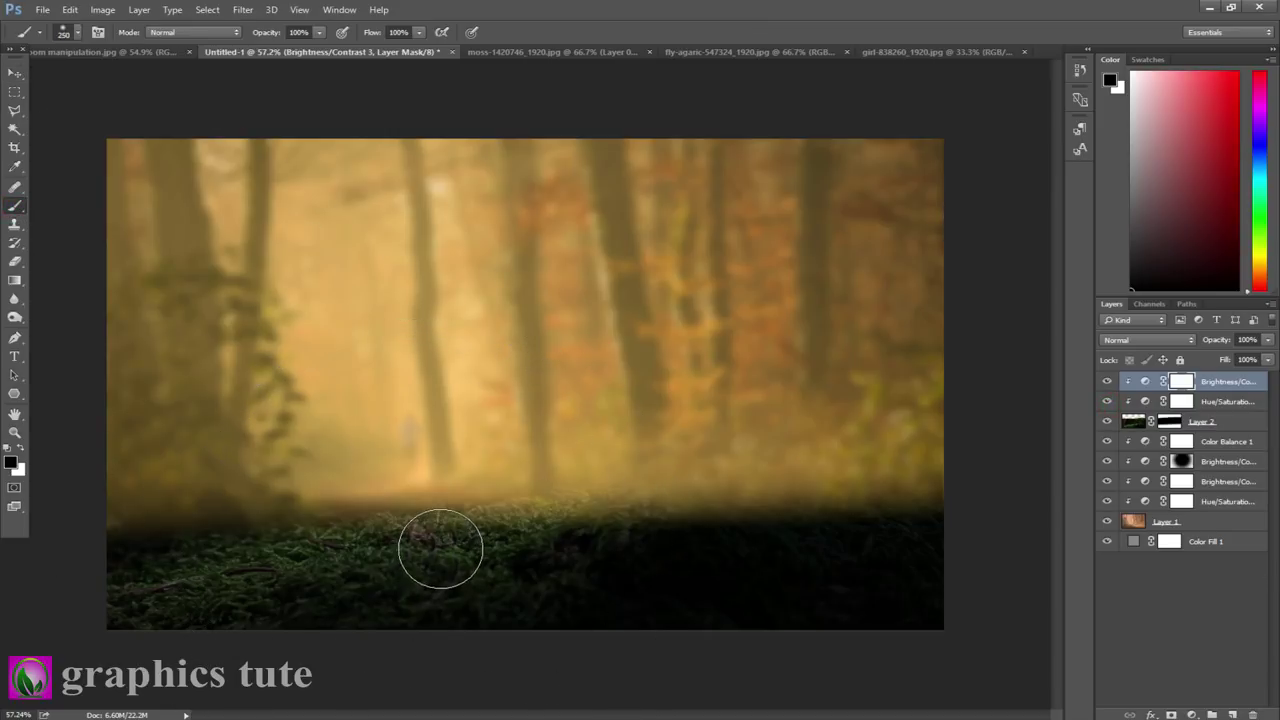
pyautogui.click(442, 545)
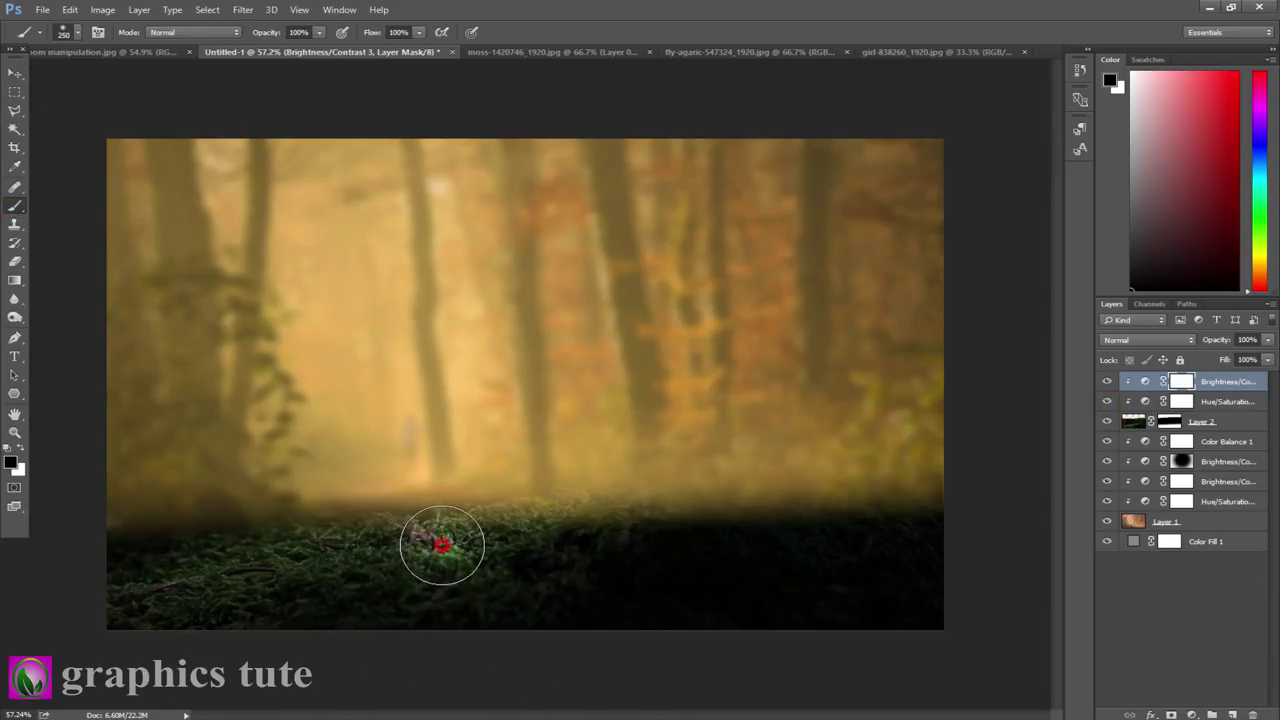
# Stretch the lit moss patch in the mask much wider horizontally.
pyautogui.click(13, 74)
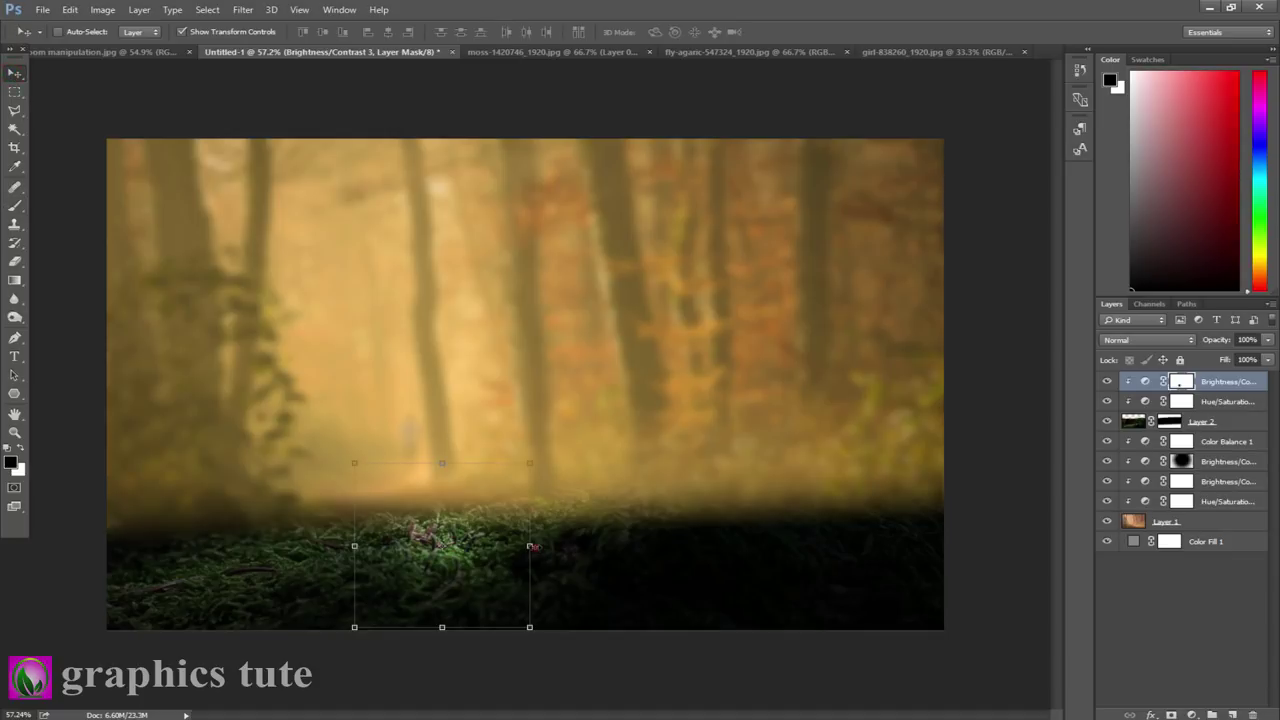
pyautogui.moveTo(533, 547); pyautogui.dragTo(686, 546)
pyautogui.moveTo(603, 552); pyautogui.dragTo(509, 549)
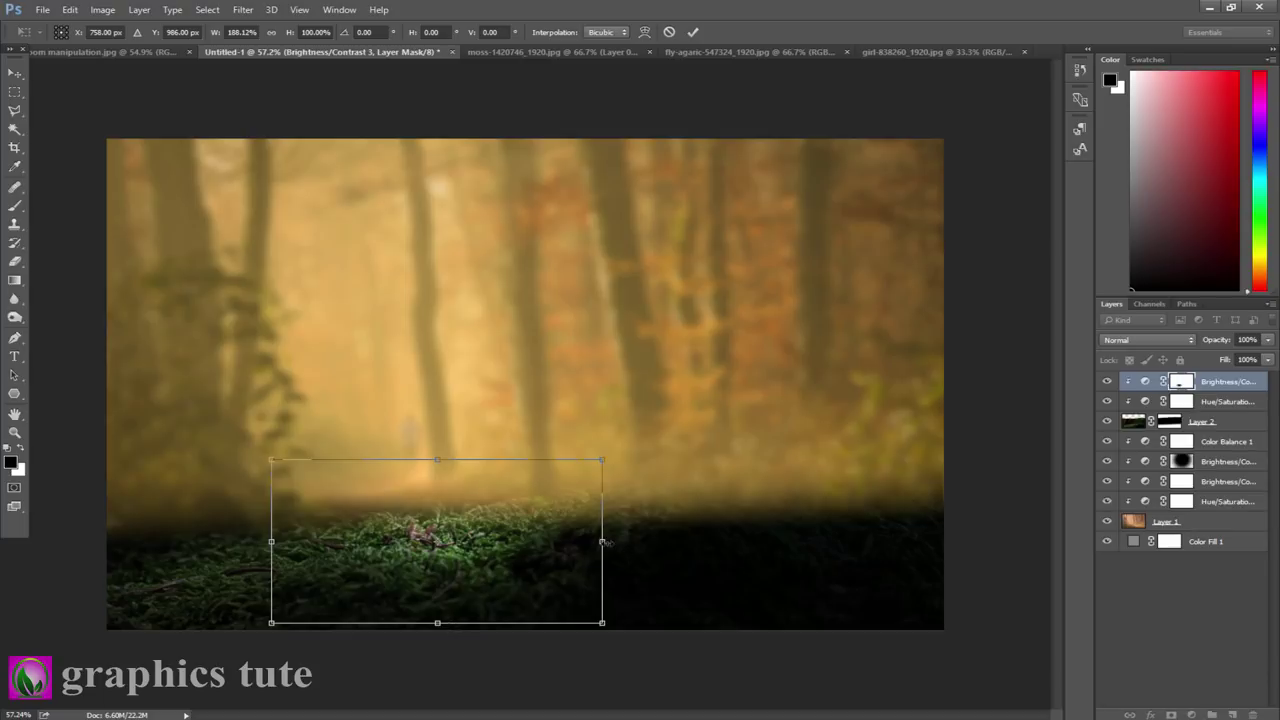
pyautogui.moveTo(604, 541); pyautogui.dragTo(661, 541)
pyautogui.moveTo(271, 542); pyautogui.dragTo(201, 541)
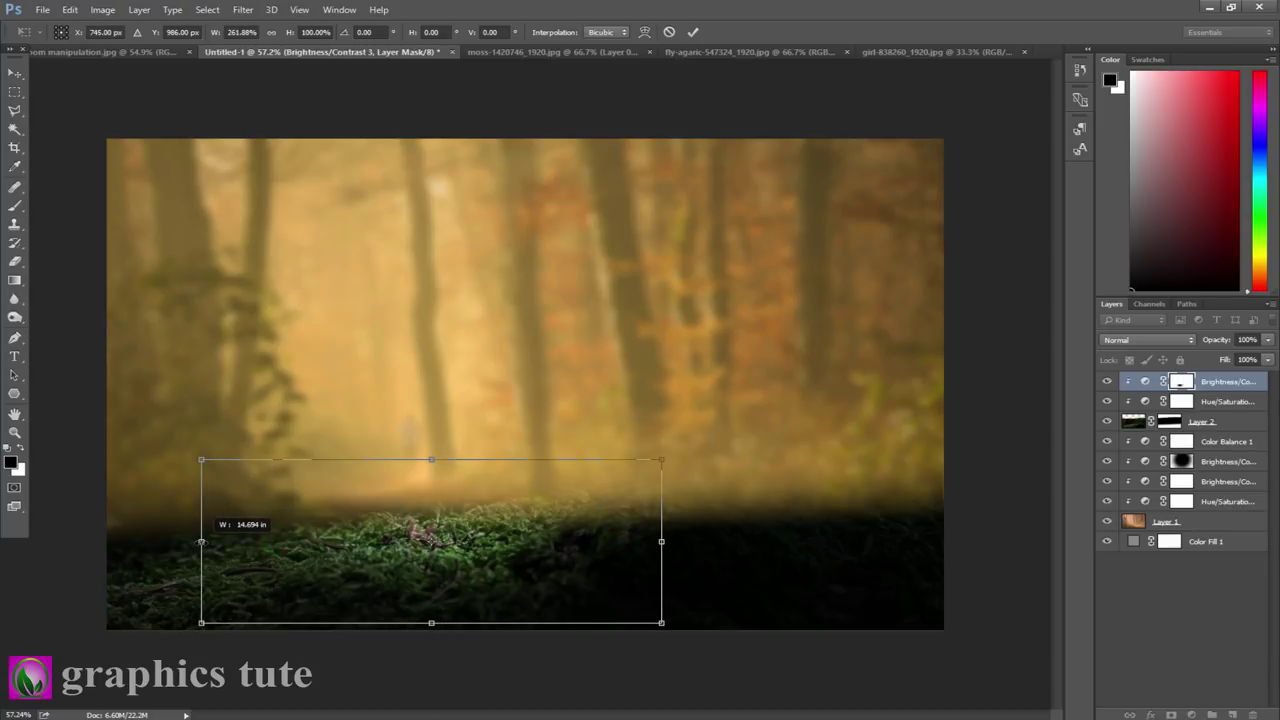
pyautogui.click(694, 32)
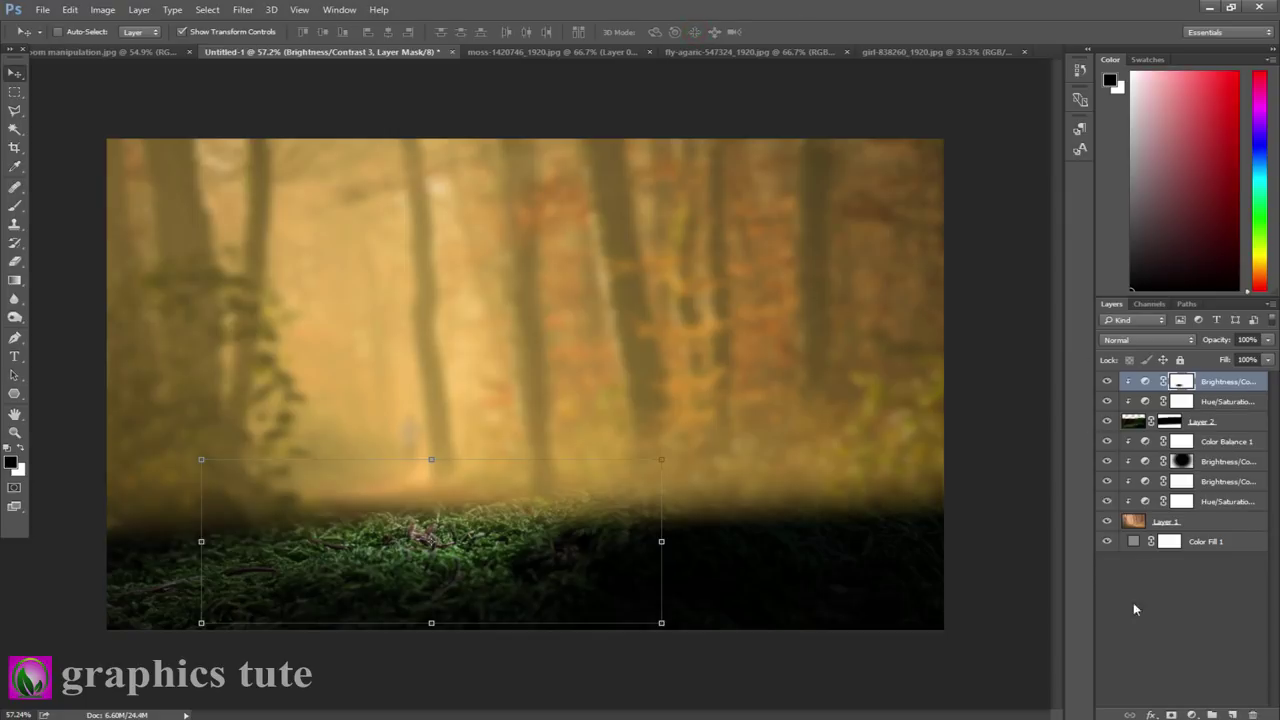
pyautogui.click(1192, 714)
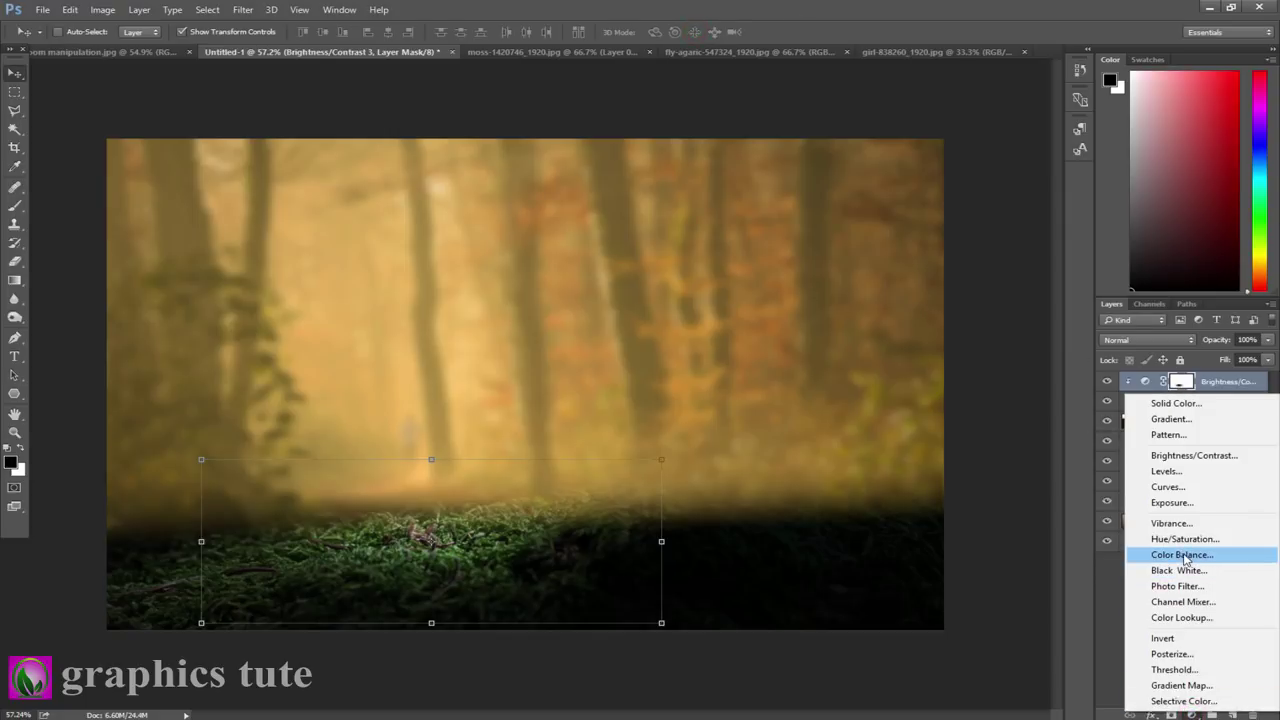
# Add a clipped Color Balance (Cyan/Red +17, Magenta/Green +1, Yellow/Blue -19), then show moss-1420746_1920.jpg.
pyautogui.click(1183, 554)
pyautogui.click(999, 657)
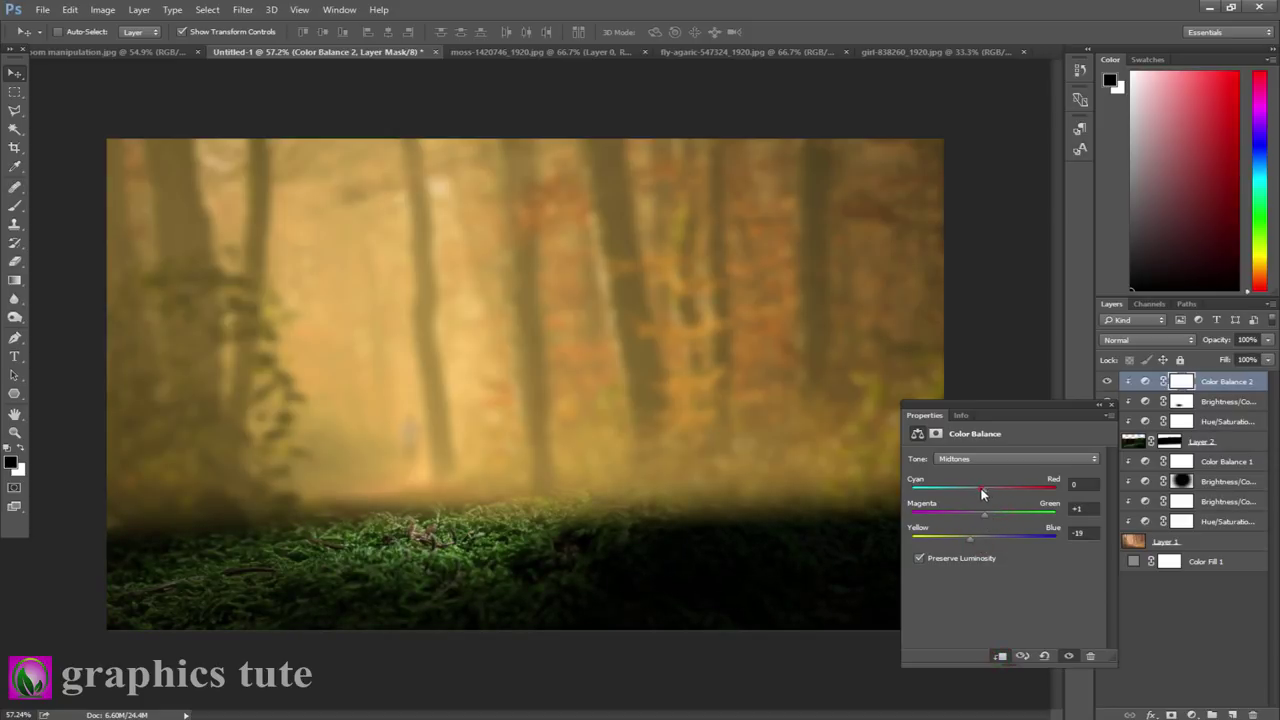
pyautogui.moveTo(994, 489)
pyautogui.mouseDown()
pyautogui.moveTo(976, 489)
pyautogui.moveTo(997, 489)
pyautogui.mouseUp()
pyautogui.click(1108, 405)
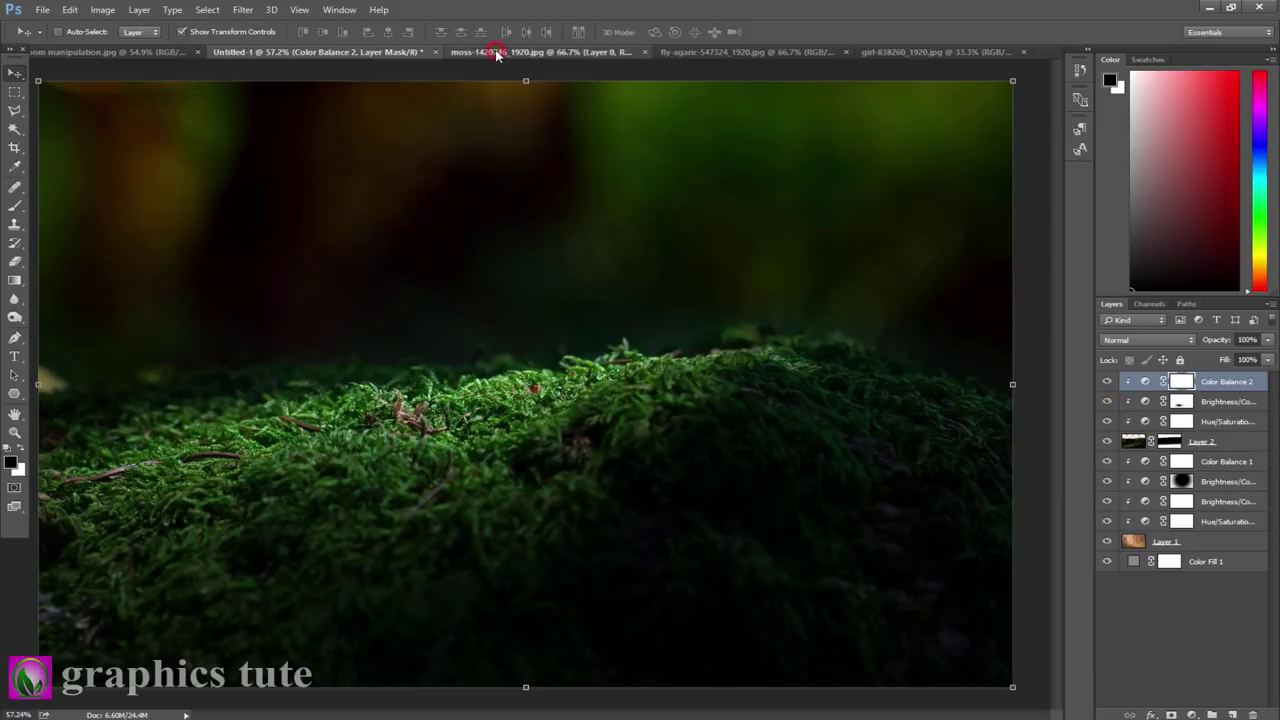
pyautogui.click(498, 52)
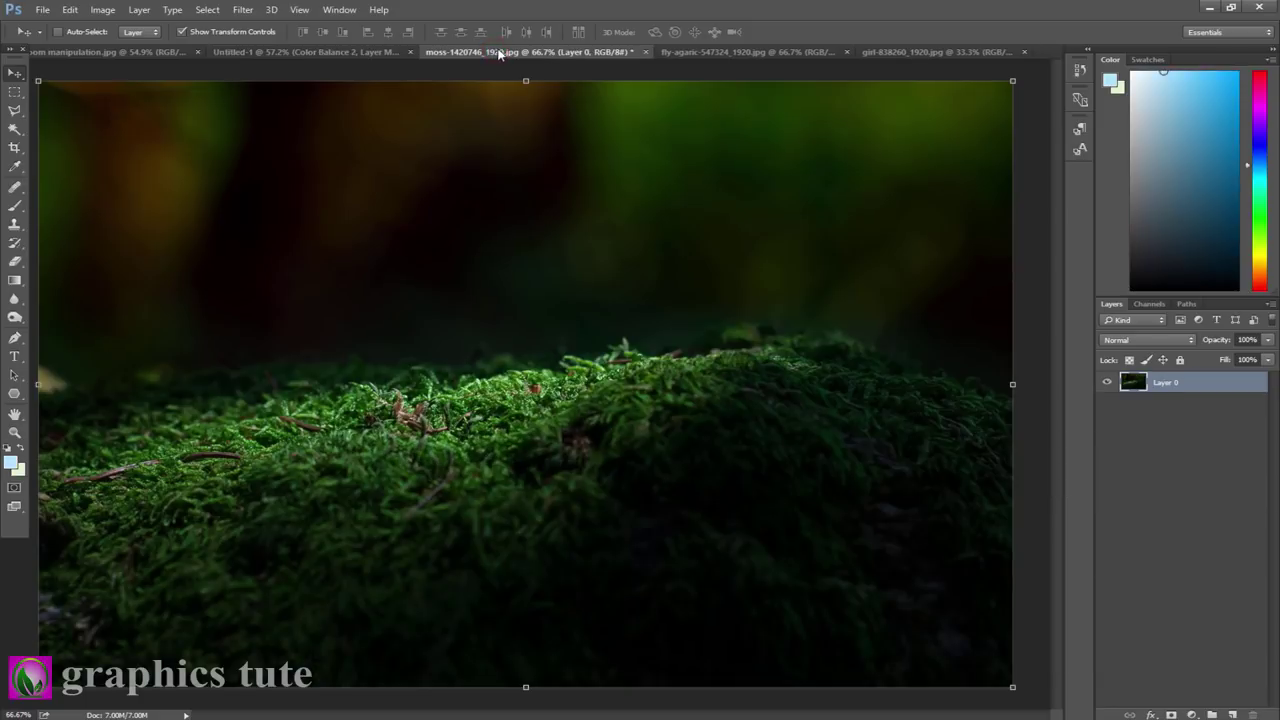
# Close the moss photo unsaved, unlock the fly-agaric photo's background, and zoom in on the stem.
pyautogui.click(646, 52)
pyautogui.click(645, 278)
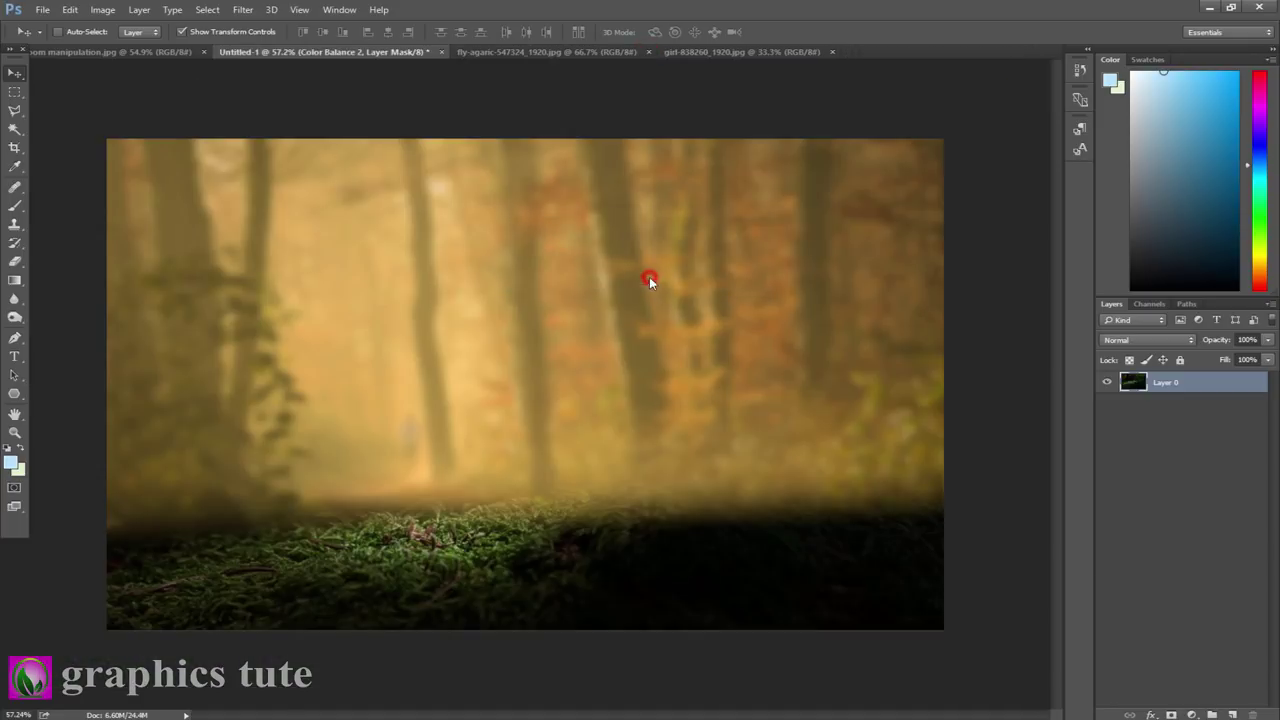
pyautogui.click(564, 51)
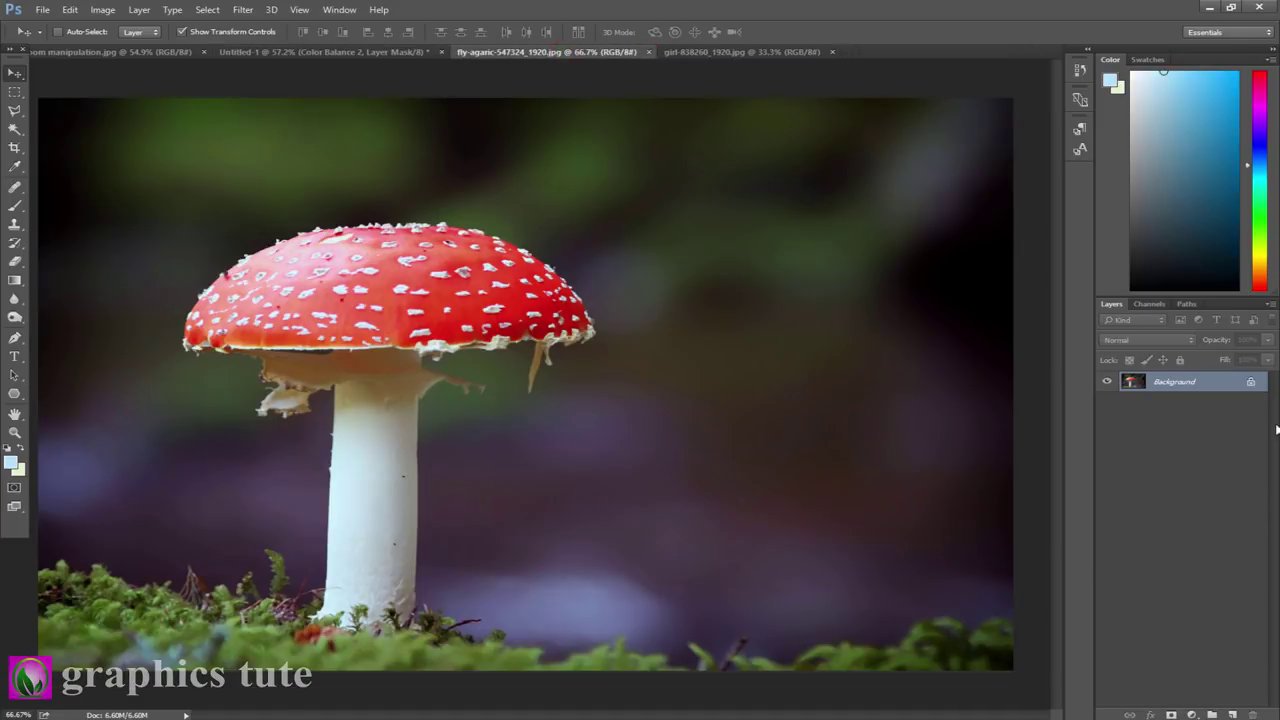
pyautogui.click(1250, 381)
pyautogui.click(14, 432)
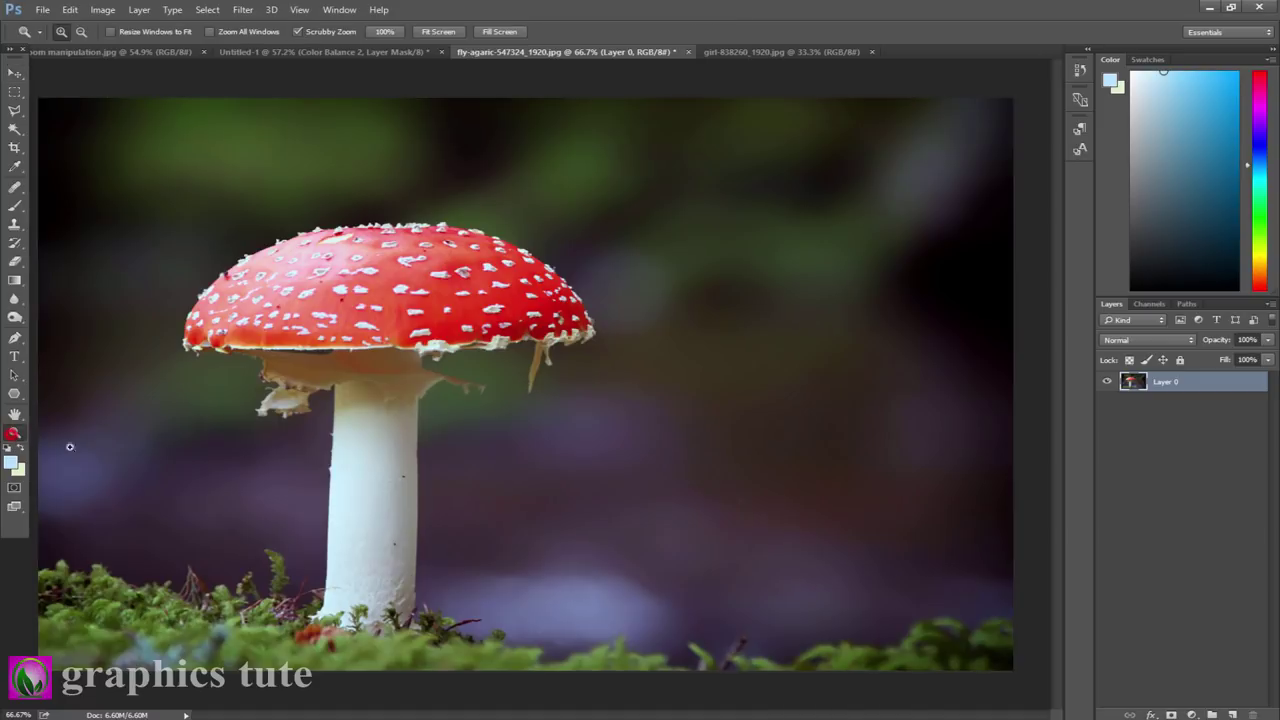
pyautogui.moveTo(443, 477); pyautogui.dragTo(460, 386)
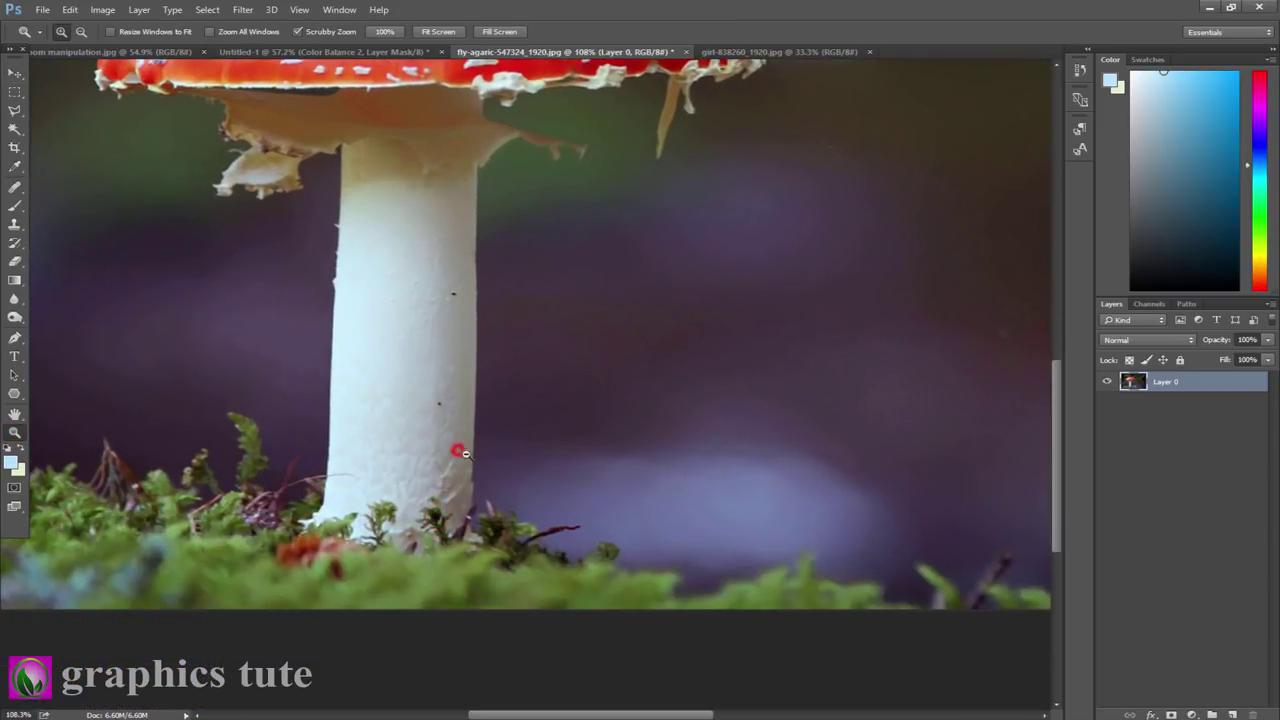
pyautogui.moveTo(465, 453); pyautogui.dragTo(287, 391)
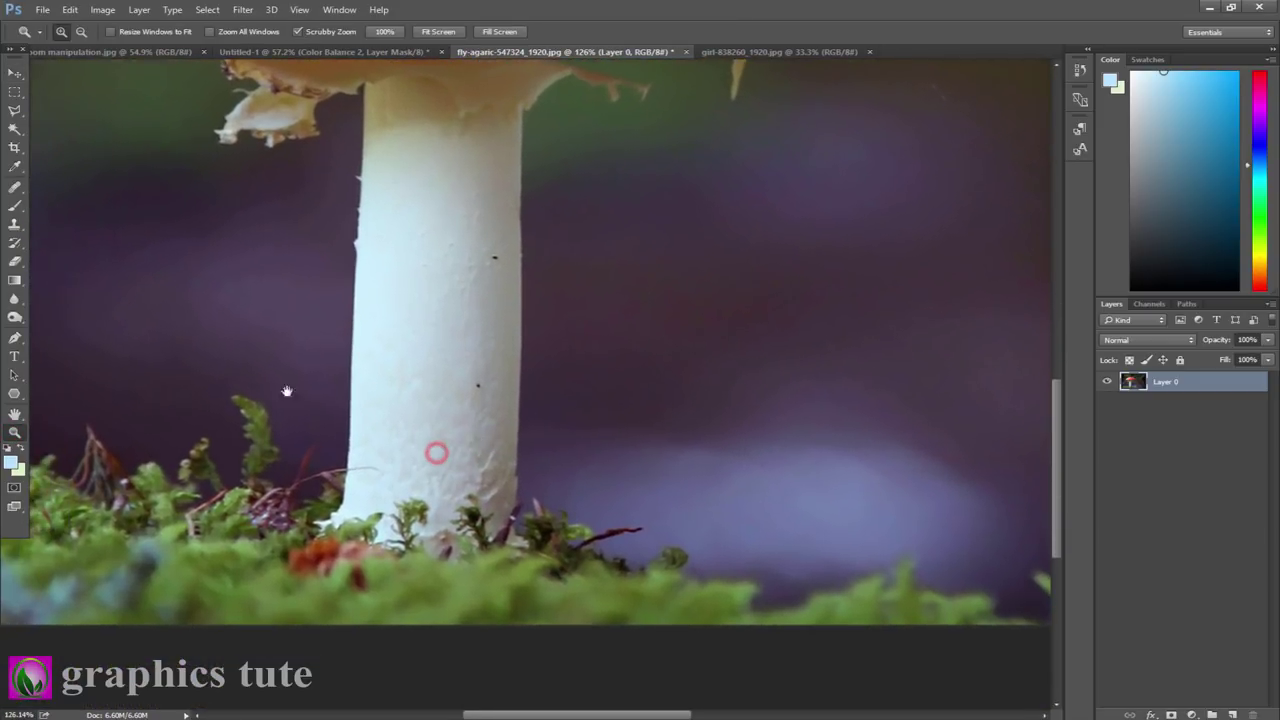
# Trace a Pen path up the mushroom stem and around the top of the cap.
pyautogui.click(14, 339)
pyautogui.click(321, 530)
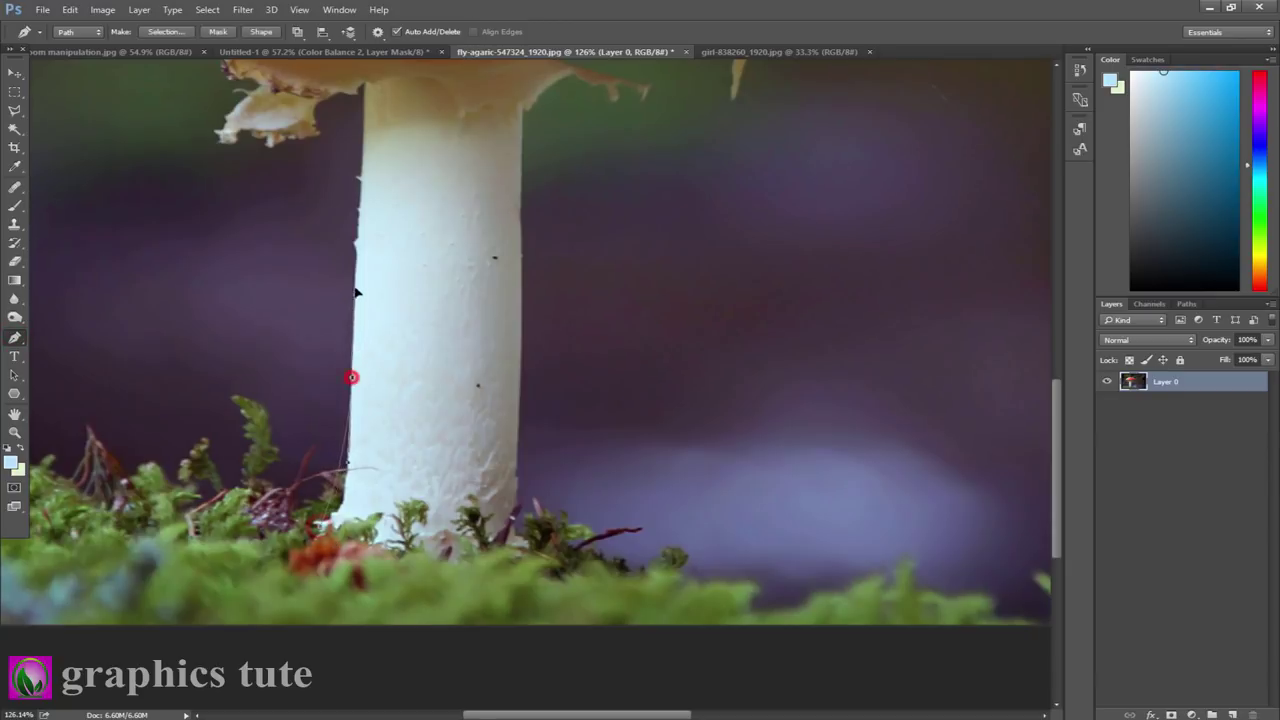
pyautogui.click(351, 378)
pyautogui.click(360, 214)
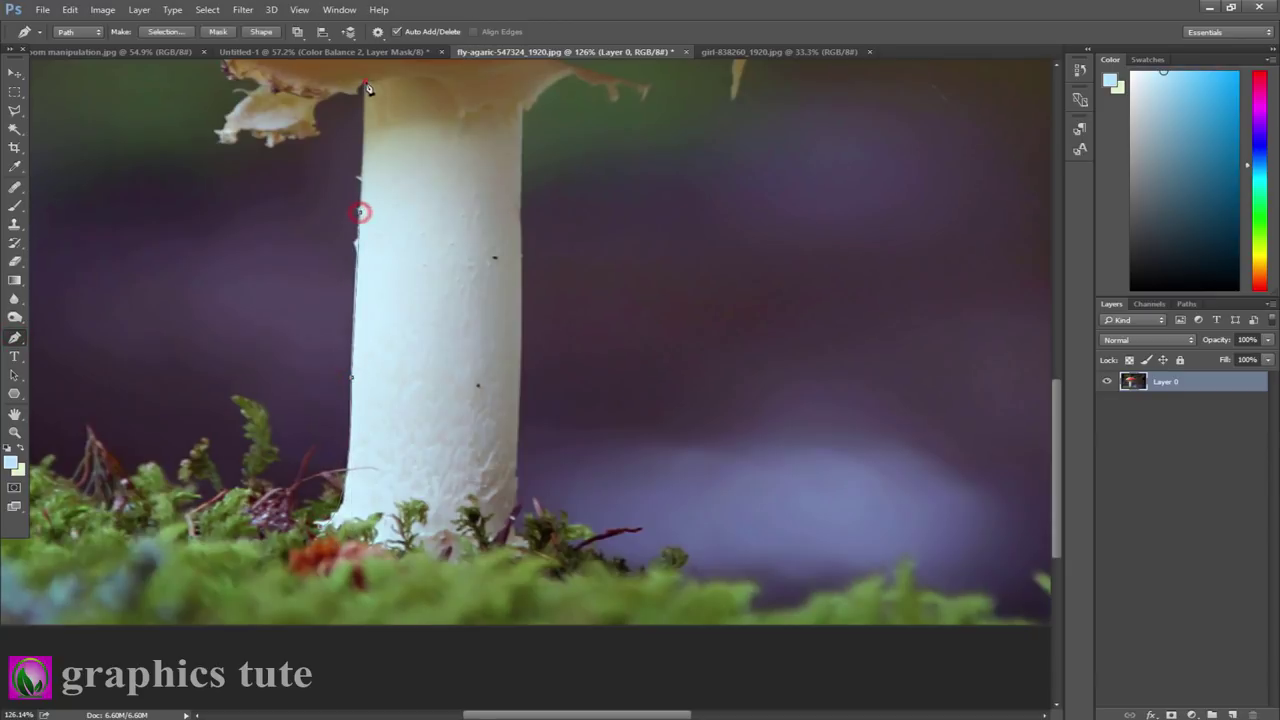
pyautogui.moveTo(368, 88); pyautogui.dragTo(536, 505)
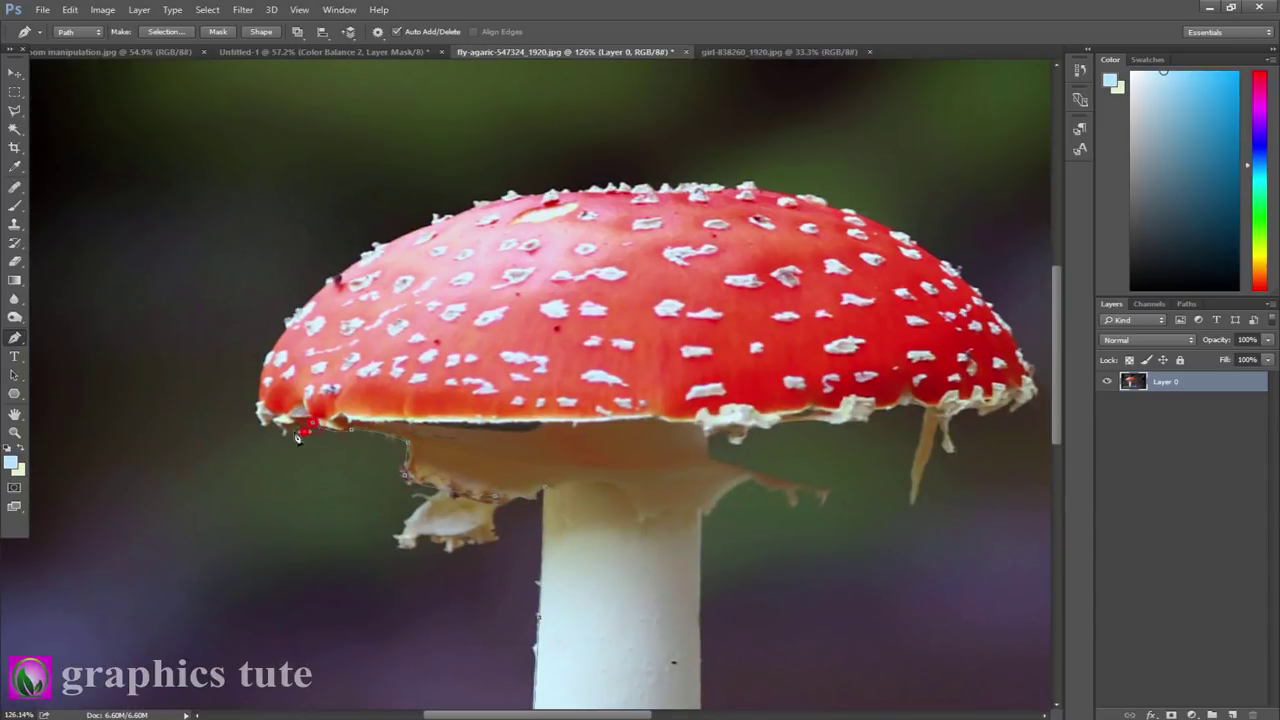
pyautogui.click(310, 299)
pyautogui.click(374, 235)
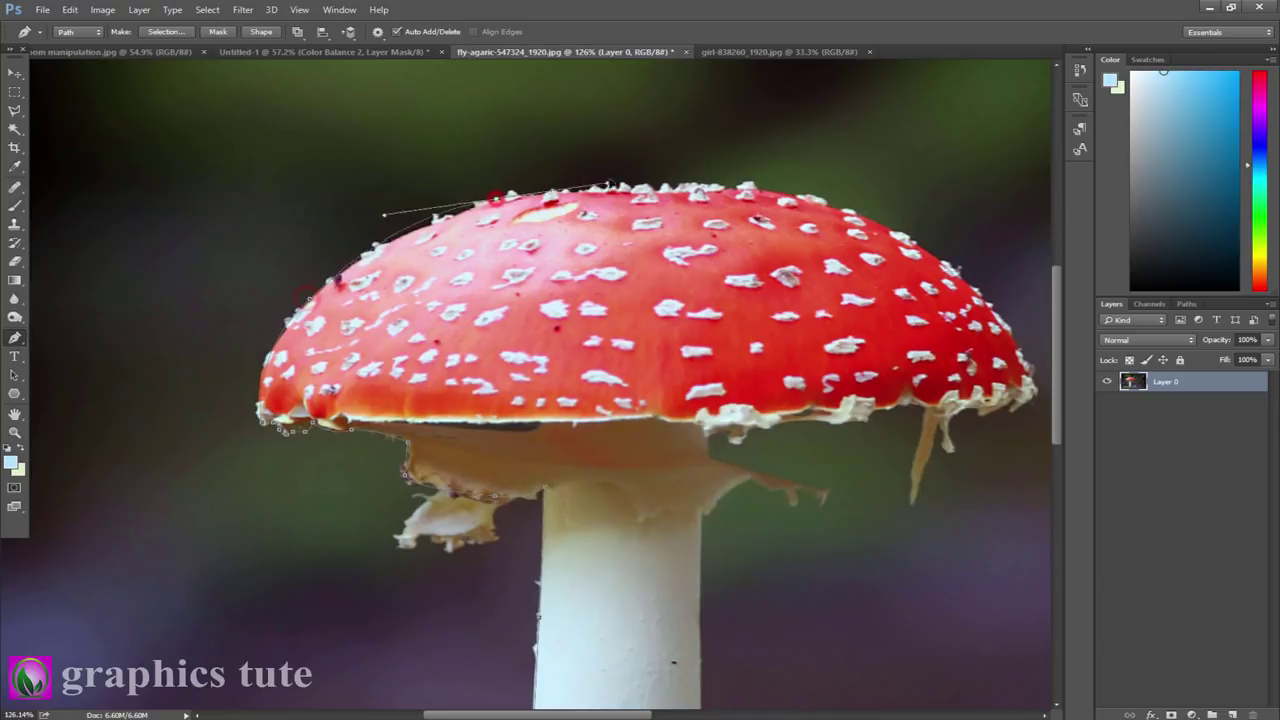
pyautogui.click(720, 186)
pyautogui.click(817, 192)
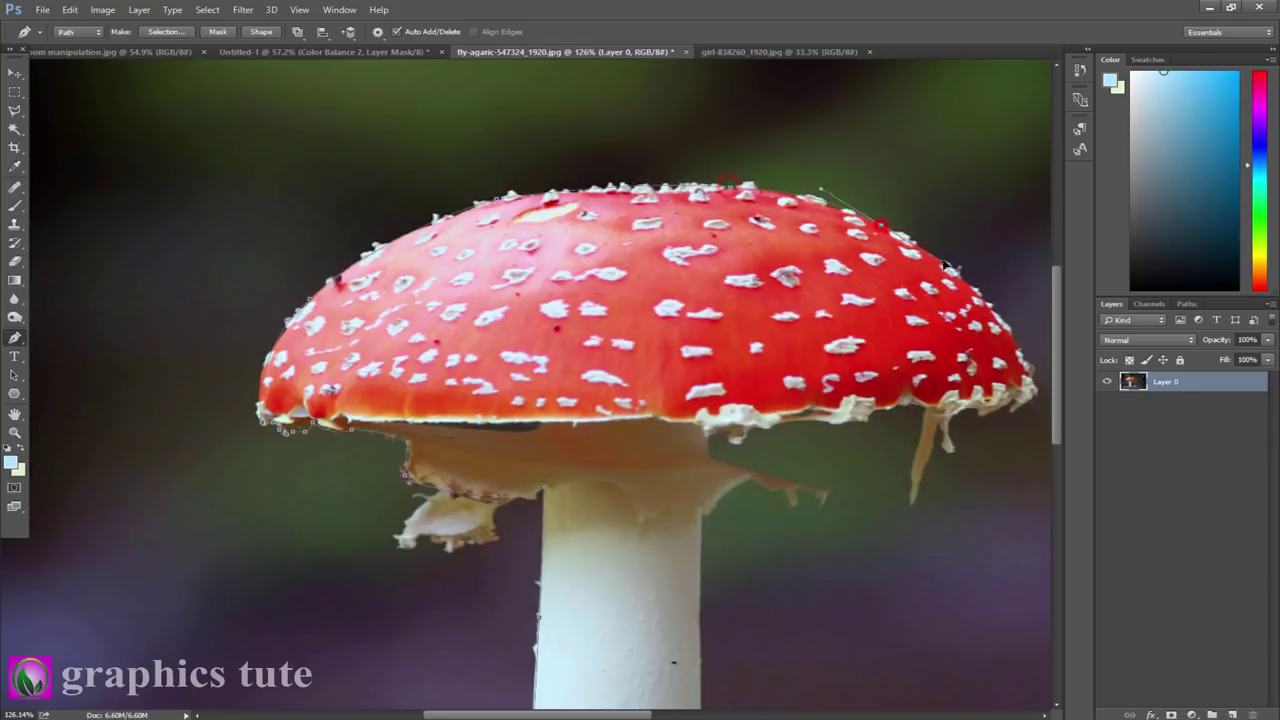
pyautogui.click(1033, 380)
# Close the path along the cap's underside and moss base, and turn it into a selection.
pyautogui.moveTo(1045, 414); pyautogui.dragTo(800, 314)
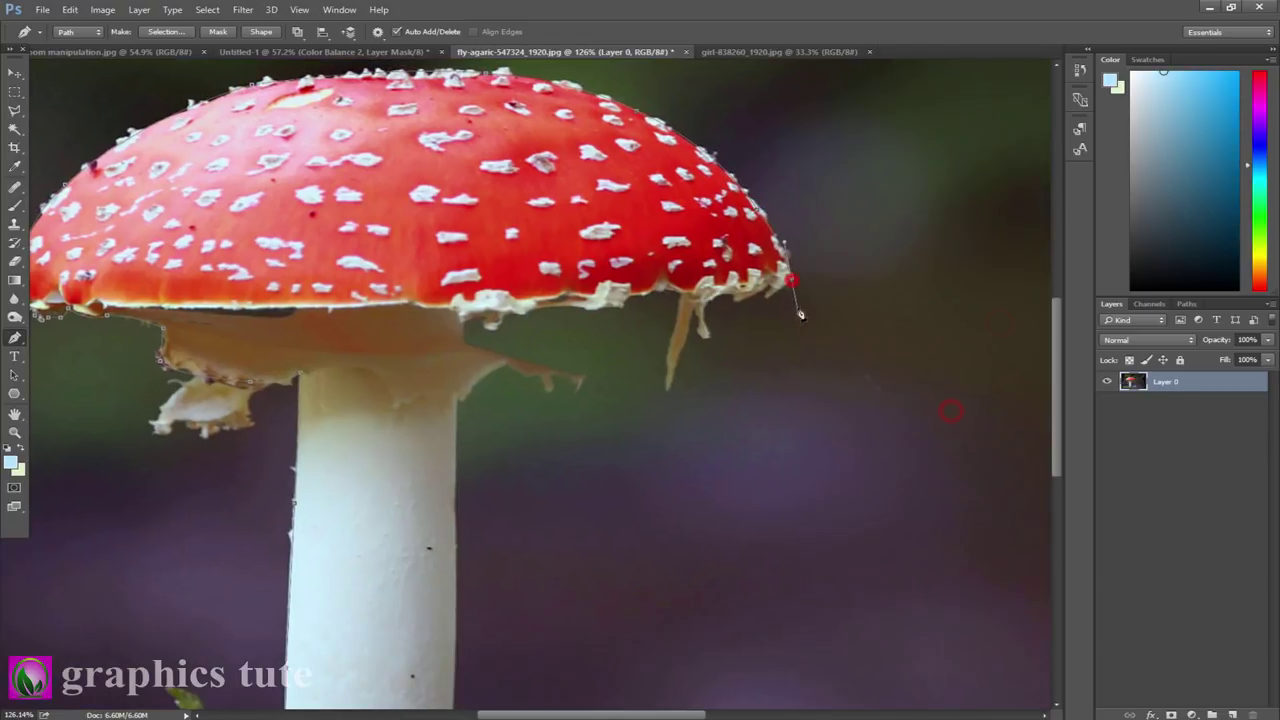
pyautogui.click(773, 295)
pyautogui.click(660, 292)
pyautogui.scroll(-3, 500, 314)
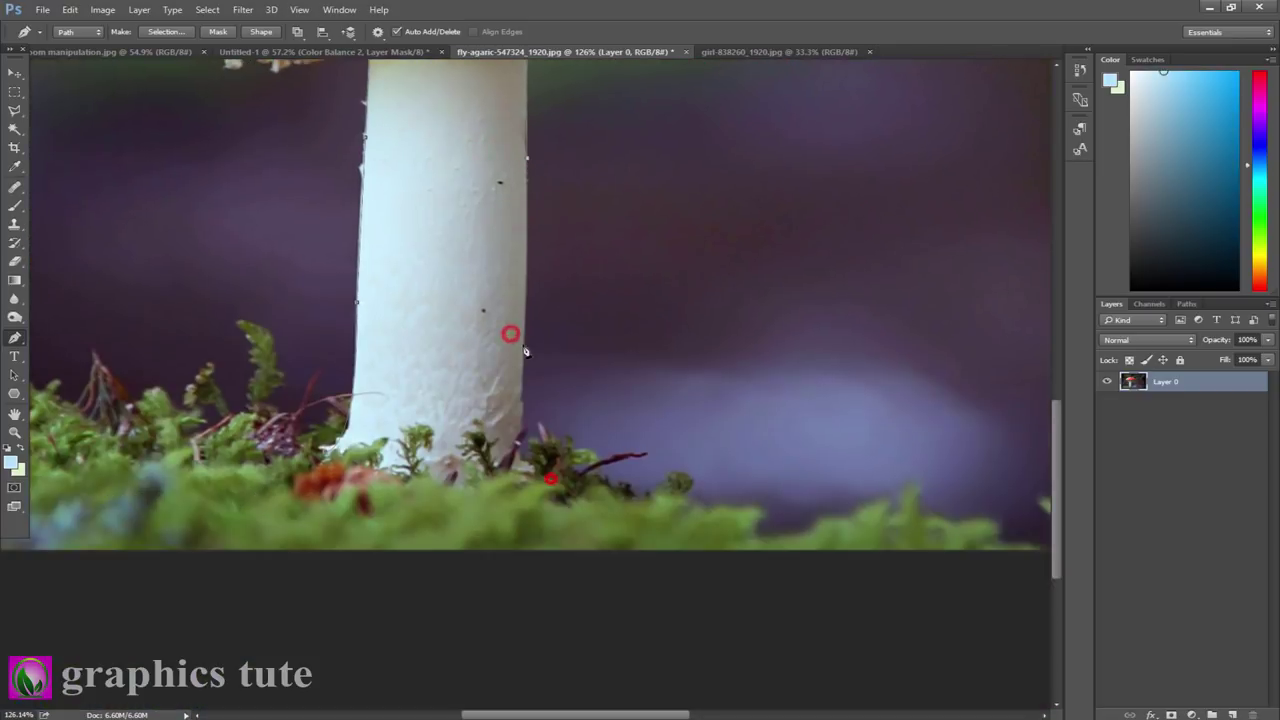
pyautogui.scroll(-3, 508, 337)
pyautogui.moveTo(308, 492); pyautogui.dragTo(324, 465)
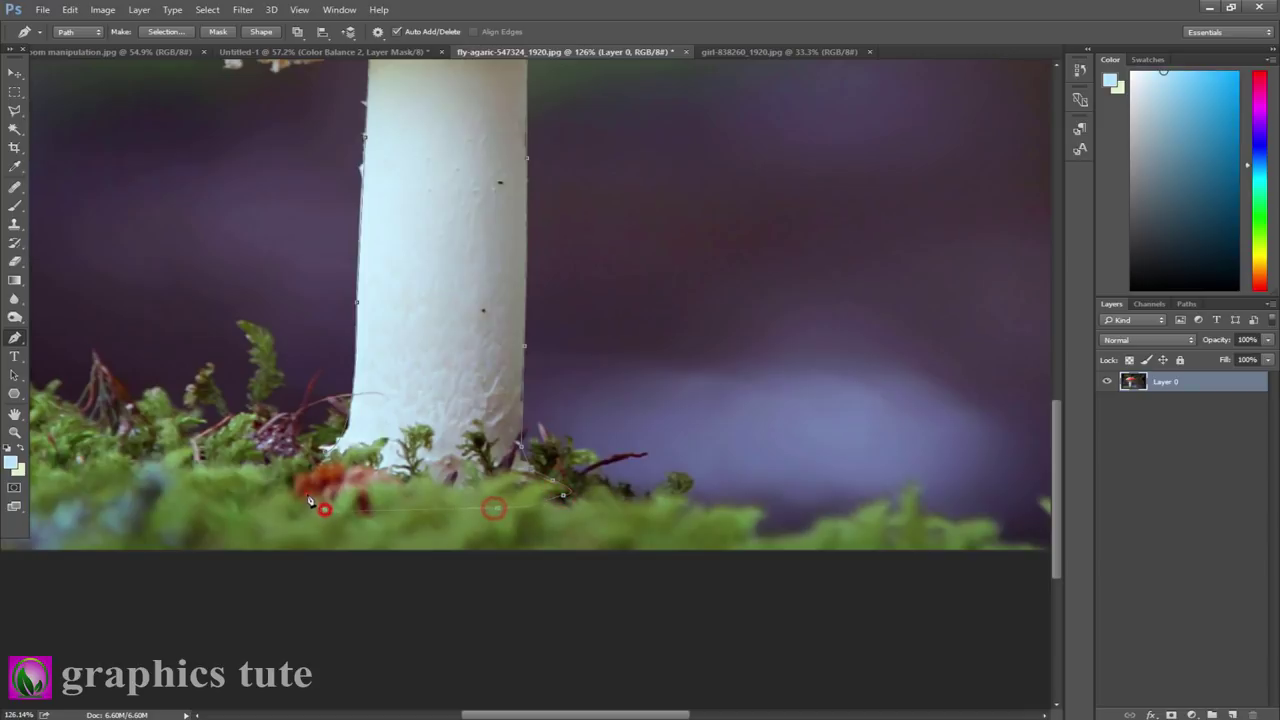
pyautogui.rightClick(458, 384)
pyautogui.click(520, 78)
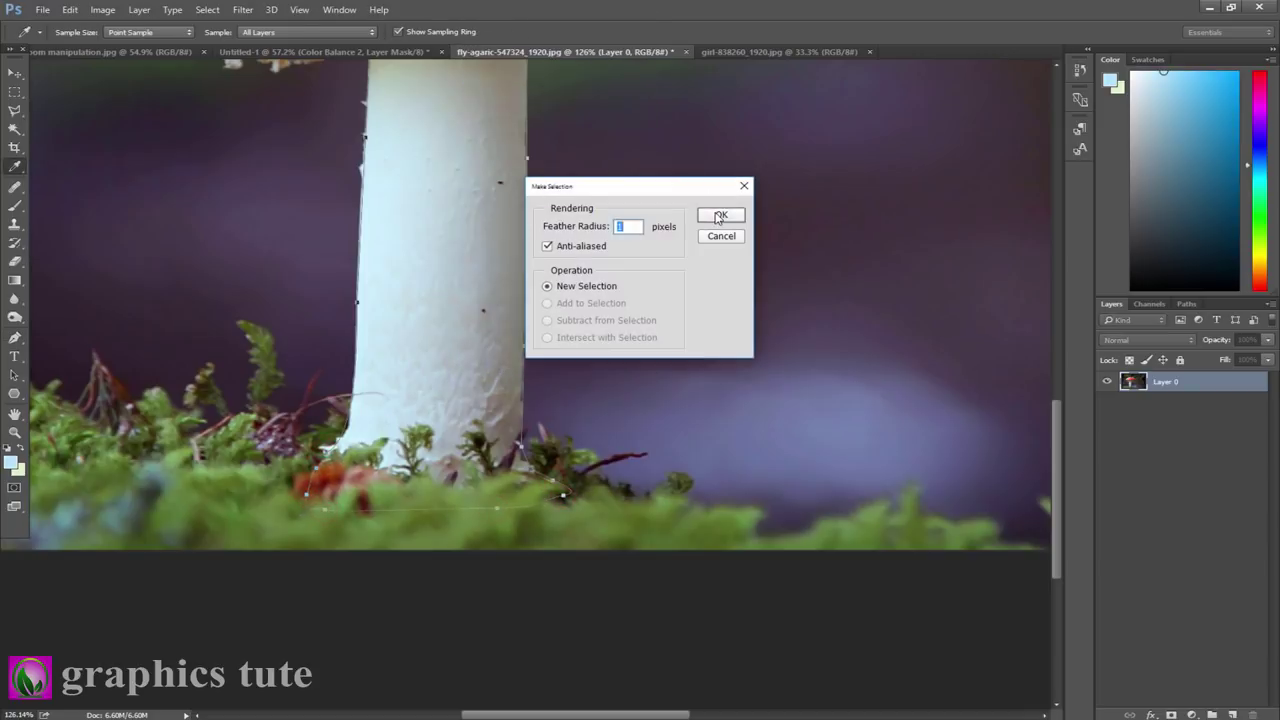
pyautogui.click(718, 217)
# Mask the mushroom off its background and drag it into the Untitled-1 composite.
pyautogui.click(1173, 714)
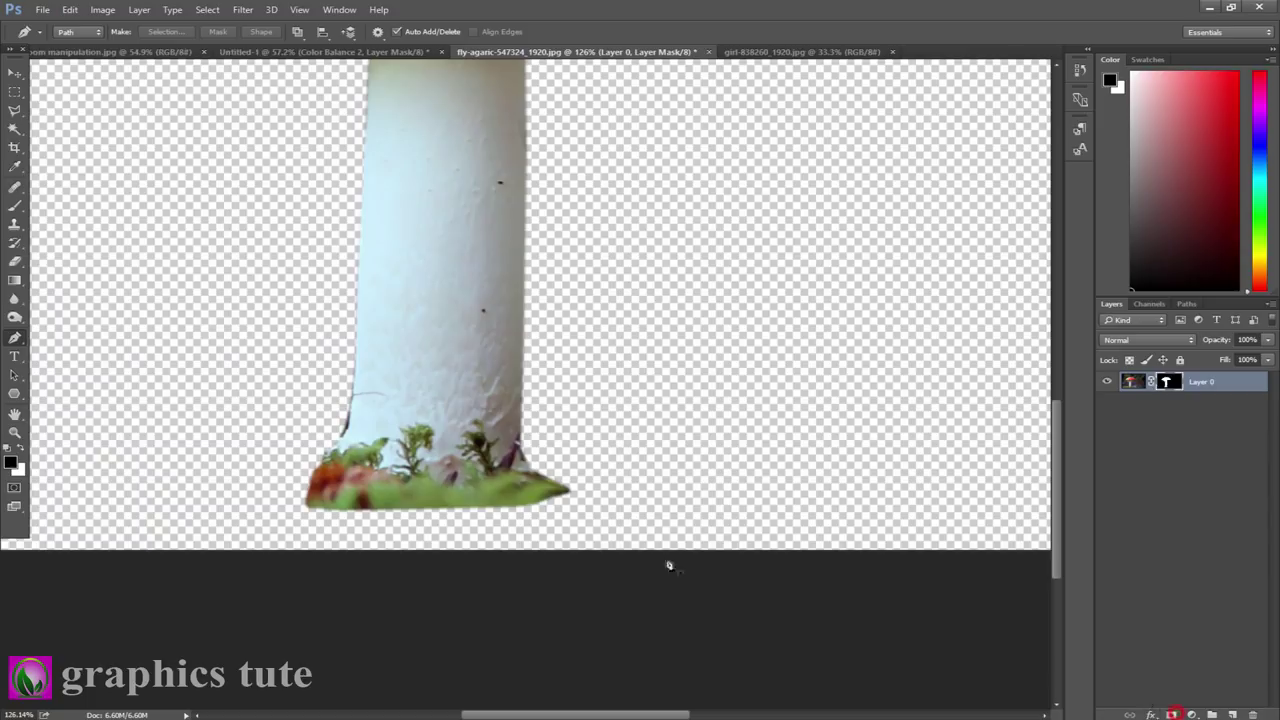
pyautogui.click(14, 432)
pyautogui.moveTo(734, 423); pyautogui.dragTo(698, 396)
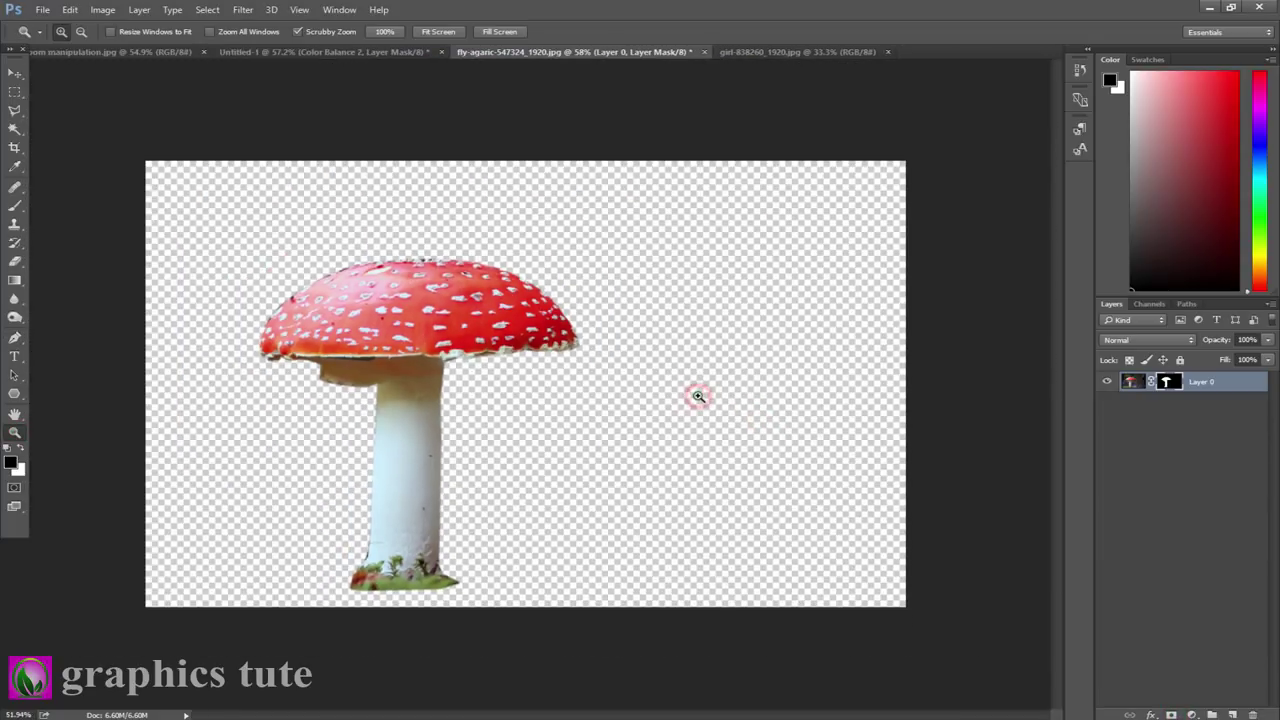
pyautogui.click(14, 74)
pyautogui.moveTo(476, 300)
pyautogui.mouseDown()
pyautogui.moveTo(313, 57)
pyautogui.moveTo(585, 292)
pyautogui.mouseUp()
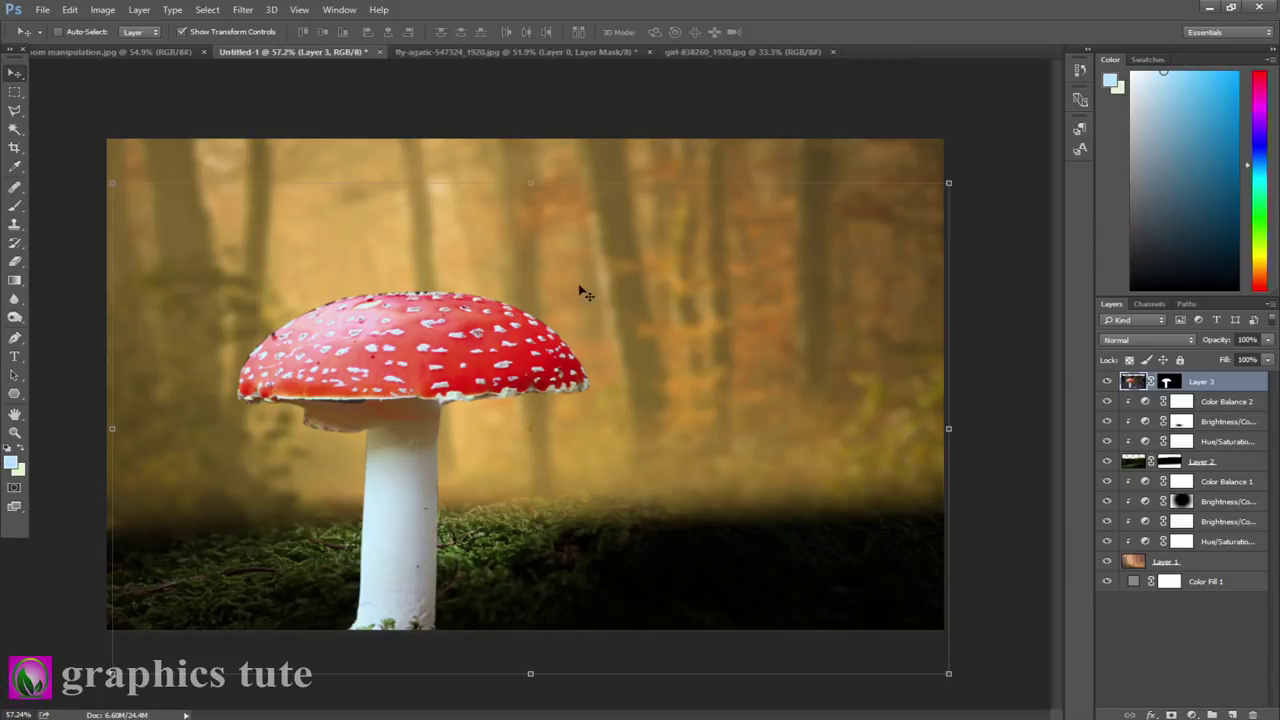
# Scale the mushroom to about 77% and stand it on the moss left of centre.
pyautogui.moveTo(948, 182); pyautogui.dragTo(871, 229)
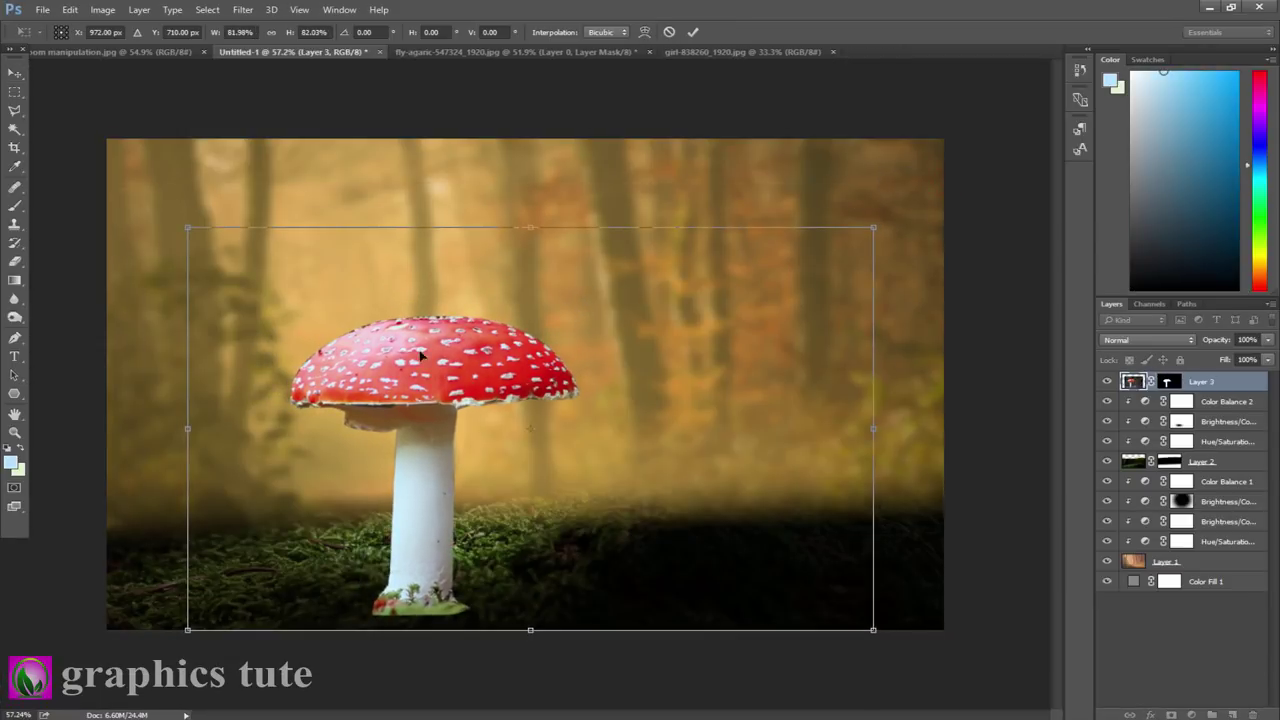
pyautogui.moveTo(423, 355)
pyautogui.mouseDown()
pyautogui.moveTo(428, 282)
pyautogui.moveTo(414, 290)
pyautogui.mouseUp()
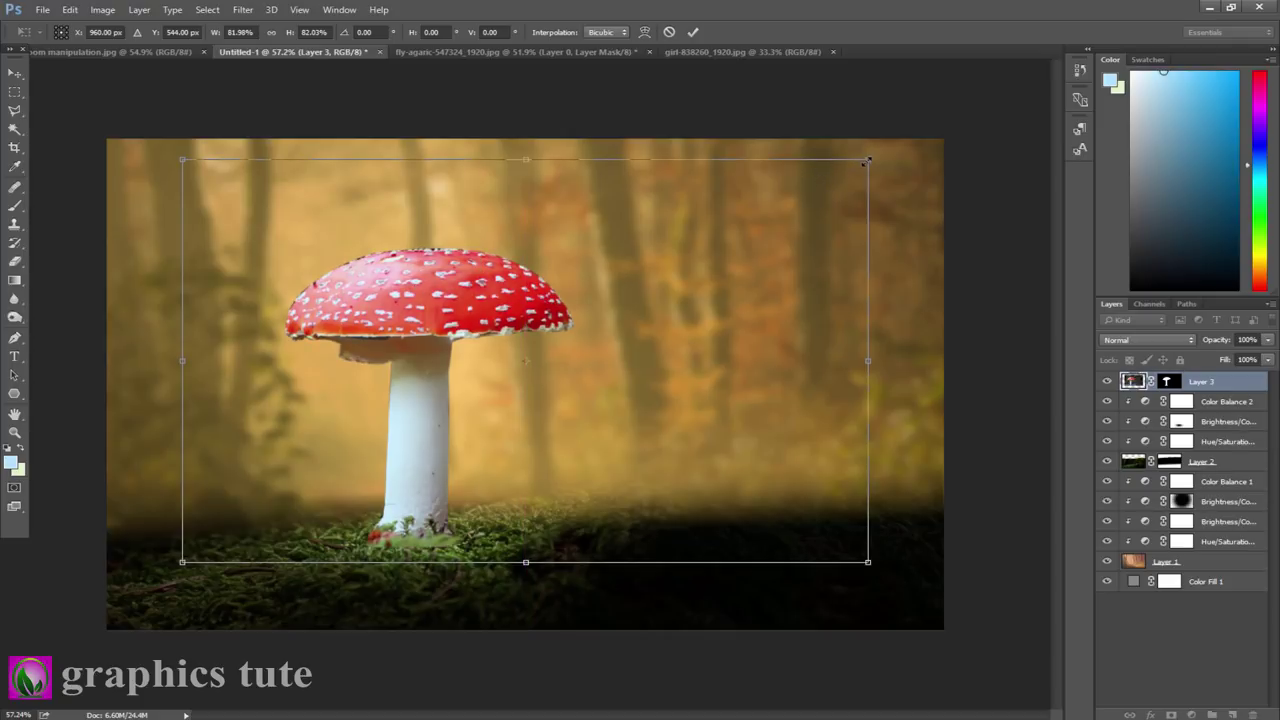
pyautogui.moveTo(866, 161); pyautogui.dragTo(846, 172)
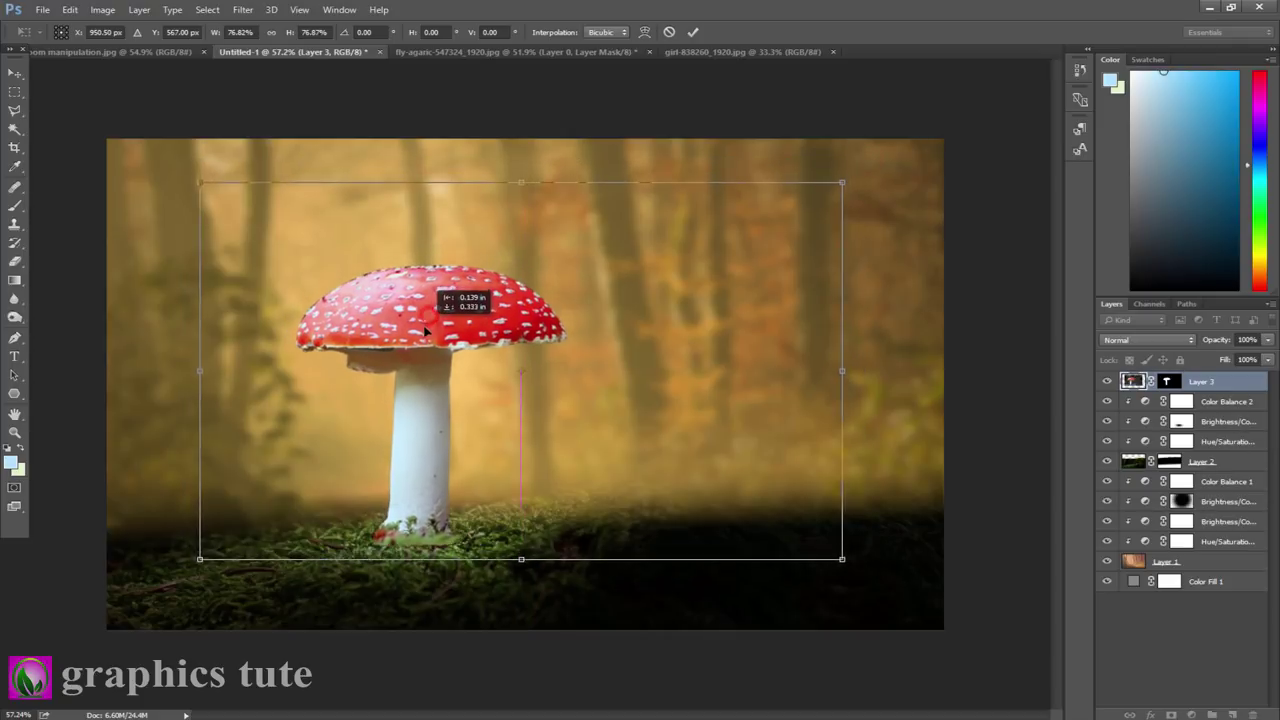
pyautogui.moveTo(432, 318); pyautogui.dragTo(428, 335)
pyautogui.click(692, 33)
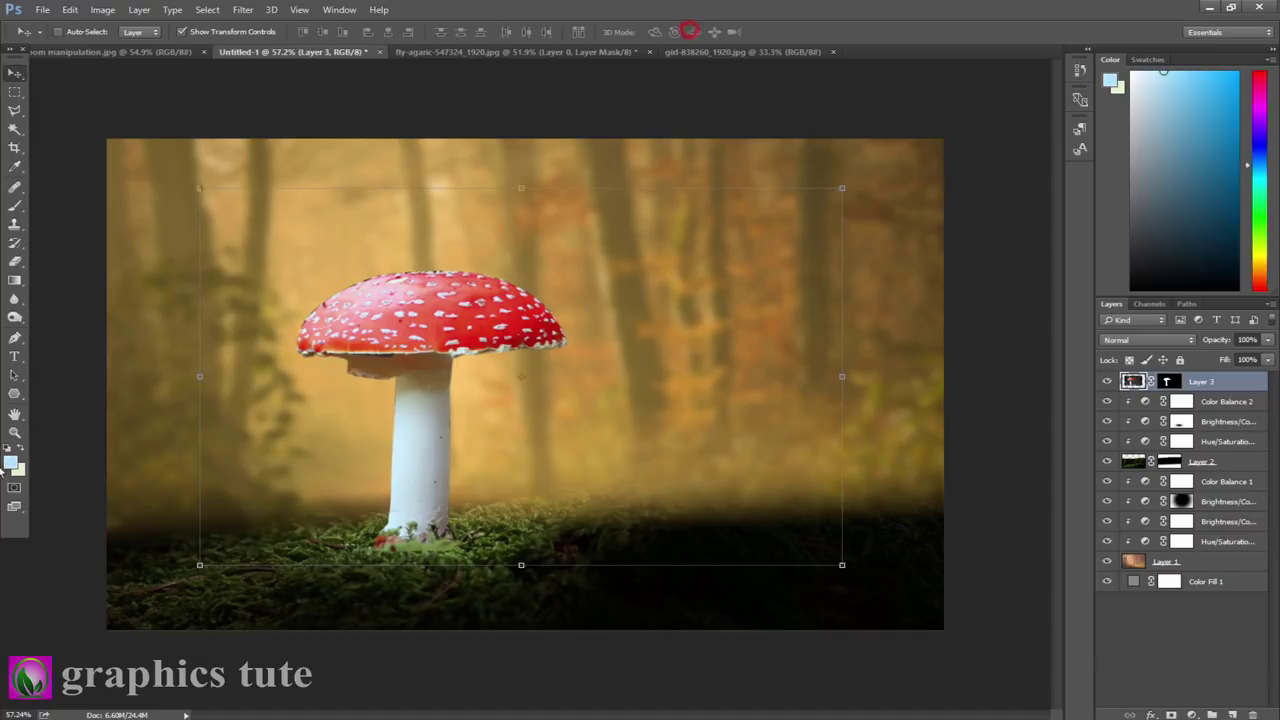
pyautogui.press('z')
pyautogui.moveTo(467, 553); pyautogui.dragTo(491, 553)
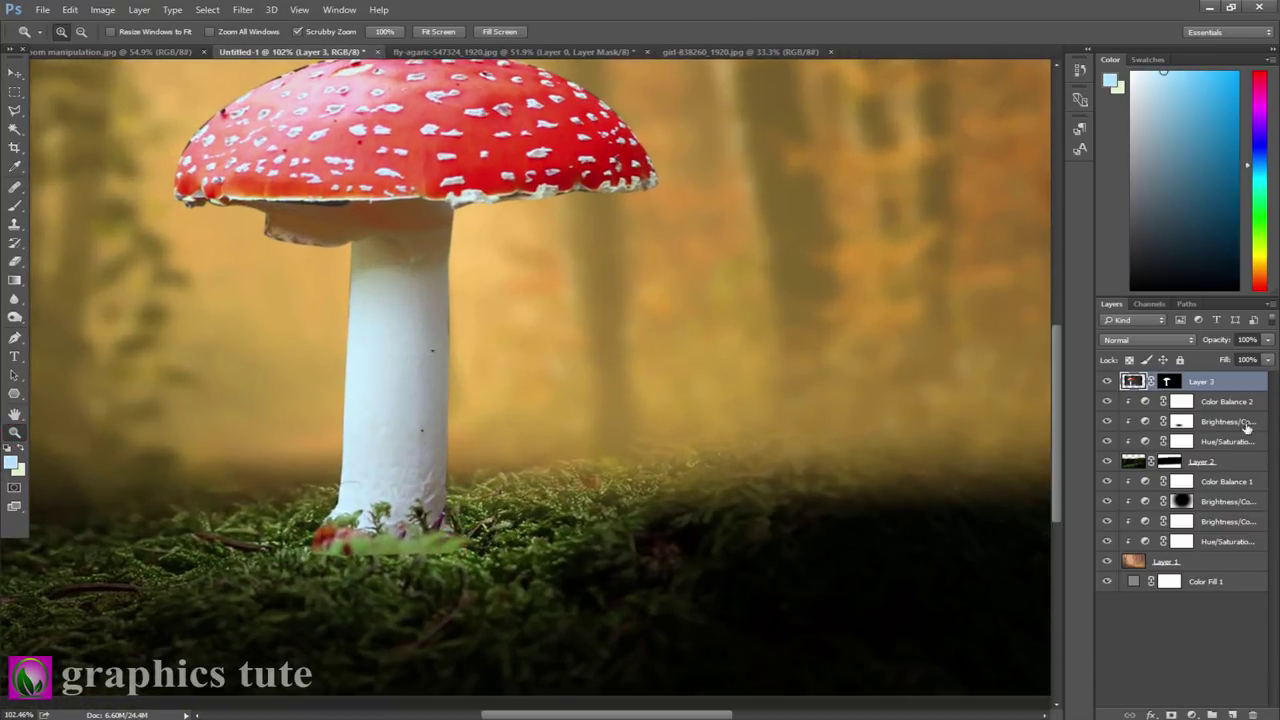
# Paint black on Layer 3's mask over the light-green patch around the stem base.
pyautogui.click(1168, 384)
pyautogui.press('b')
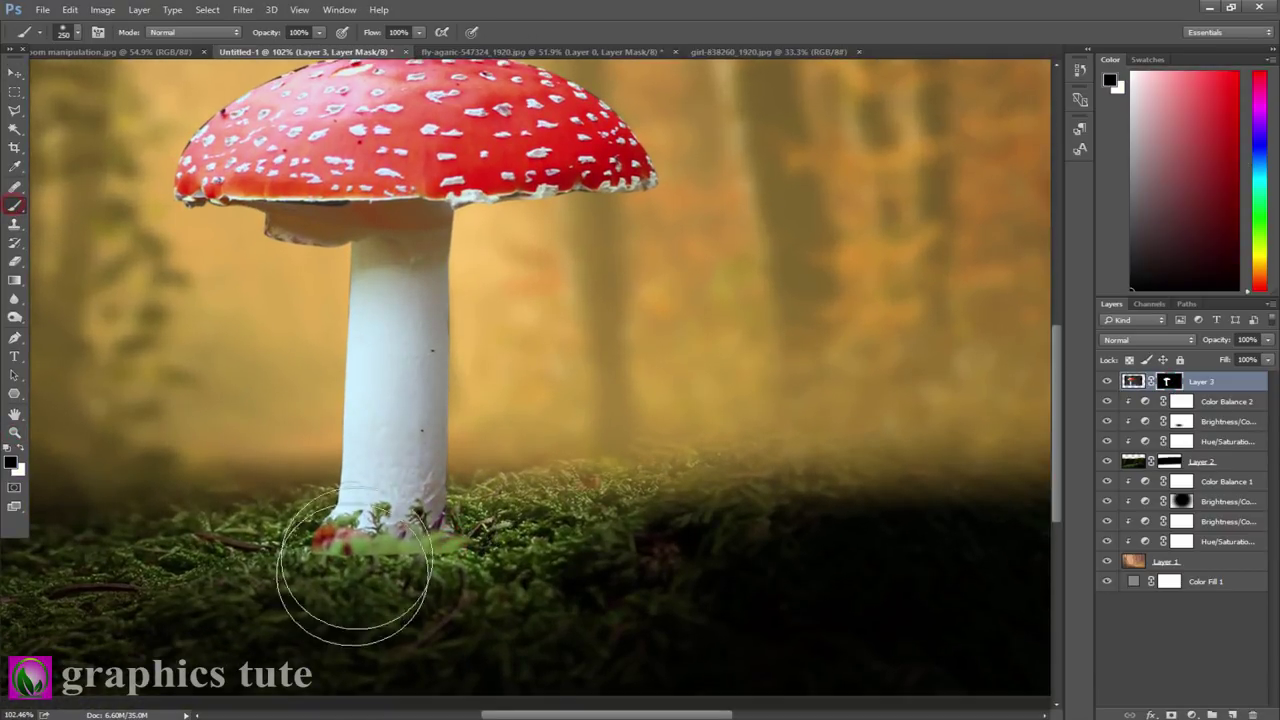
pyautogui.press('[')
pyautogui.press('[')
pyautogui.press('[')
pyautogui.press('[')
pyautogui.press('[')
pyautogui.press('[')
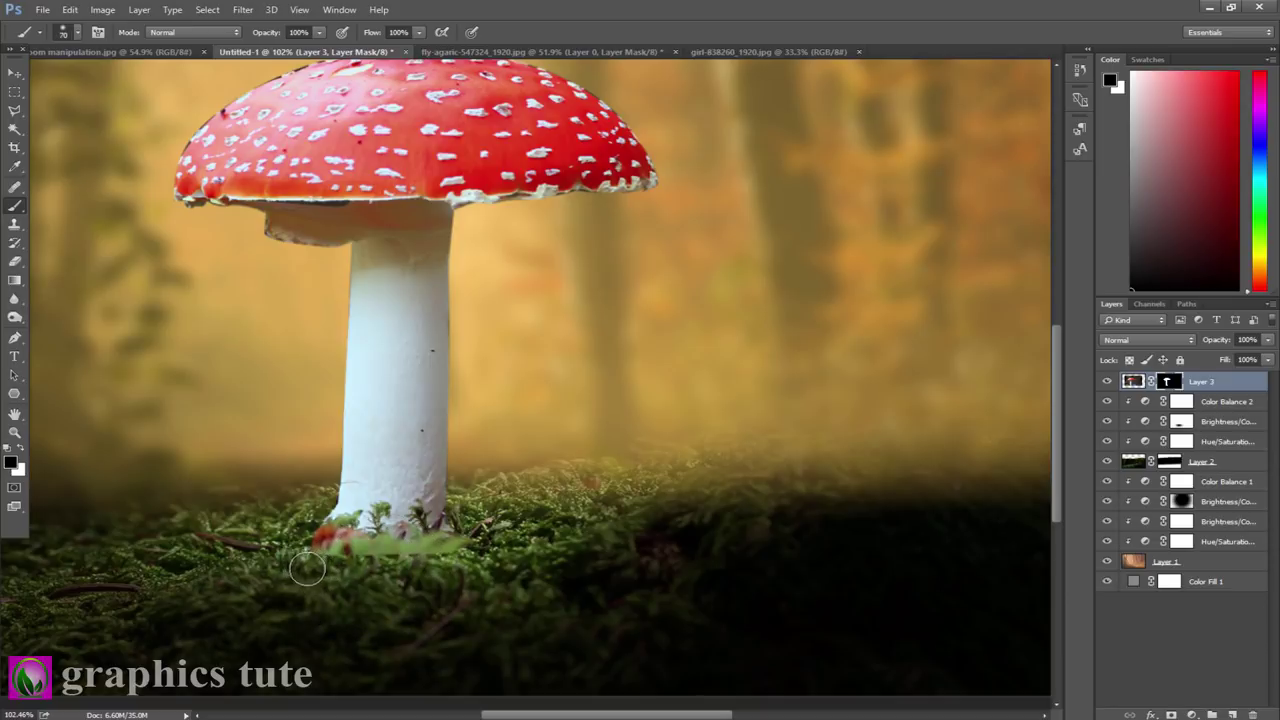
pyautogui.moveTo(316, 570); pyautogui.dragTo(478, 537)
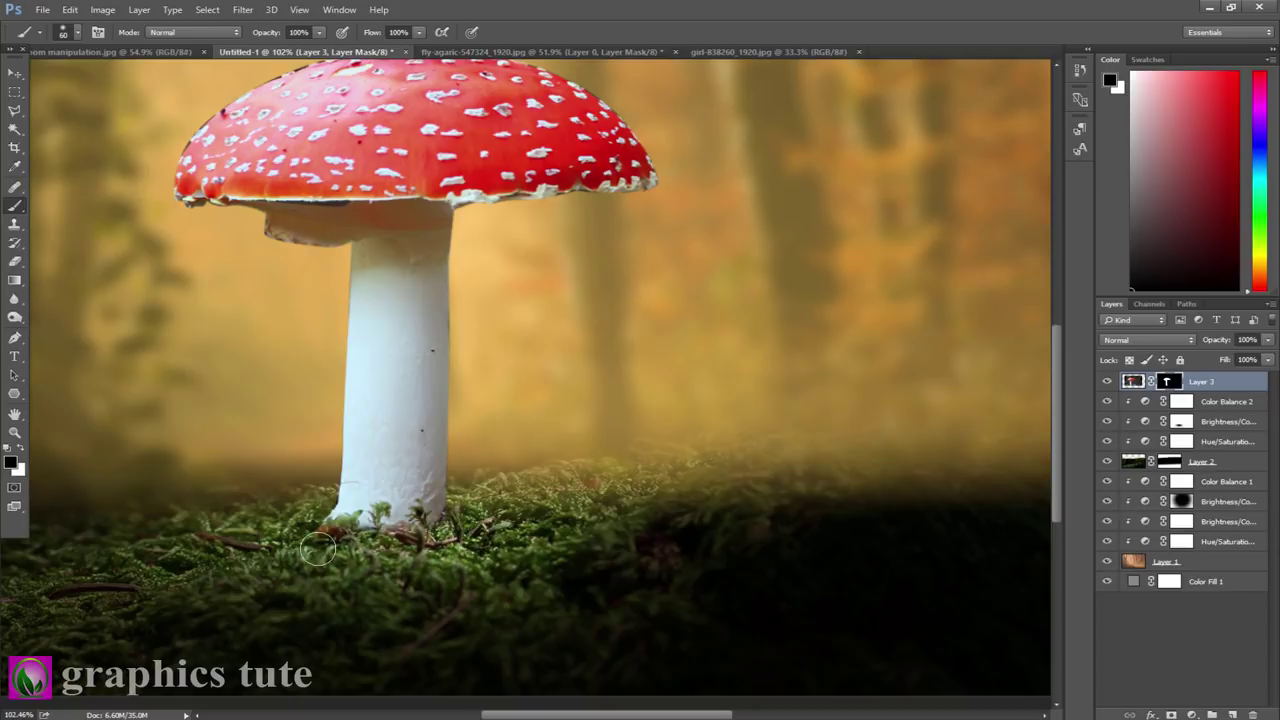
pyautogui.click(14, 432)
pyautogui.moveTo(598, 497)
pyautogui.mouseDown()
pyautogui.moveTo(512, 445)
pyautogui.moveTo(575, 470)
pyautogui.mouseUp()
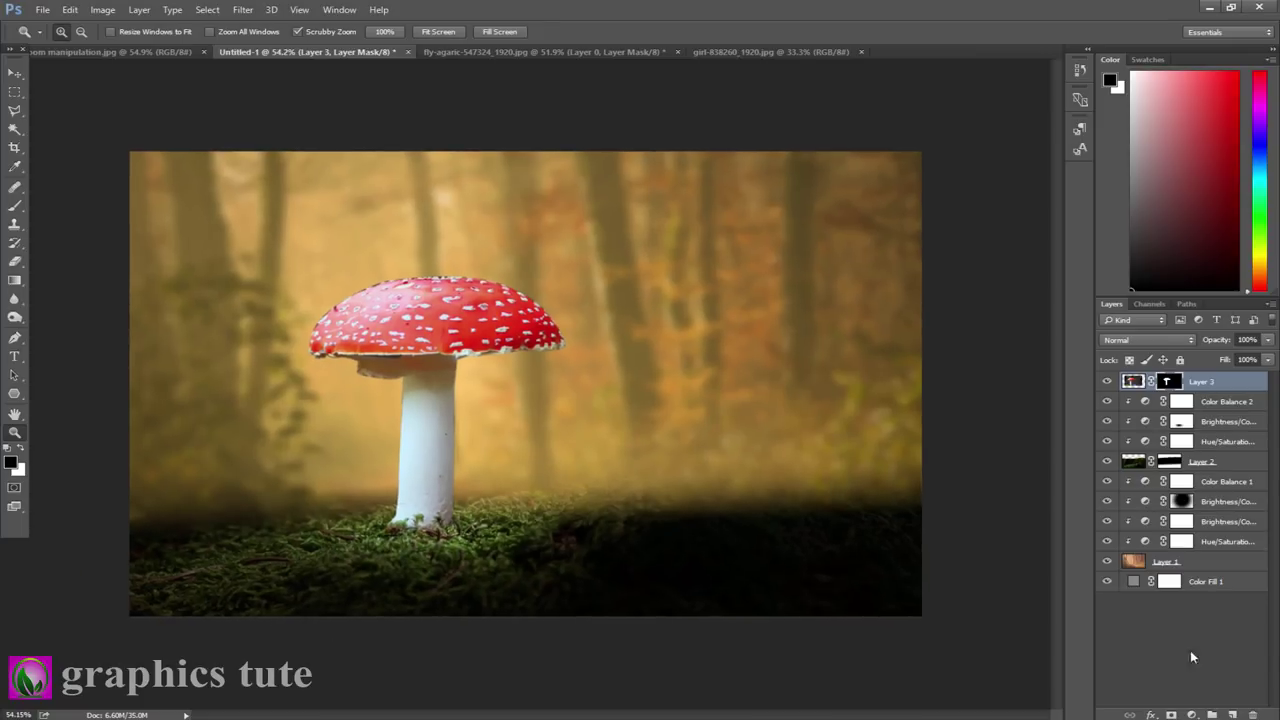
# Add a Brightness/Contrast layer clipped to the mushroom with slightly lowered brightness.
pyautogui.click(1191, 715)
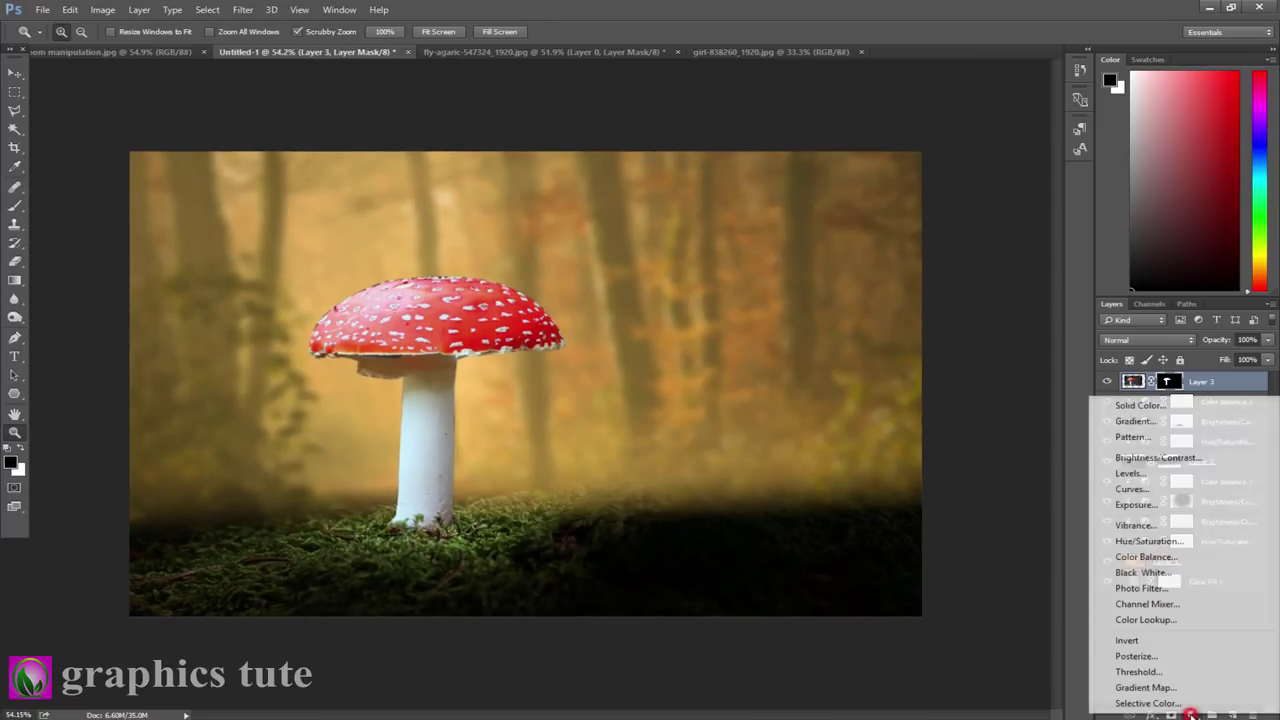
pyautogui.click(1152, 461)
pyautogui.click(999, 656)
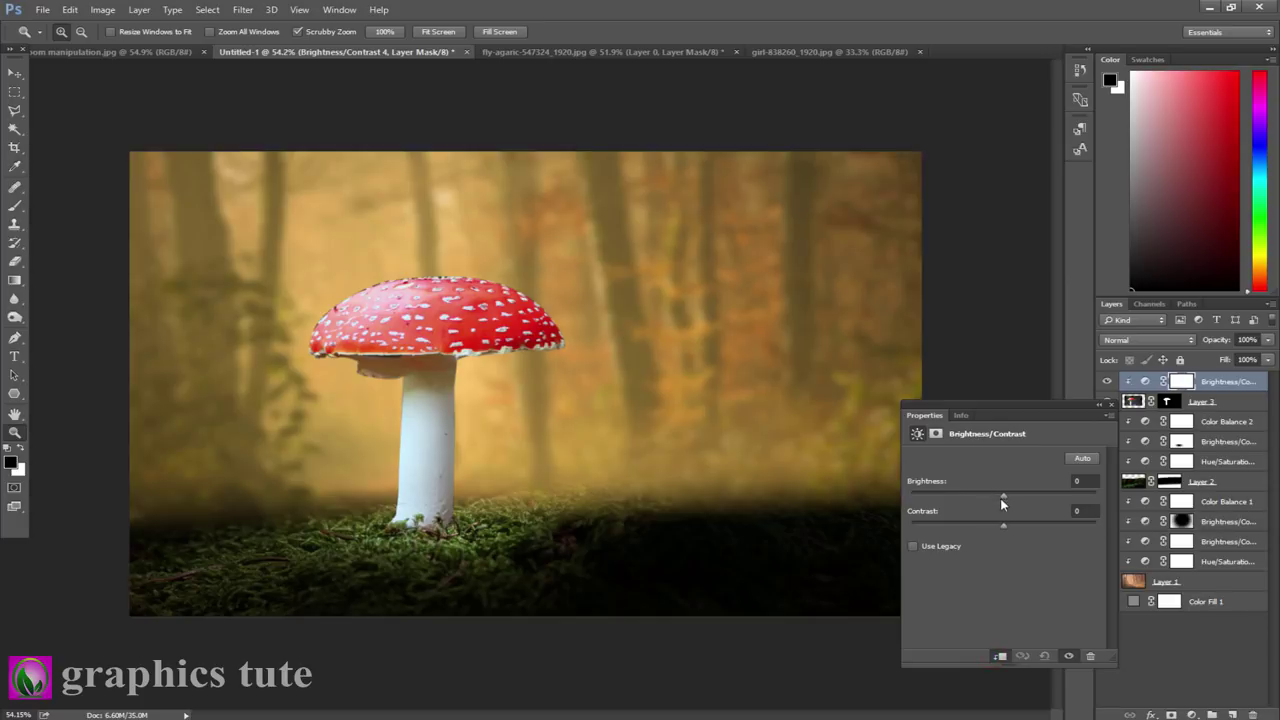
pyautogui.moveTo(1002, 497); pyautogui.dragTo(988, 498)
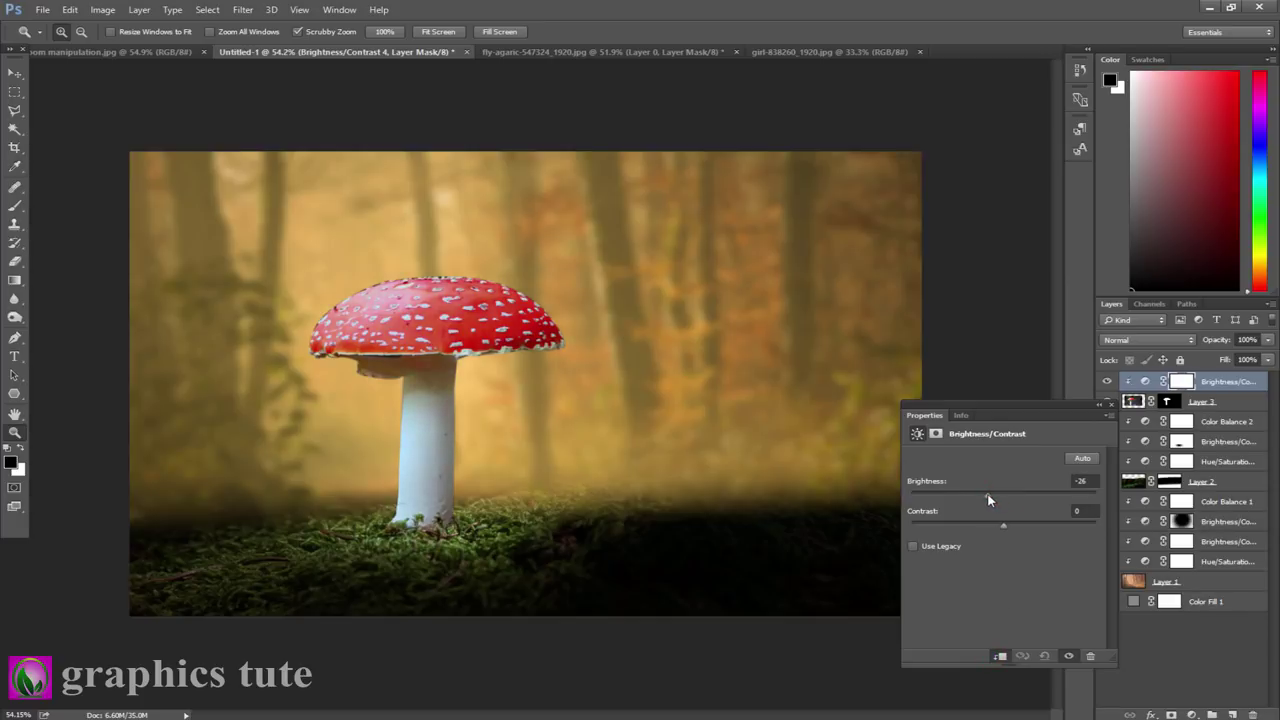
pyautogui.click(1113, 406)
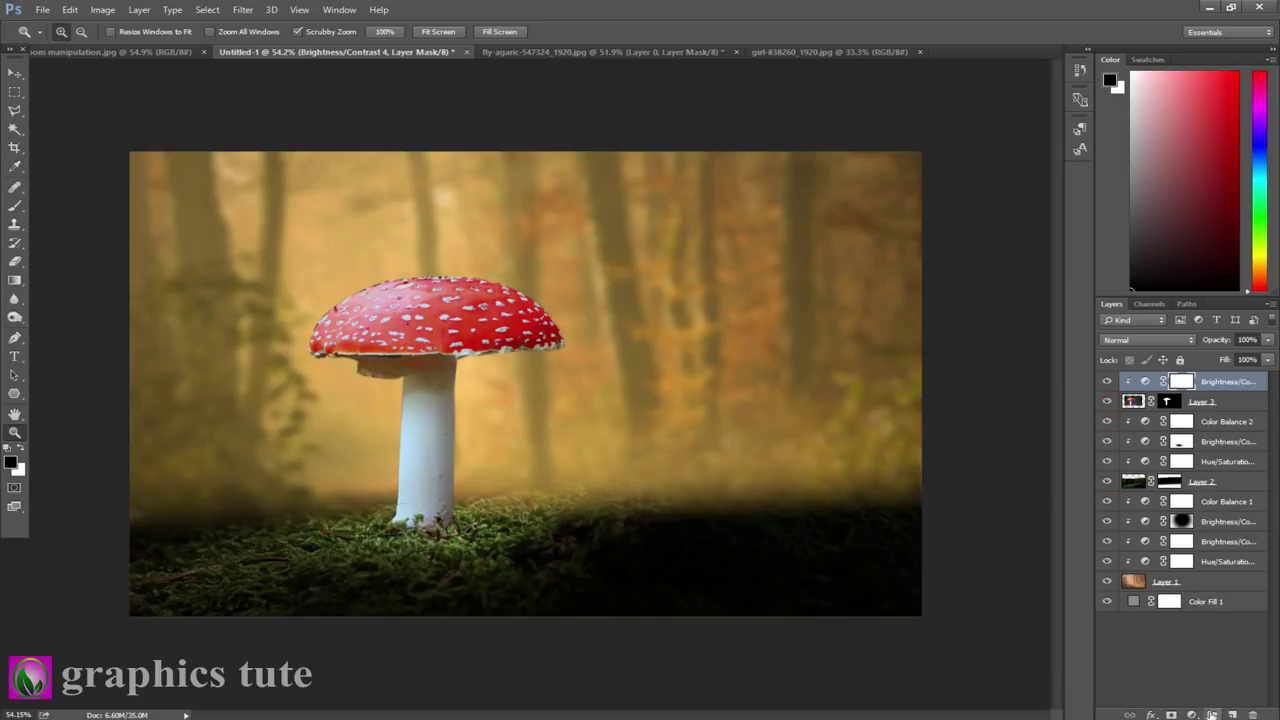
# Add a clipped Color Balance warming the mushroom: Yellow/Blue -21, Cyan/Red +5.
pyautogui.click(1193, 712)
pyautogui.click(1166, 549)
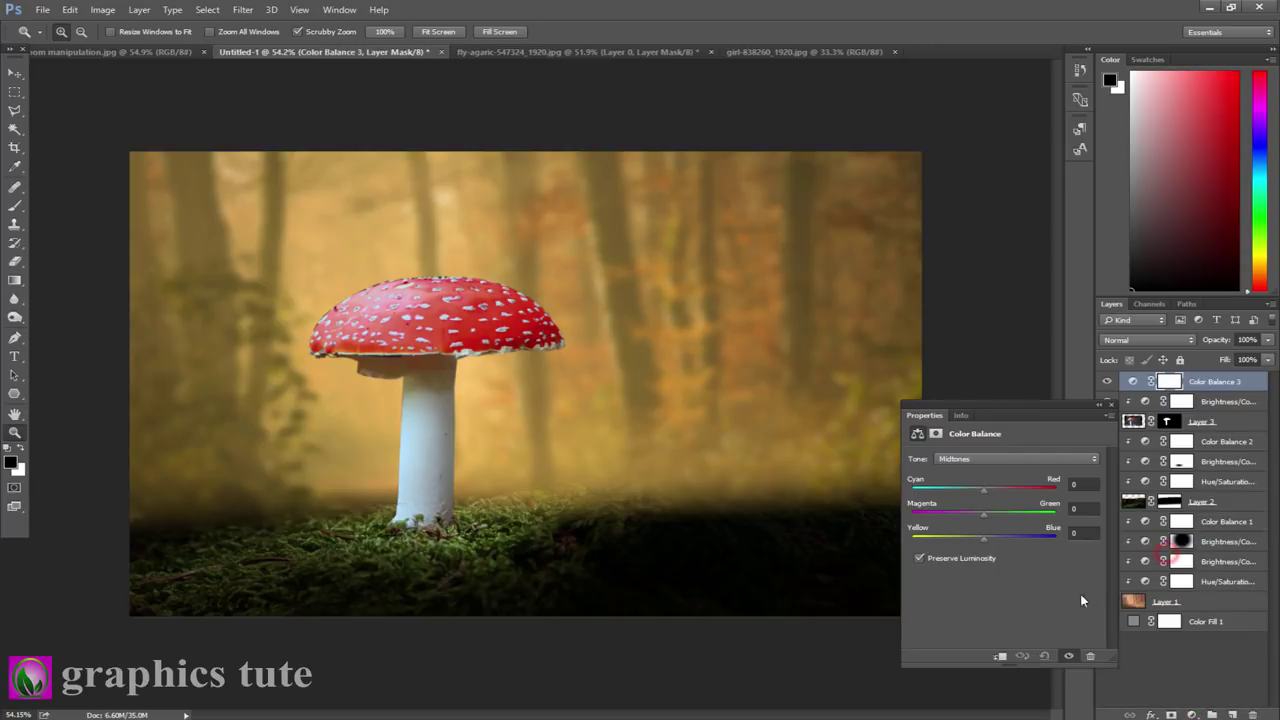
pyautogui.click(999, 656)
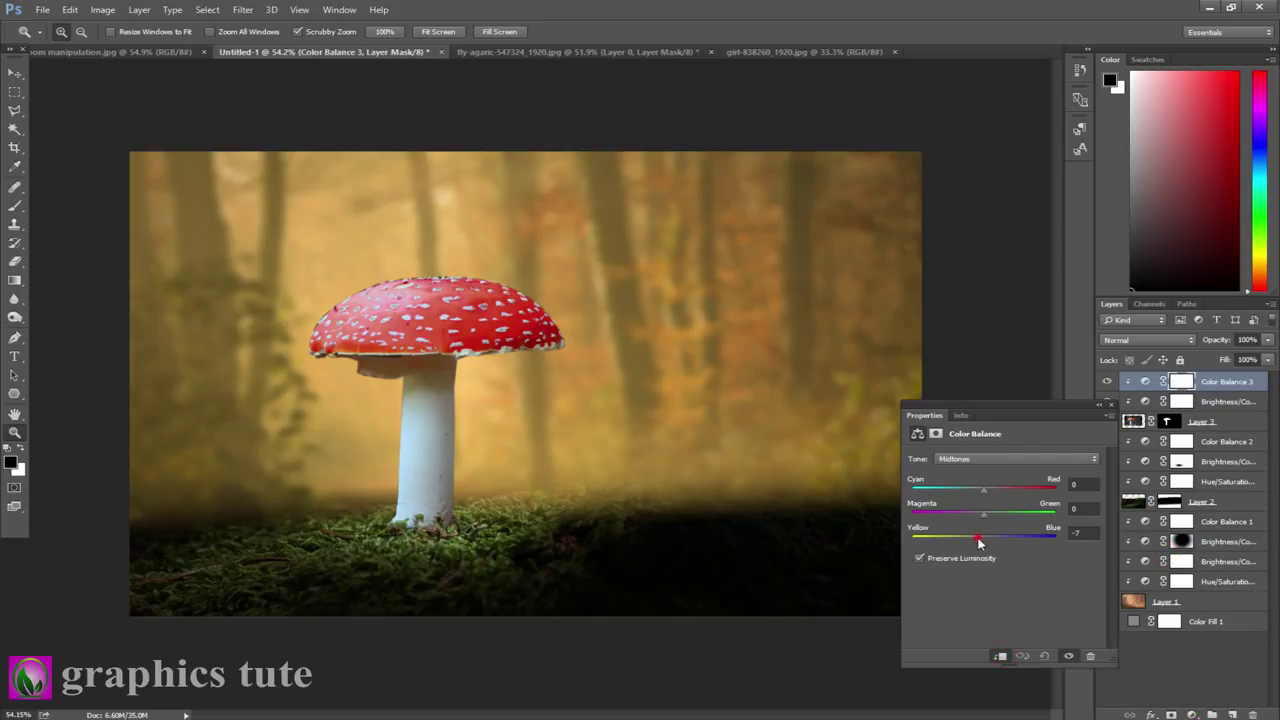
pyautogui.moveTo(979, 536); pyautogui.dragTo(968, 538)
pyautogui.moveTo(985, 490); pyautogui.dragTo(981, 492)
pyautogui.click(1111, 405)
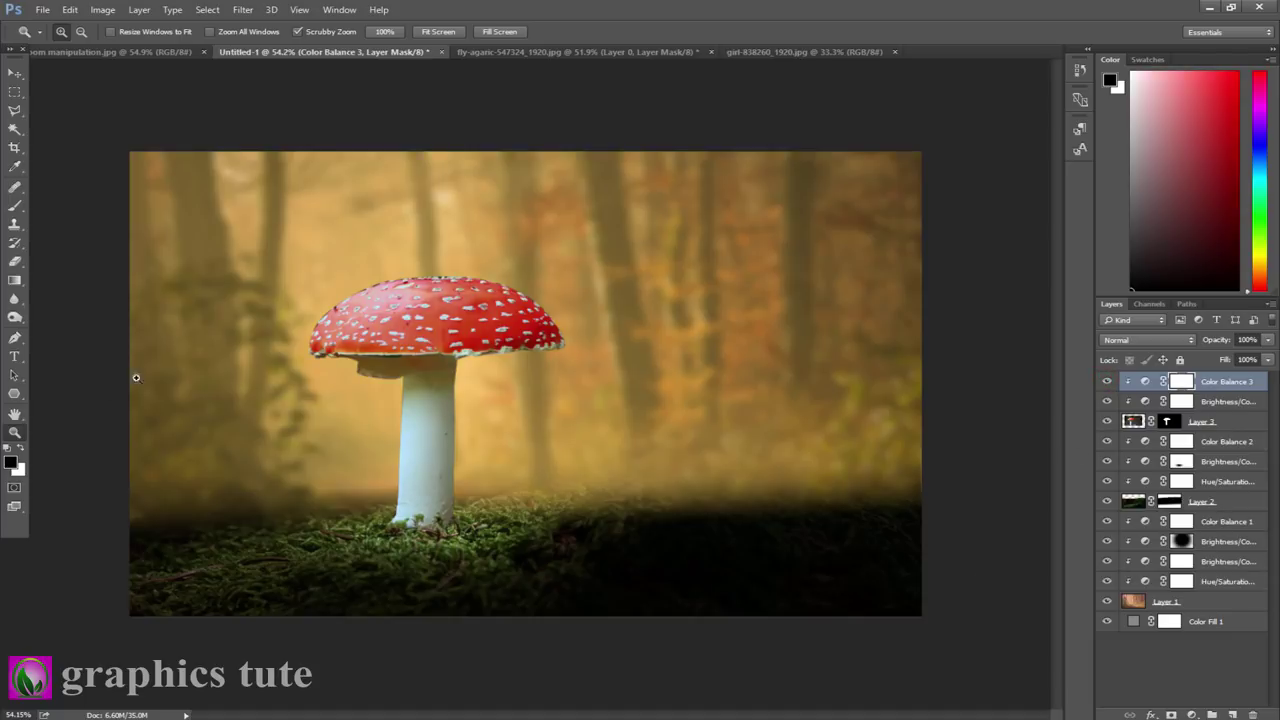
pyautogui.moveTo(565, 406); pyautogui.dragTo(554, 400)
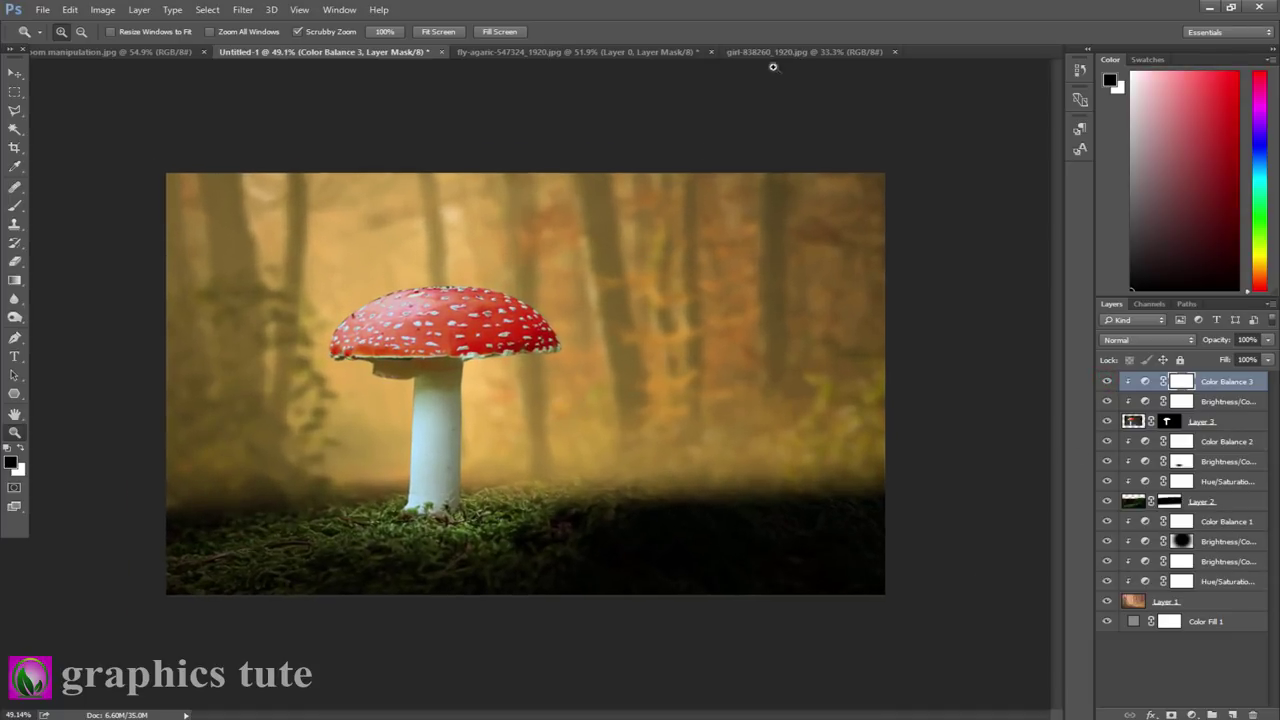
# In girl-838260_1920.jpg, unlock the Background as Layer 0 and zoom in on the feet.
pyautogui.click(775, 52)
pyautogui.click(1247, 387)
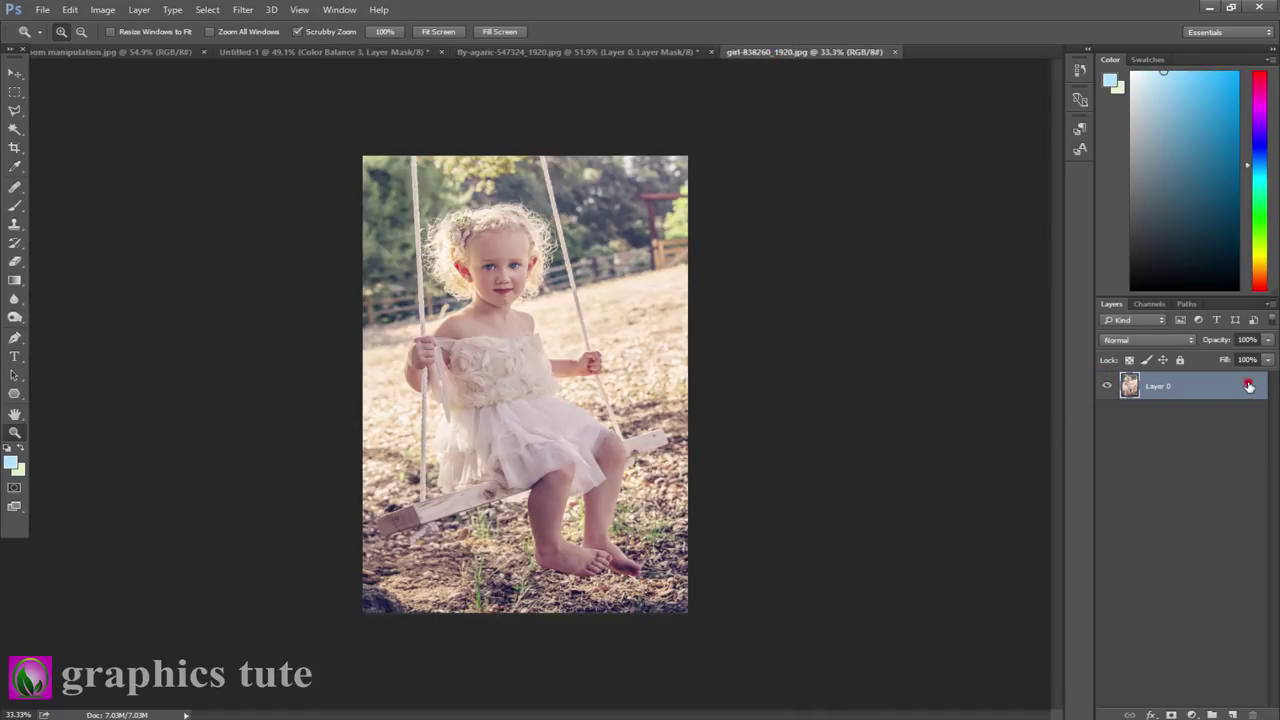
pyautogui.moveTo(474, 553)
pyautogui.mouseDown()
pyautogui.moveTo(459, 526)
pyautogui.moveTo(606, 548)
pyautogui.mouseUp()
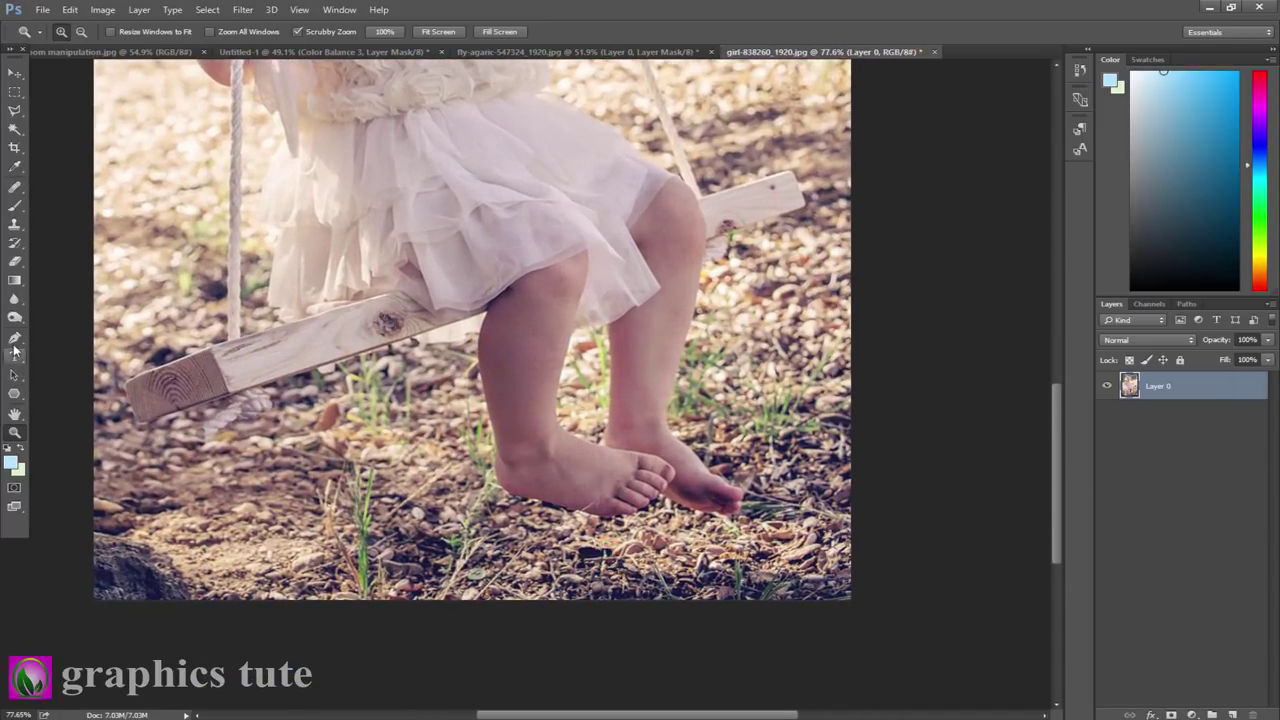
pyautogui.click(14, 341)
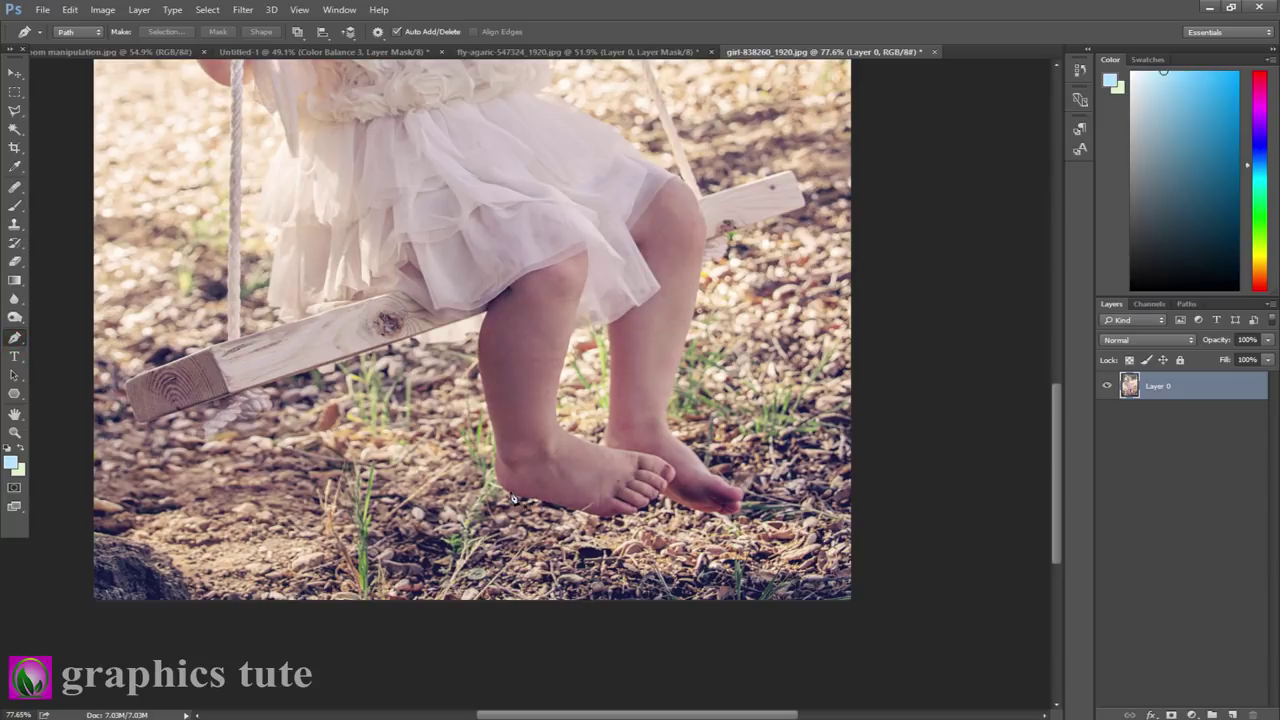
# Start a Pen path at the girl's toe, around the heel and up the leg to the knee.
pyautogui.click(510, 493)
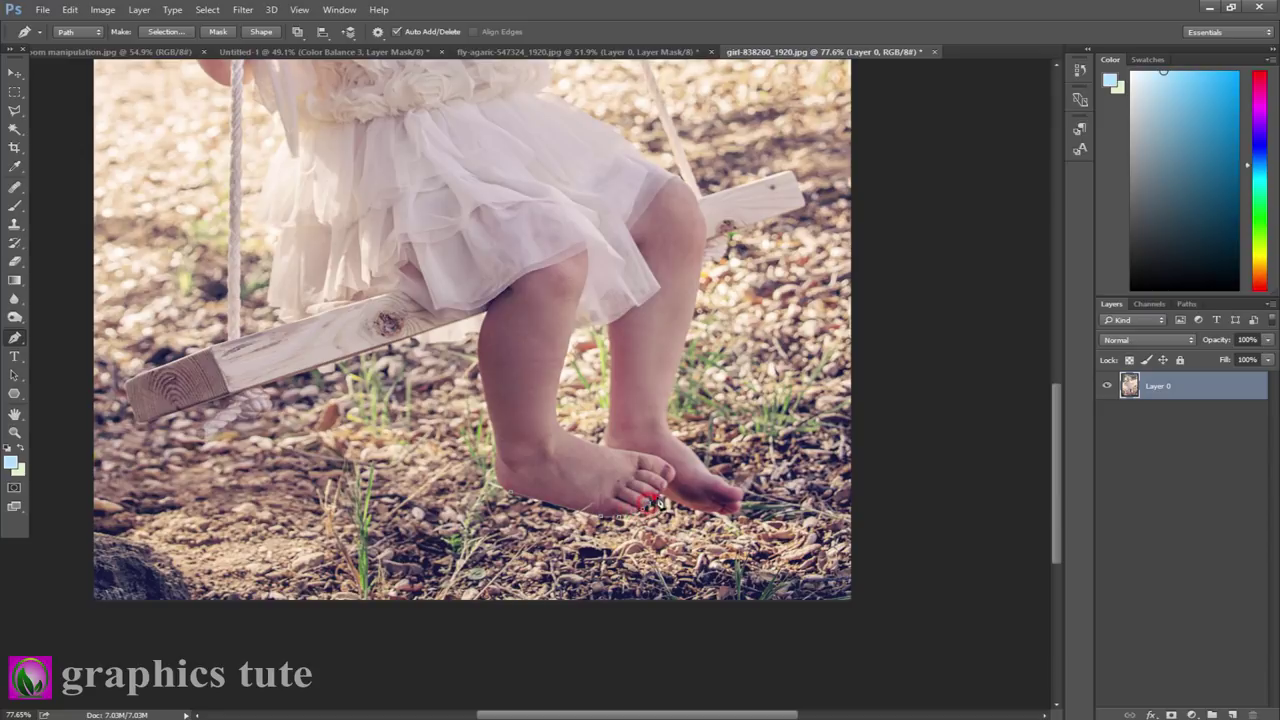
pyautogui.click(710, 514)
pyautogui.click(672, 434)
pyautogui.click(671, 393)
pyautogui.click(706, 241)
# Extend the path from the swing seat up the rope to its top.
pyautogui.moveTo(742, 269); pyautogui.dragTo(648, 447)
pyautogui.click(543, 427)
pyautogui.click(481, 276)
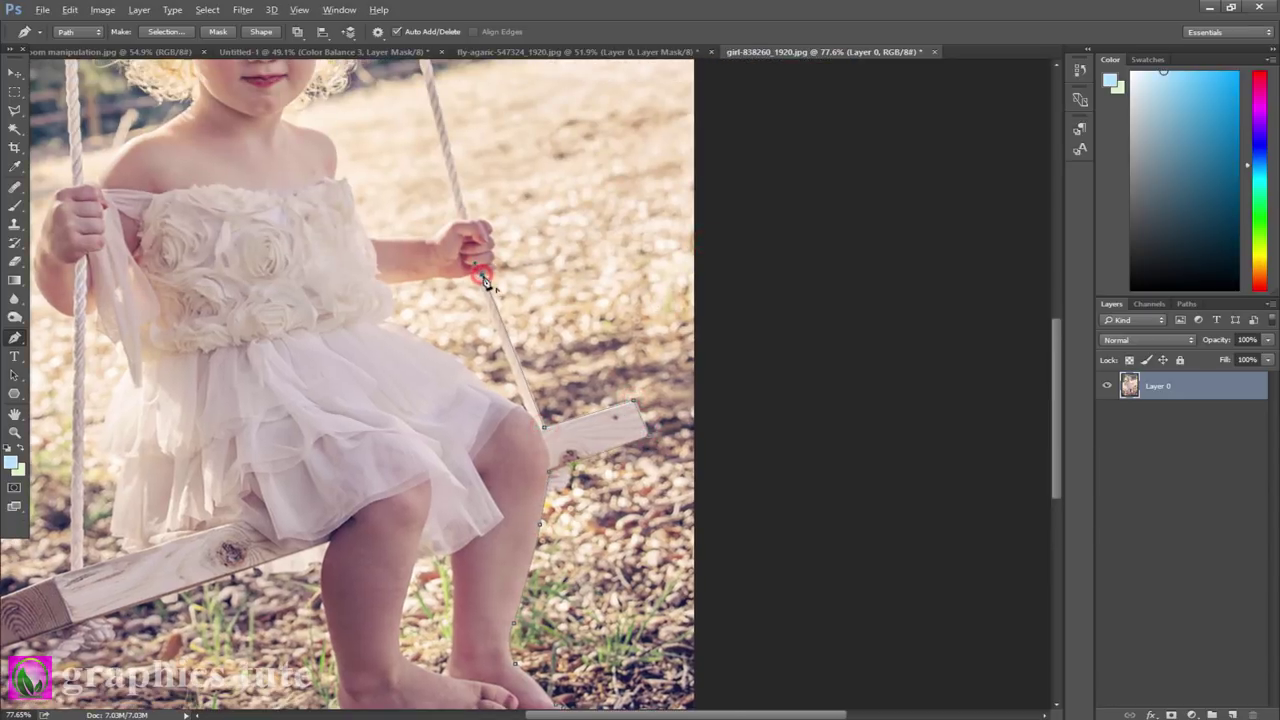
pyautogui.moveTo(486, 240); pyautogui.dragTo(475, 393)
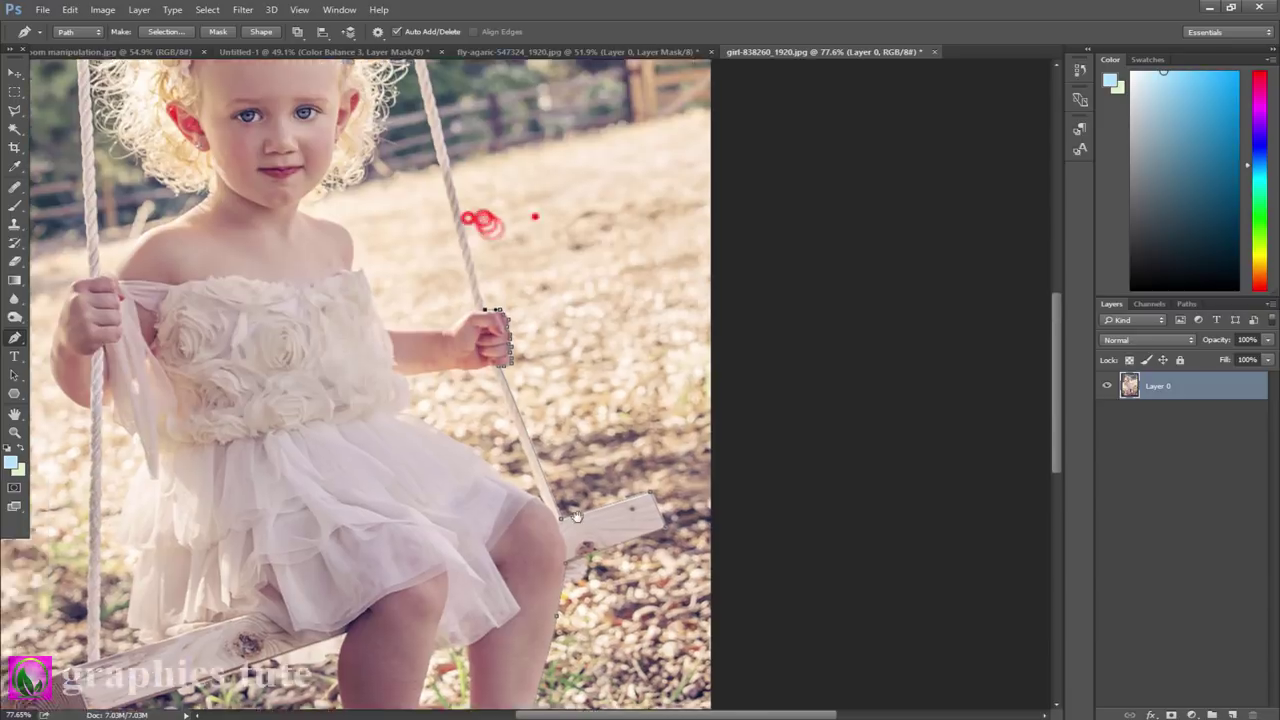
pyautogui.hotkey('ctrl', 'z')
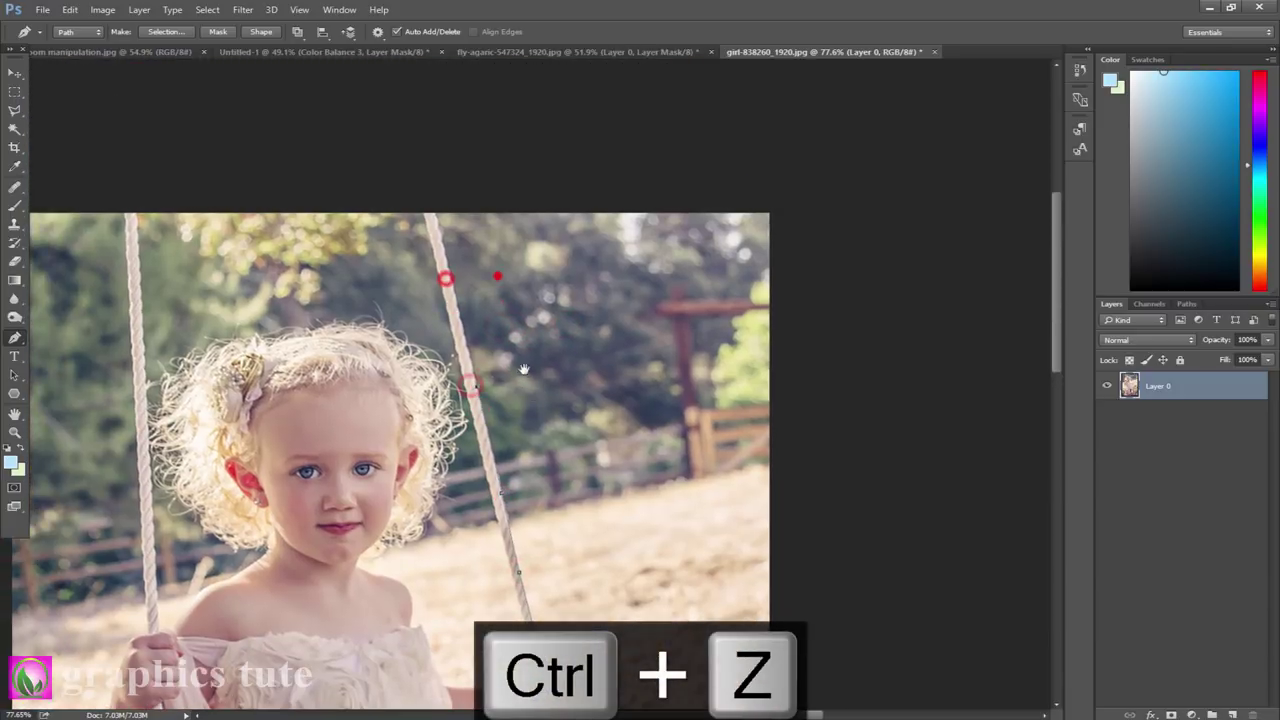
pyautogui.moveTo(423, 201); pyautogui.dragTo(455, 308)
pyautogui.click(431, 212)
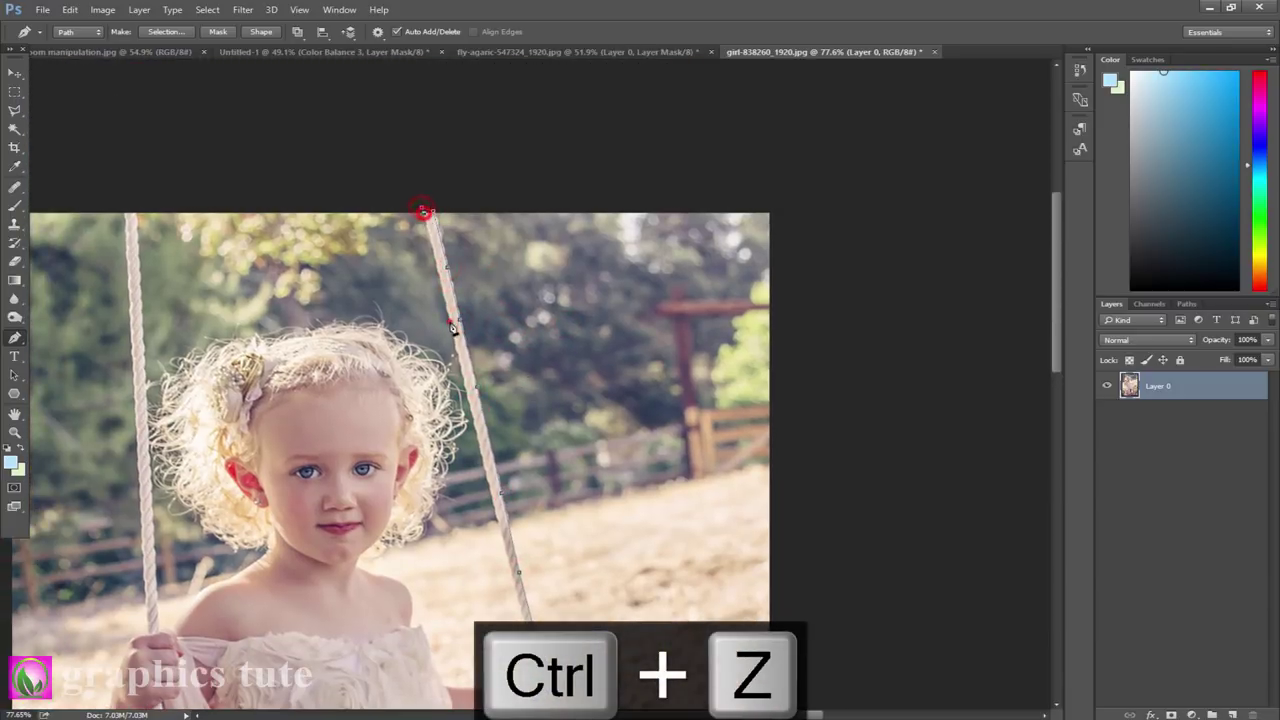
pyautogui.moveTo(461, 674); pyautogui.dragTo(477, 497)
# Trace the path down the rope, around the hand and arm, and up to the neck.
pyautogui.click(491, 251)
pyautogui.click(517, 357)
pyautogui.click(540, 444)
pyautogui.click(548, 487)
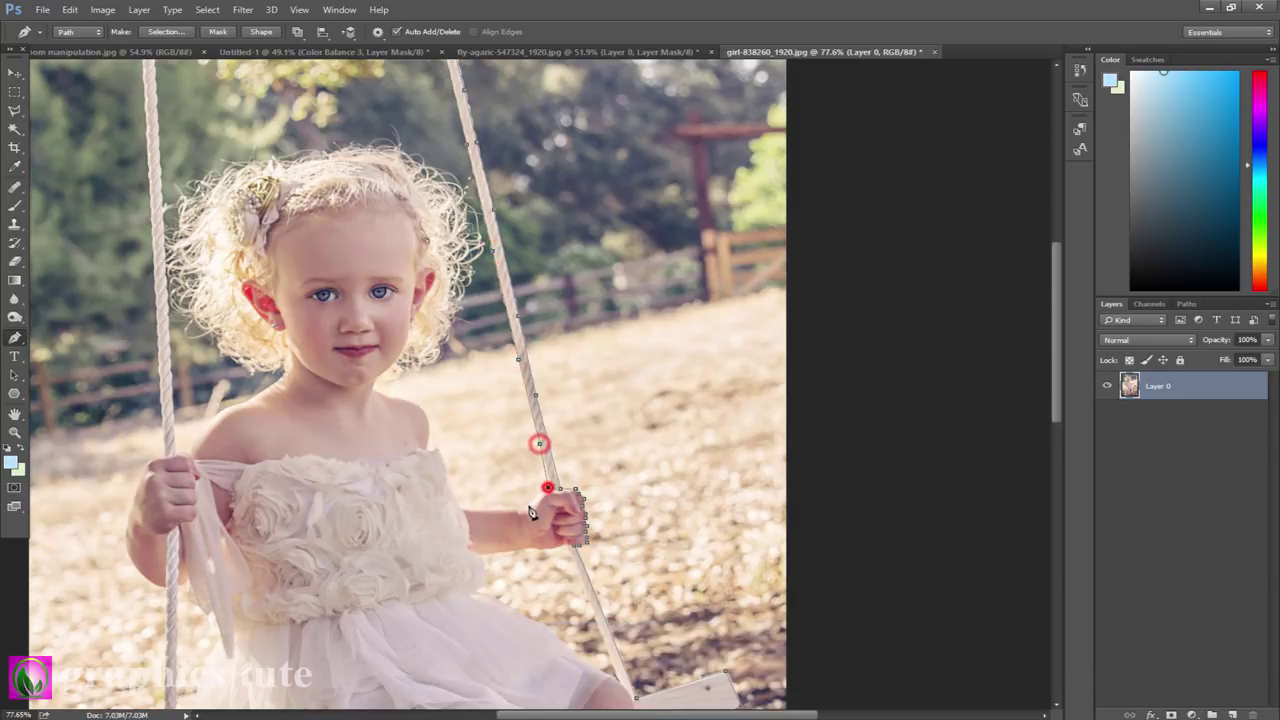
pyautogui.click(524, 506)
pyautogui.click(494, 507)
pyautogui.click(466, 507)
pyautogui.click(446, 479)
pyautogui.click(442, 461)
pyautogui.click(429, 445)
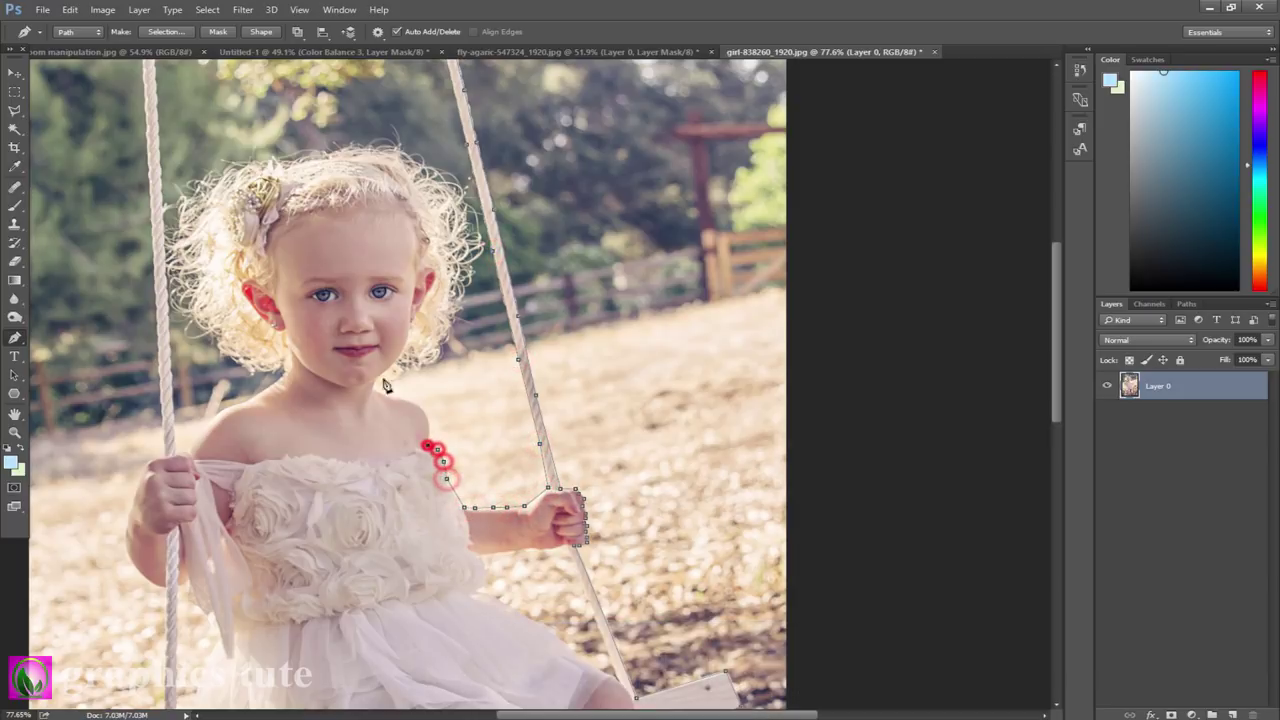
pyautogui.click(393, 397)
pyautogui.click(376, 388)
pyautogui.click(398, 378)
pyautogui.click(412, 369)
pyautogui.click(427, 360)
pyautogui.click(441, 351)
# Trace the path over the hair and head, then down the neck to the left shoulder.
pyautogui.click(455, 325)
pyautogui.click(478, 275)
pyautogui.click(482, 235)
pyautogui.click(462, 190)
pyautogui.click(440, 167)
pyautogui.click(342, 146)
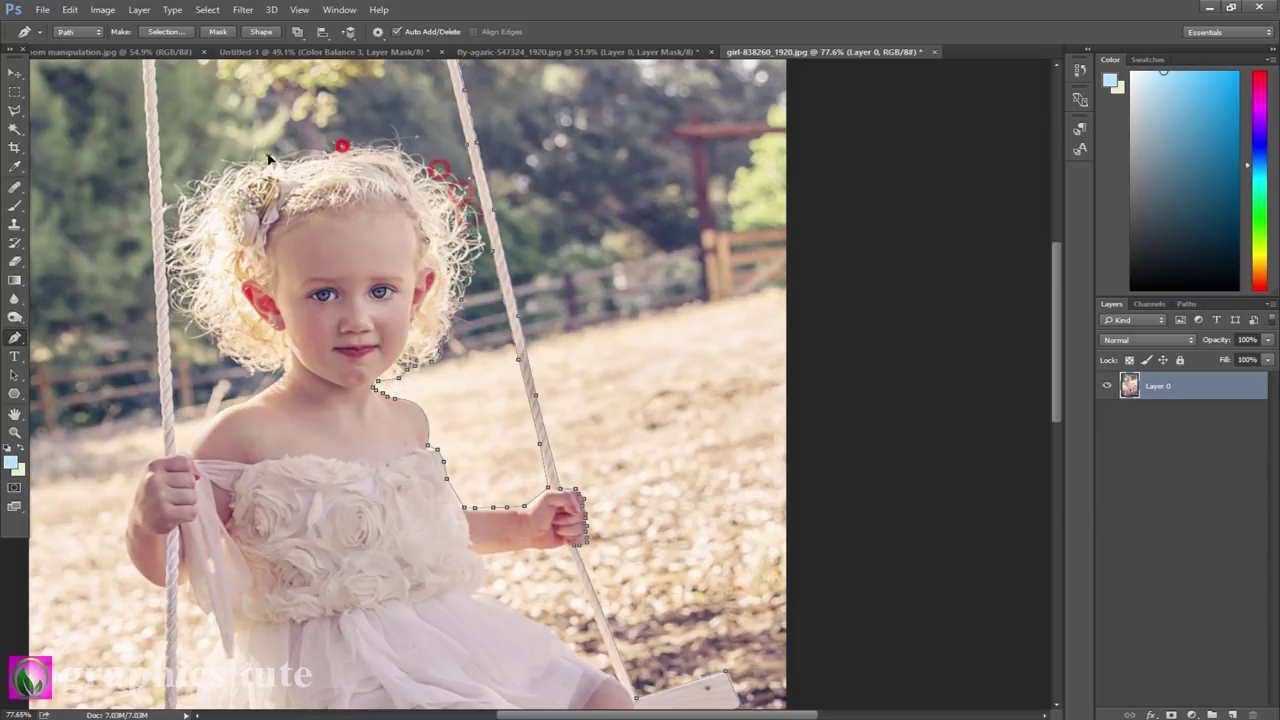
pyautogui.click(233, 168)
pyautogui.click(176, 258)
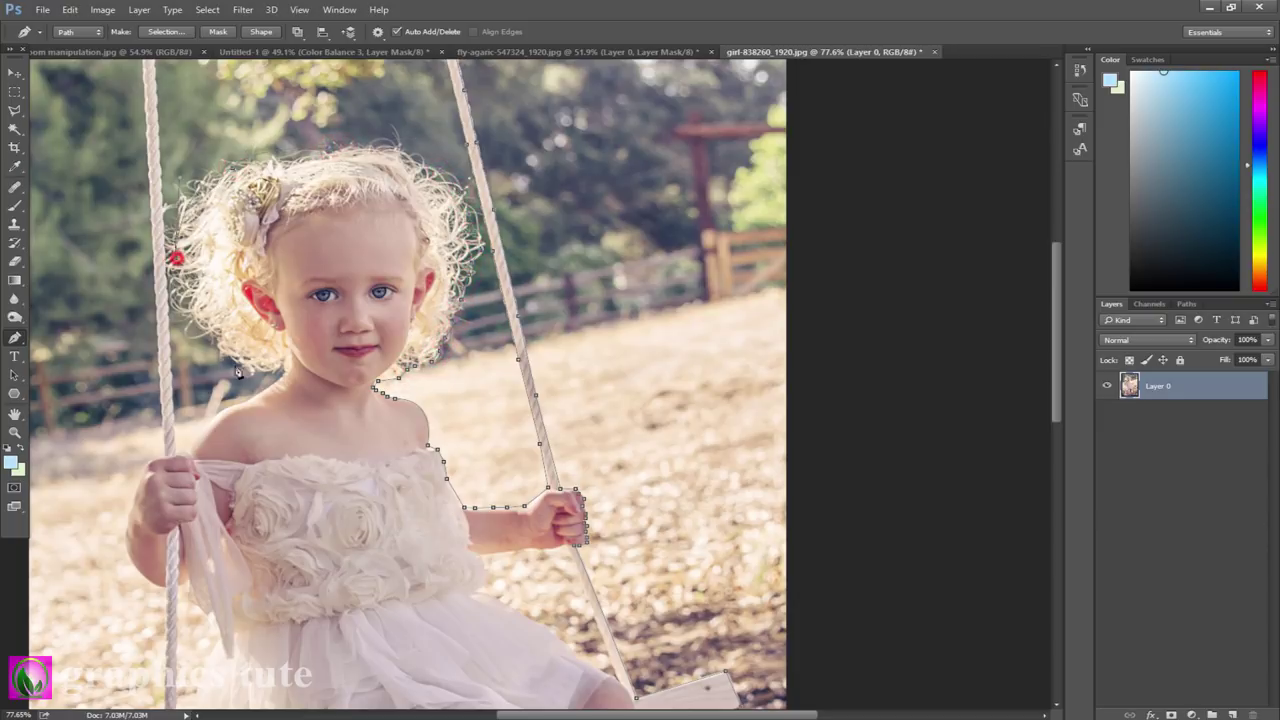
pyautogui.click(284, 382)
pyautogui.click(256, 397)
pyautogui.click(208, 421)
# Trace the path around the left hand, up the left rope, and down the left arm.
pyautogui.scroll(-3, 214, 427)
pyautogui.hscroll(-2, 214, 427)
pyautogui.click(273, 275)
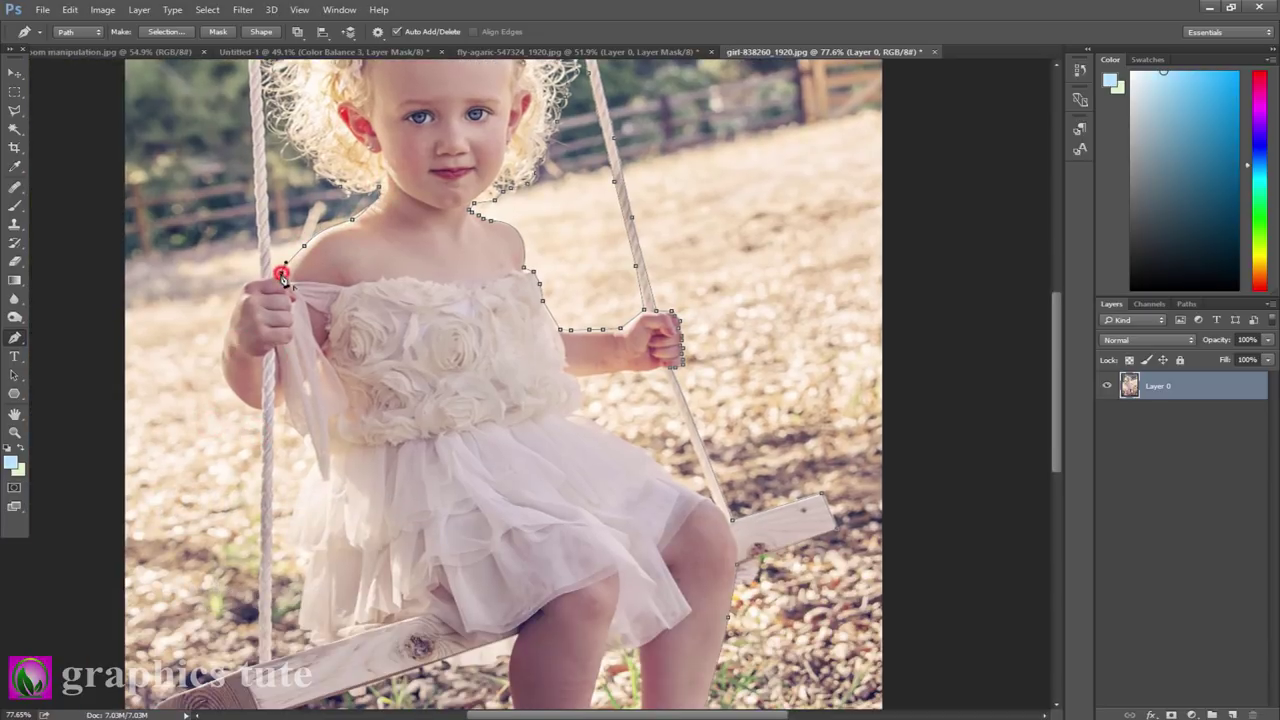
pyautogui.scroll(3, 268, 204)
pyautogui.hscroll(-1, 268, 204)
pyautogui.click(301, 370)
pyautogui.click(297, 277)
pyautogui.click(292, 204)
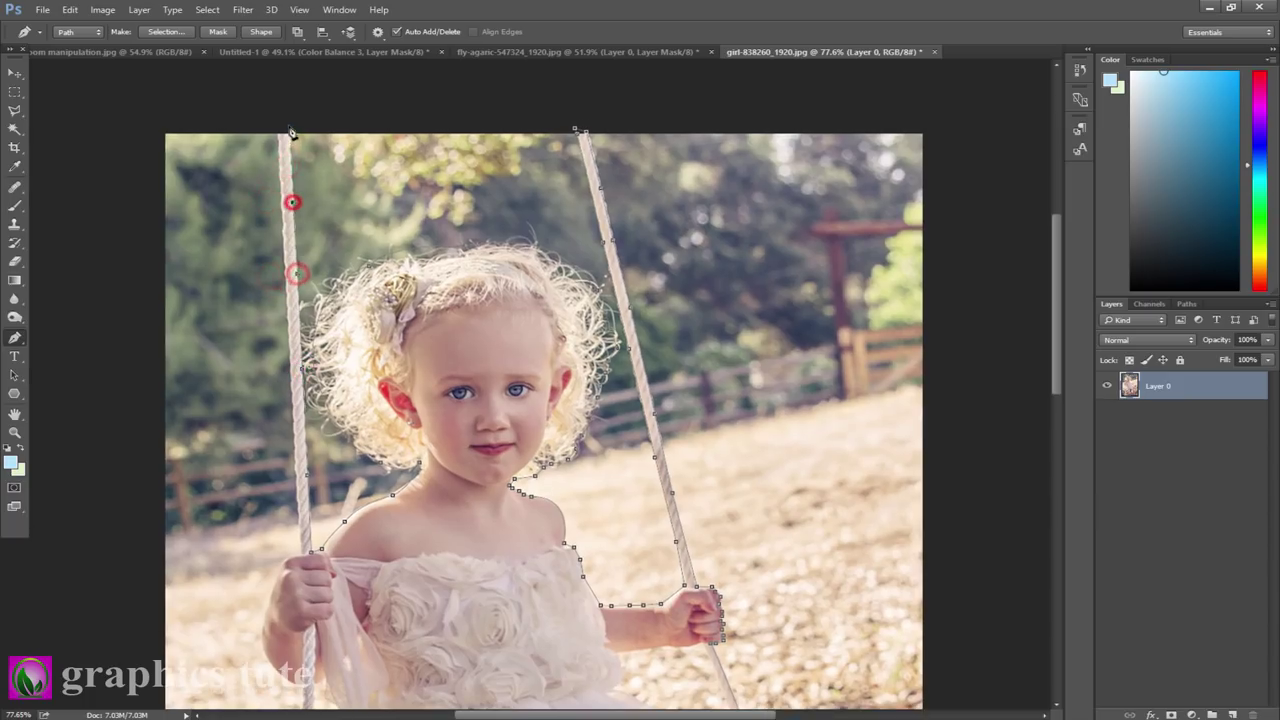
pyautogui.click(288, 127)
pyautogui.scroll(-3, 295, 200)
pyautogui.scroll(-3, 295, 250)
pyautogui.hscroll(-1, 295, 250)
pyautogui.click(304, 285)
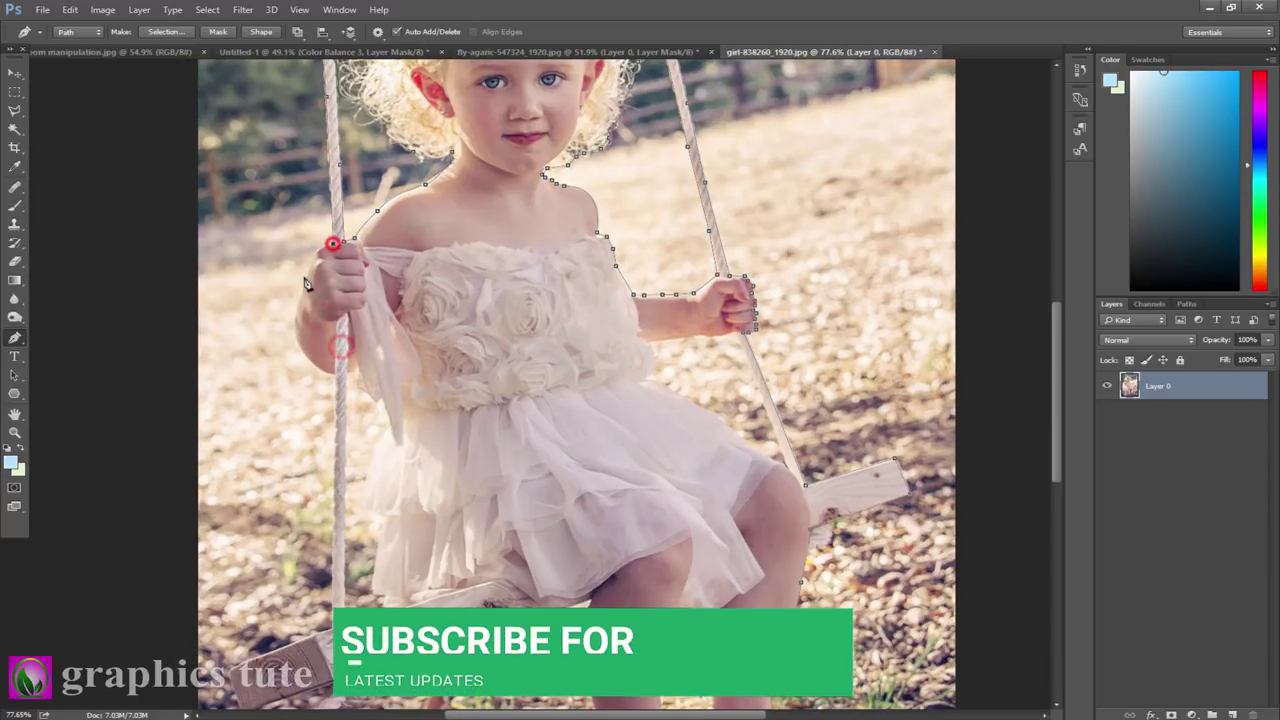
pyautogui.keyDown('alt'); pyautogui.click(305, 285); pyautogui.keyUp('alt')
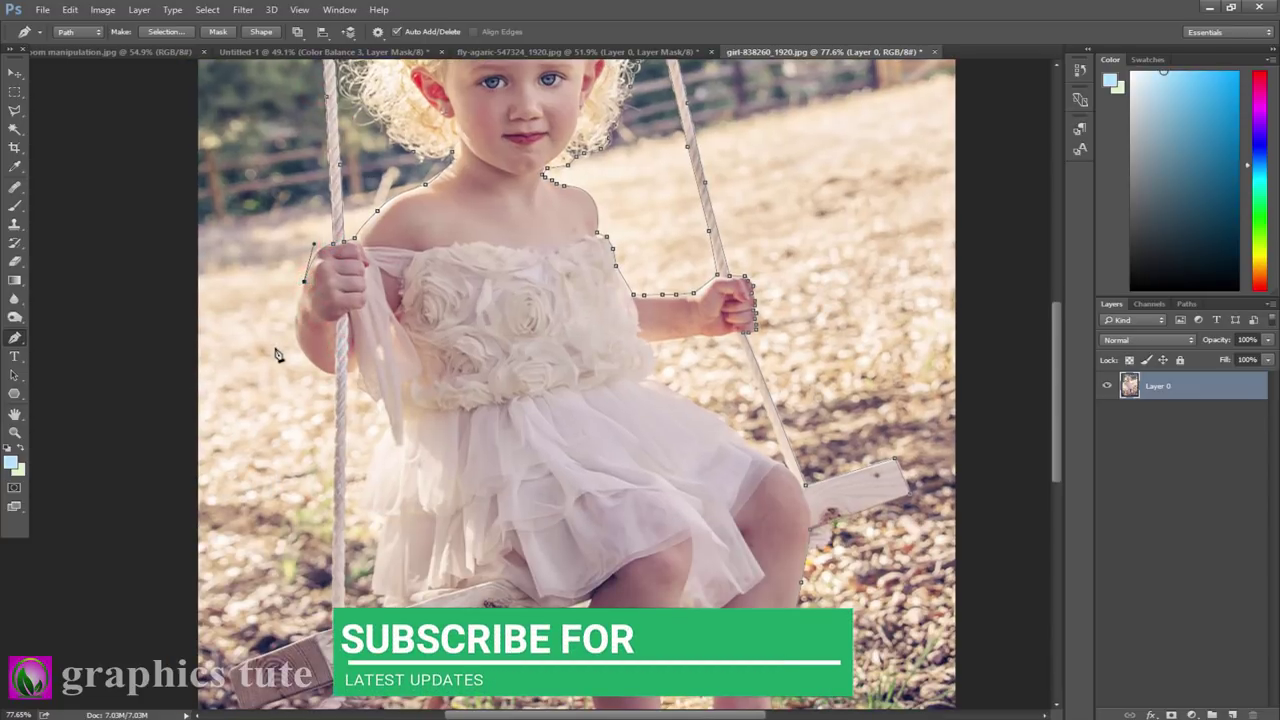
pyautogui.moveTo(328, 390); pyautogui.dragTo(337, 380)
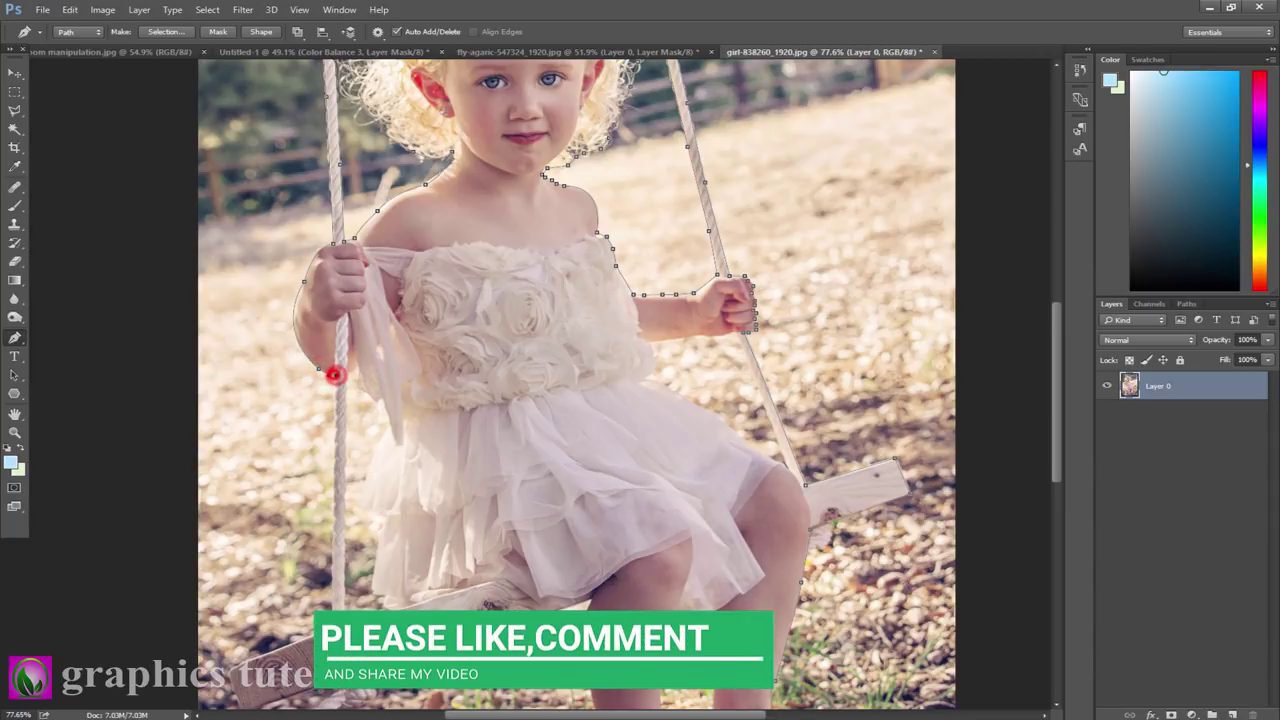
# Outline the legs, foot, forearm, seat and dress edge, closing the path at the seat.
pyautogui.moveTo(323, 642); pyautogui.dragTo(403, 517)
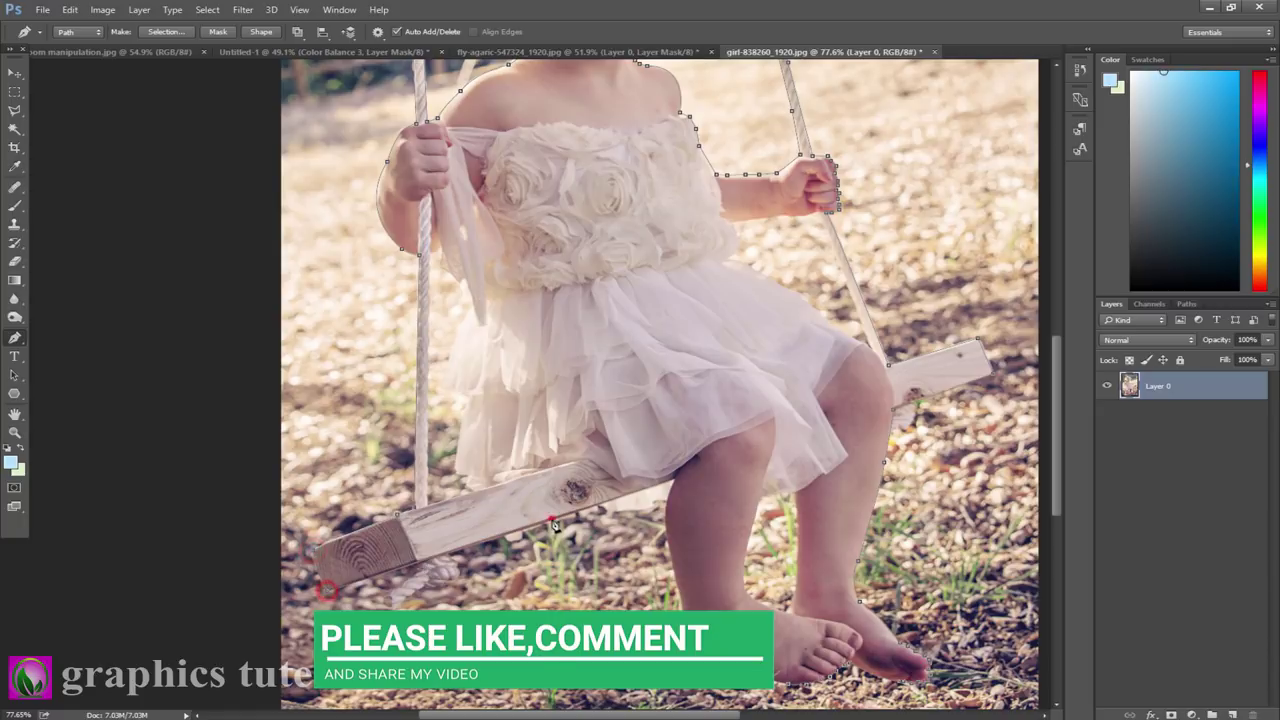
pyautogui.click(673, 480)
pyautogui.click(666, 578)
pyautogui.moveTo(684, 636); pyautogui.dragTo(700, 665)
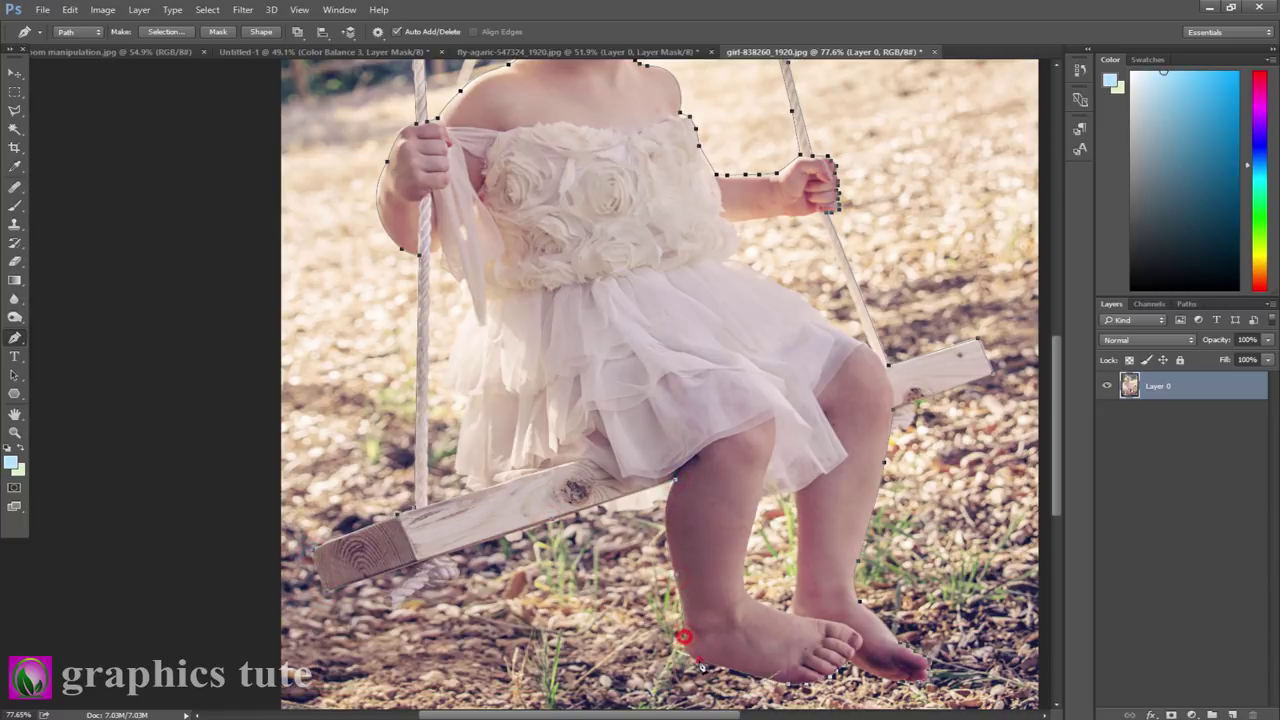
pyautogui.click(793, 490)
pyautogui.click(789, 592)
pyautogui.moveTo(740, 580); pyautogui.dragTo(750, 557)
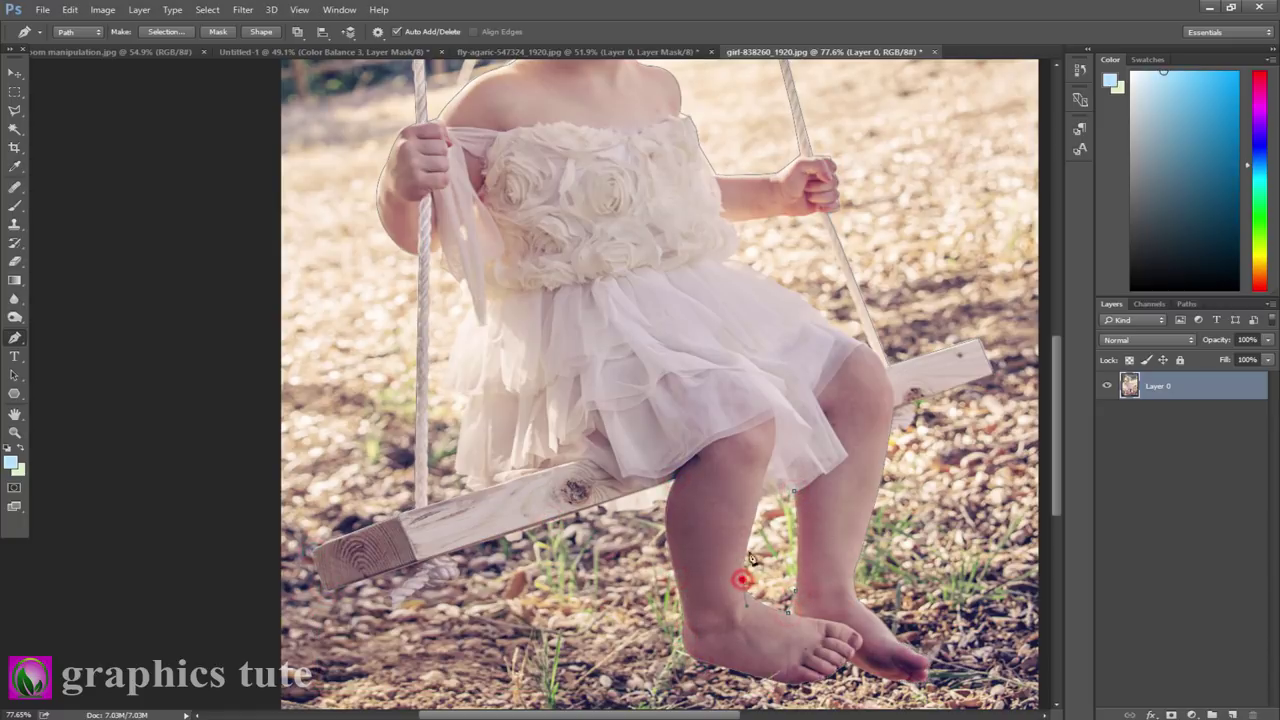
pyautogui.moveTo(749, 360); pyautogui.dragTo(673, 575)
pyautogui.moveTo(655, 442); pyautogui.dragTo(742, 434)
pyautogui.moveTo(797, 568); pyautogui.dragTo(736, 533)
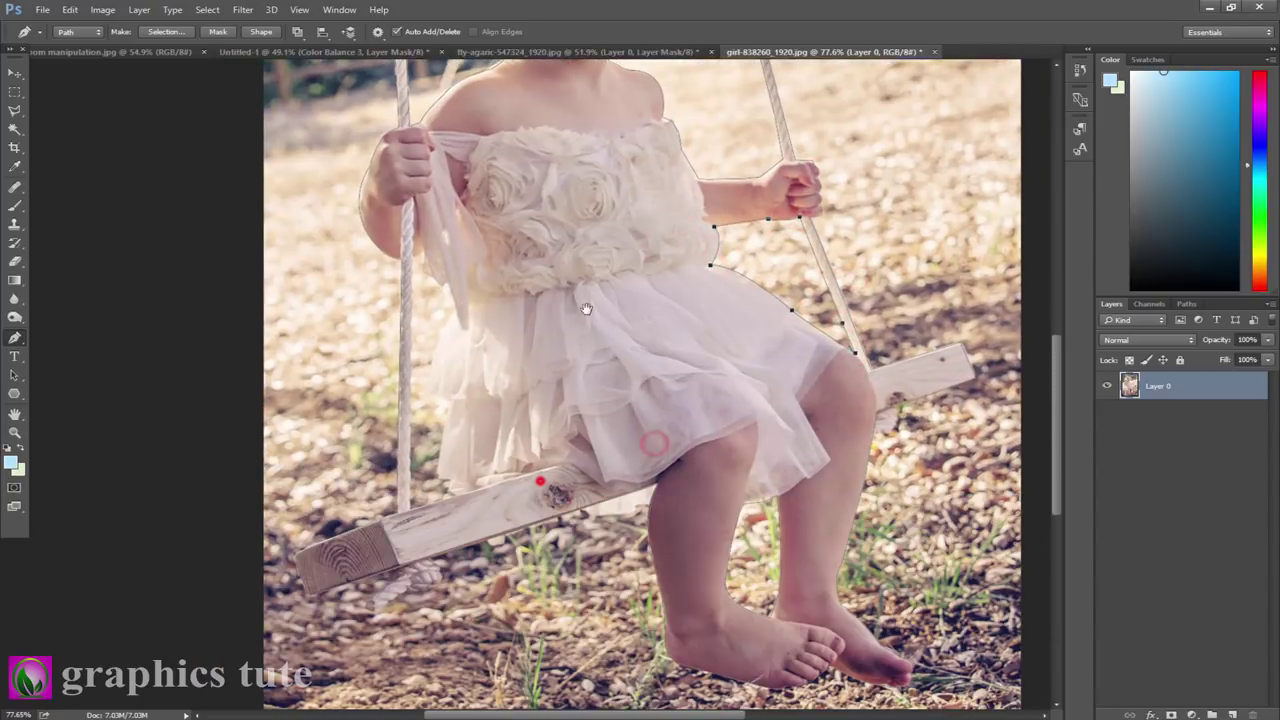
pyautogui.moveTo(654, 449); pyautogui.dragTo(712, 239)
pyautogui.moveTo(540, 482); pyautogui.dragTo(423, 265)
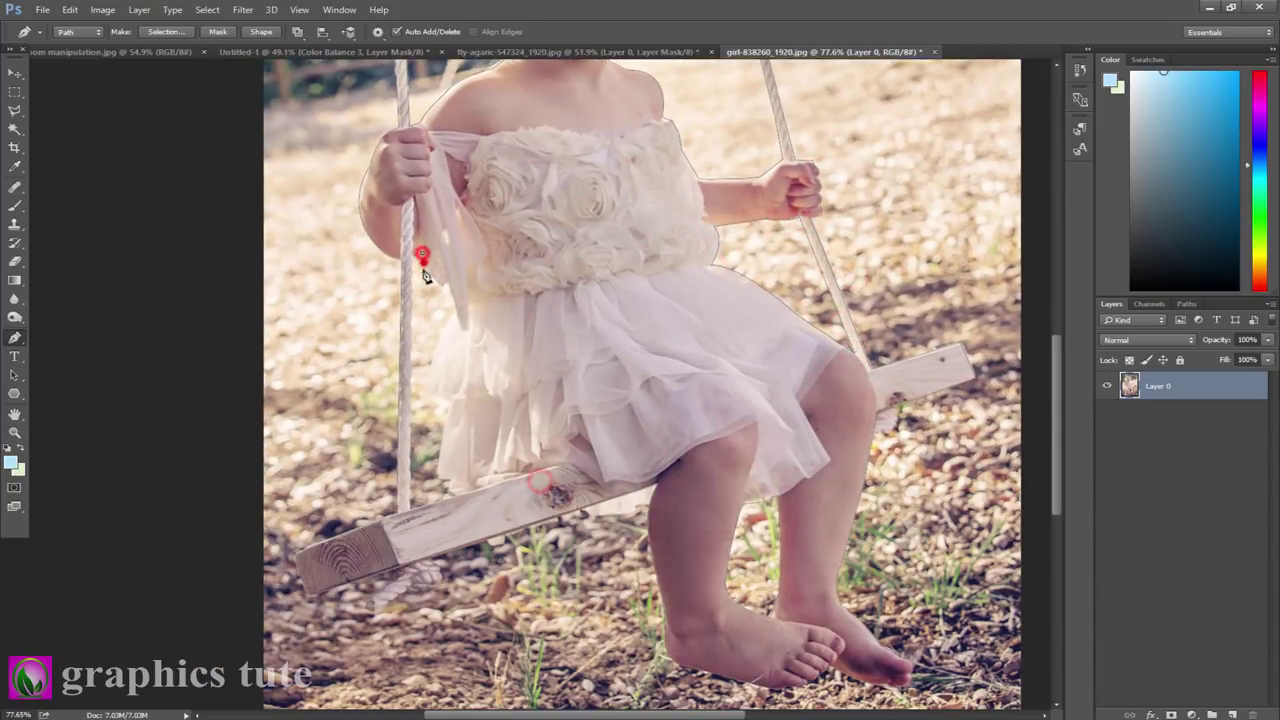
pyautogui.click(427, 385)
pyautogui.click(439, 475)
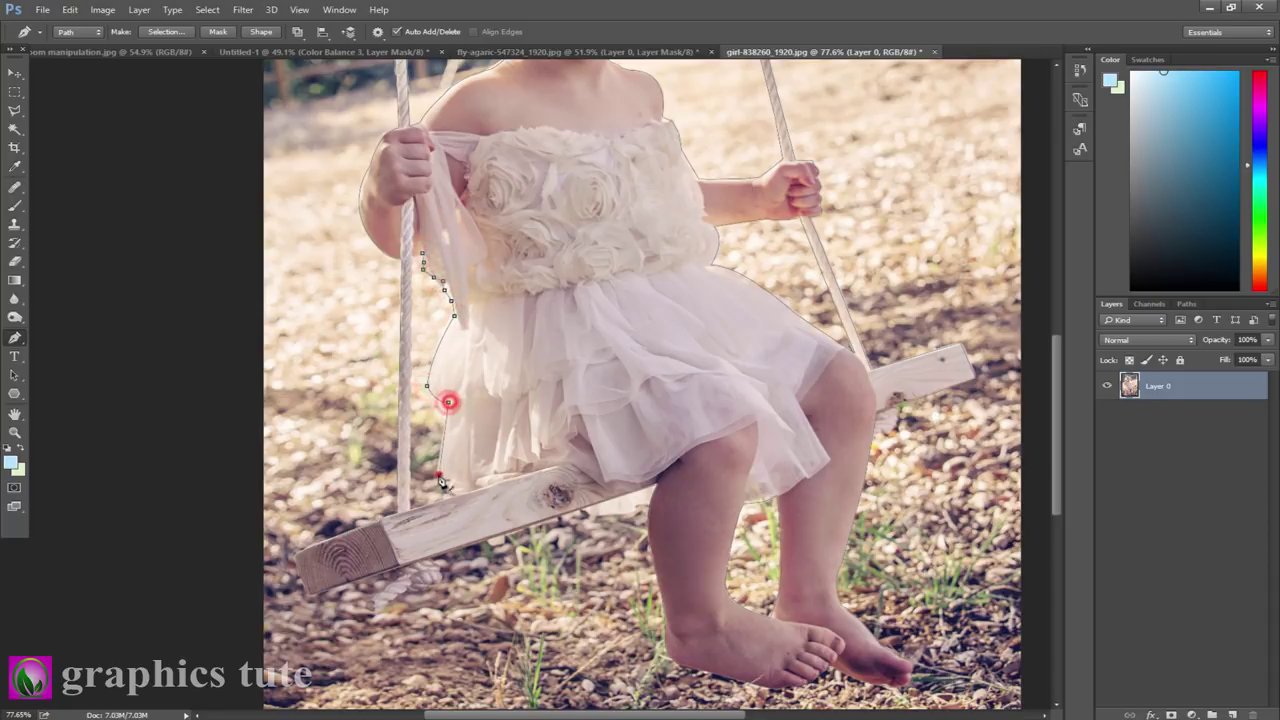
pyautogui.click(445, 482)
# Load the closed girl-and-swing path as a selection.
pyautogui.scroll(1, 606, 386)
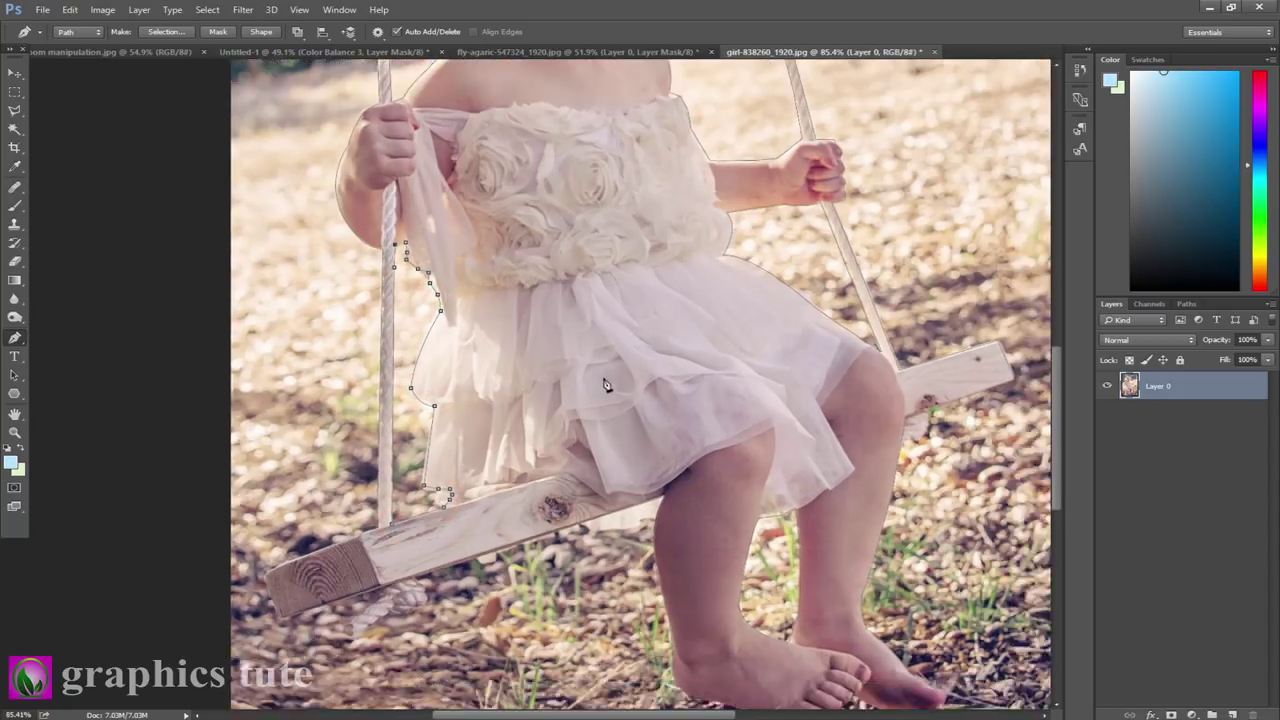
pyautogui.scroll(-1, 606, 386)
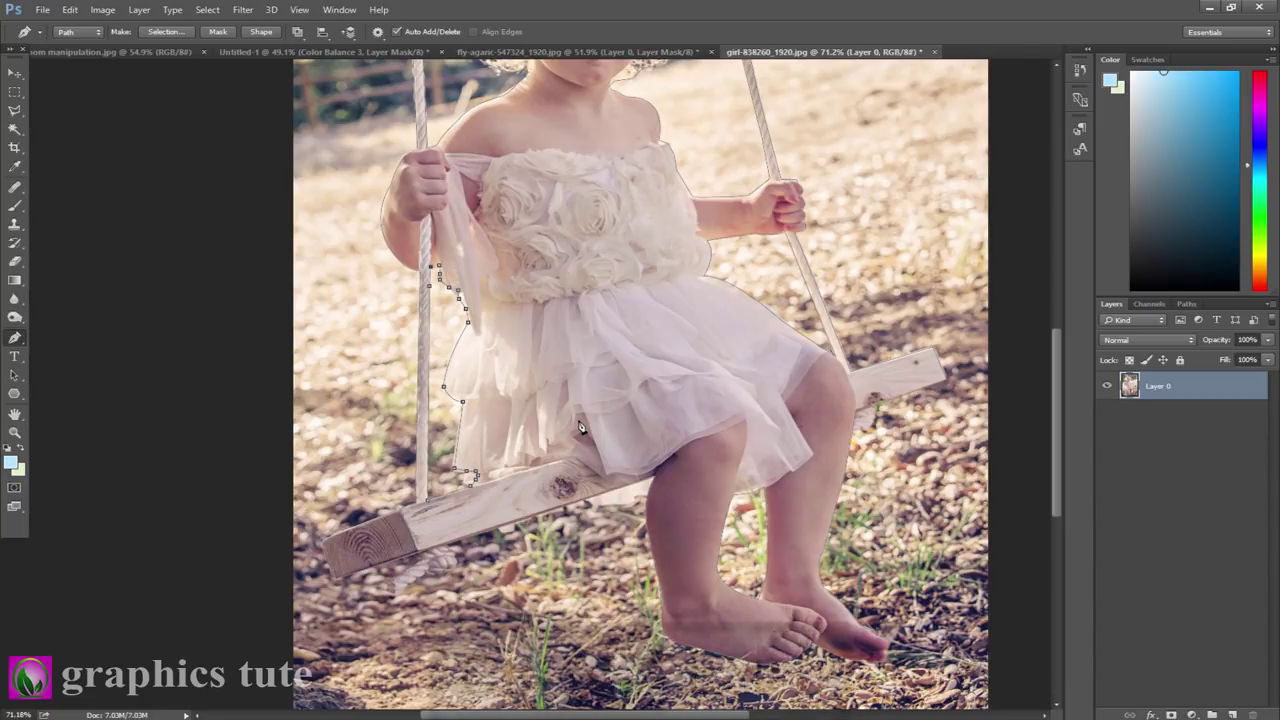
pyautogui.hotkey('ctrl', 'Return')
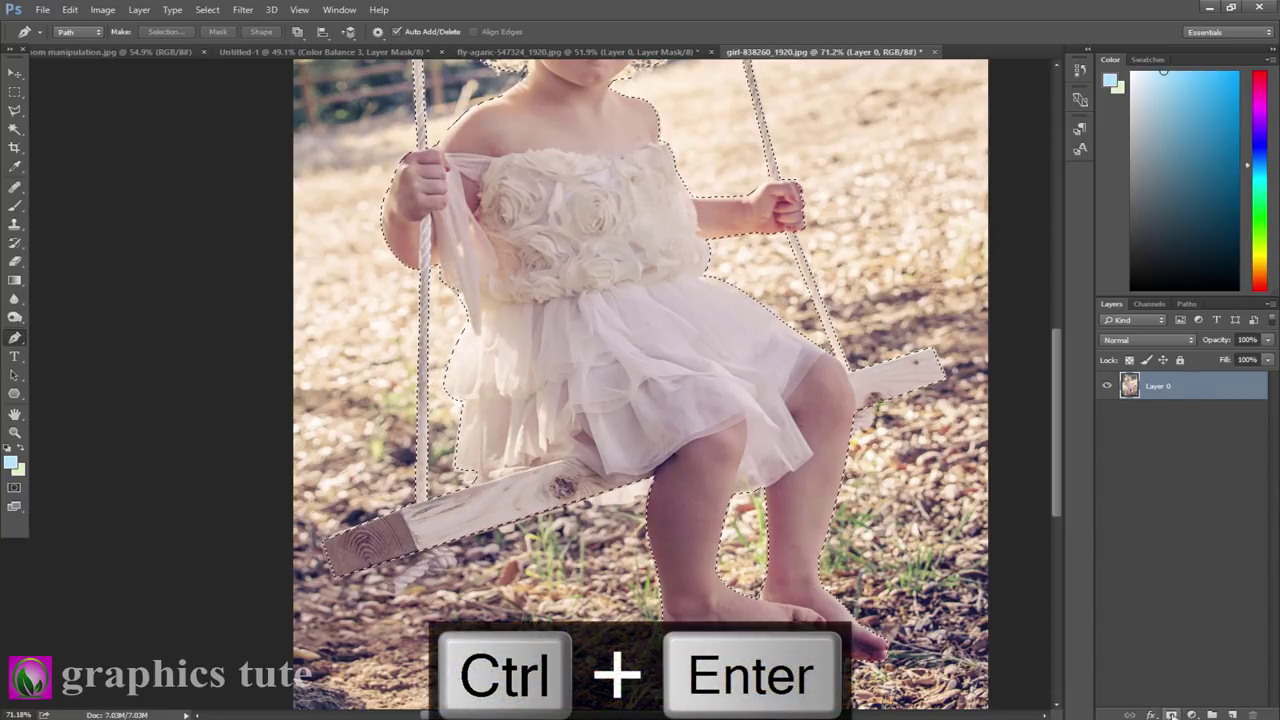
# Mask the girl from the selection and refine the hair edges in Refine Mask.
pyautogui.click(1171, 714)
pyautogui.moveTo(587, 283); pyautogui.dragTo(597, 583)
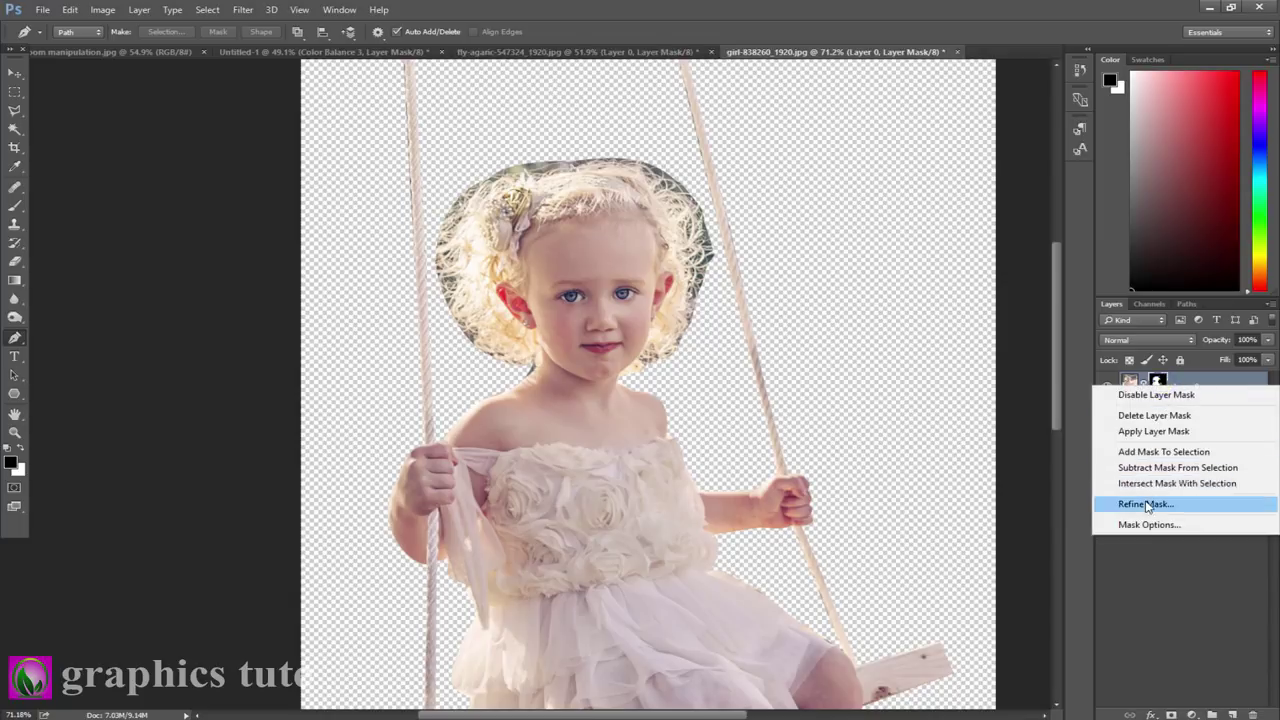
pyautogui.click(1145, 503)
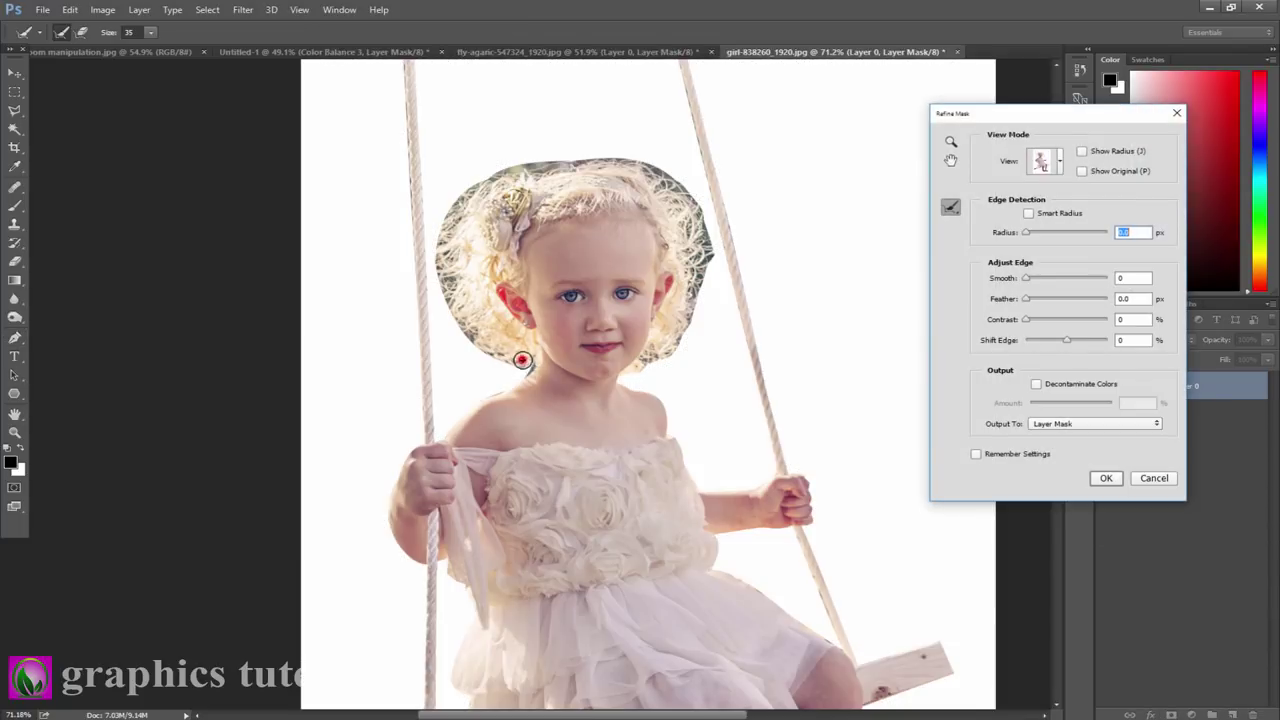
pyautogui.moveTo(522, 360)
pyautogui.mouseDown()
pyautogui.moveTo(453, 206)
pyautogui.moveTo(697, 291)
pyautogui.mouseUp()
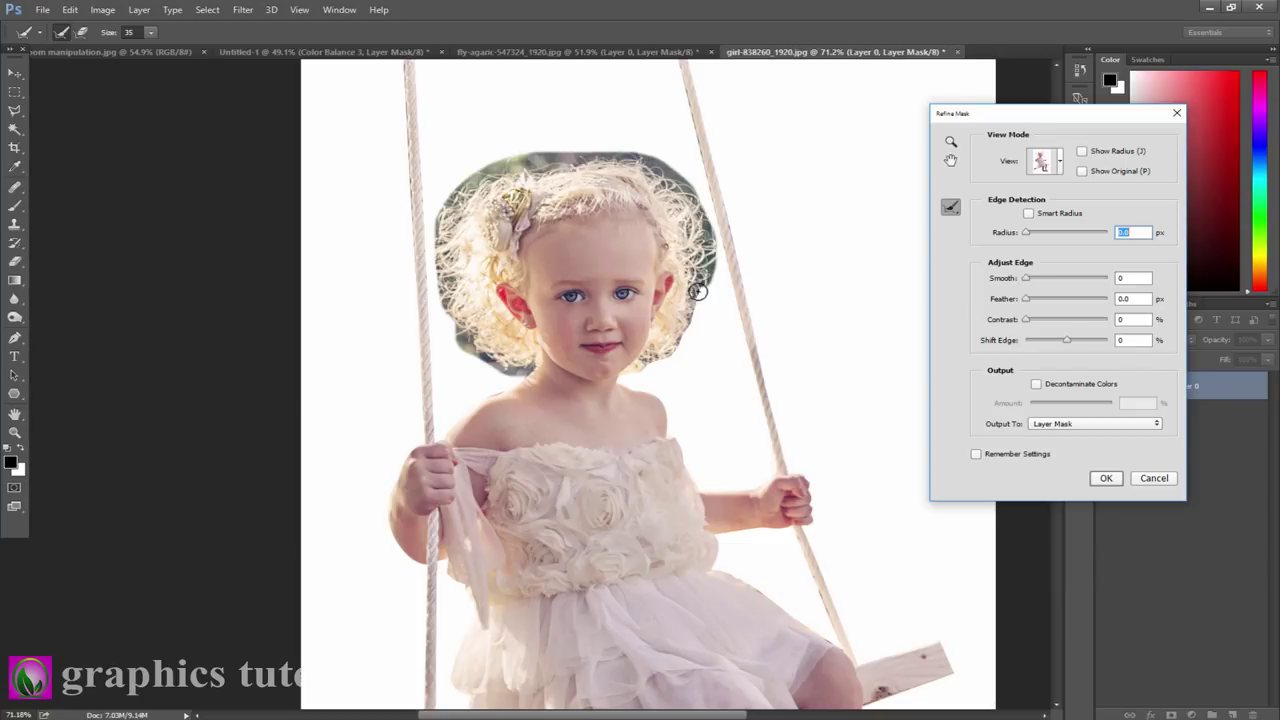
pyautogui.moveTo(697, 291); pyautogui.dragTo(631, 370)
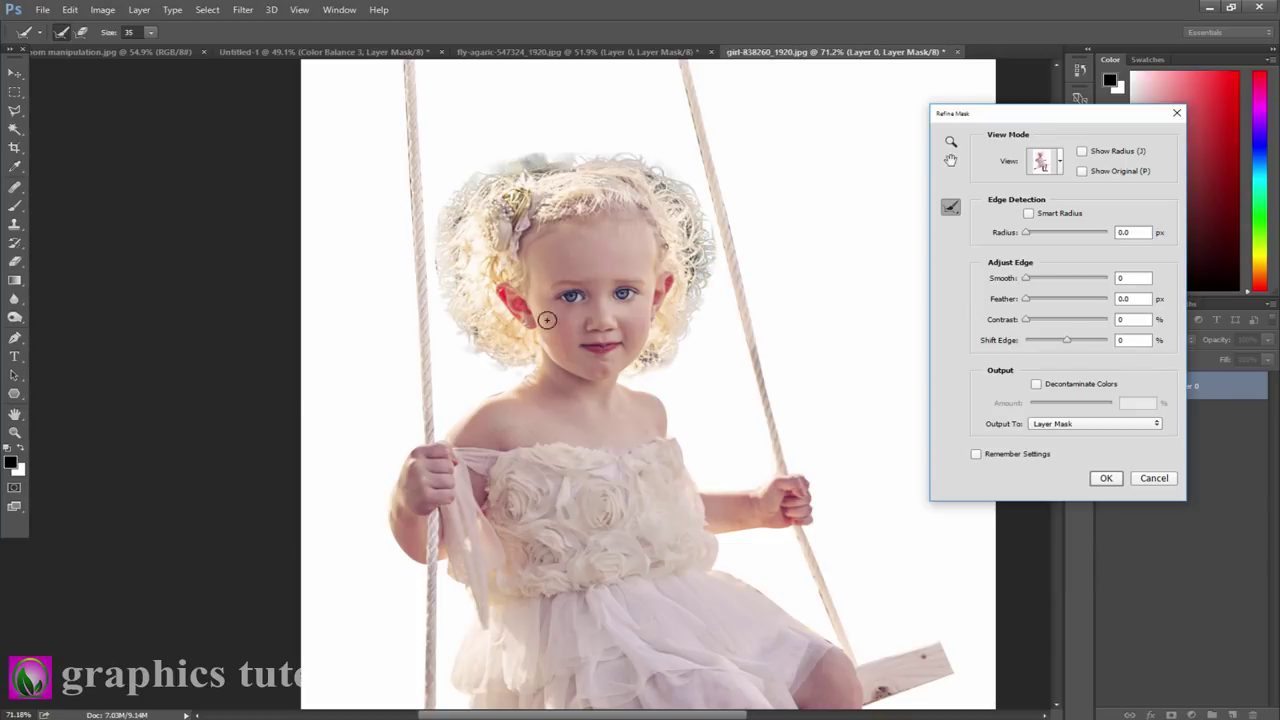
pyautogui.moveTo(549, 172)
pyautogui.mouseDown()
pyautogui.moveTo(580, 157)
pyautogui.moveTo(486, 191)
pyautogui.mouseUp()
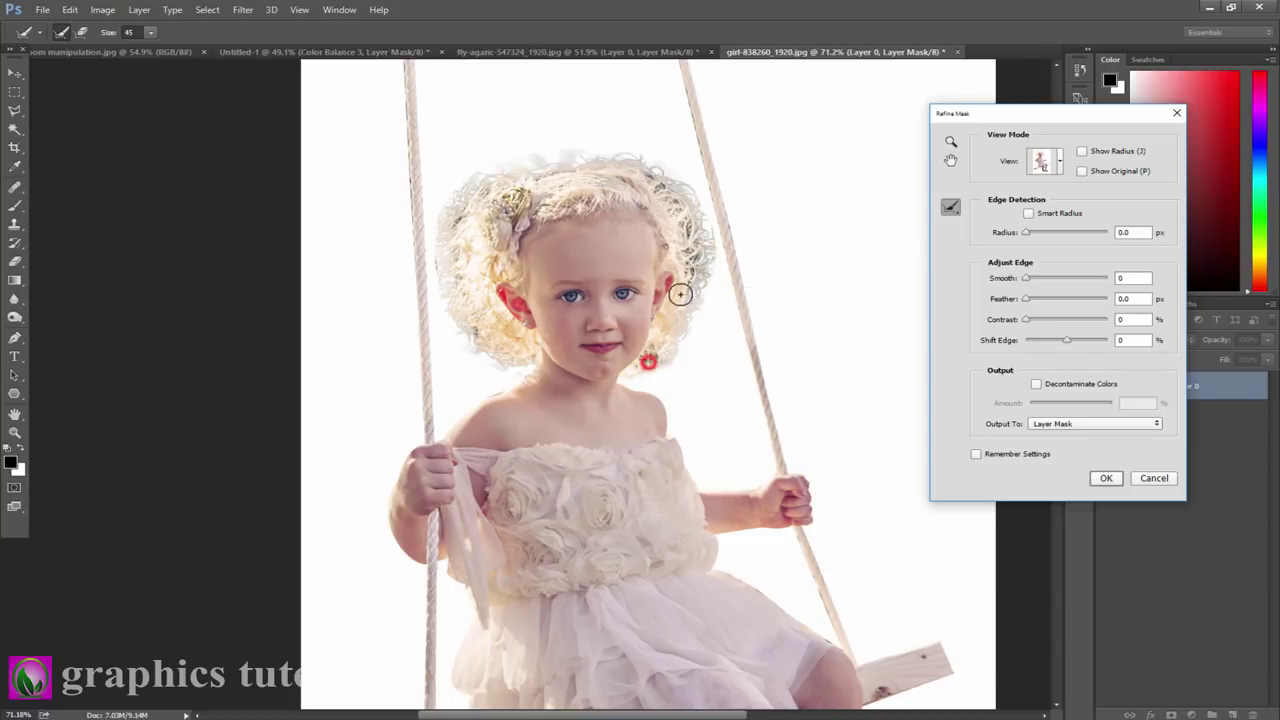
pyautogui.moveTo(674, 194); pyautogui.dragTo(692, 290)
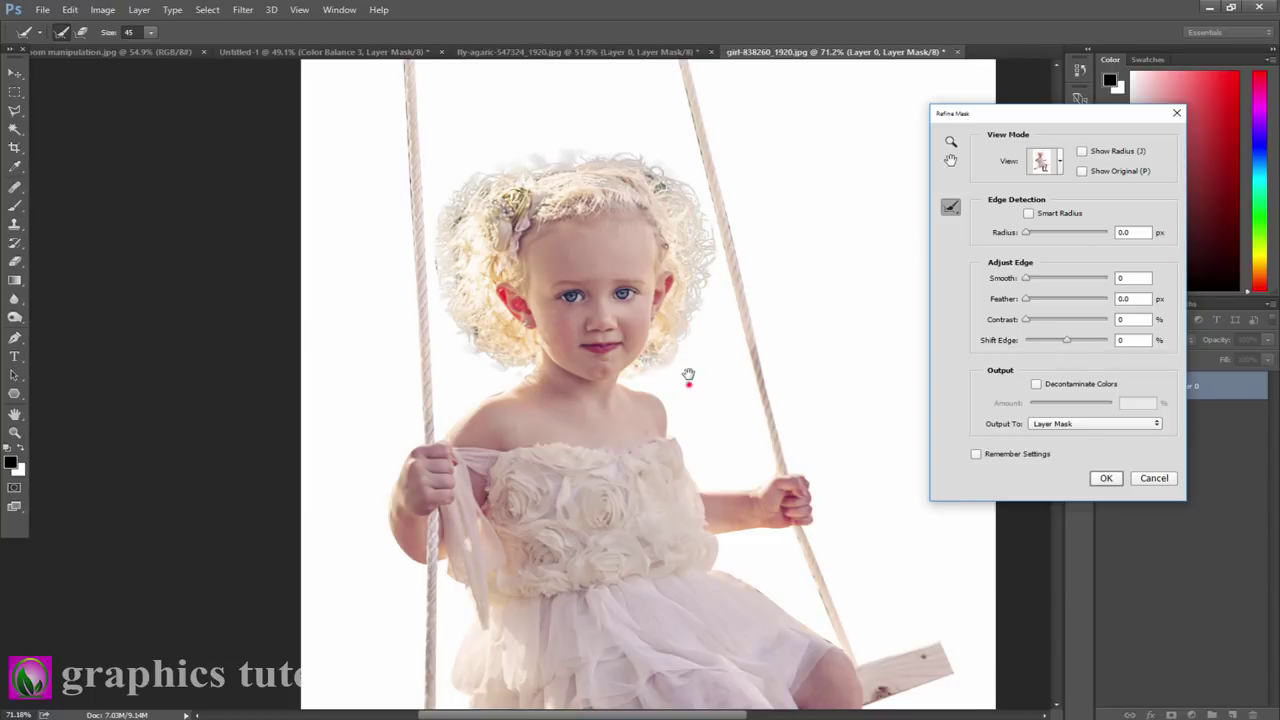
# Enable Decontaminate Colors, set Shift Edge to -10, and output a new masked layer.
pyautogui.moveTo(688, 375); pyautogui.dragTo(693, 175)
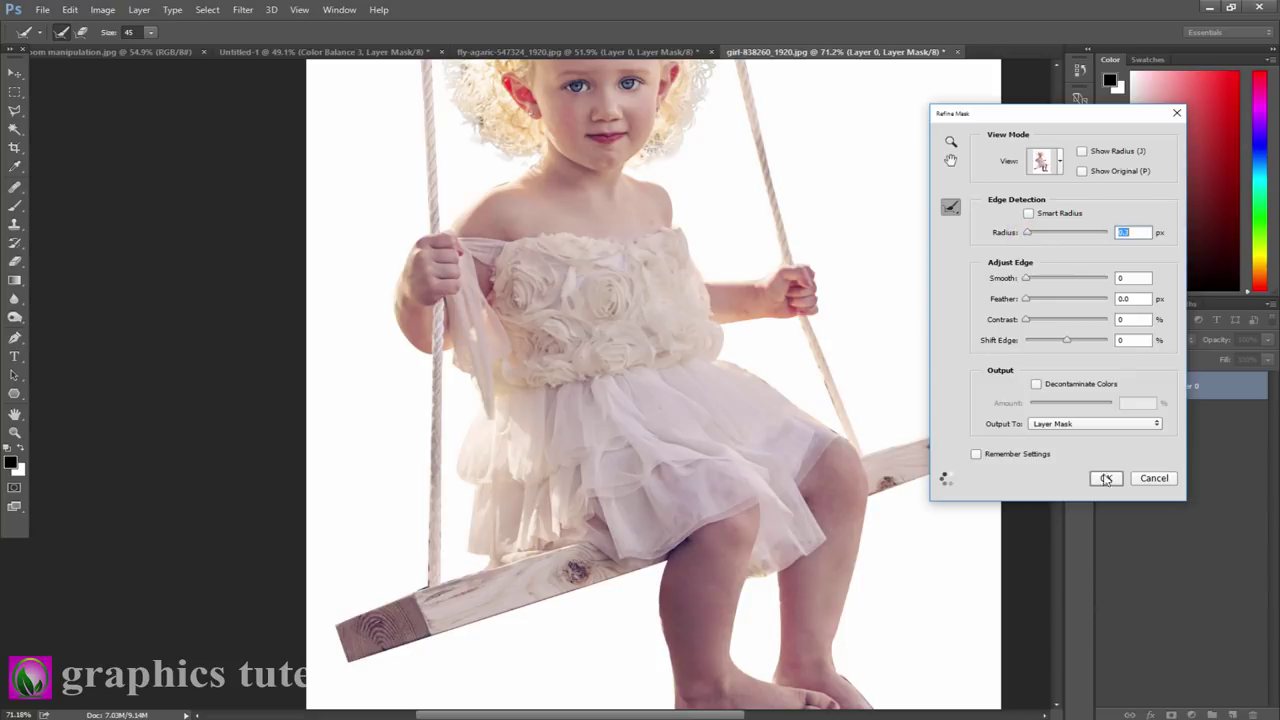
pyautogui.click(1036, 383)
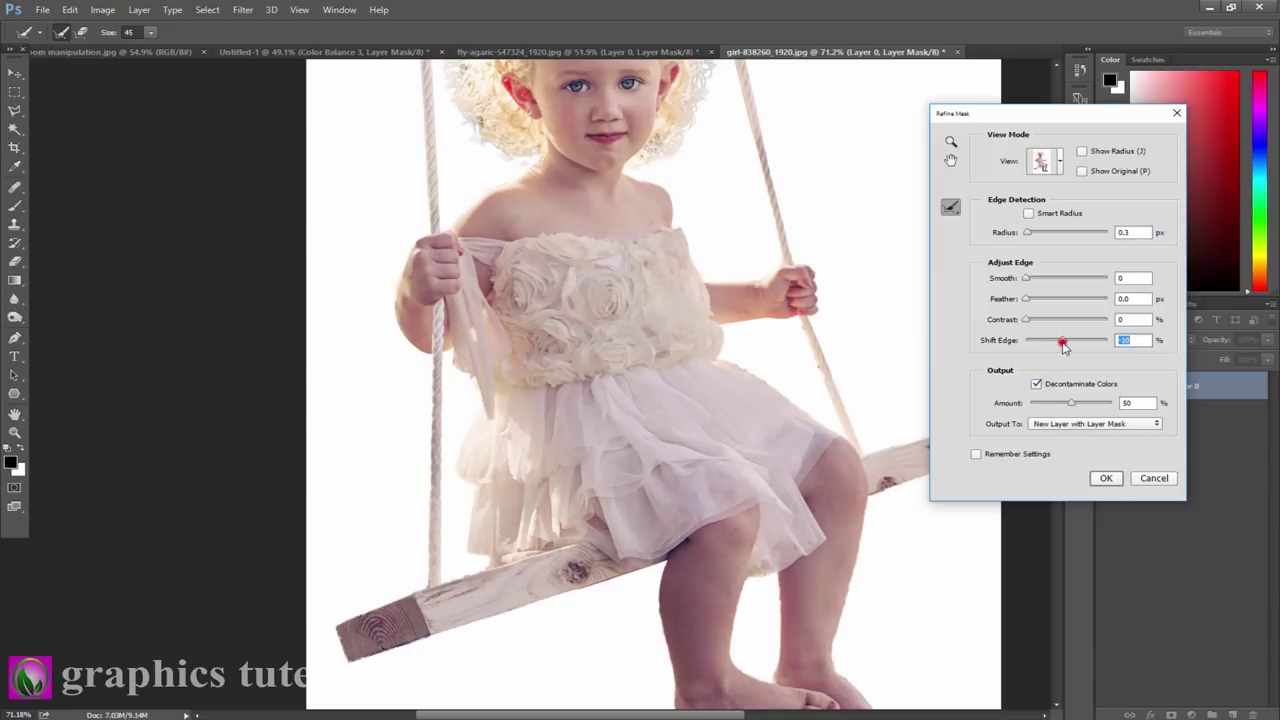
pyautogui.click(1063, 342)
pyautogui.click(1097, 480)
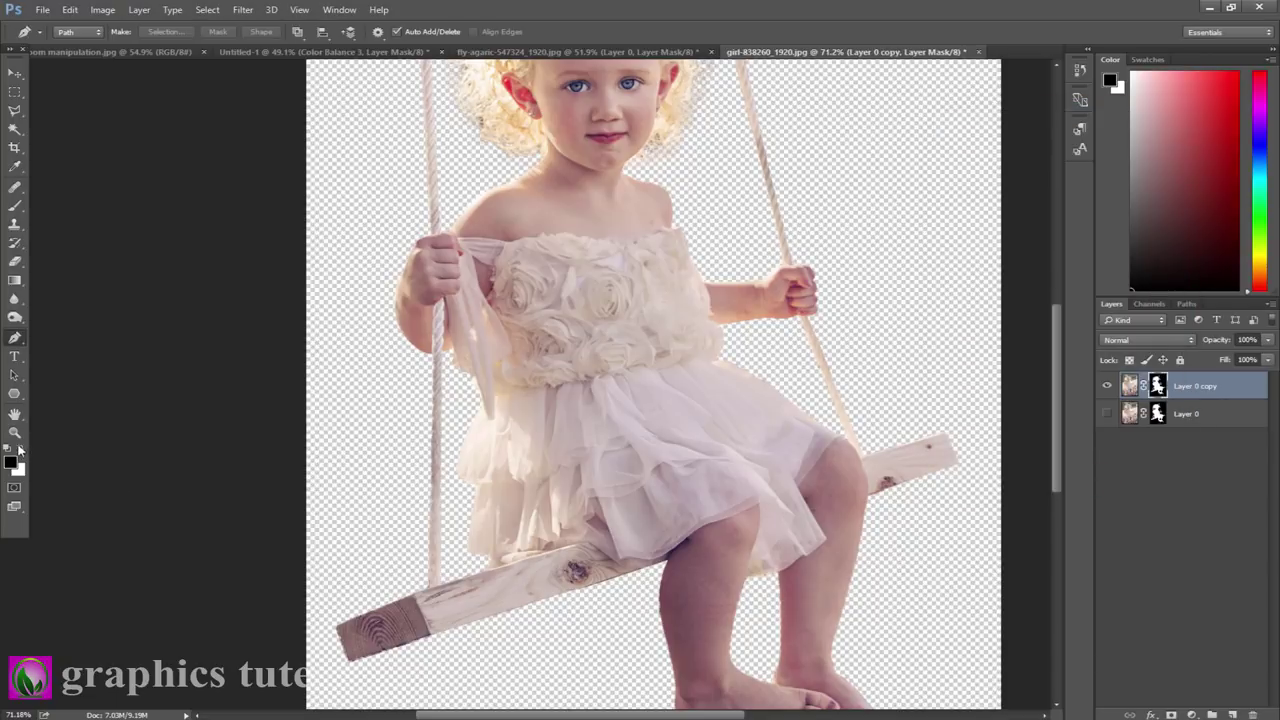
# Drag the girl-on-swing layer into Untitled-1 and scale it to about 24.69% beneath the mushroom cap.
pyautogui.click(15, 432)
pyautogui.moveTo(662, 425); pyautogui.dragTo(652, 420)
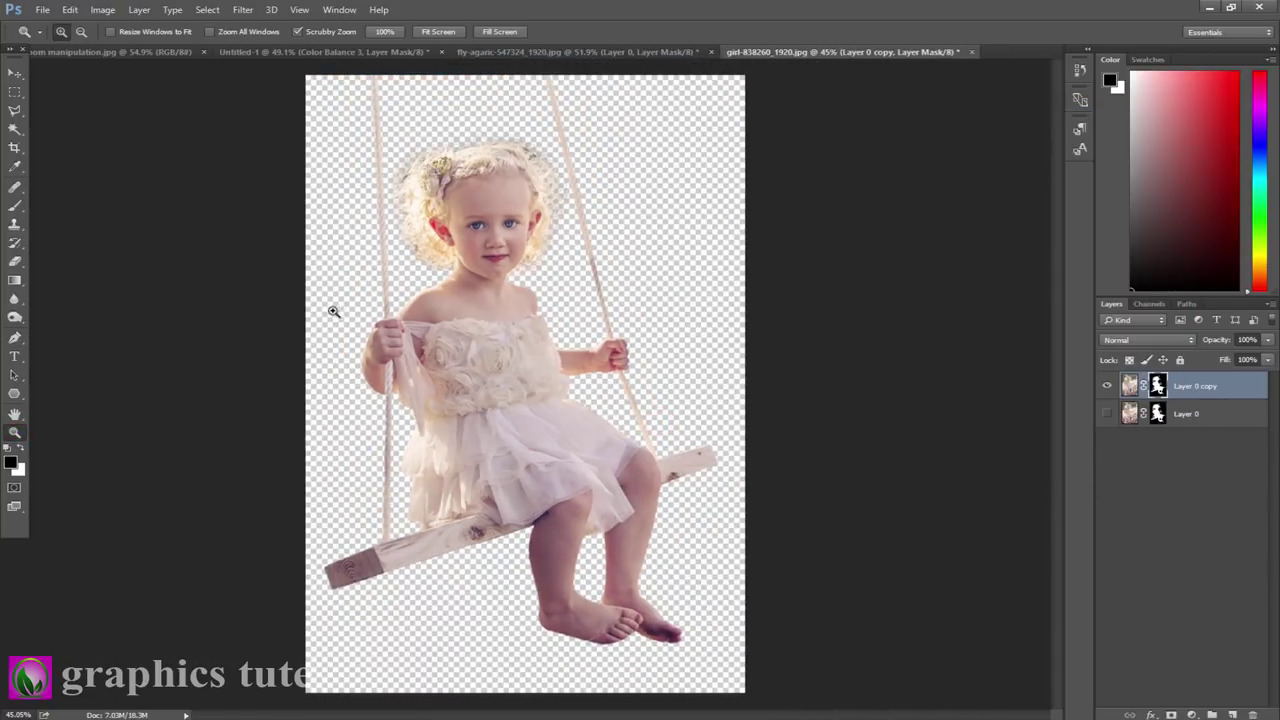
pyautogui.click(15, 74)
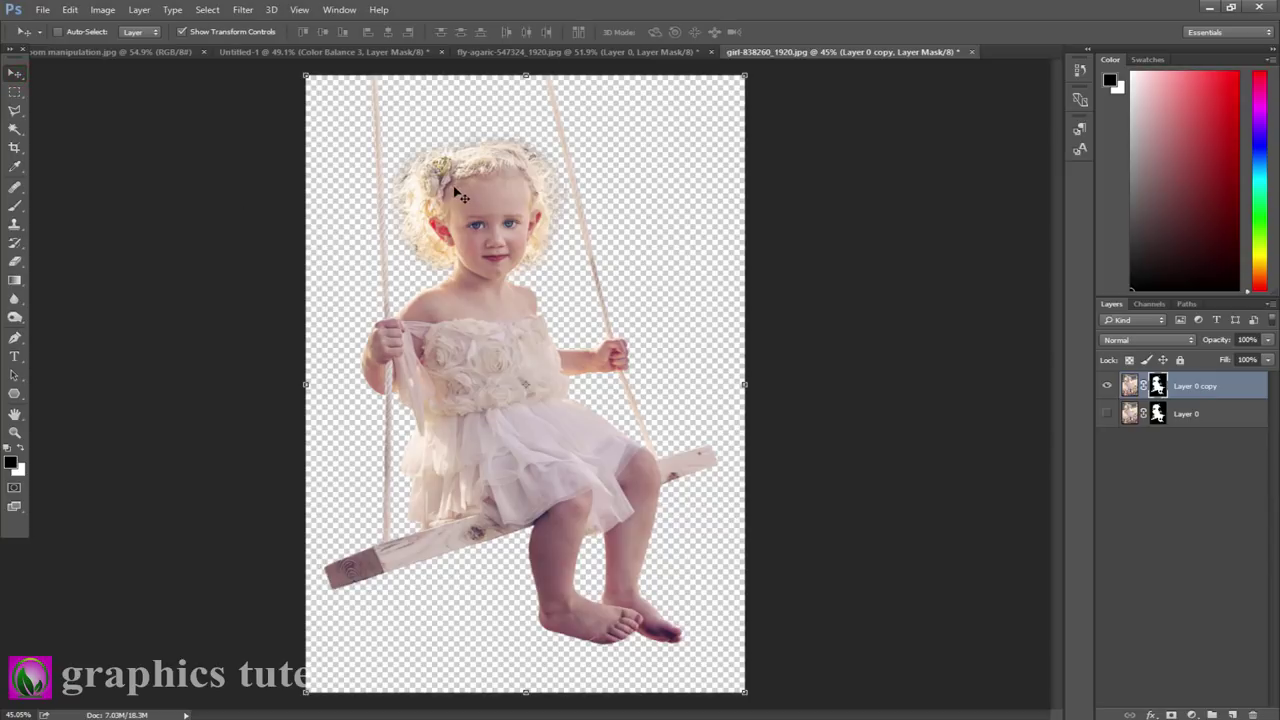
pyautogui.moveTo(458, 193); pyautogui.dragTo(497, 360)
pyautogui.moveTo(813, 233); pyautogui.dragTo(574, 516)
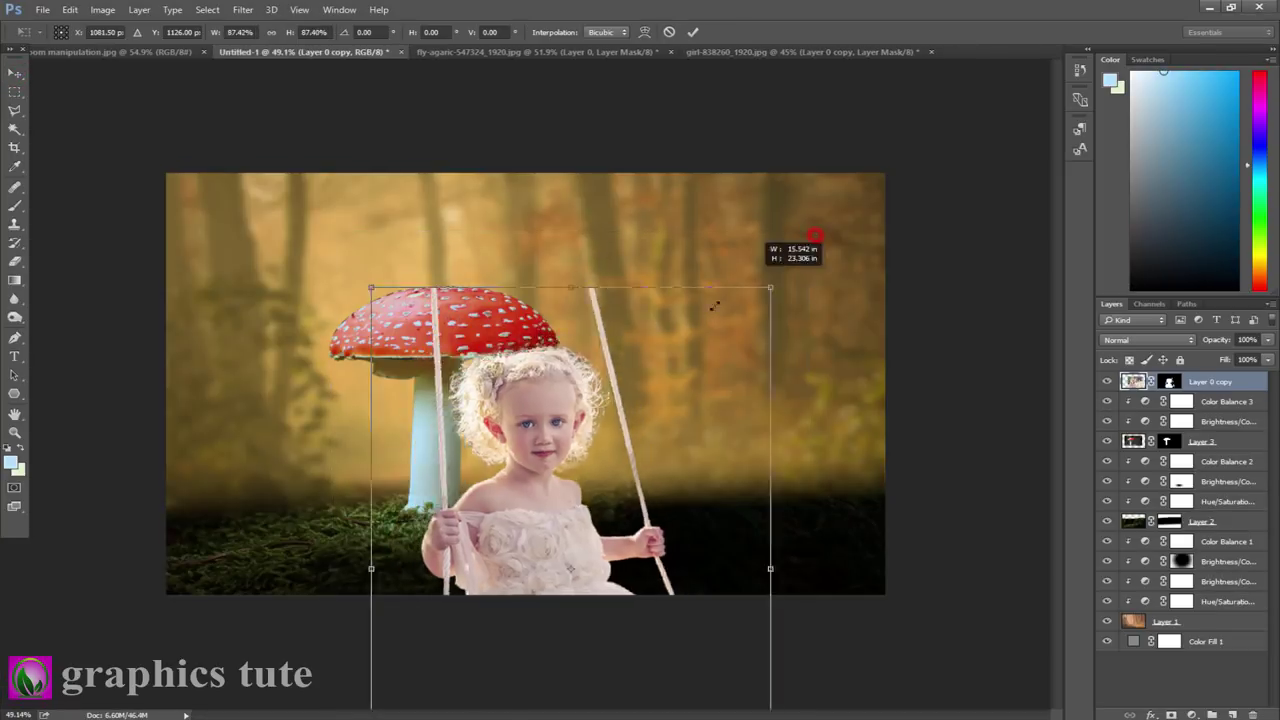
pyautogui.moveTo(507, 345); pyautogui.dragTo(518, 398)
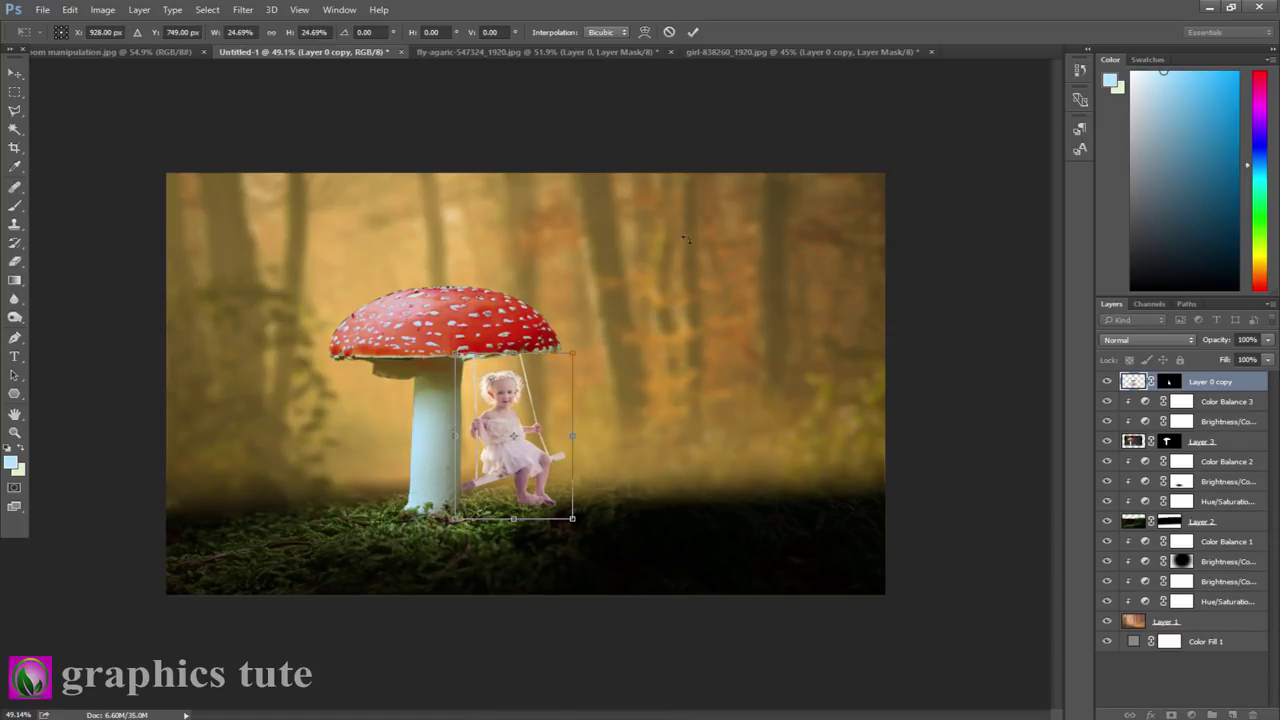
pyautogui.moveTo(560, 476); pyautogui.dragTo(574, 479)
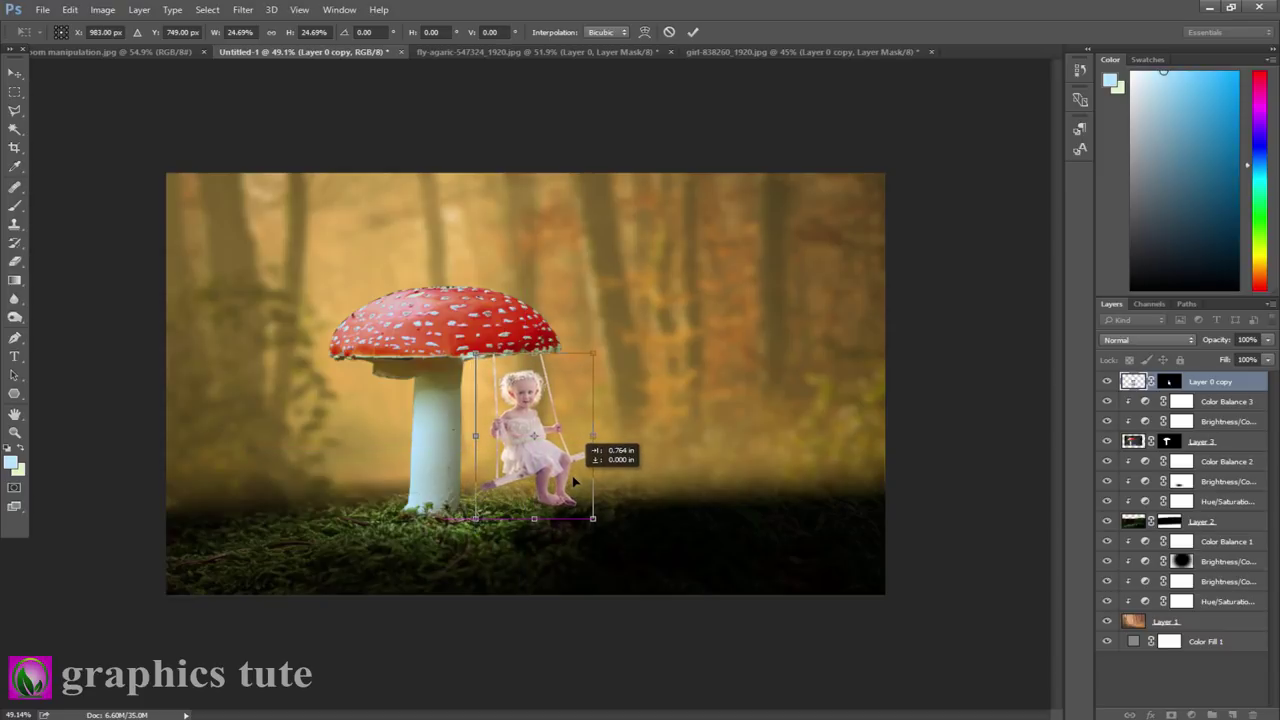
pyautogui.click(692, 31)
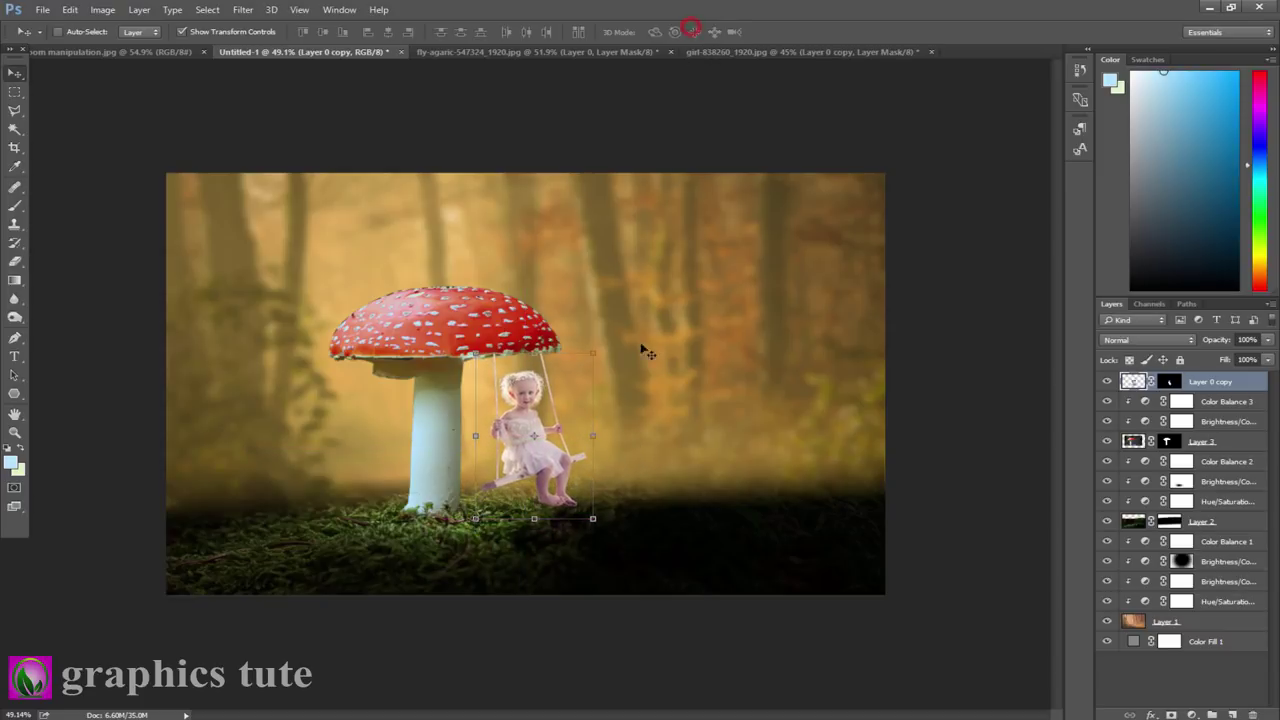
pyautogui.press('z')
pyautogui.click(566, 400)
pyautogui.click(615, 420)
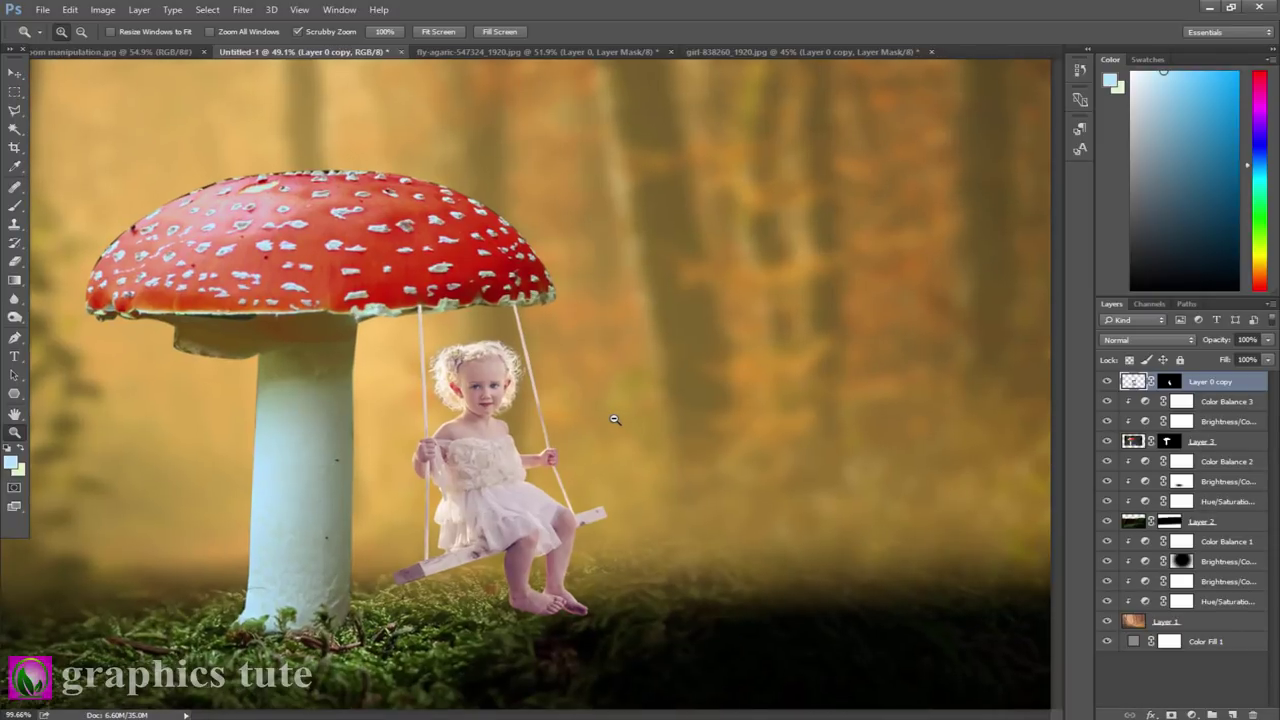
pyautogui.press('d')
pyautogui.click(1168, 382)
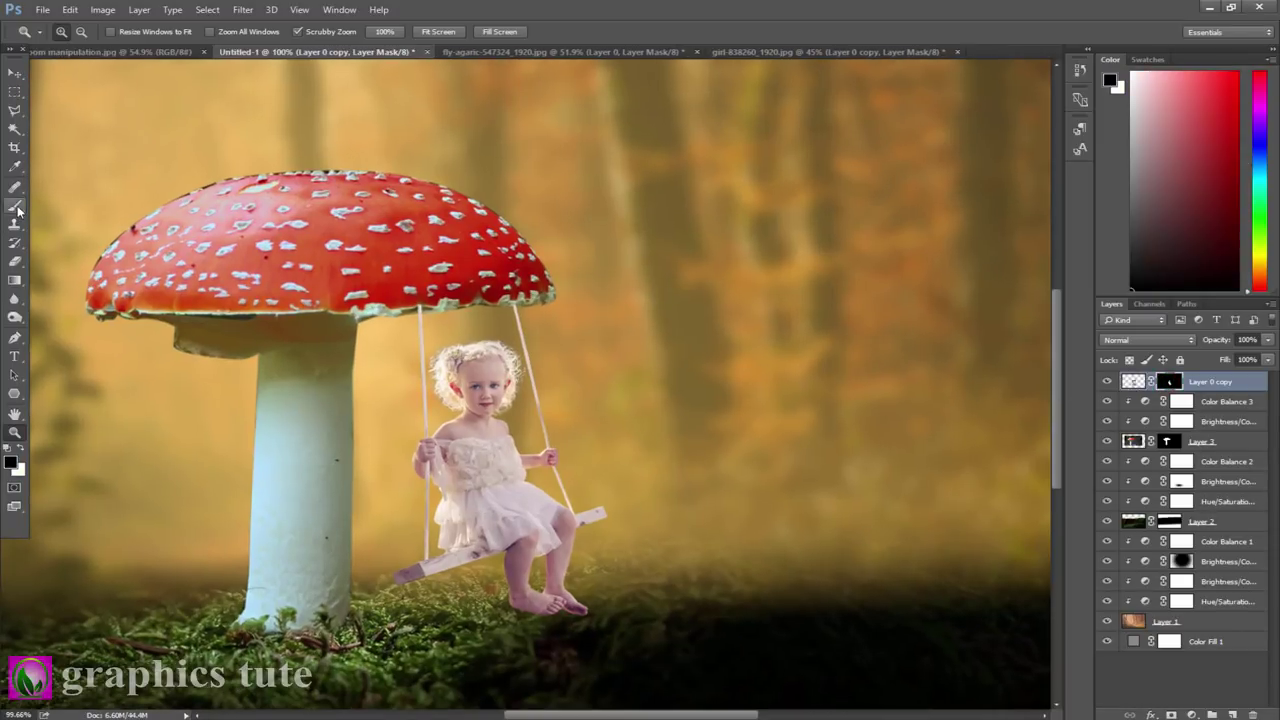
pyautogui.press('b')
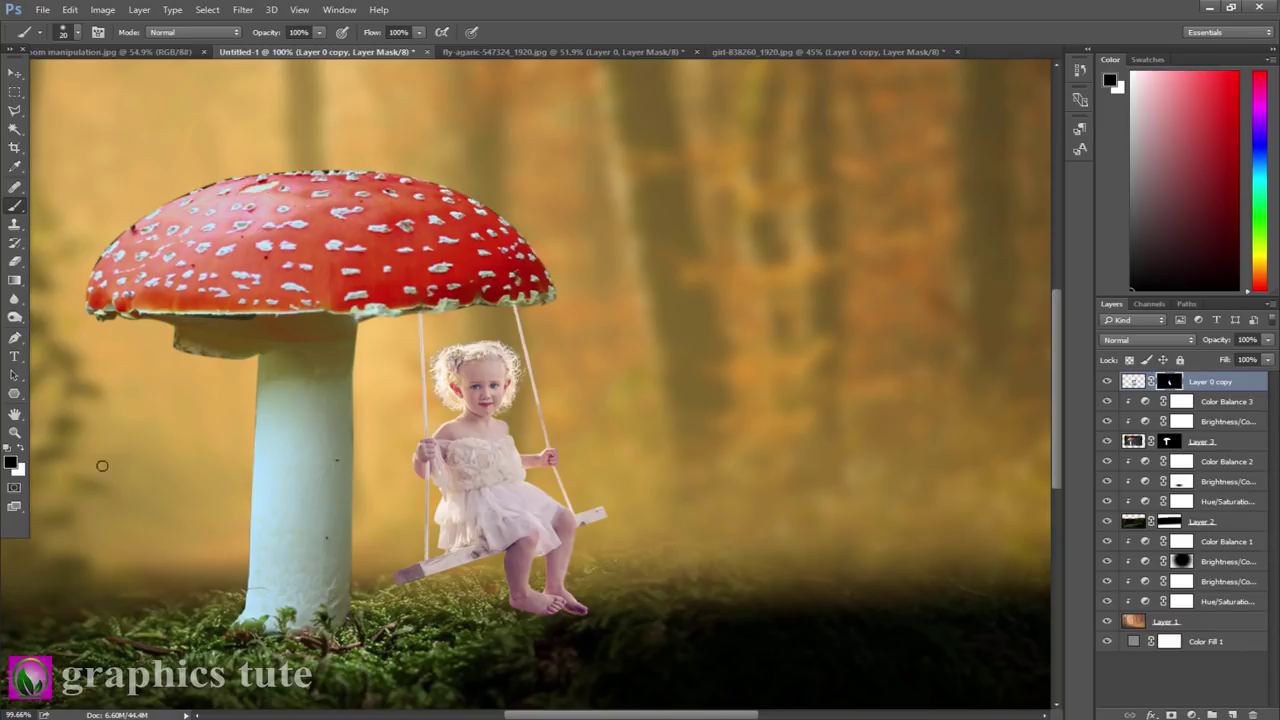
pyautogui.click(15, 432)
pyautogui.moveTo(187, 461); pyautogui.dragTo(110, 461)
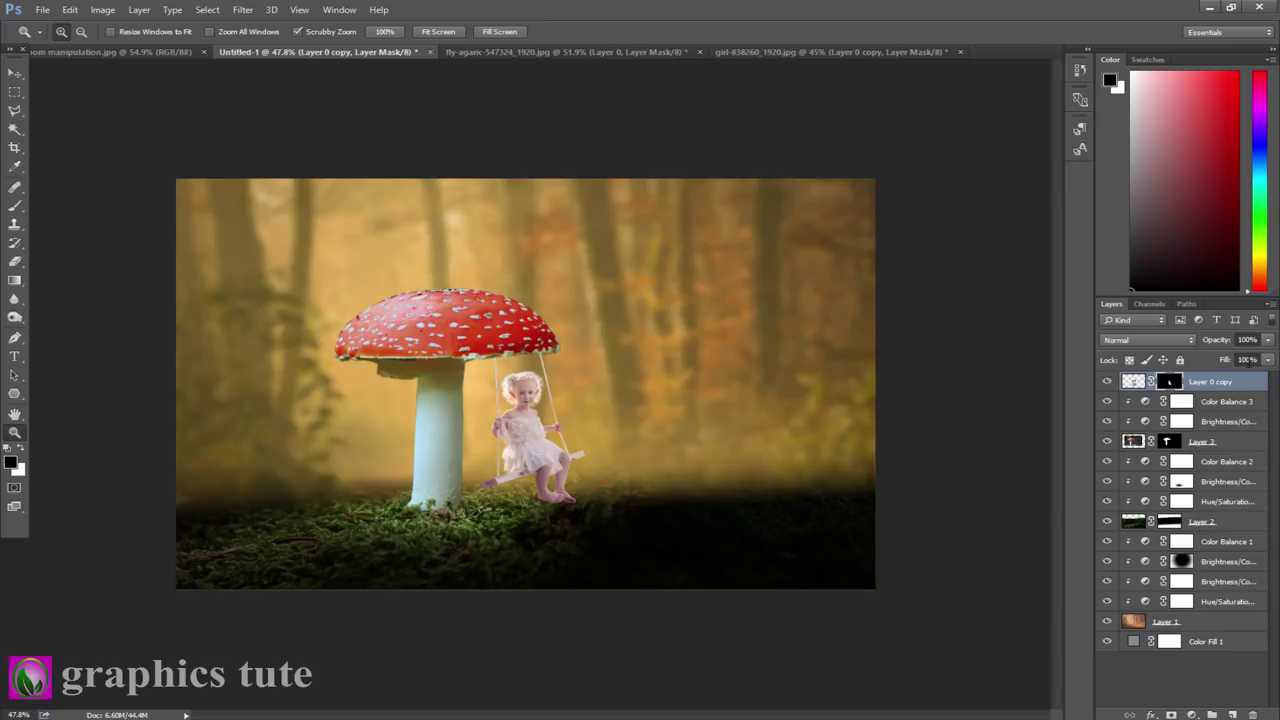
# Add a clipped Brightness/Contrast at -30 to the girl, painting the rope back on its mask.
pyautogui.click(1191, 714)
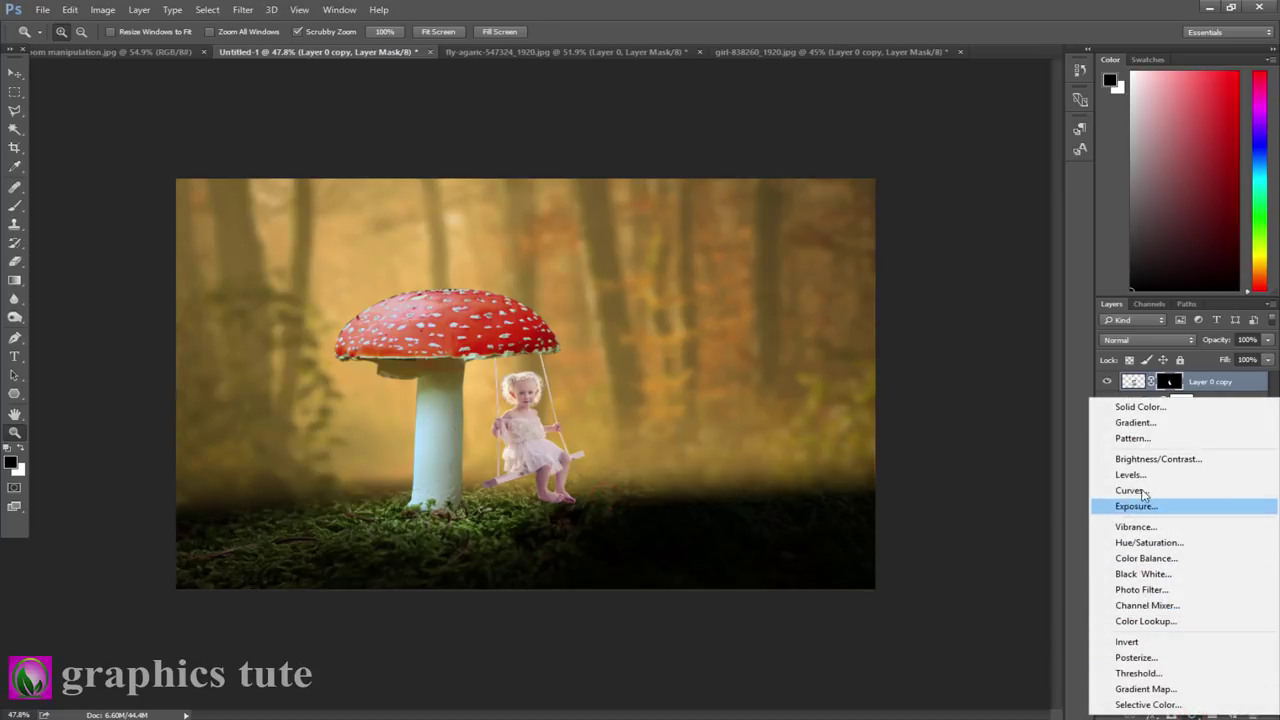
pyautogui.click(1143, 460)
pyautogui.click(1000, 656)
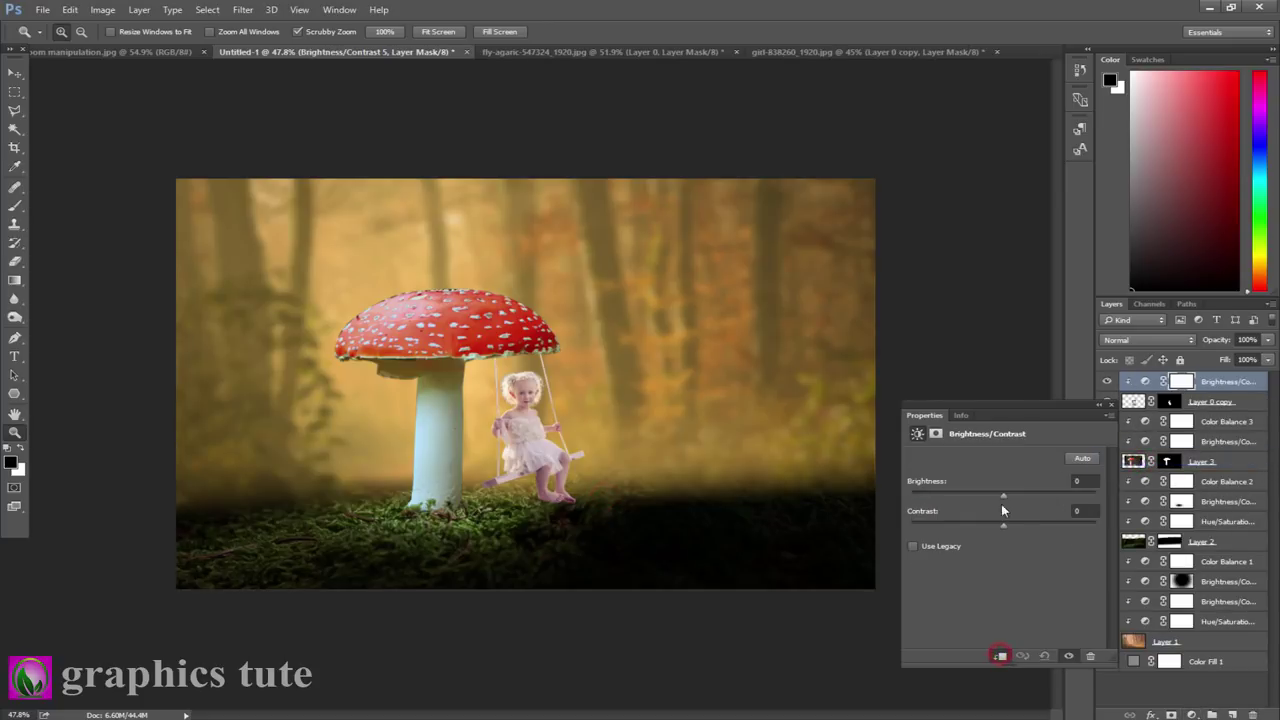
pyautogui.moveTo(1004, 493); pyautogui.dragTo(986, 494)
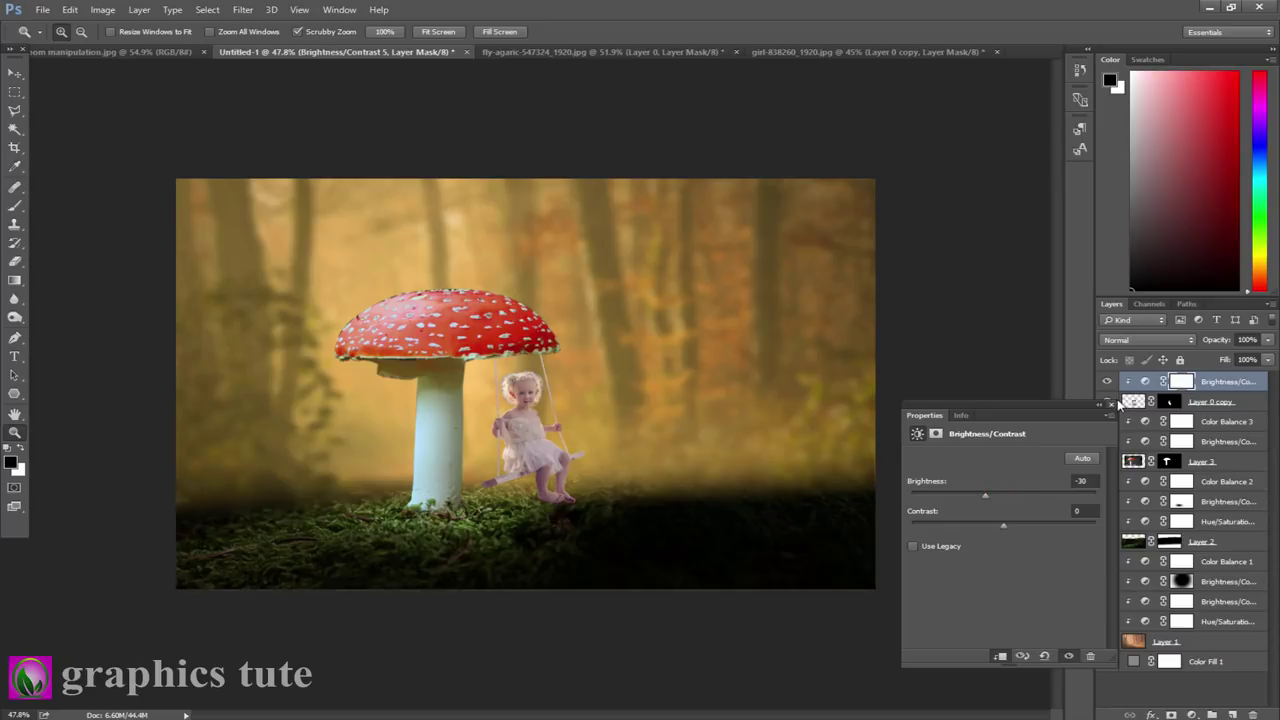
pyautogui.moveTo(549, 490); pyautogui.dragTo(566, 505)
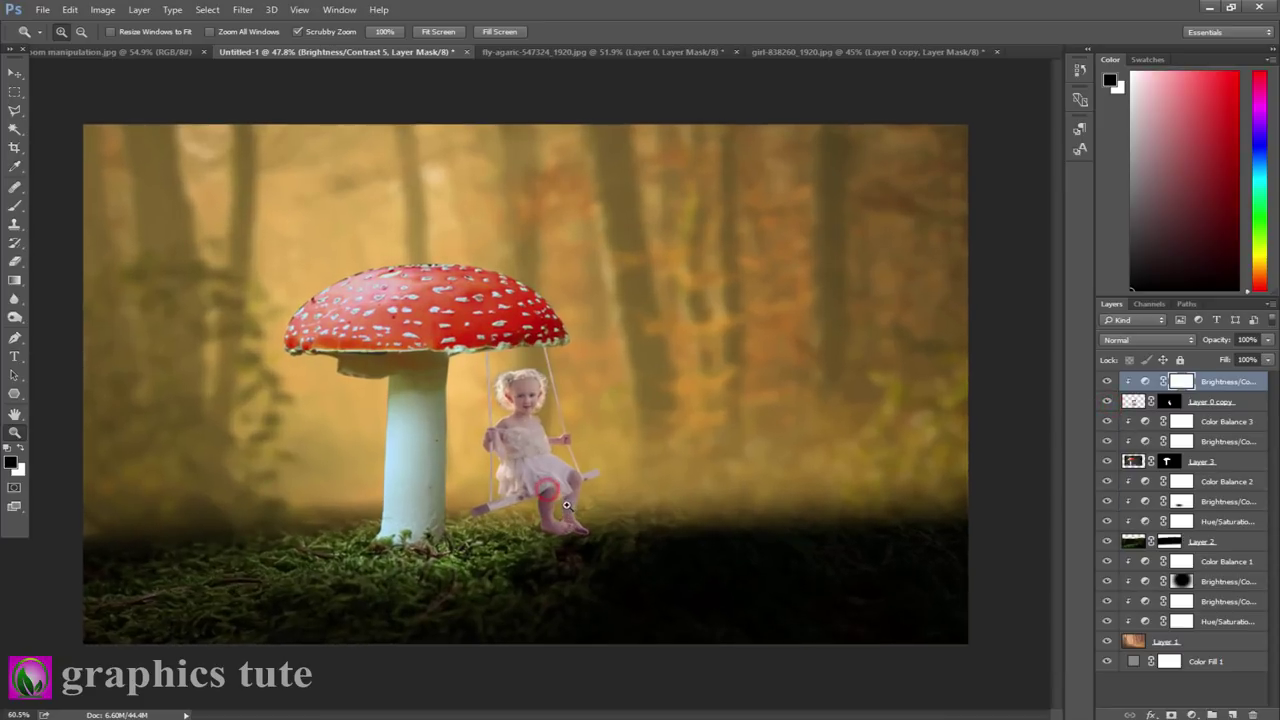
pyautogui.click(15, 207)
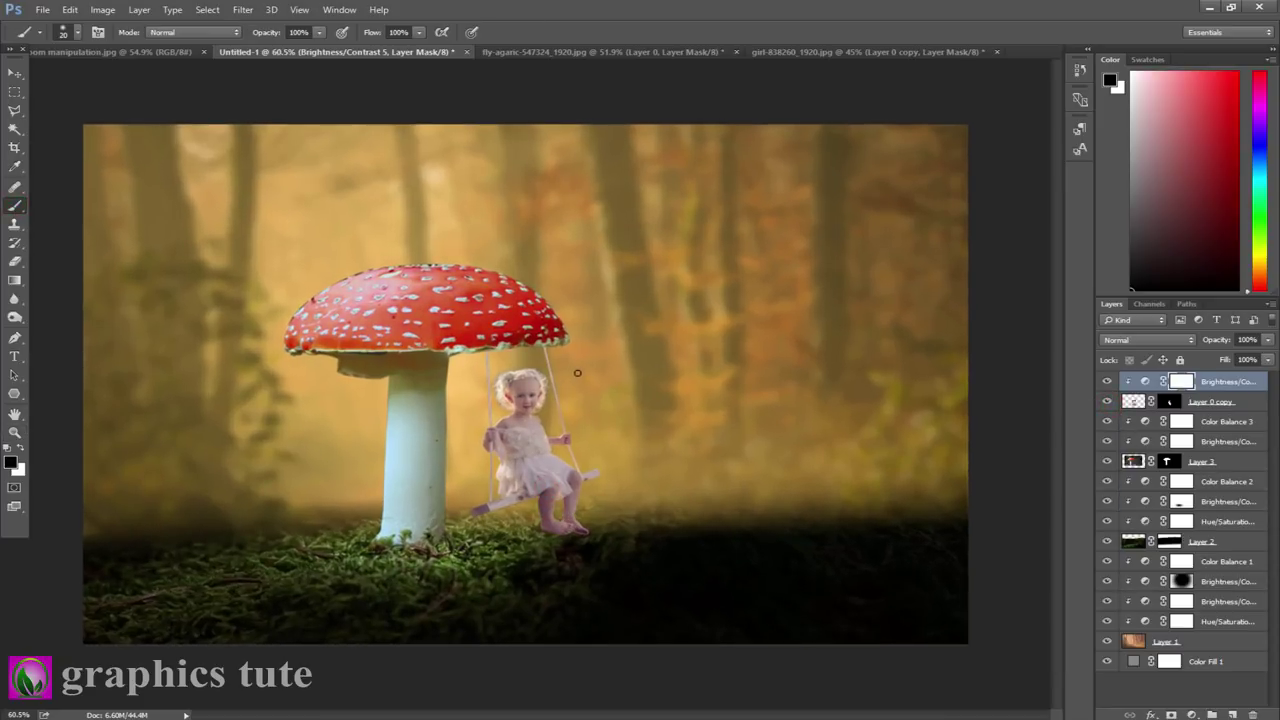
pyautogui.moveTo(551, 351); pyautogui.dragTo(592, 520)
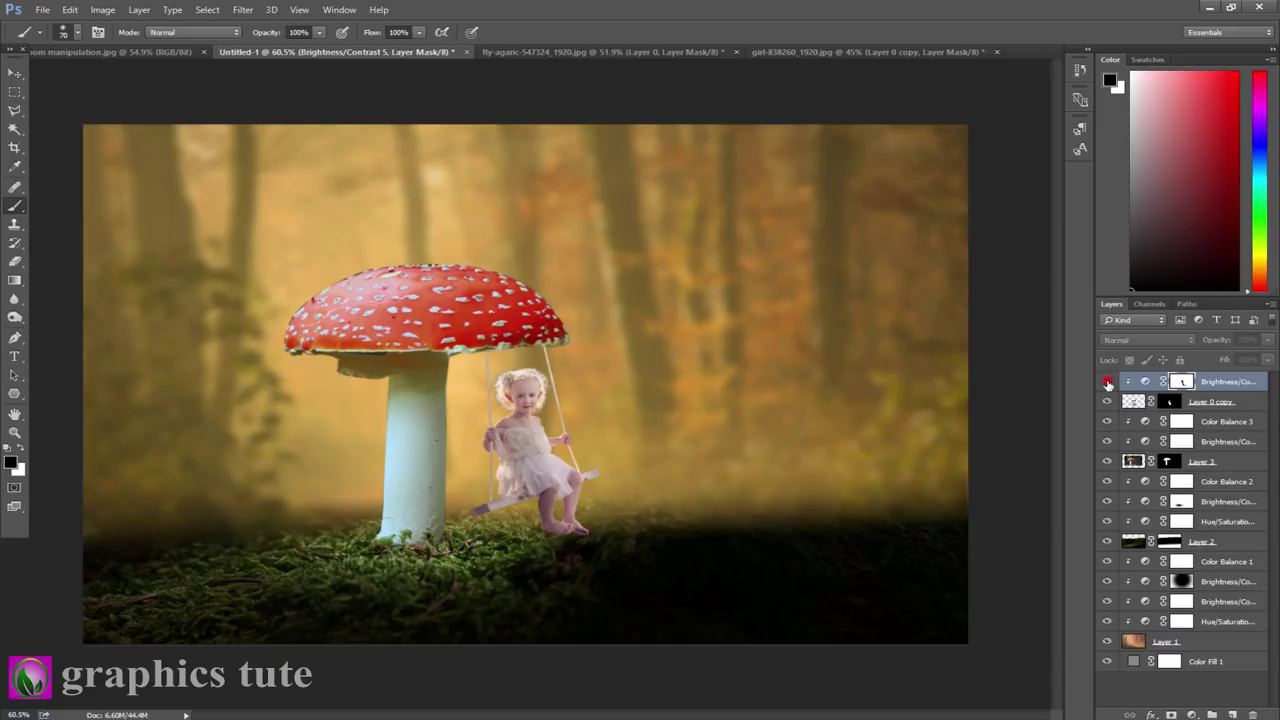
pyautogui.click(1106, 381)
pyautogui.click(1106, 381)
# Add a Color Balance clipped to the girl with Yellow/Blue at -20.
pyautogui.click(1192, 715)
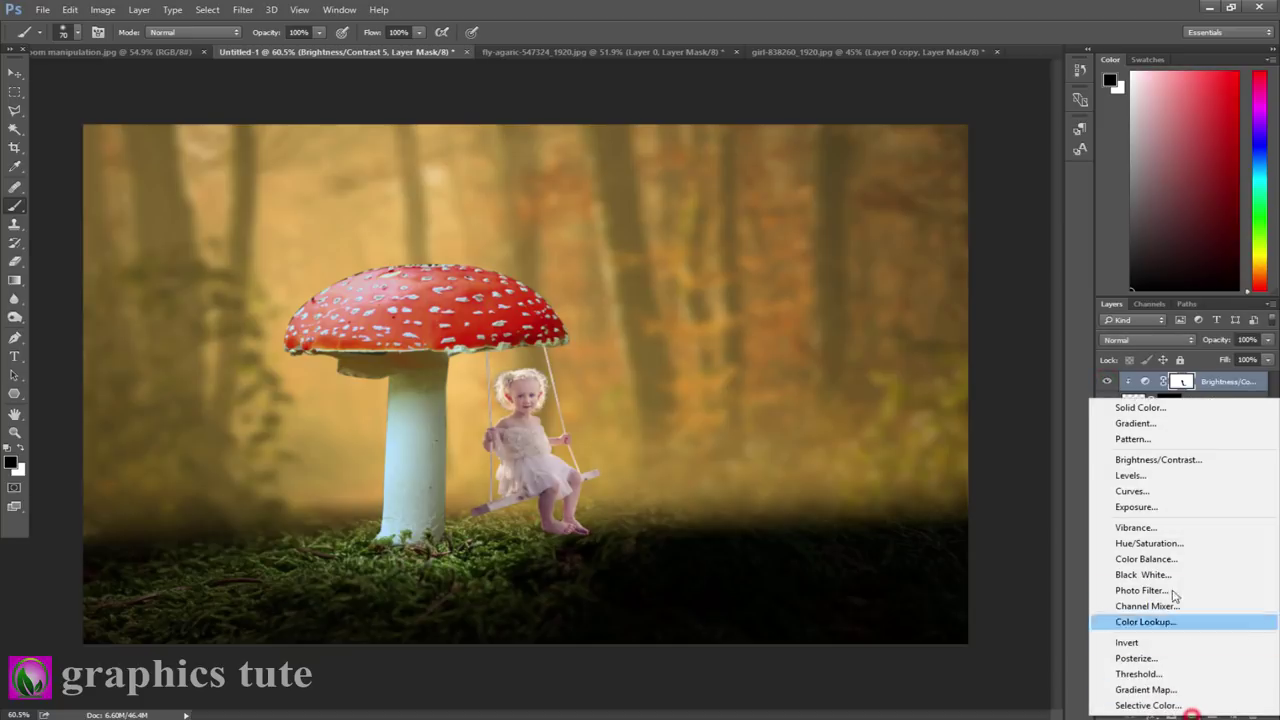
pyautogui.click(1140, 560)
pyautogui.click(1002, 658)
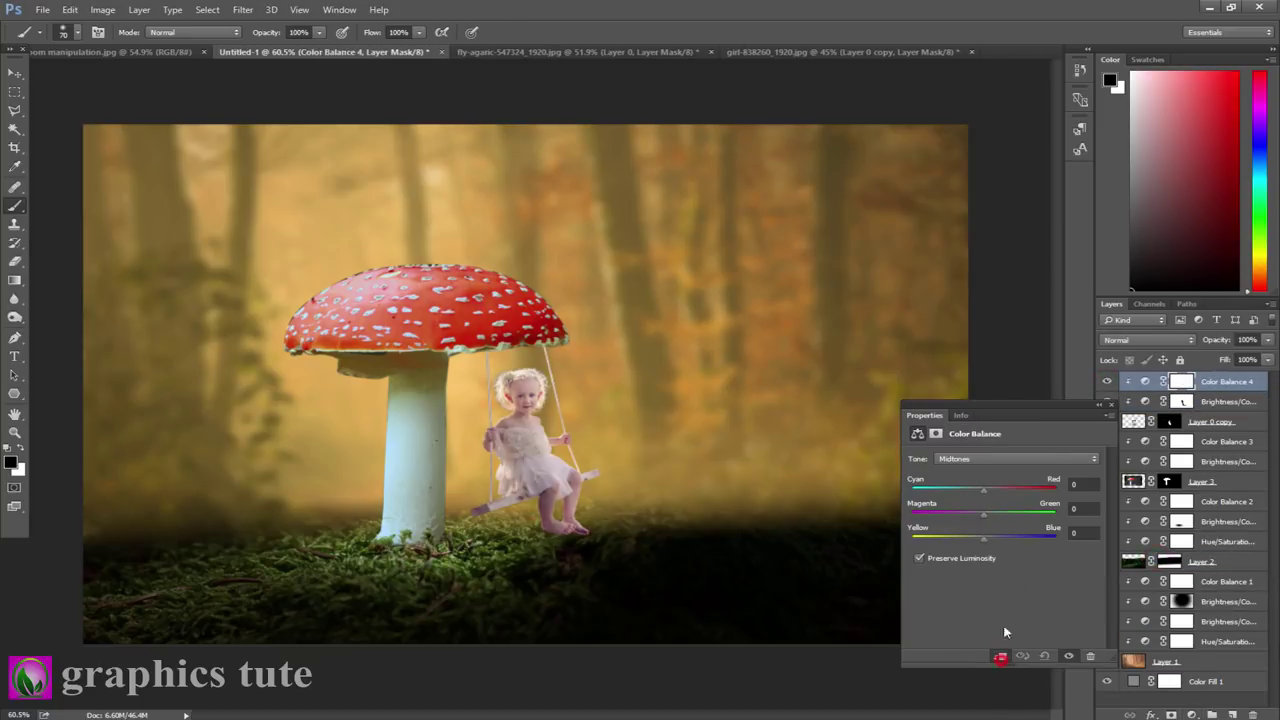
pyautogui.moveTo(971, 538); pyautogui.dragTo(969, 538)
pyautogui.click(1110, 406)
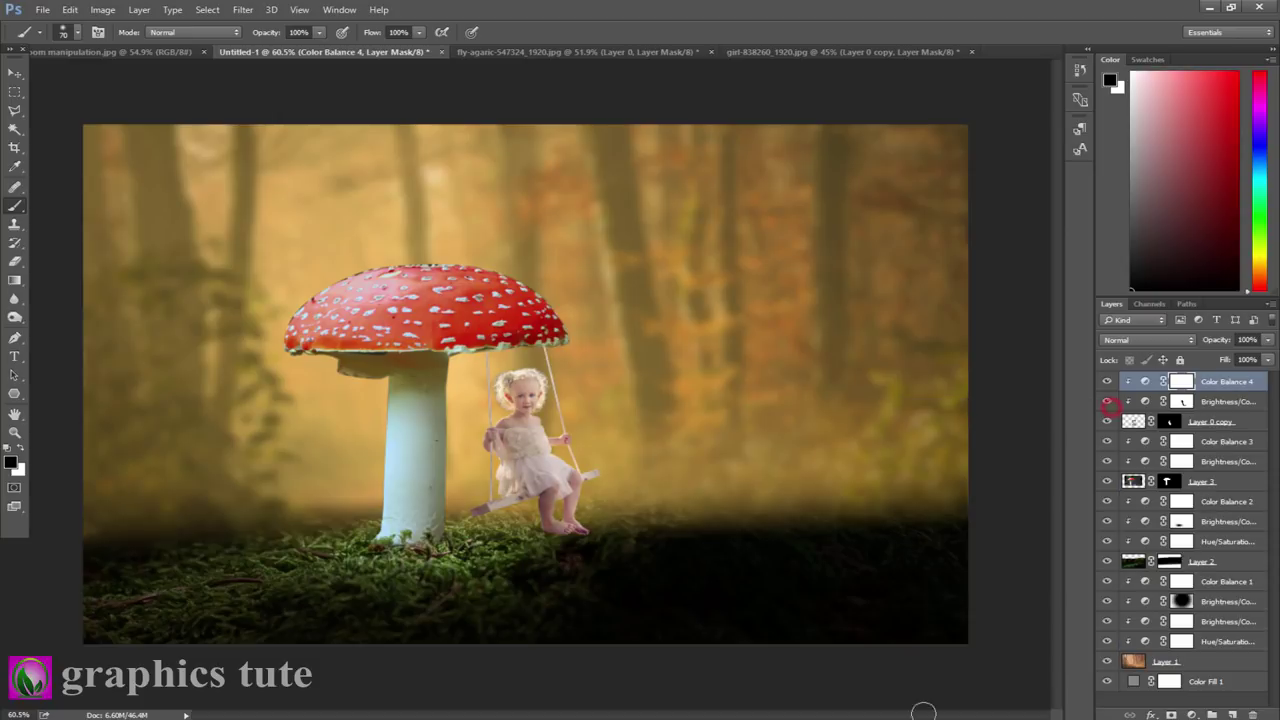
# Paint a large 900px dark brown dab over the forest on a new layer.
pyautogui.click(1233, 713)
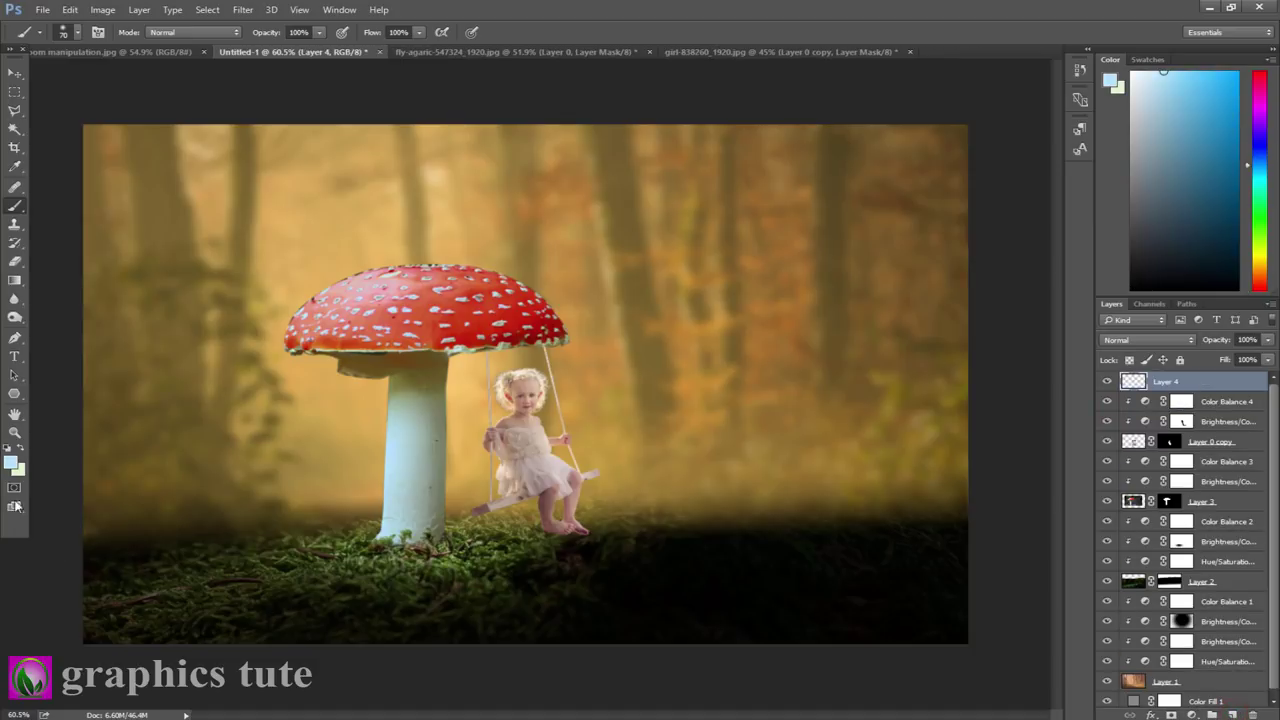
pyautogui.click(11, 463)
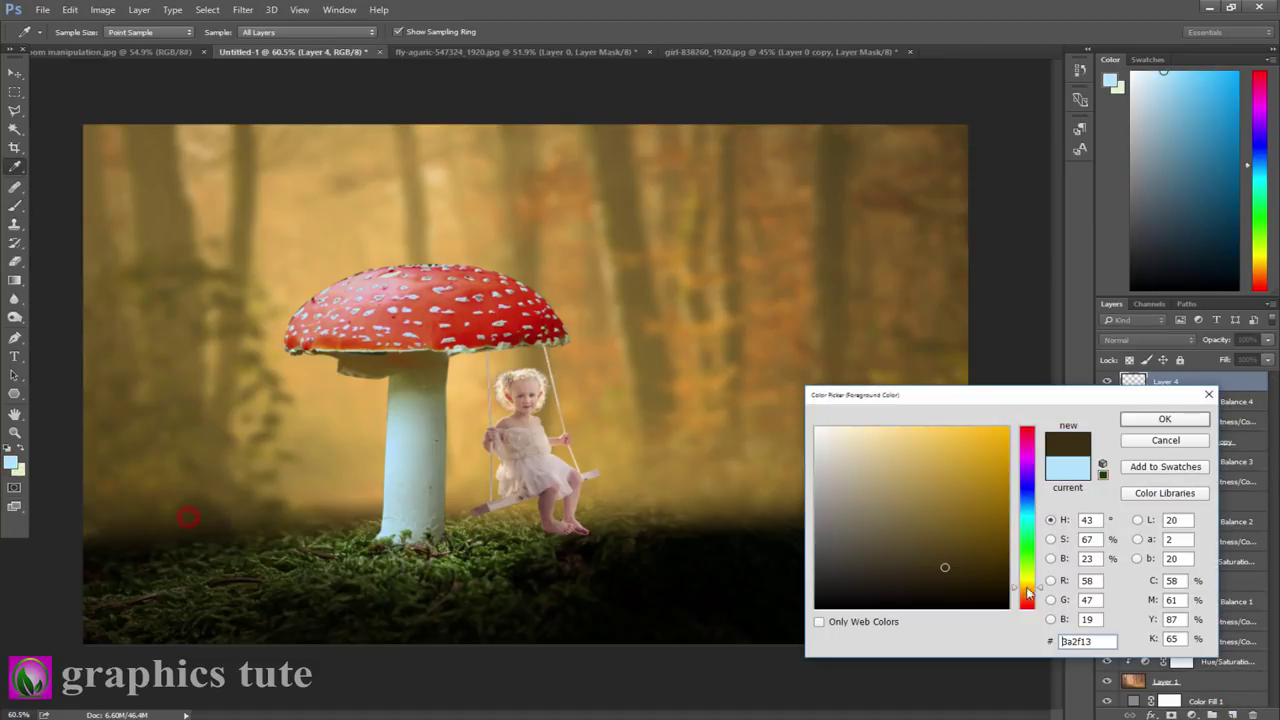
pyautogui.moveTo(945, 567); pyautogui.dragTo(971, 569)
pyautogui.click(1160, 420)
pyautogui.click(18, 210)
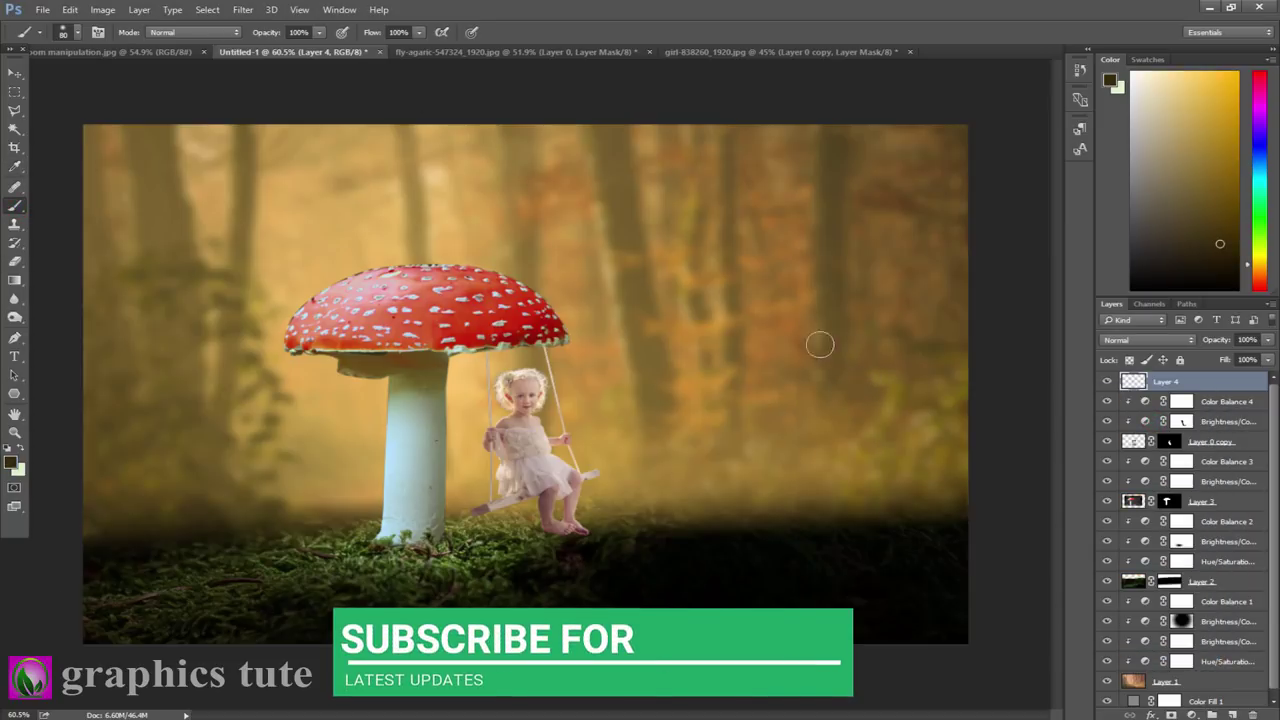
pyautogui.press(']')
pyautogui.press(']')
pyautogui.press(']')
pyautogui.press(']')
pyautogui.press(']')
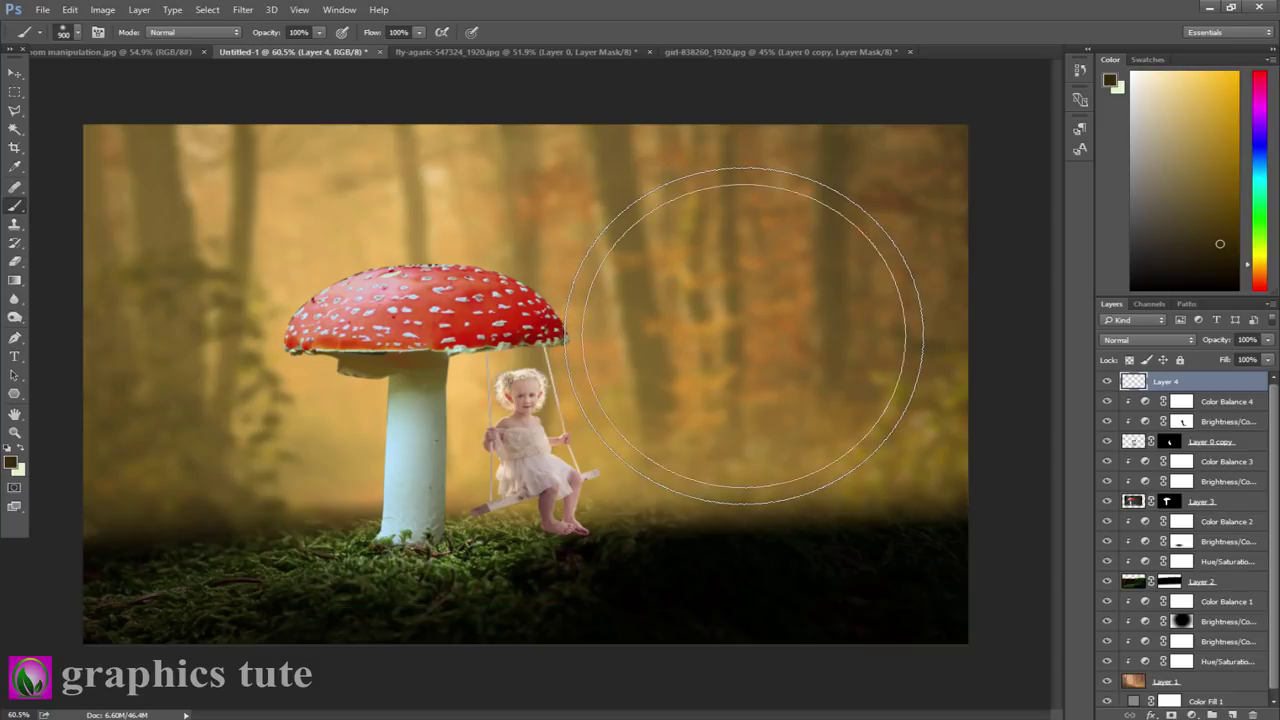
pyautogui.click(740, 330)
# Set Layer 4 to Color Dodge and scale it up to about 117%.
pyautogui.click(1150, 341)
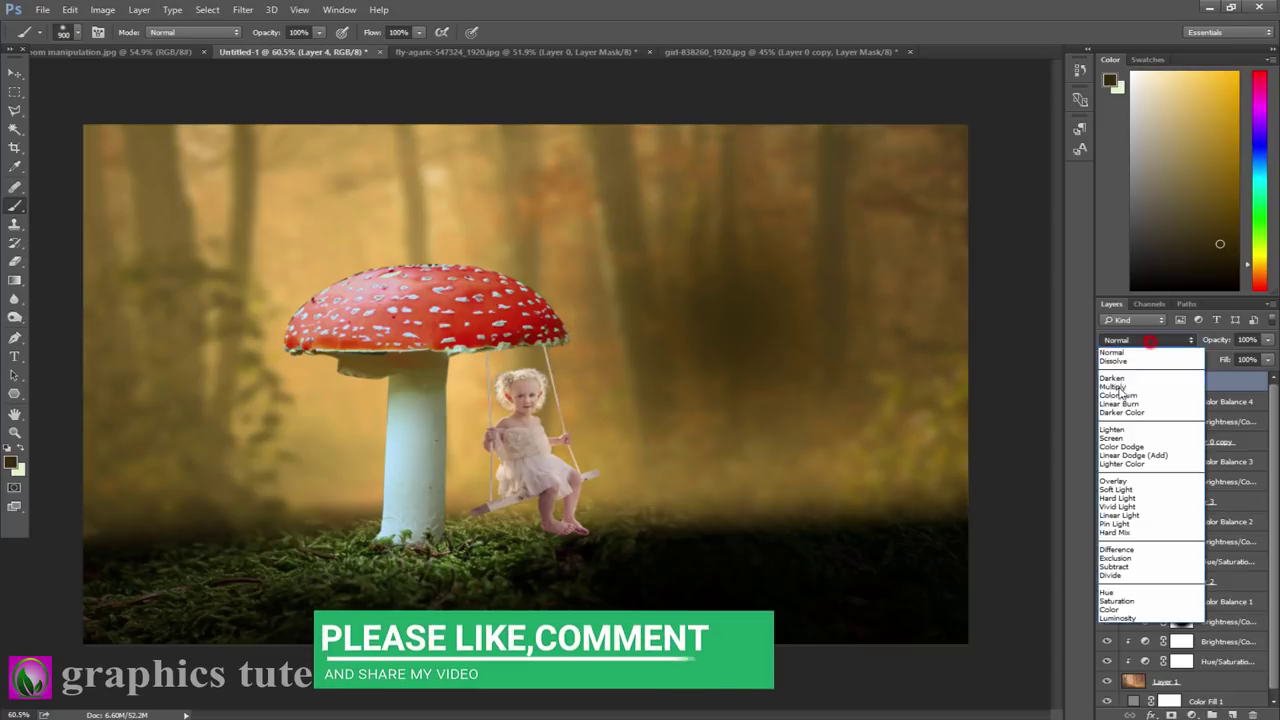
pyautogui.click(1122, 447)
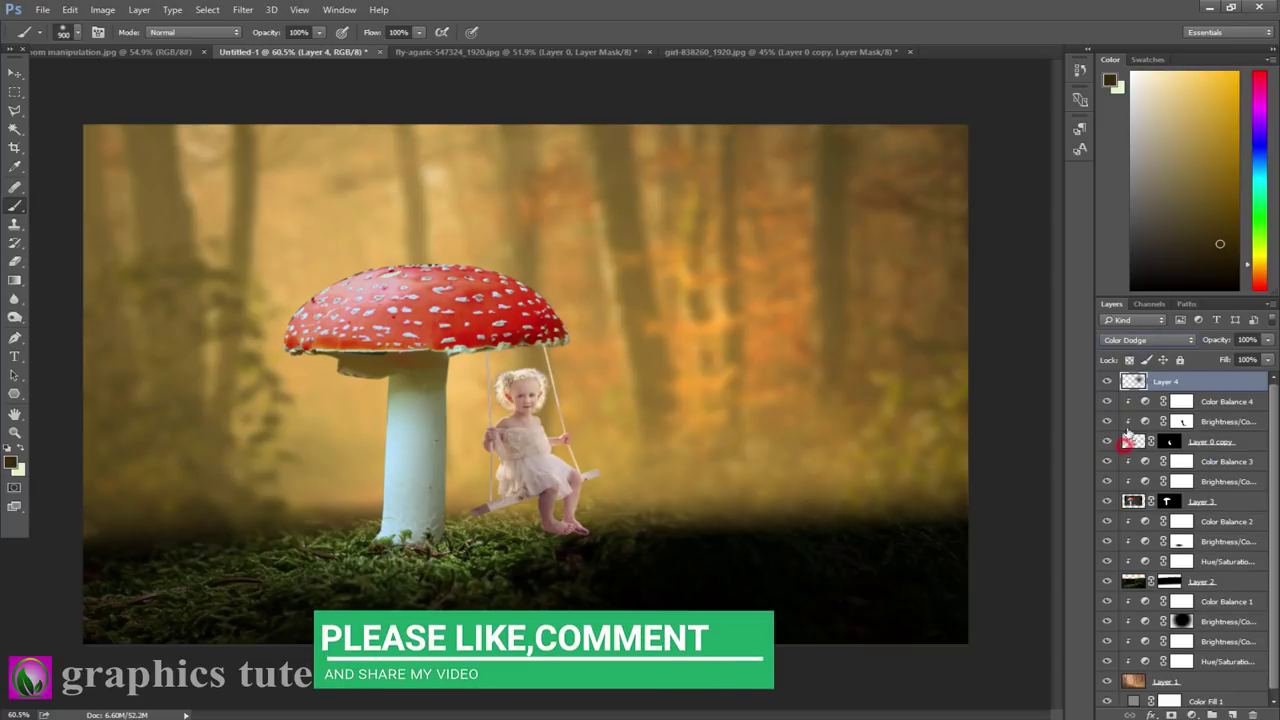
pyautogui.click(12, 75)
pyautogui.moveTo(446, 590); pyautogui.dragTo(350, 676)
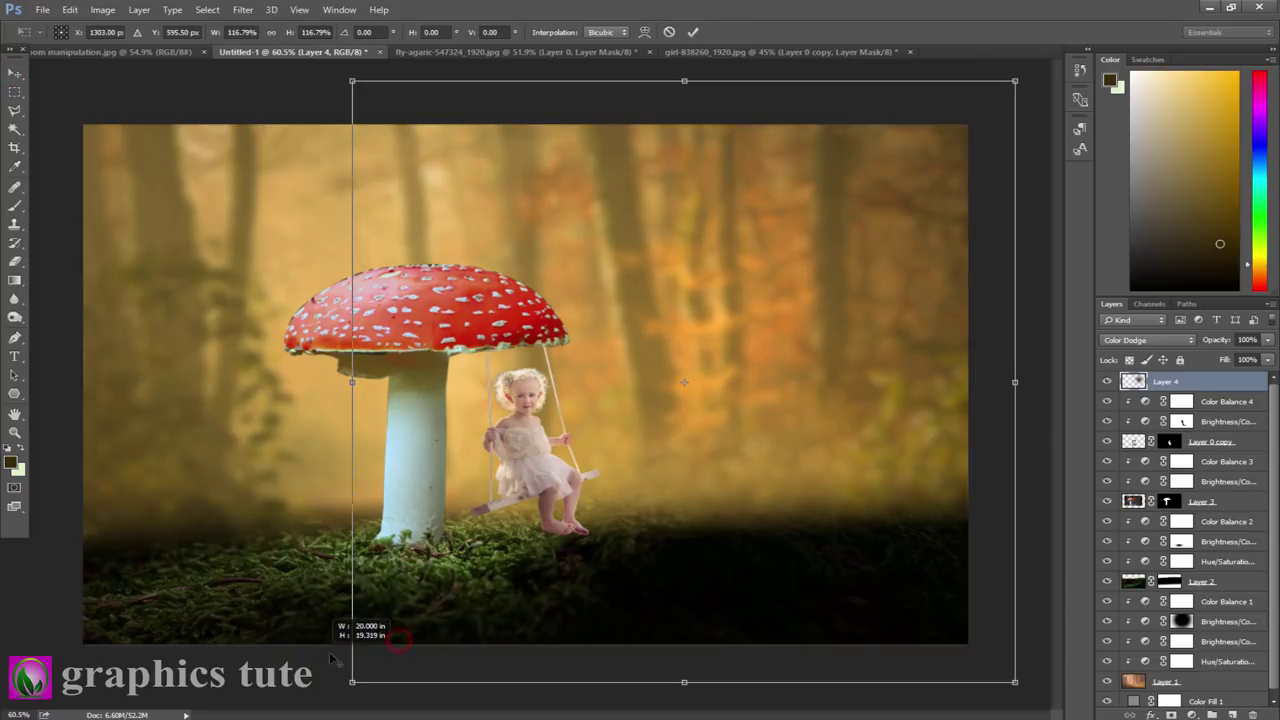
pyautogui.click(692, 31)
# Paint a yellow-orange dab right of the girl on new Layer 5.
pyautogui.click(1233, 714)
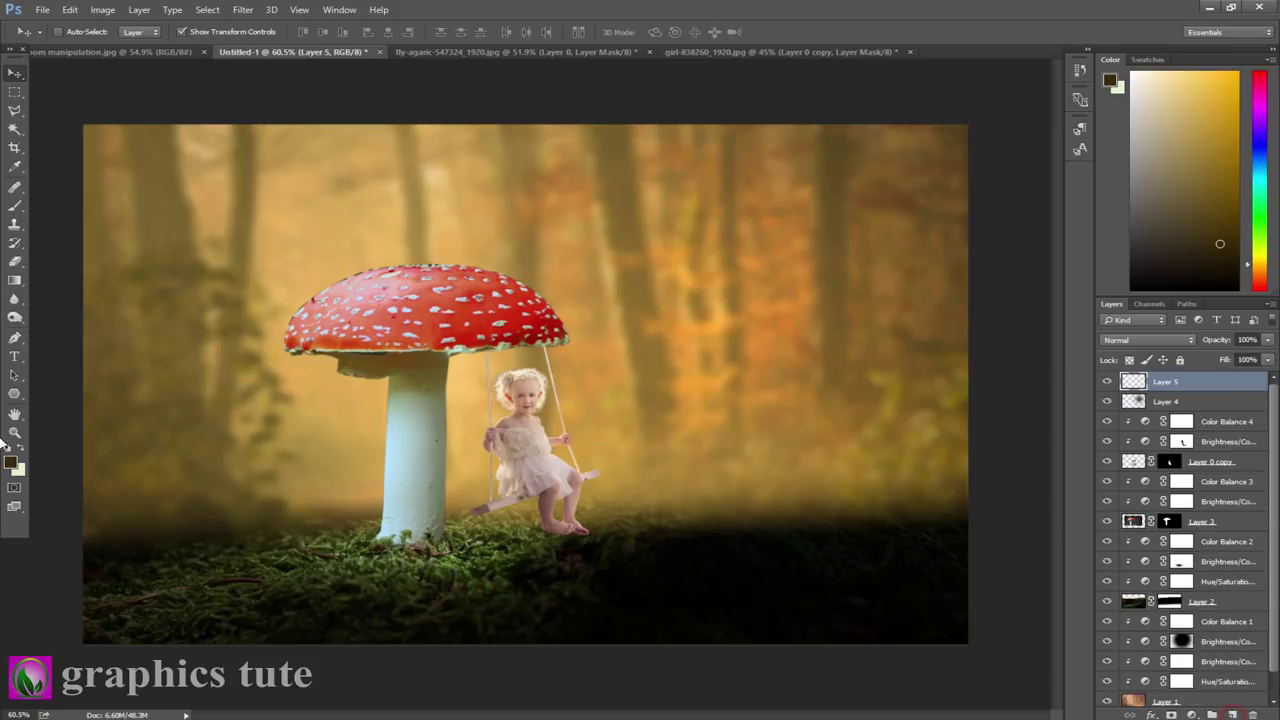
pyautogui.click(10, 462)
pyautogui.click(961, 474)
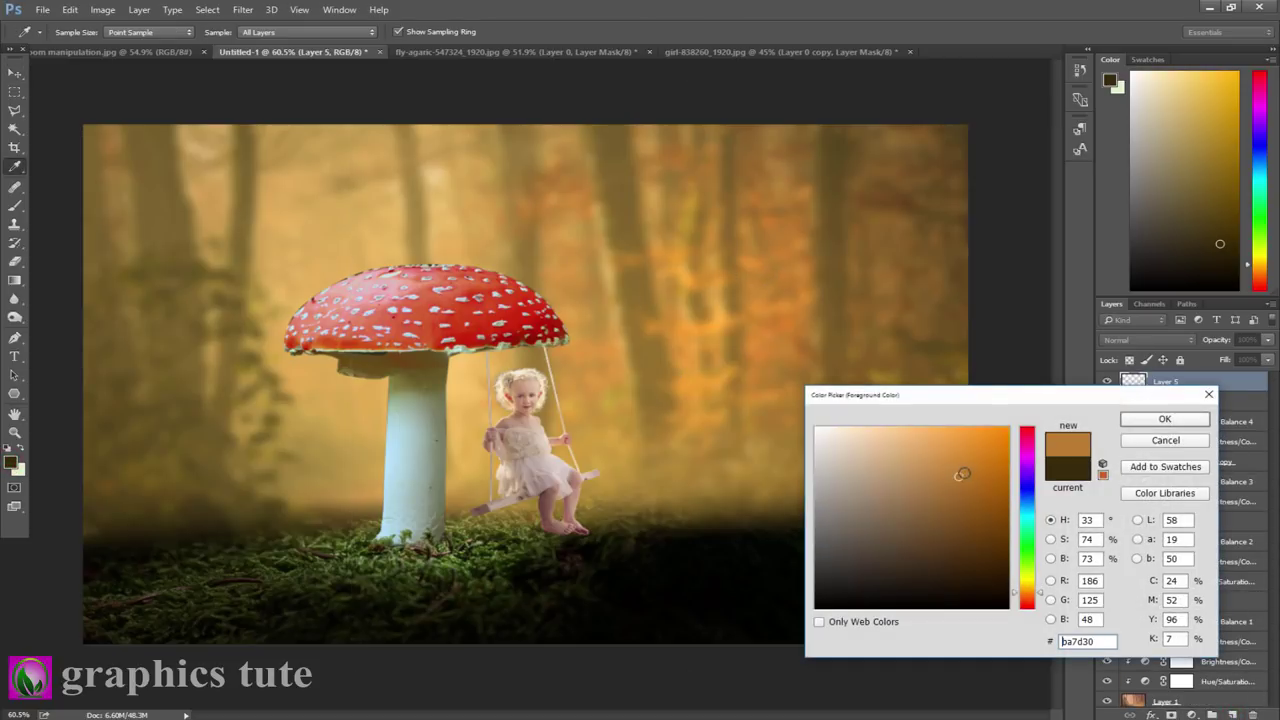
pyautogui.moveTo(961, 471); pyautogui.dragTo(978, 443)
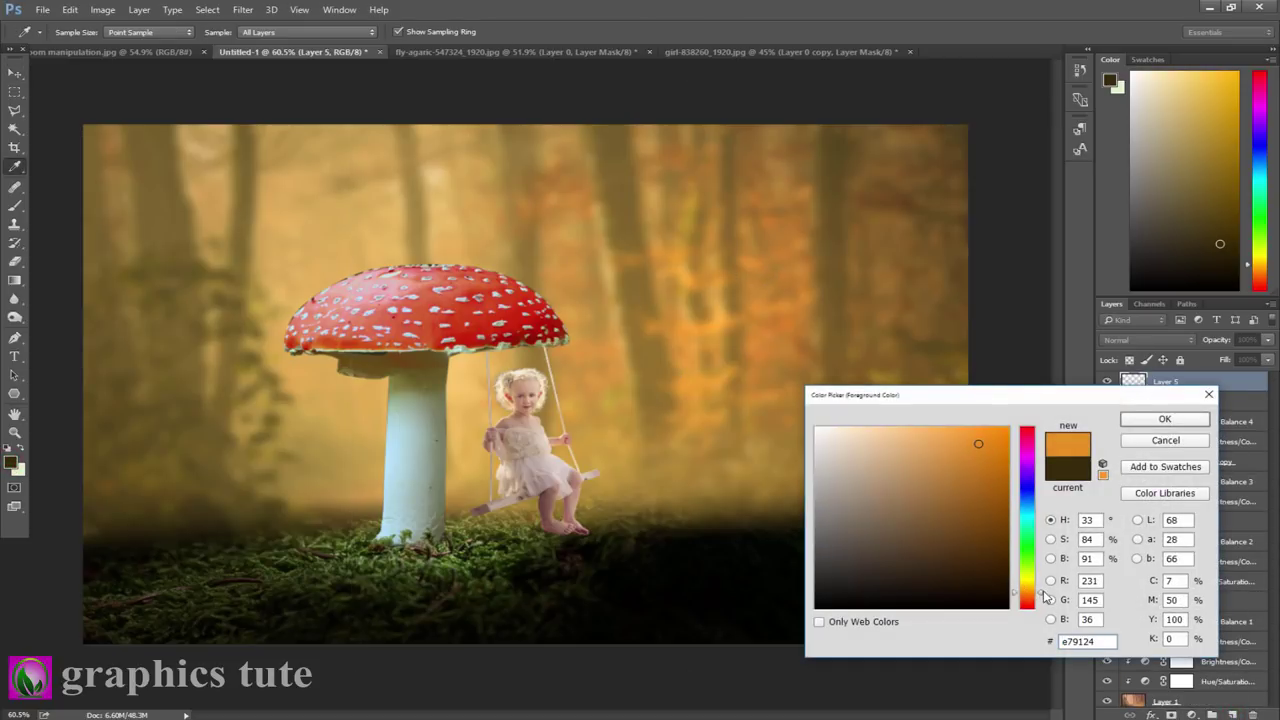
pyautogui.moveTo(1044, 596); pyautogui.dragTo(1050, 577)
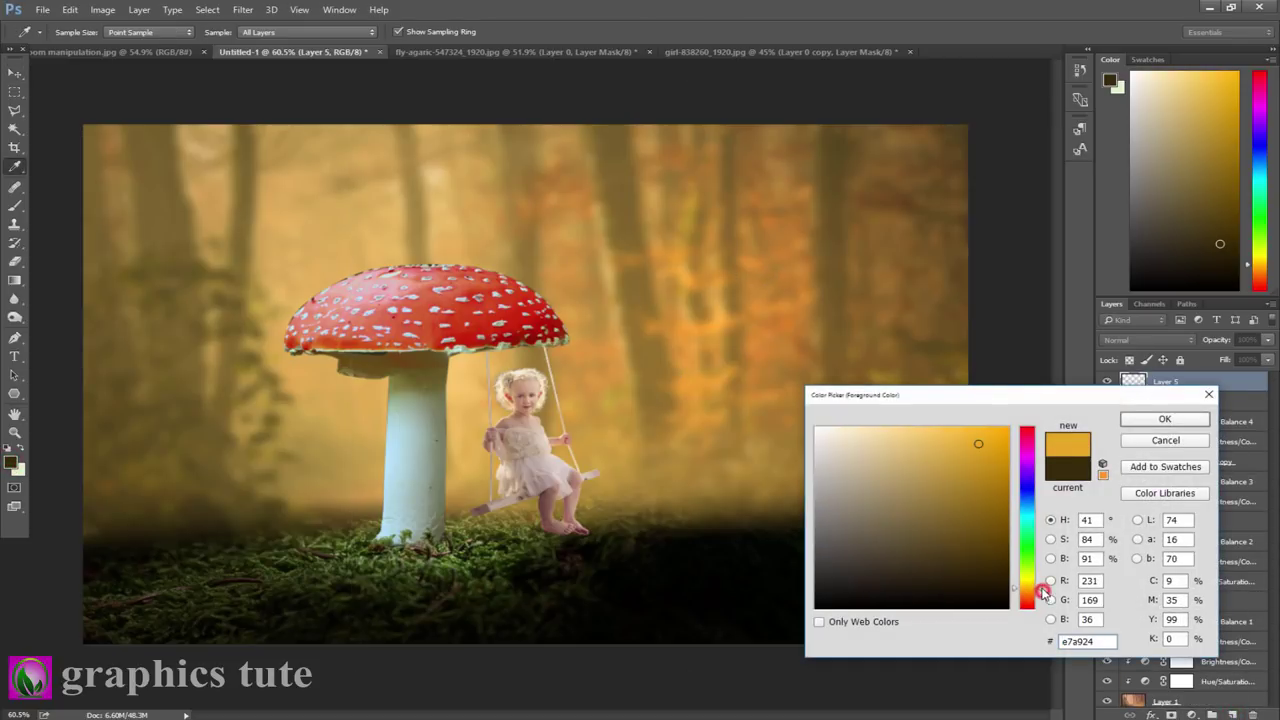
pyautogui.click(1164, 419)
pyautogui.click(15, 204)
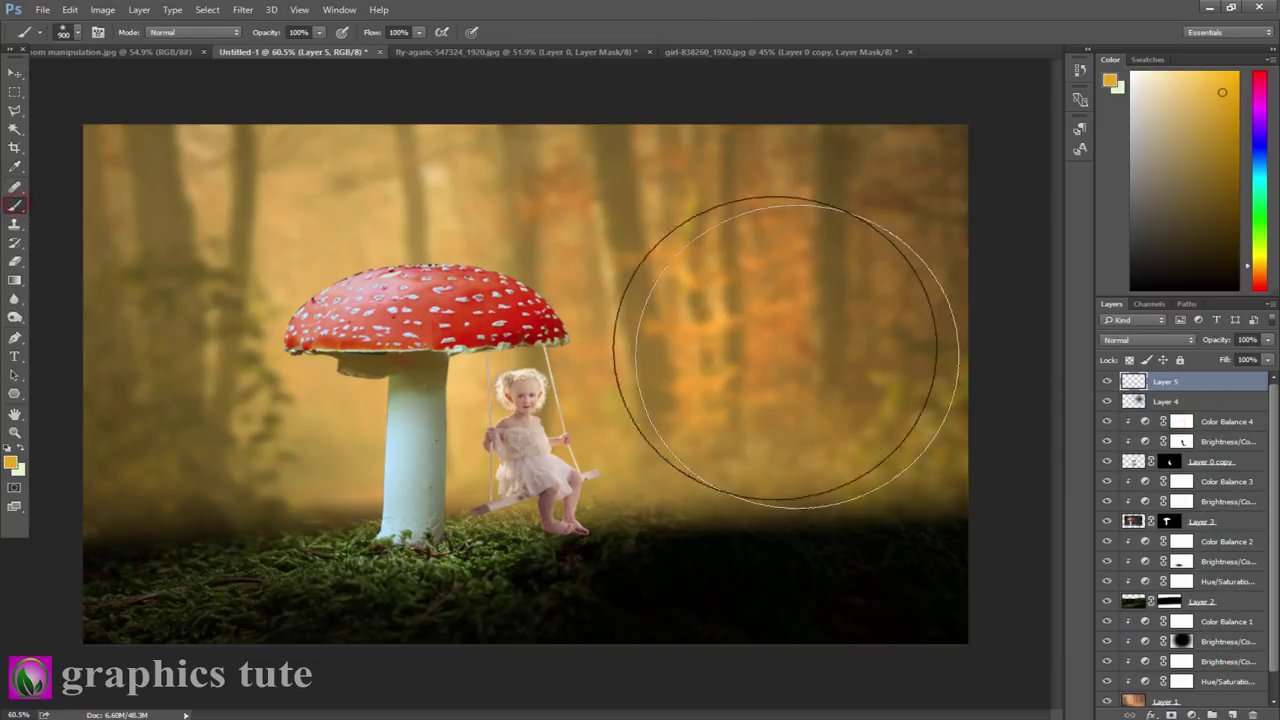
pyautogui.click(731, 326)
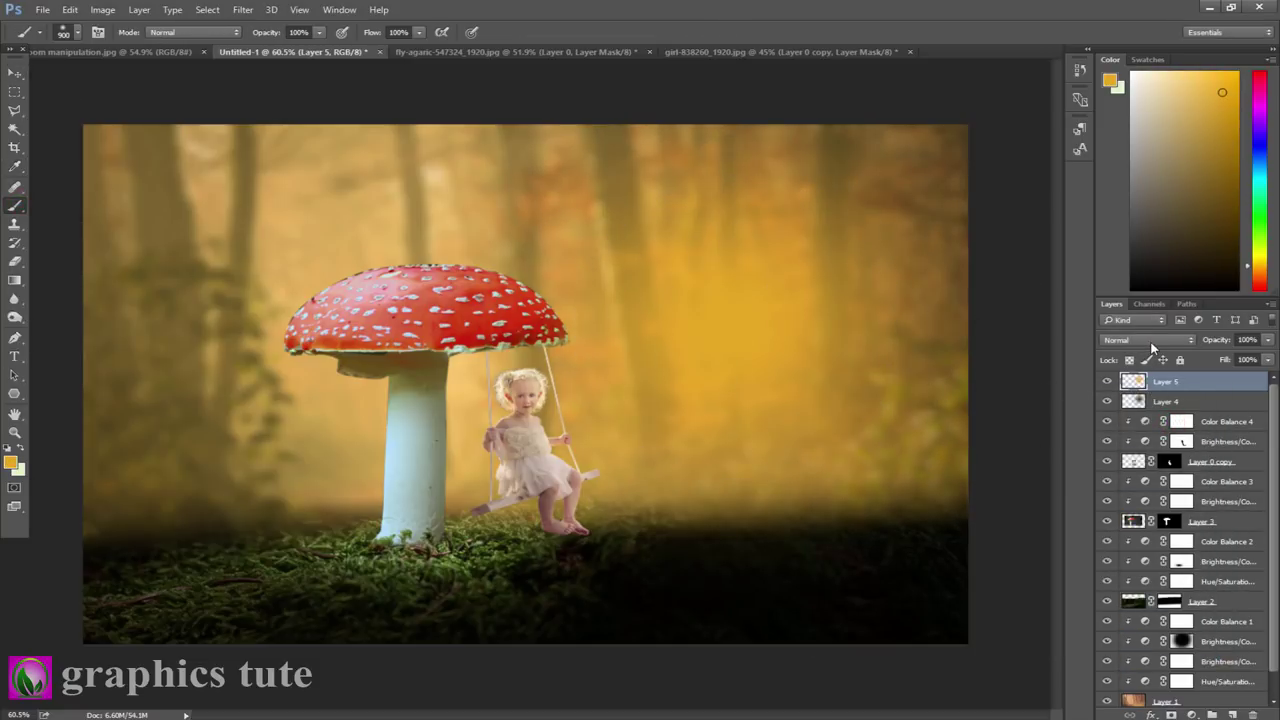
# Set Layer 5's blend mode to Screen after briefly trying Soft Light.
pyautogui.click(1150, 340)
pyautogui.click(1140, 445)
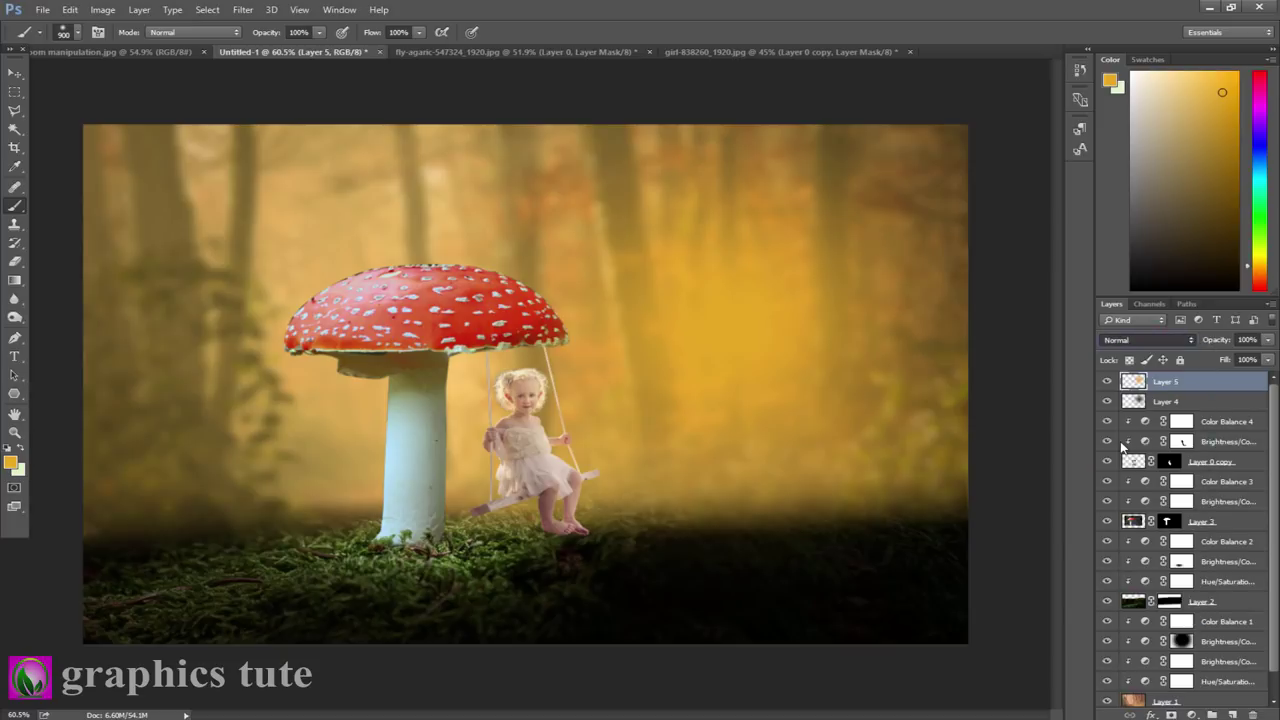
pyautogui.click(1134, 340)
pyautogui.click(1135, 478)
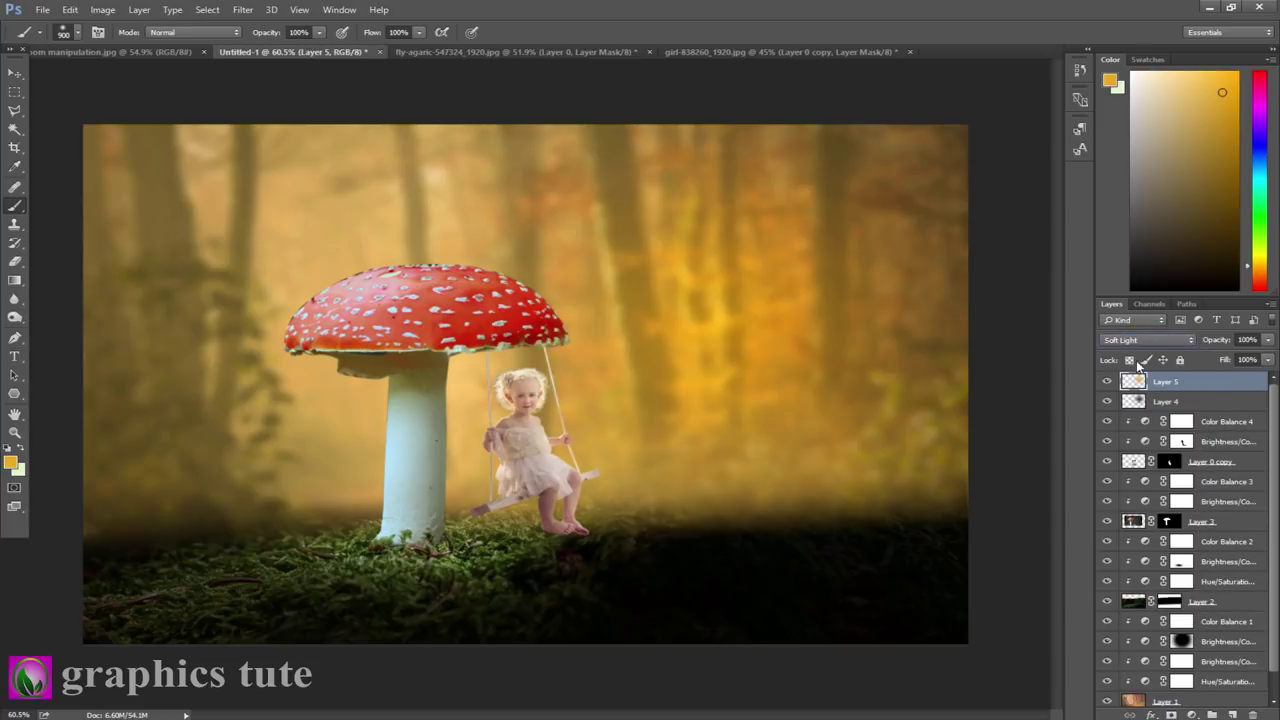
pyautogui.click(1140, 340)
pyautogui.click(1125, 445)
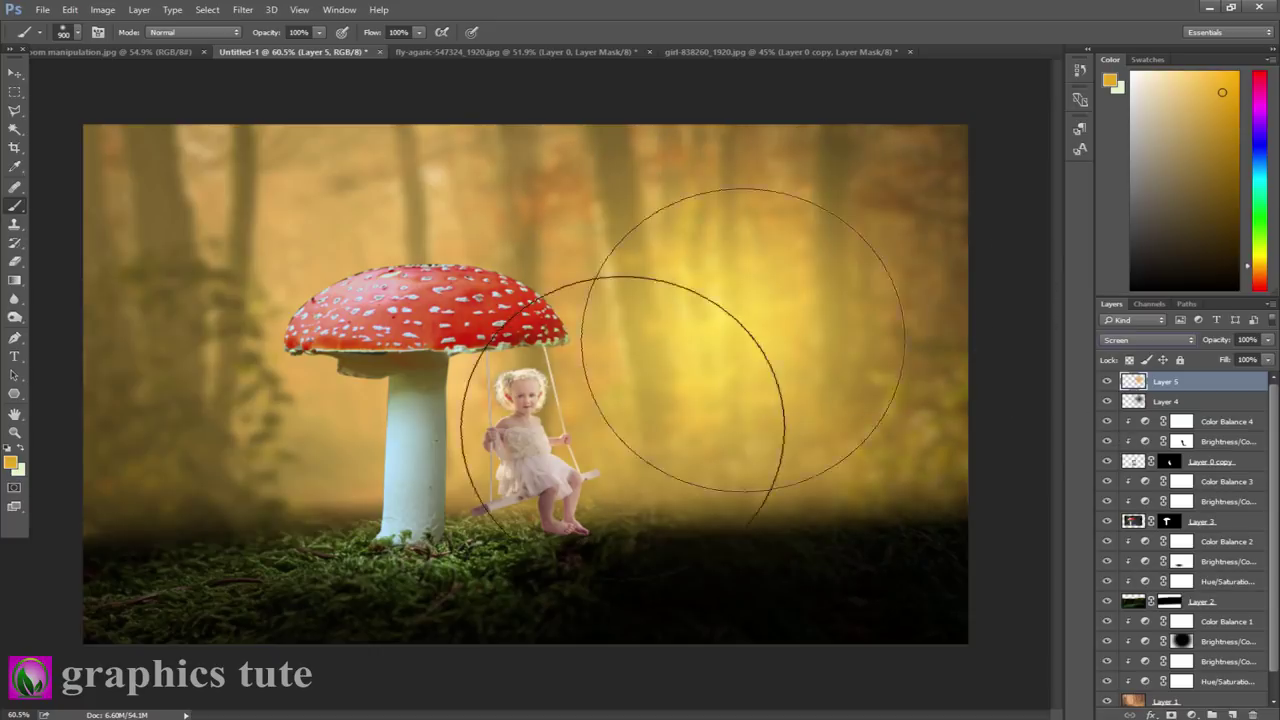
# Enlarge the glow layer to about 112% and raise it slightly.
pyautogui.hotkey('ctrl', 't')
pyautogui.moveTo(389, 647); pyautogui.dragTo(379, 656)
pyautogui.moveTo(768, 472); pyautogui.dragTo(775, 449)
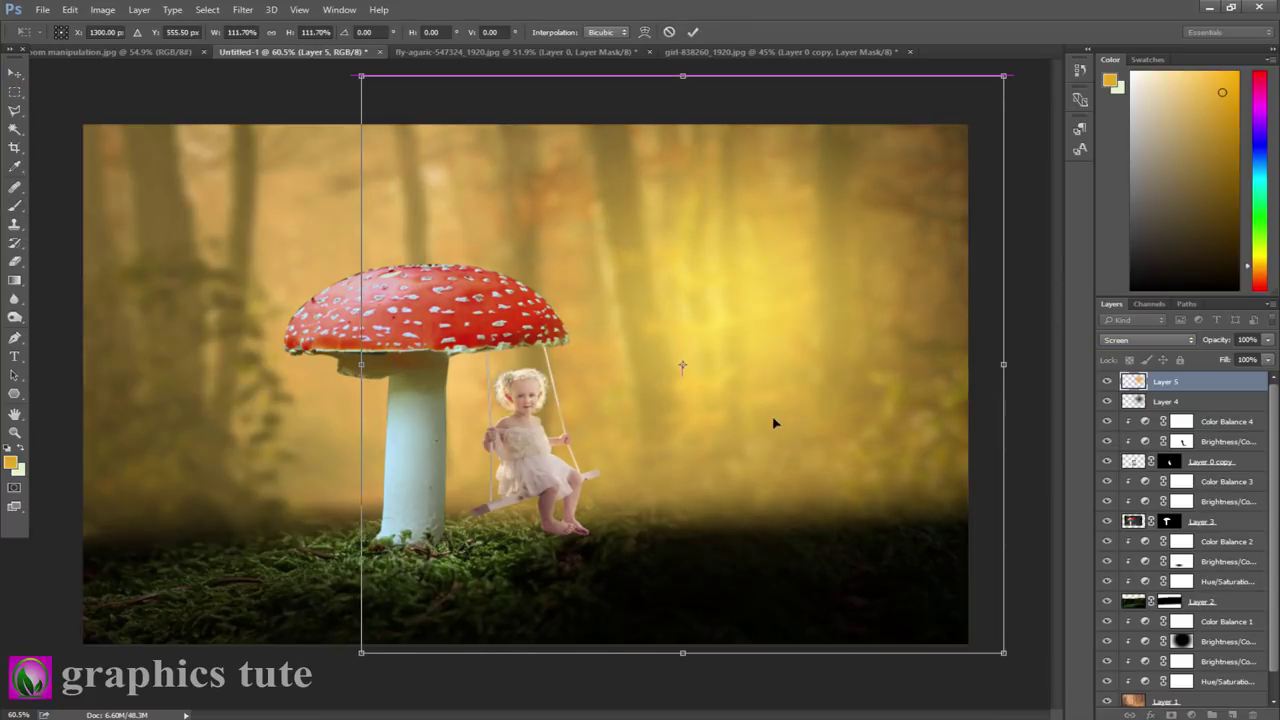
pyautogui.click(692, 32)
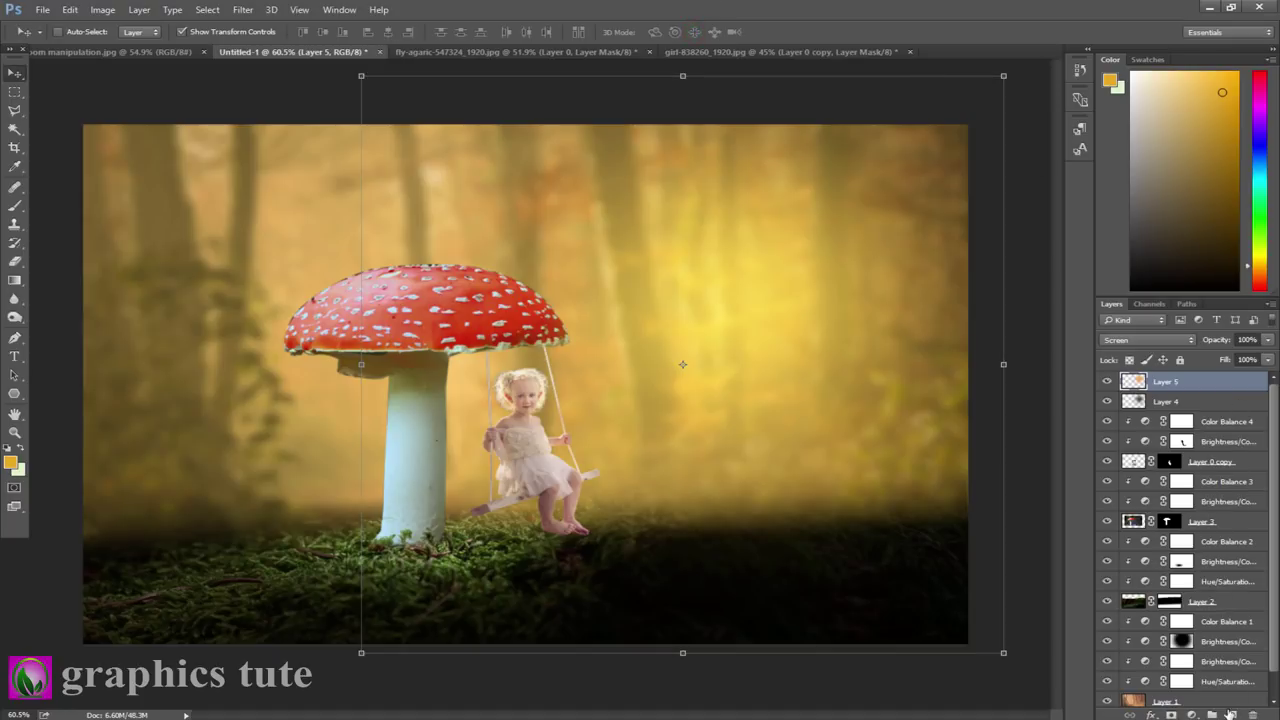
# Add clipped Layer 6 above Color Balance 4 and zoom in on the mushroom.
pyautogui.click(1217, 424)
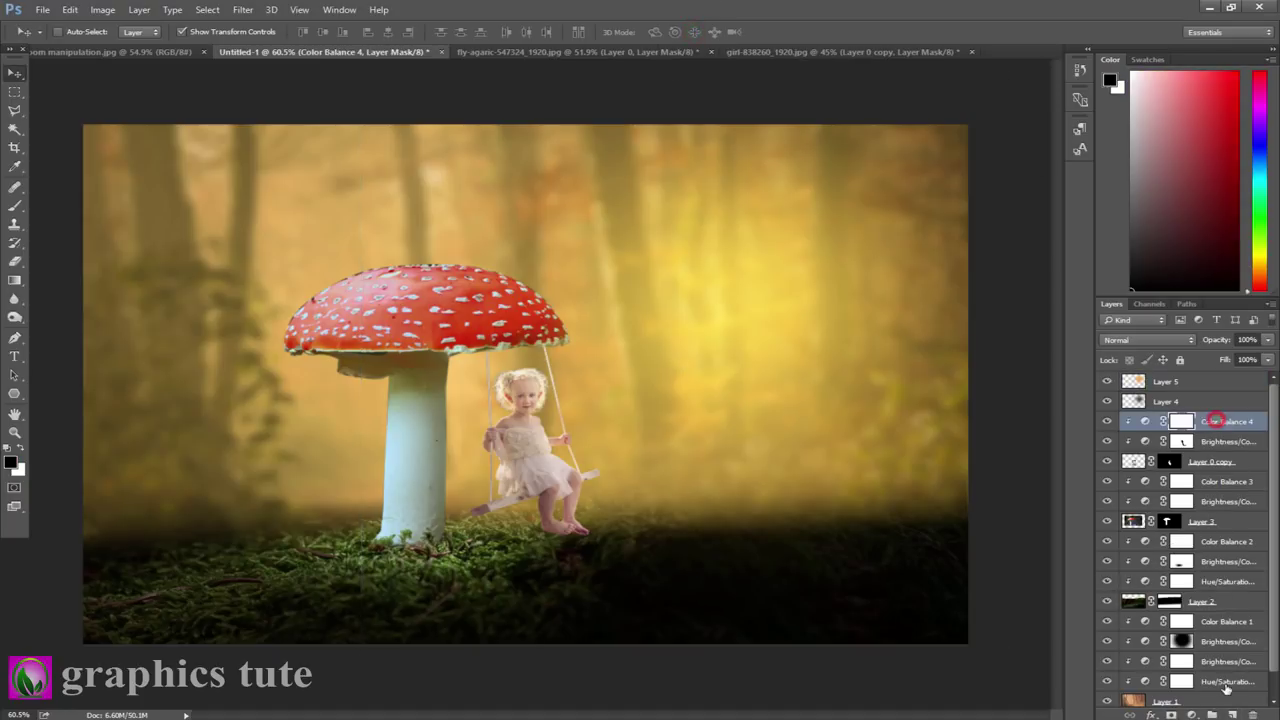
pyautogui.click(1232, 715)
pyautogui.rightClick(1205, 426)
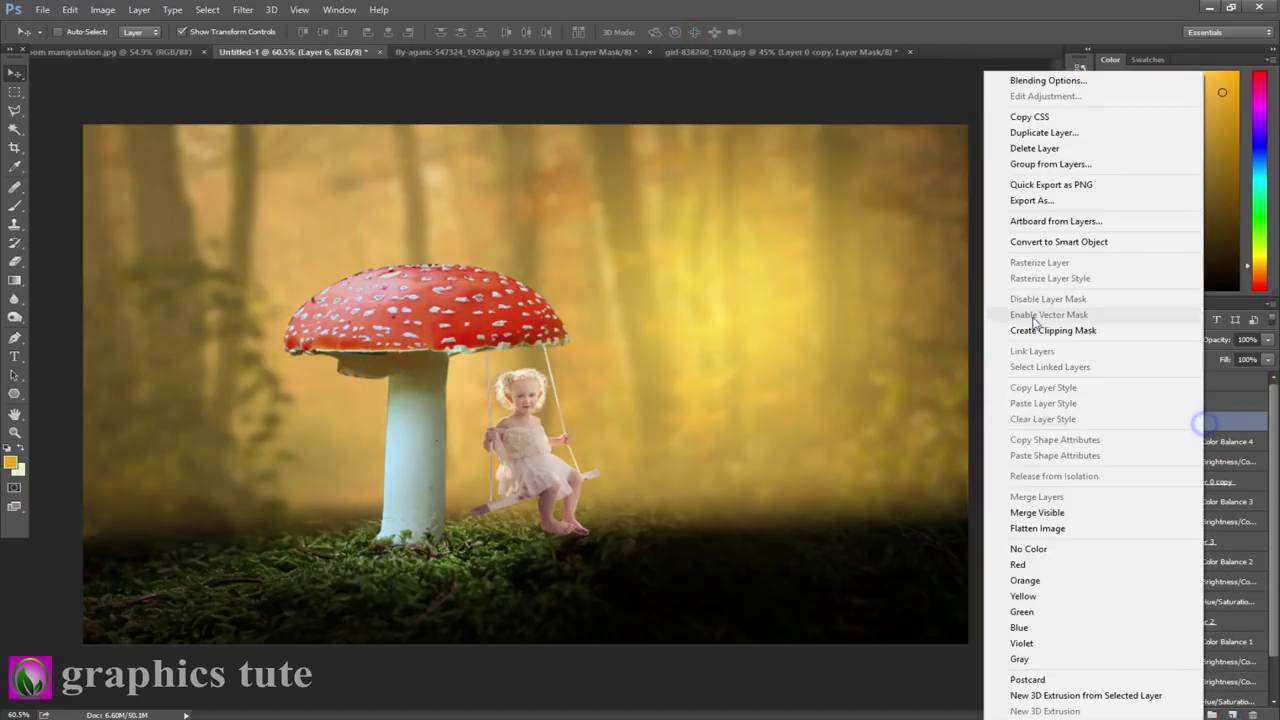
pyautogui.click(1043, 334)
pyautogui.press('z')
pyautogui.click(705, 454)
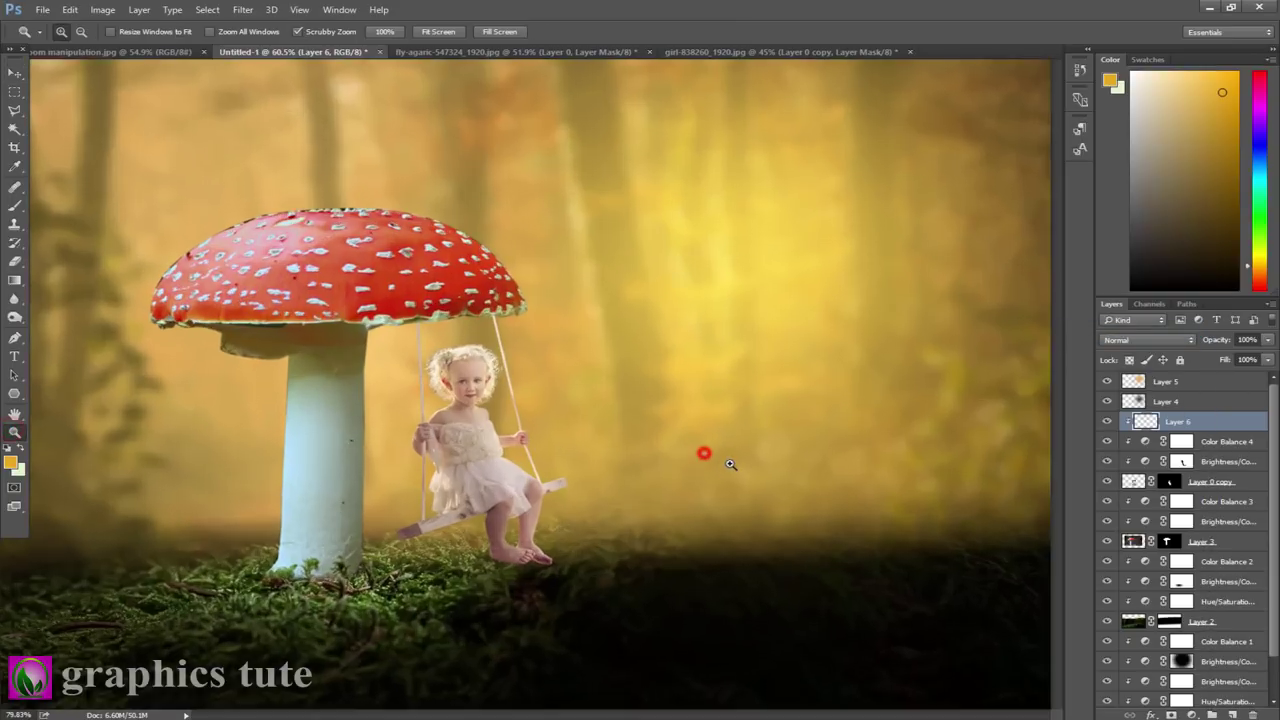
# Set Layer 6 to Screen and paint glow along the cap's right edge and stem.
pyautogui.click(1184, 340)
pyautogui.click(1125, 437)
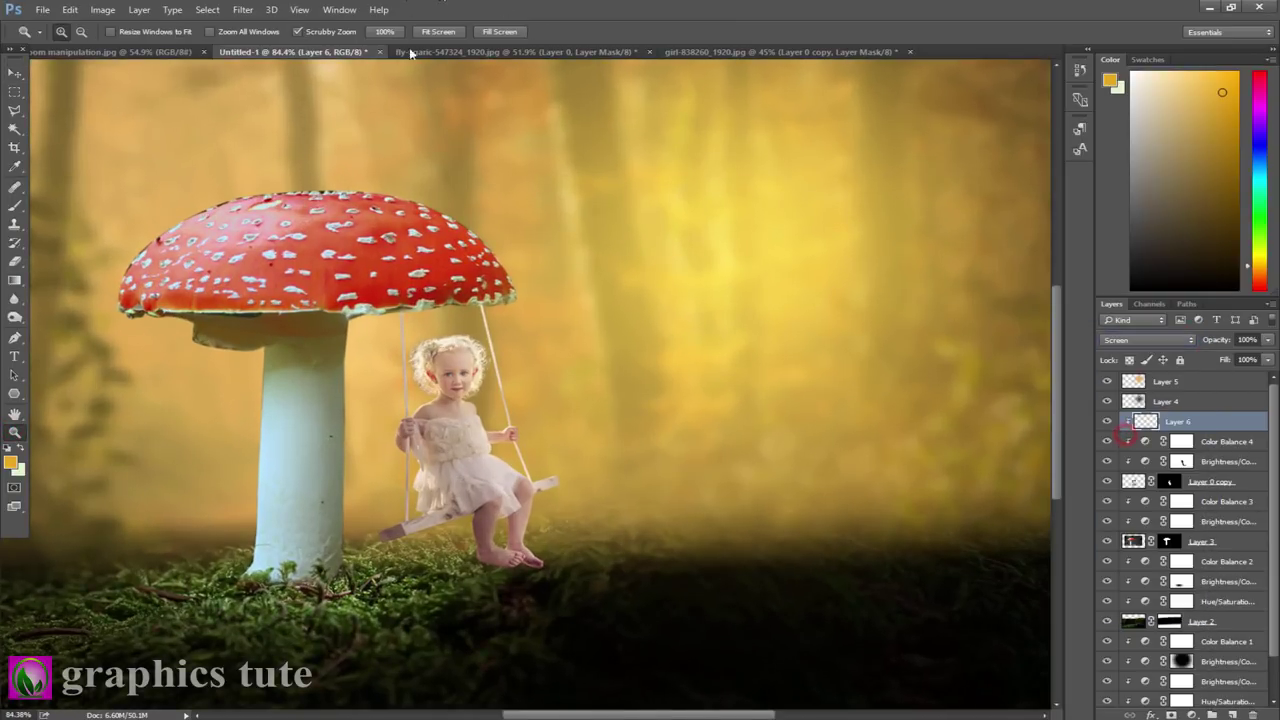
pyautogui.click(14, 207)
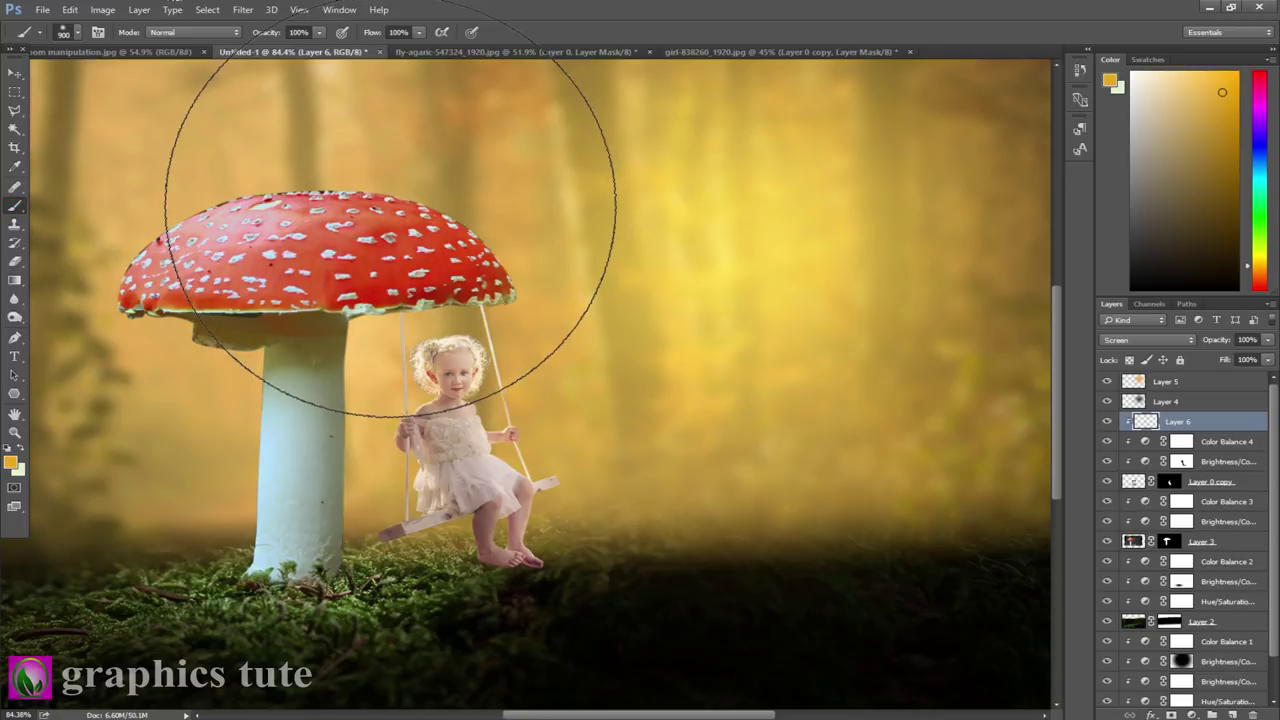
pyautogui.press('[')
pyautogui.press('[')
pyautogui.press('[')
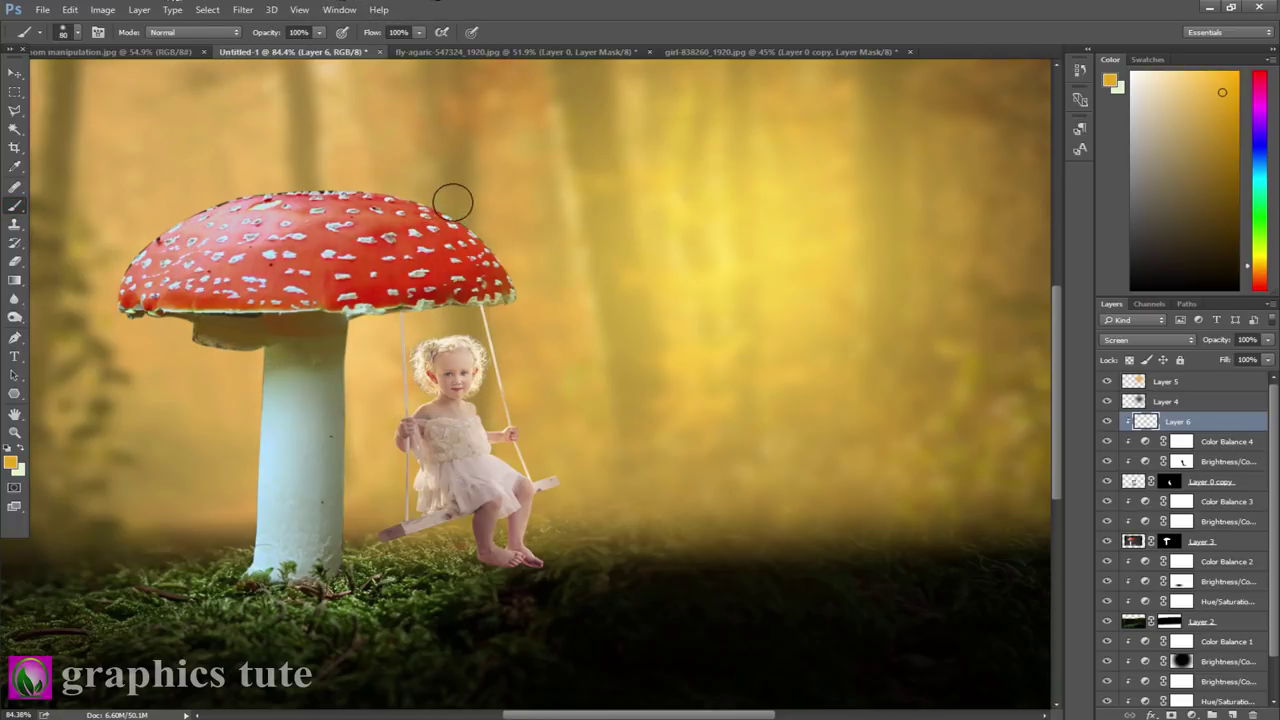
pyautogui.click(447, 202)
pyautogui.moveTo(469, 215); pyautogui.dragTo(455, 211)
pyautogui.moveTo(361, 335); pyautogui.dragTo(350, 525)
# Move Layer 6 below Layer 0 copy, clip it to the mushroom, and set 82% opacity.
pyautogui.moveTo(1208, 421); pyautogui.dragTo(1173, 484)
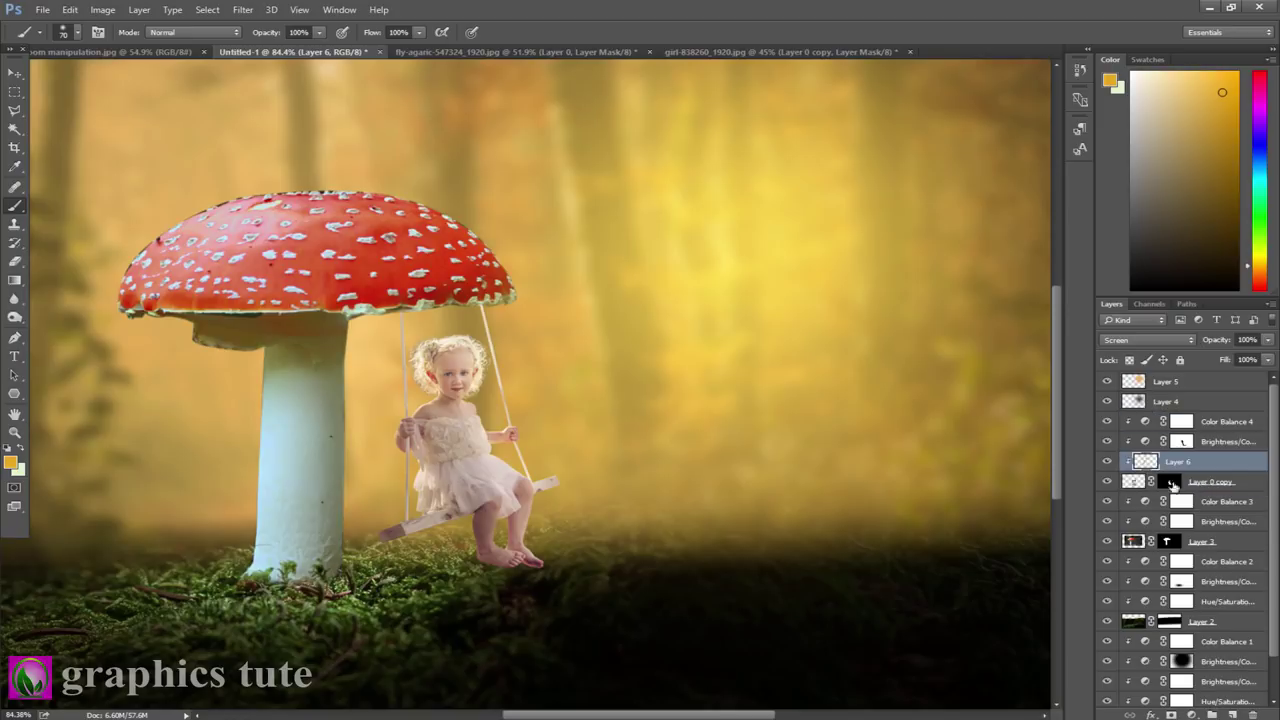
pyautogui.moveTo(1197, 464); pyautogui.dragTo(1190, 488)
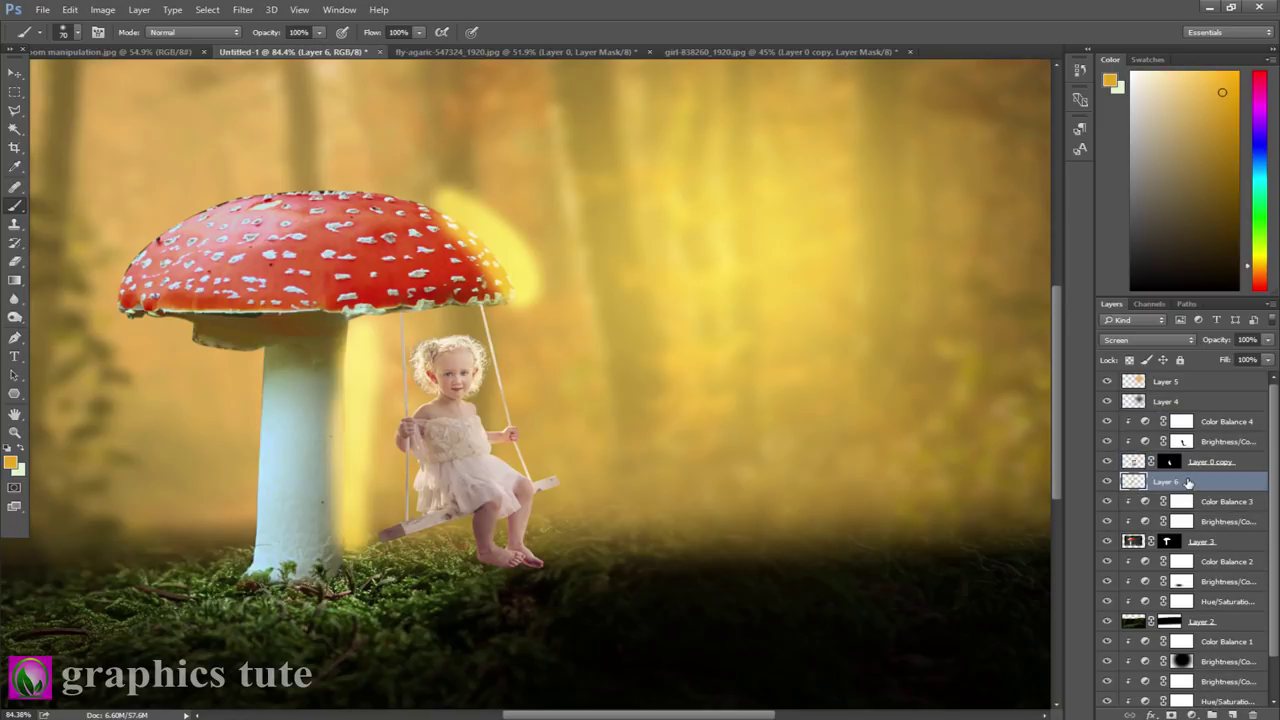
pyautogui.rightClick(1188, 482)
pyautogui.click(1035, 330)
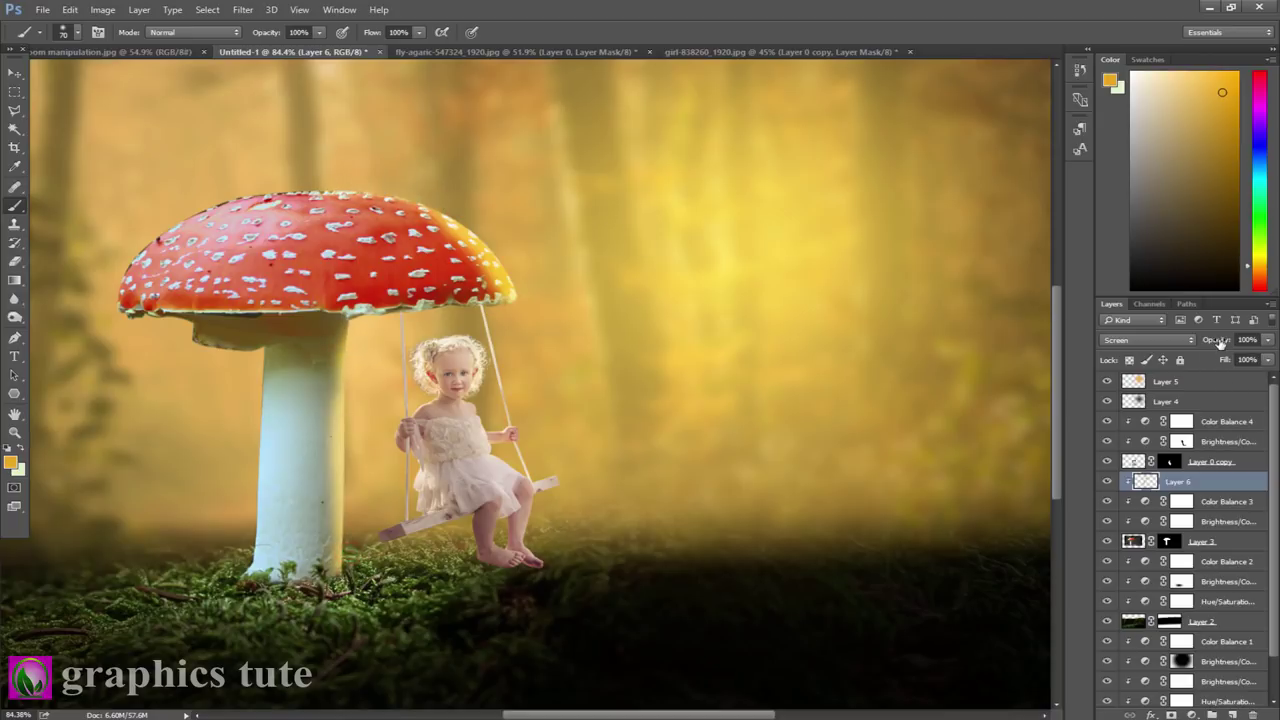
pyautogui.moveTo(1220, 343); pyautogui.dragTo(1204, 343)
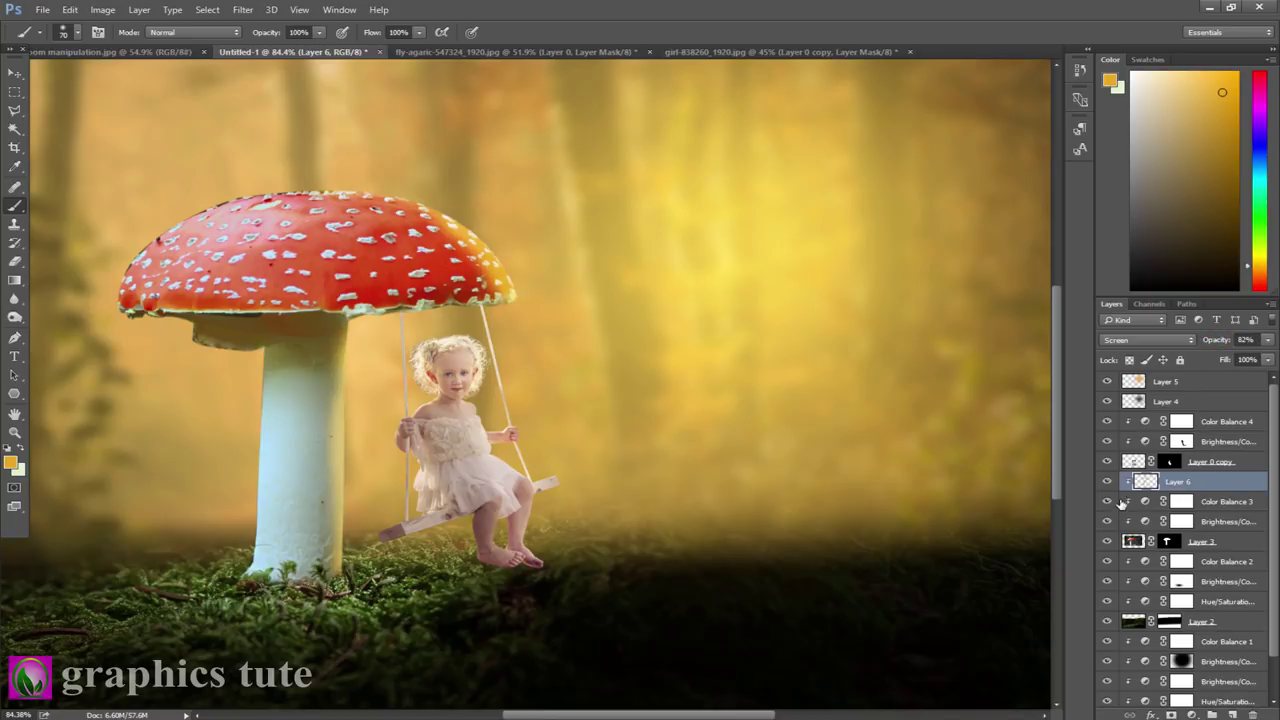
# Add a new Screen-mode layer above Color Balance 4, clipped to the girl.
pyautogui.click(1214, 423)
pyautogui.click(1236, 714)
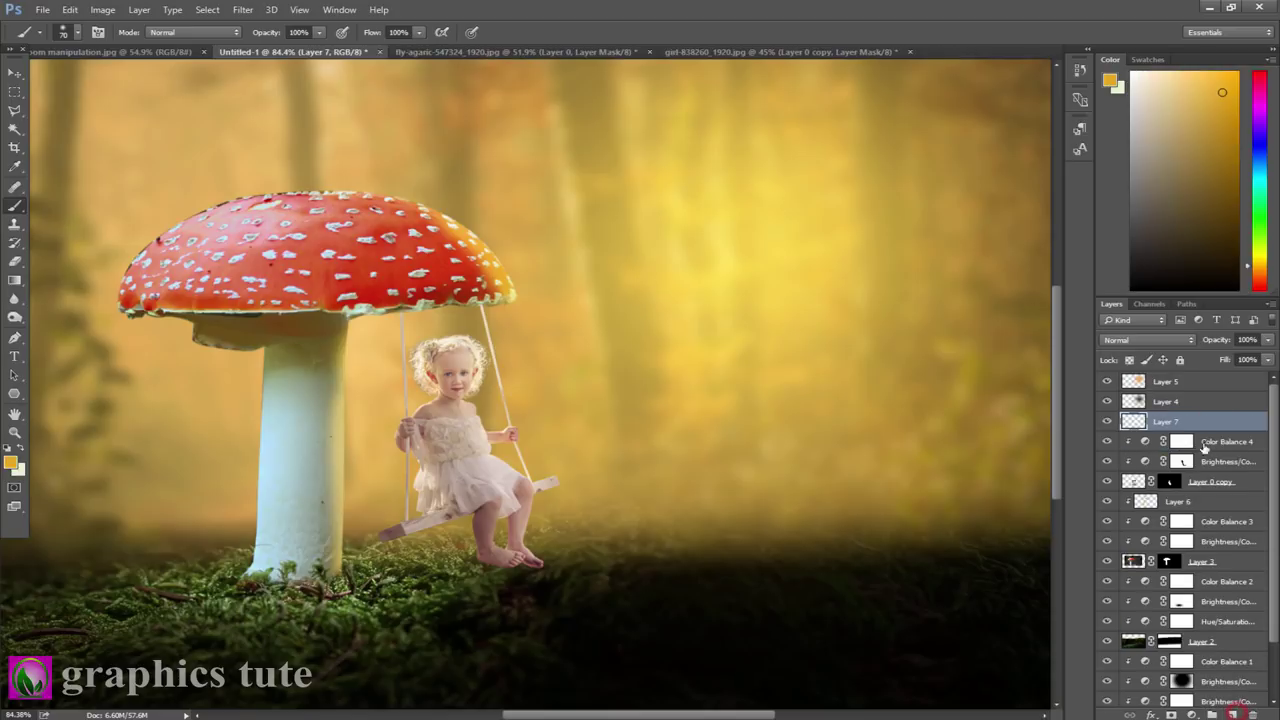
pyautogui.rightClick(1214, 421)
pyautogui.click(1041, 331)
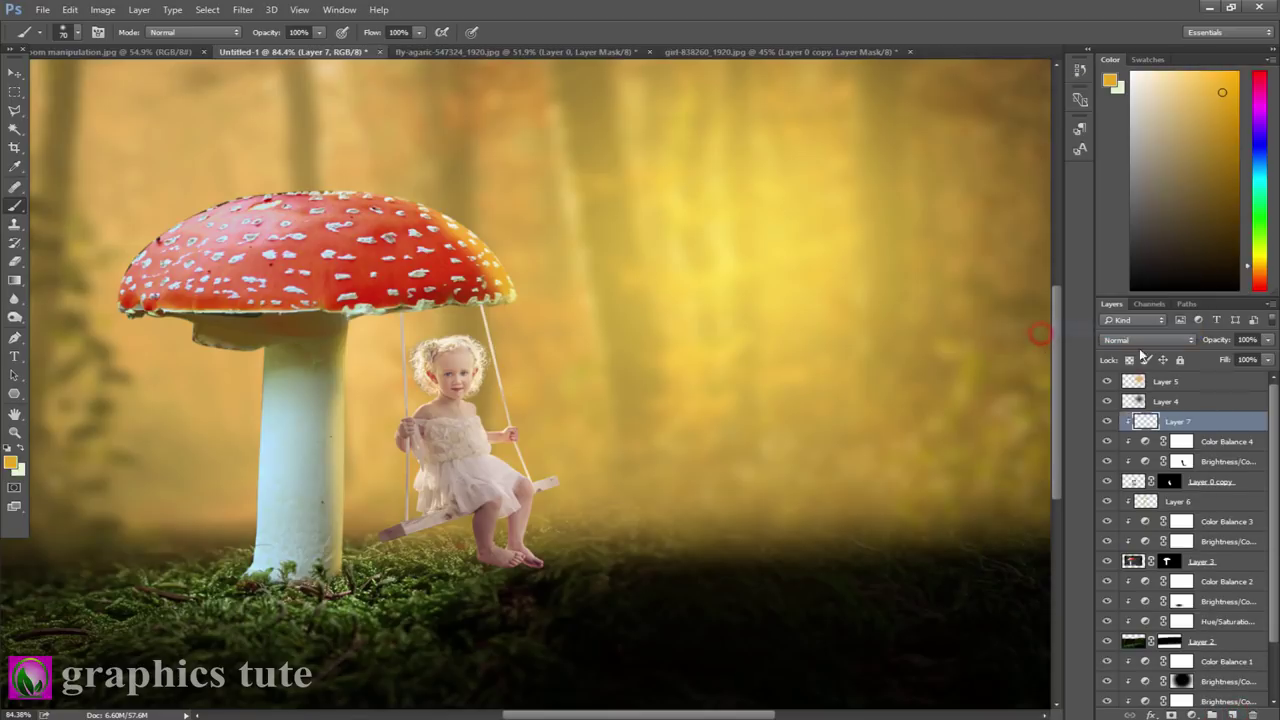
pyautogui.click(1148, 340)
pyautogui.click(1140, 435)
# Paint glow along the swing's right rope at 85% opacity, then zoom out.
pyautogui.moveTo(507, 376)
pyautogui.mouseDown()
pyautogui.moveTo(551, 480)
pyautogui.moveTo(508, 443)
pyautogui.moveTo(517, 491)
pyautogui.moveTo(555, 552)
pyautogui.mouseUp()
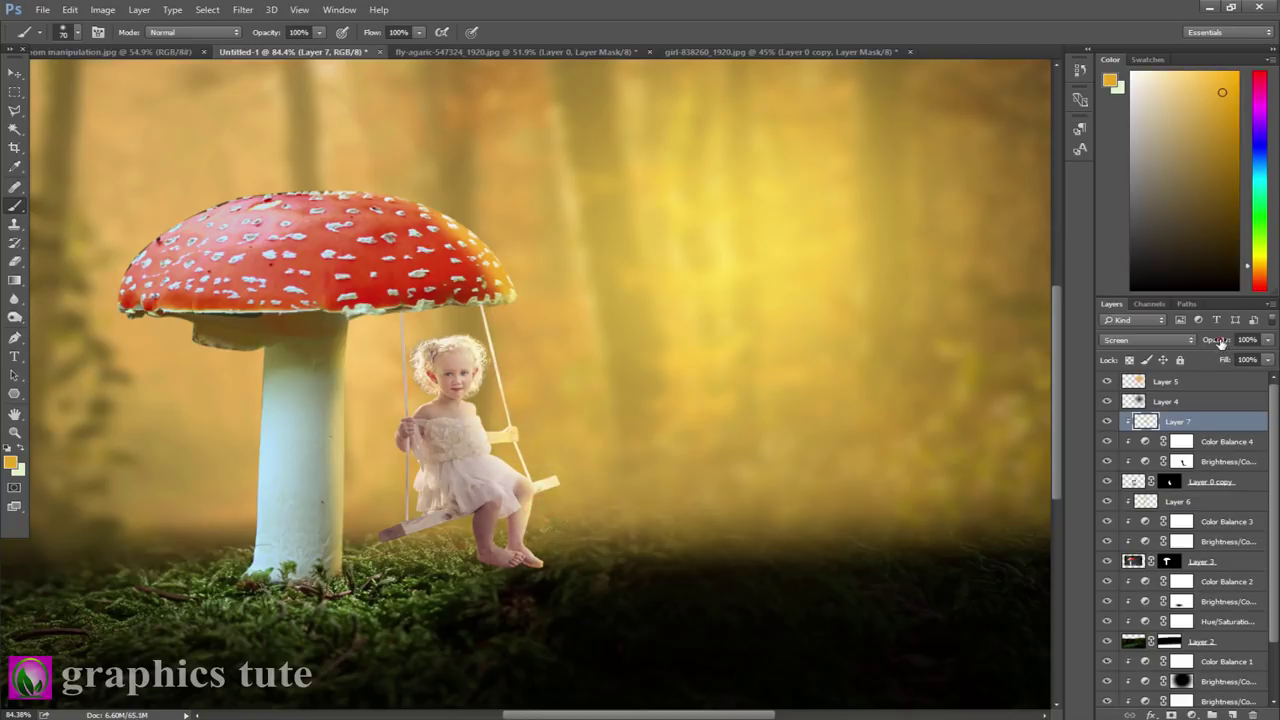
pyautogui.moveTo(1220, 342); pyautogui.dragTo(1210, 340)
pyautogui.press('Return')
pyautogui.click(14, 432)
pyautogui.moveTo(763, 414)
pyautogui.mouseDown()
pyautogui.moveTo(628, 369)
pyautogui.moveTo(677, 366)
pyautogui.mouseUp()
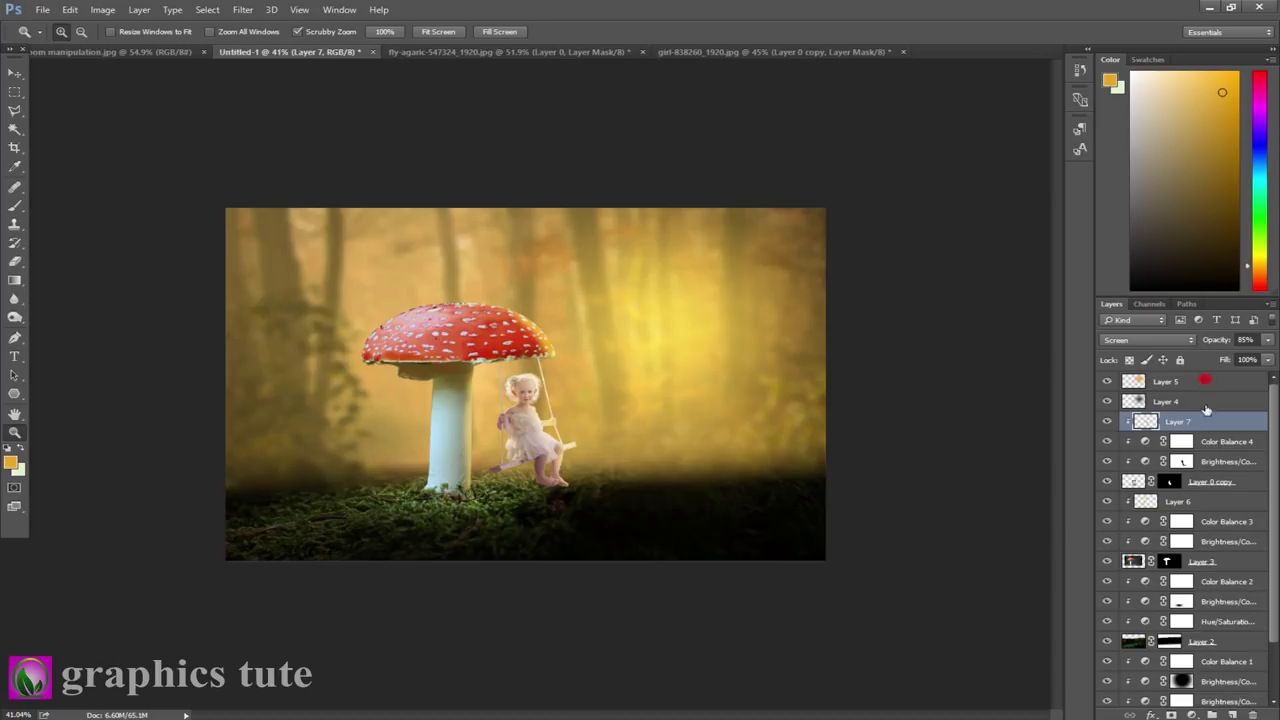
# Add a gradient fill layer above Layer 5 using a blue-and-purple preset.
pyautogui.click(1205, 381)
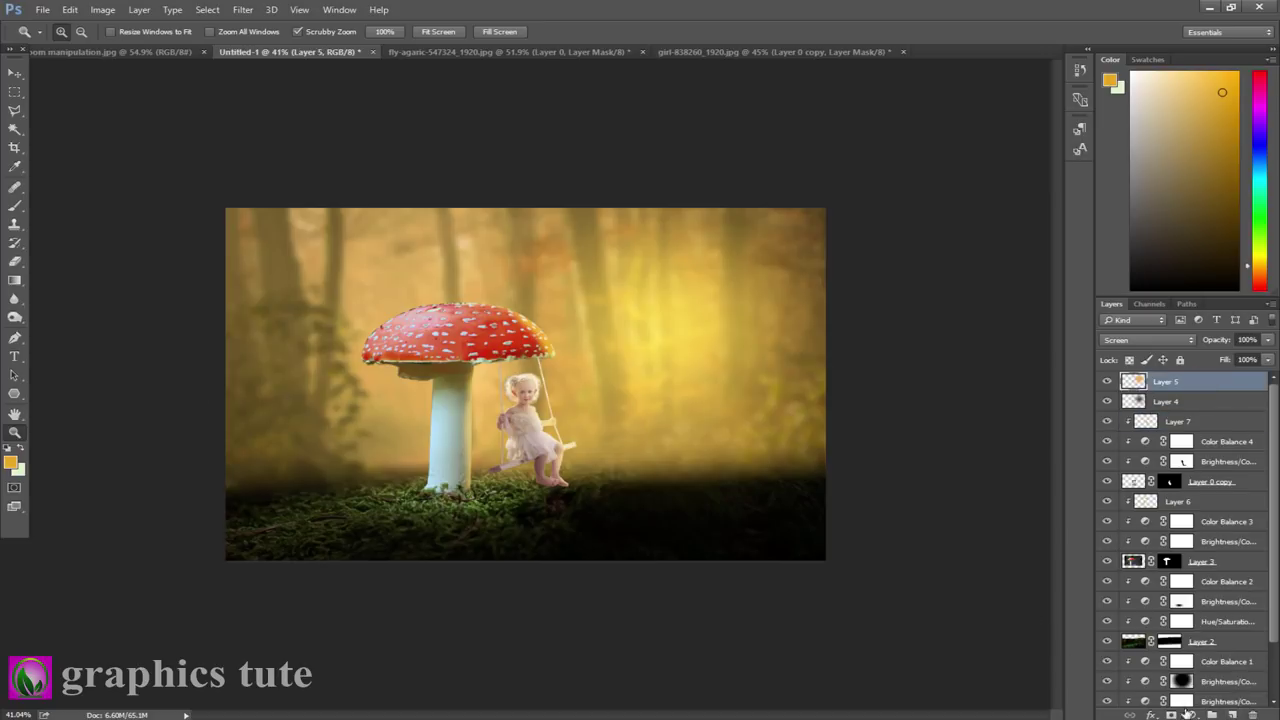
pyautogui.click(1186, 708)
pyautogui.click(1137, 421)
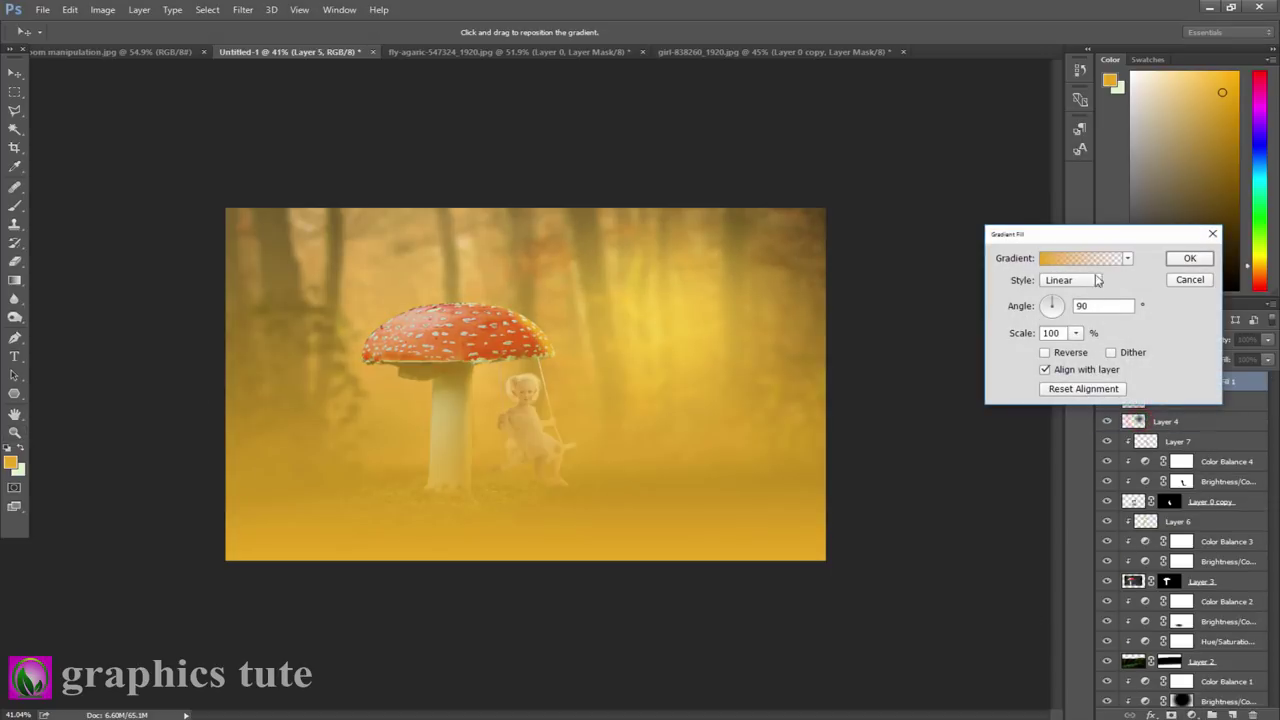
pyautogui.click(1128, 260)
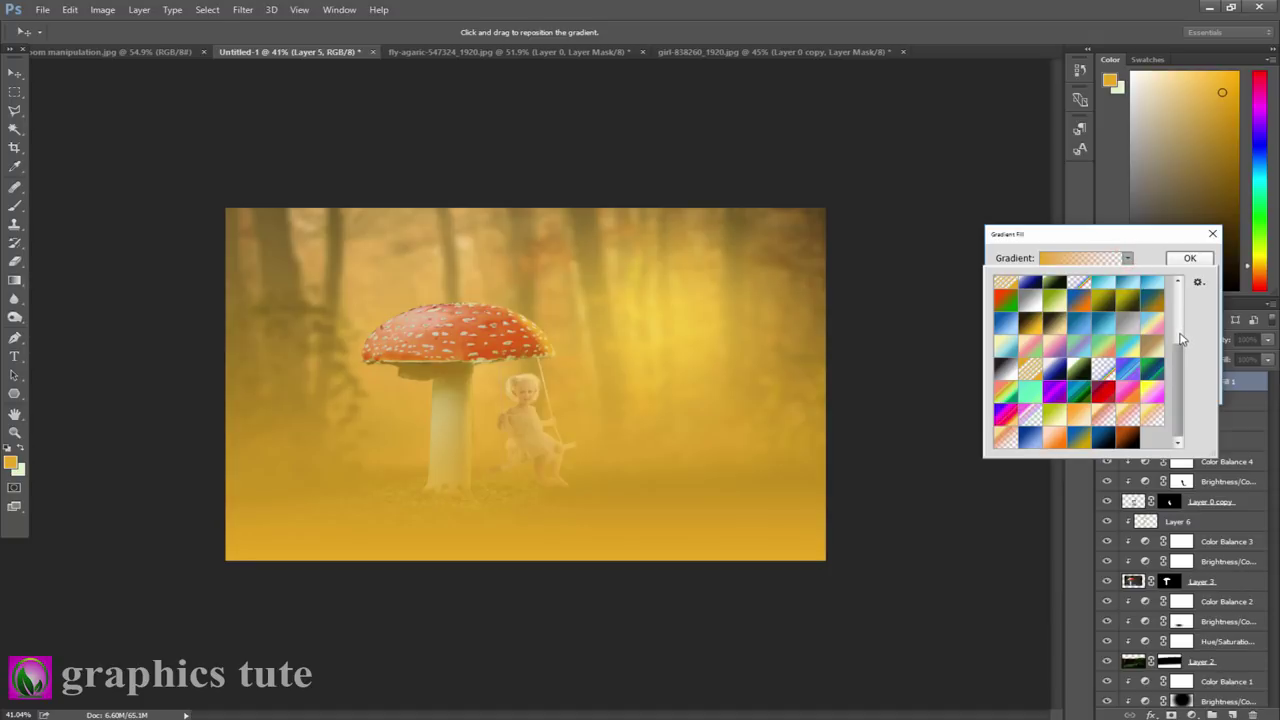
pyautogui.click(1180, 337)
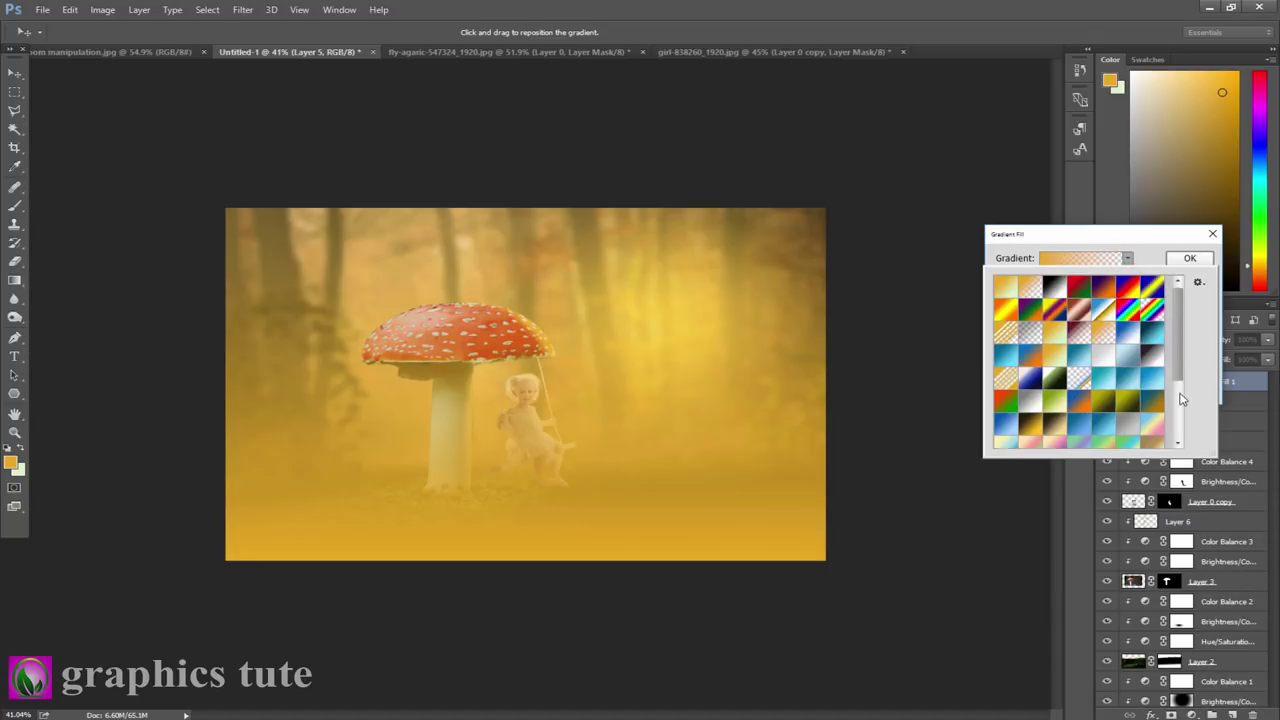
pyautogui.moveTo(1178, 373); pyautogui.dragTo(1174, 438)
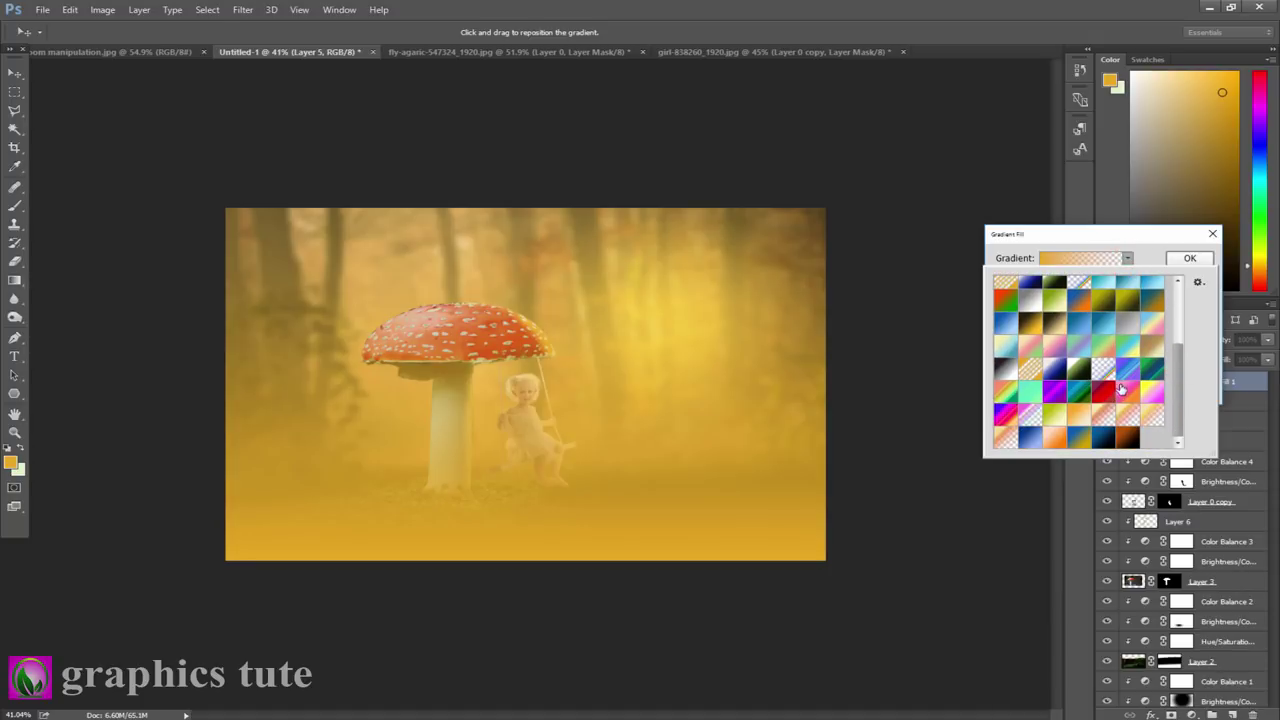
pyautogui.click(1121, 387)
pyautogui.click(1140, 248)
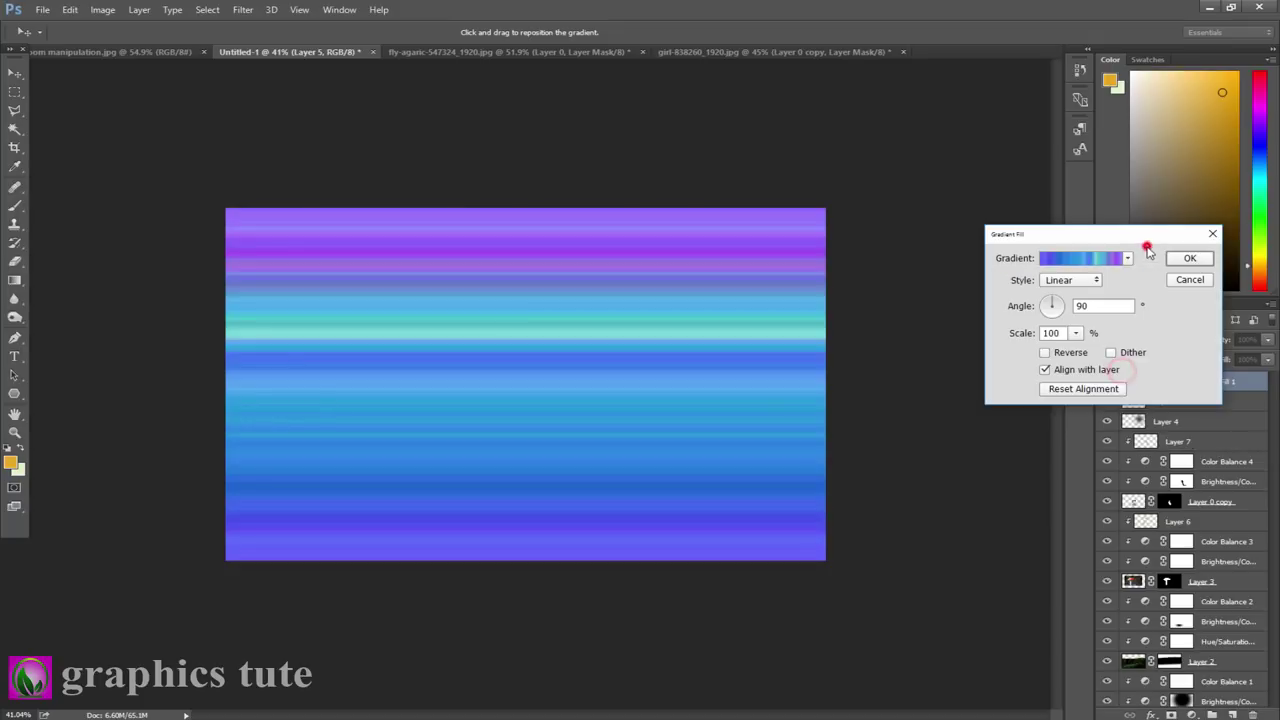
# Set the gradient to Angle style centred on the top-right corner.
pyautogui.click(1093, 284)
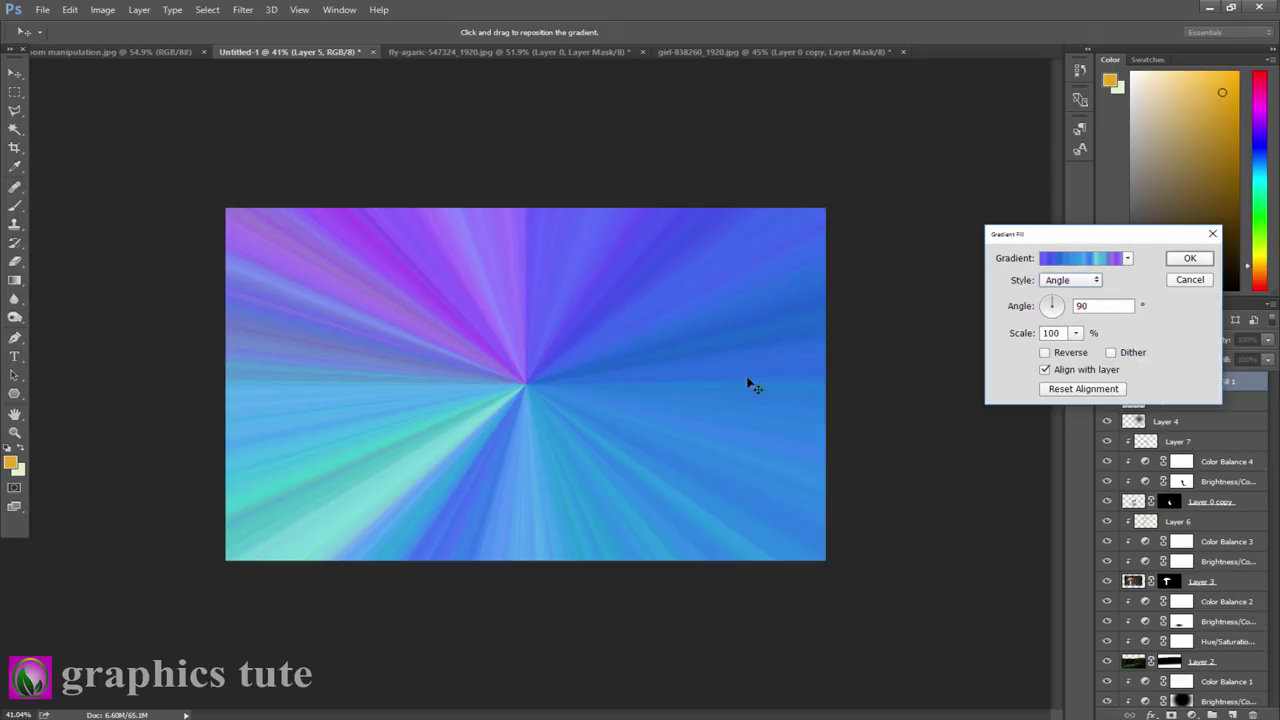
pyautogui.moveTo(517, 393); pyautogui.dragTo(822, 216)
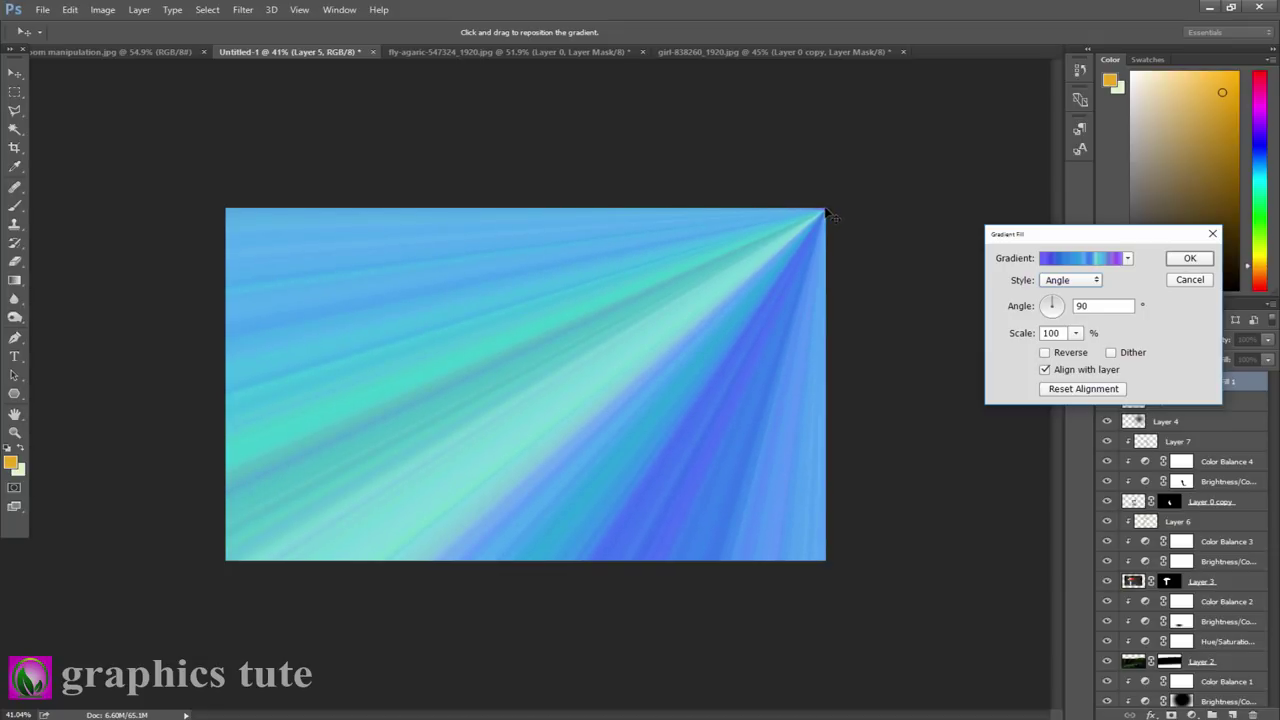
pyautogui.click(1190, 259)
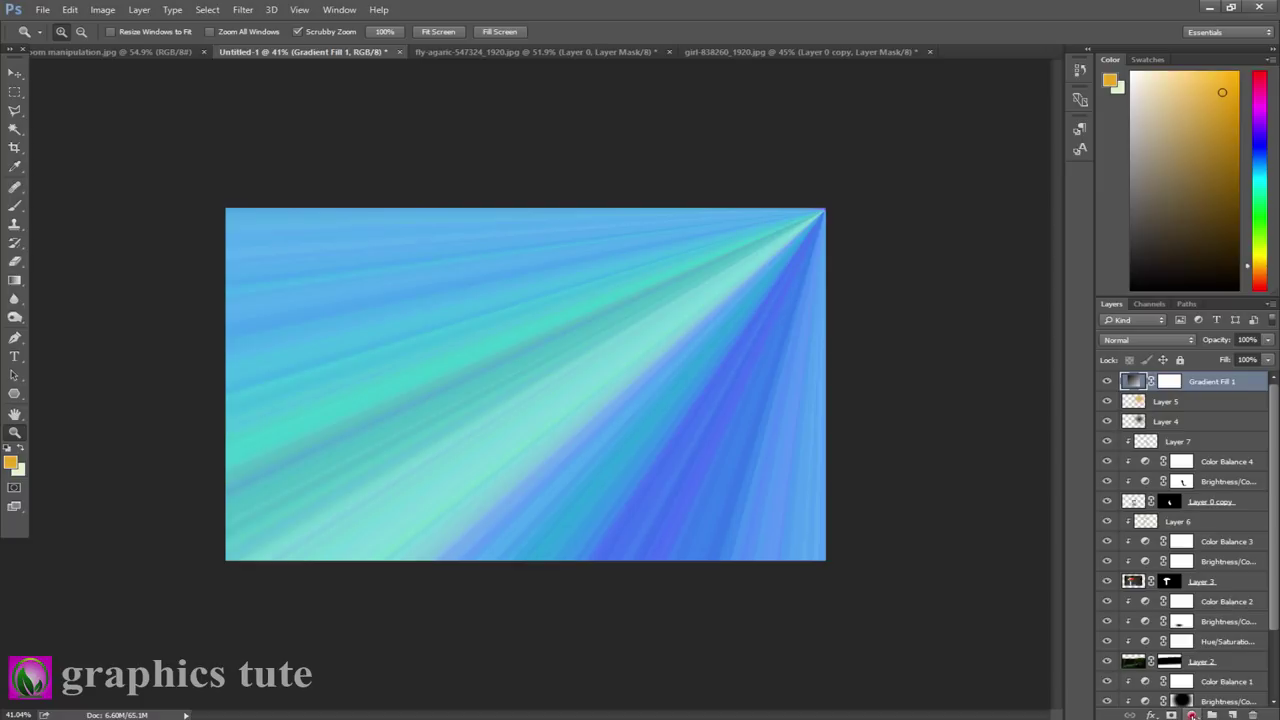
# Add a Black & White adjustment clipped to the gradient, with Reds lowered to 11.
pyautogui.click(1191, 715)
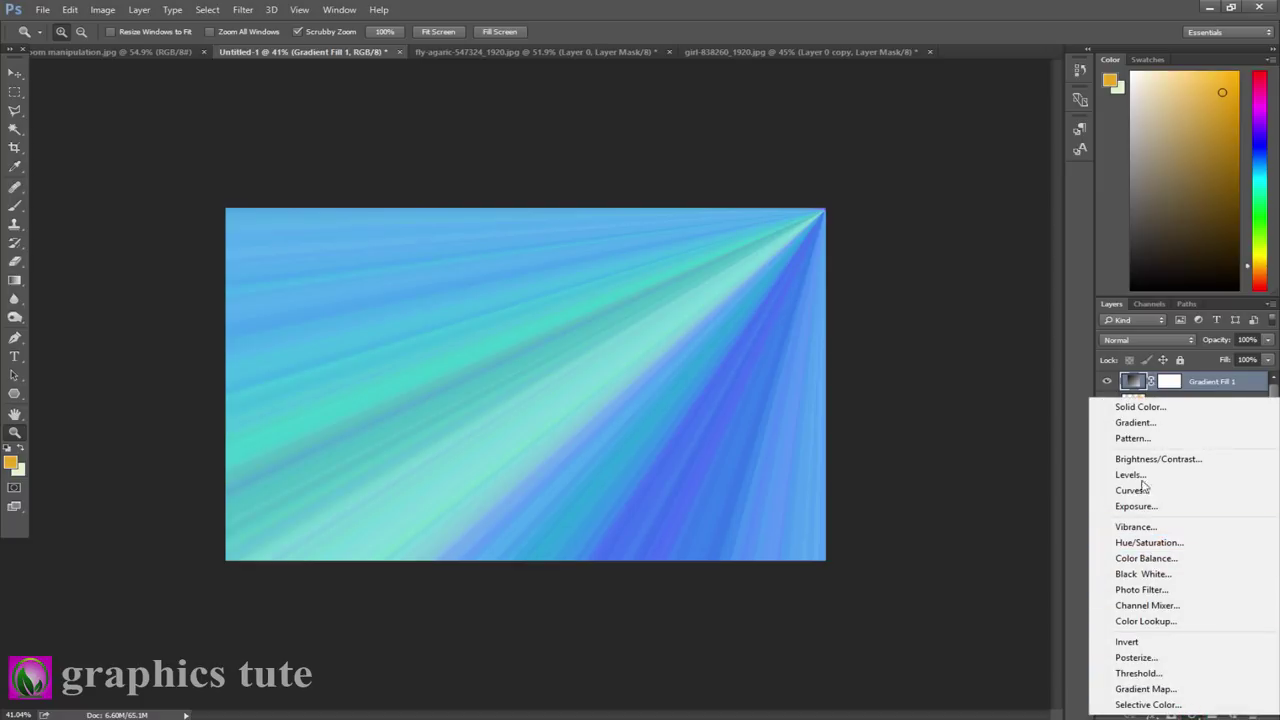
pyautogui.click(1152, 575)
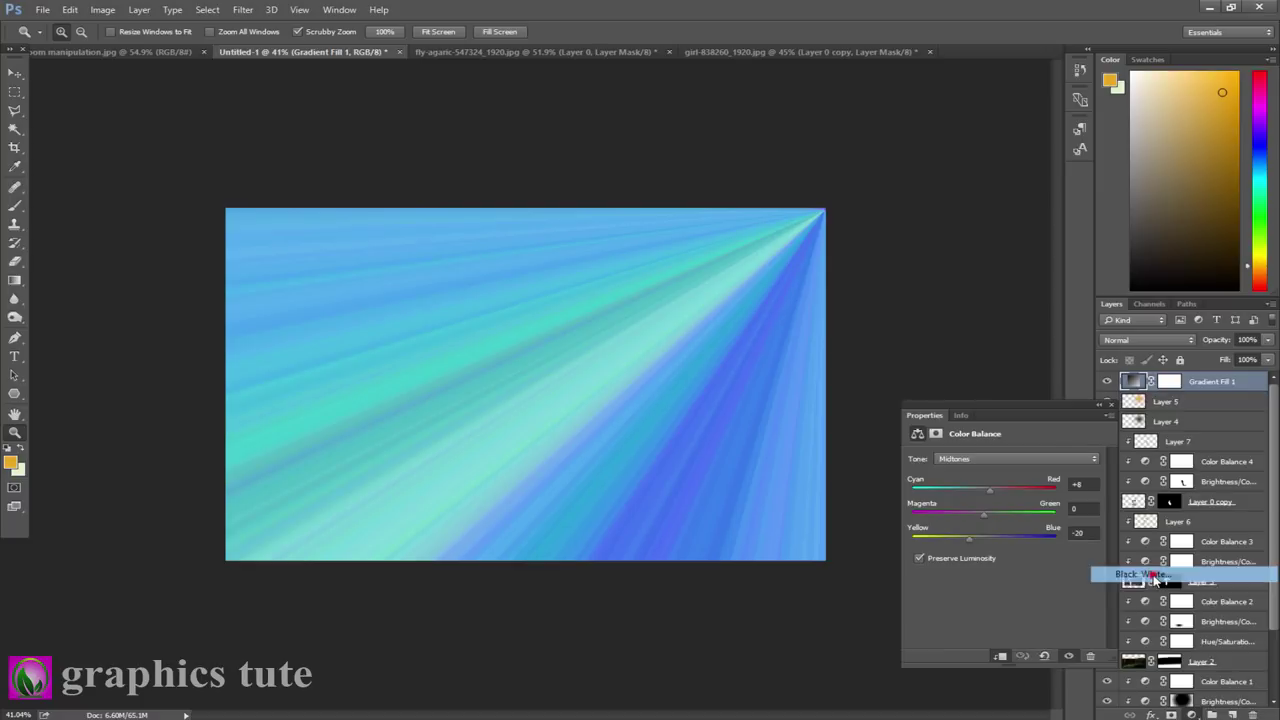
pyautogui.click(1000, 656)
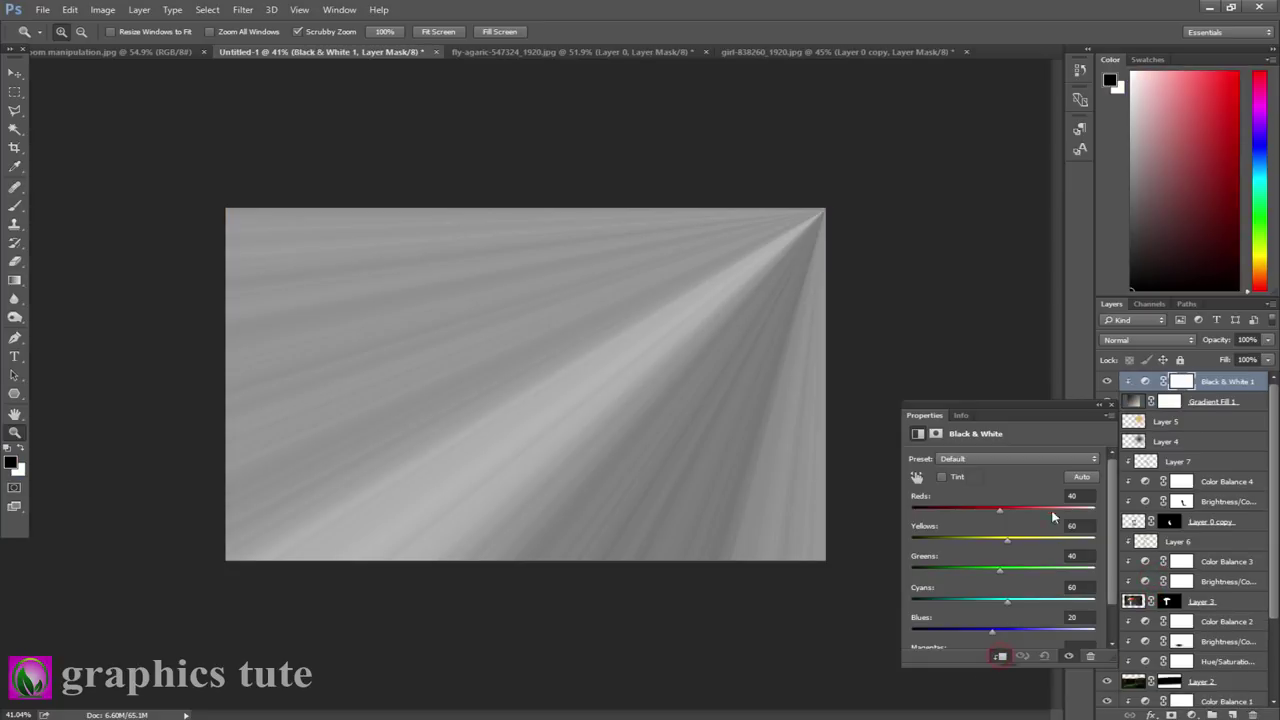
pyautogui.moveTo(998, 509); pyautogui.dragTo(988, 510)
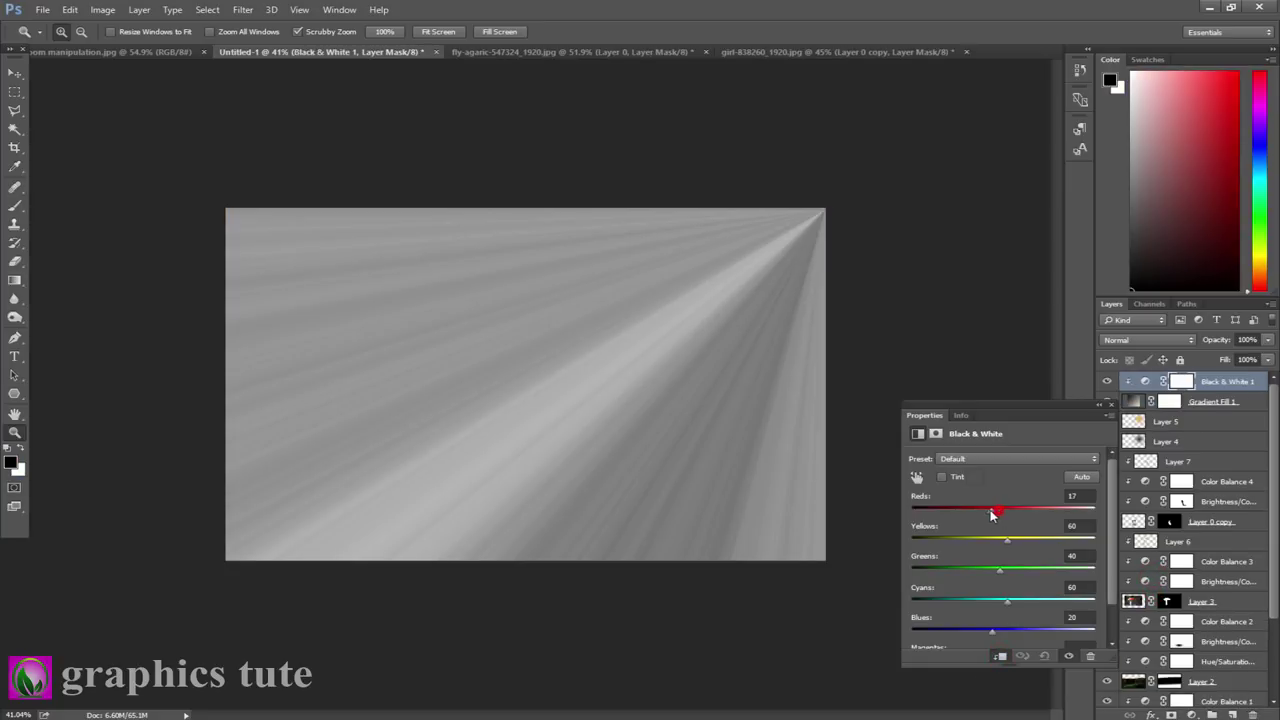
pyautogui.click(1110, 405)
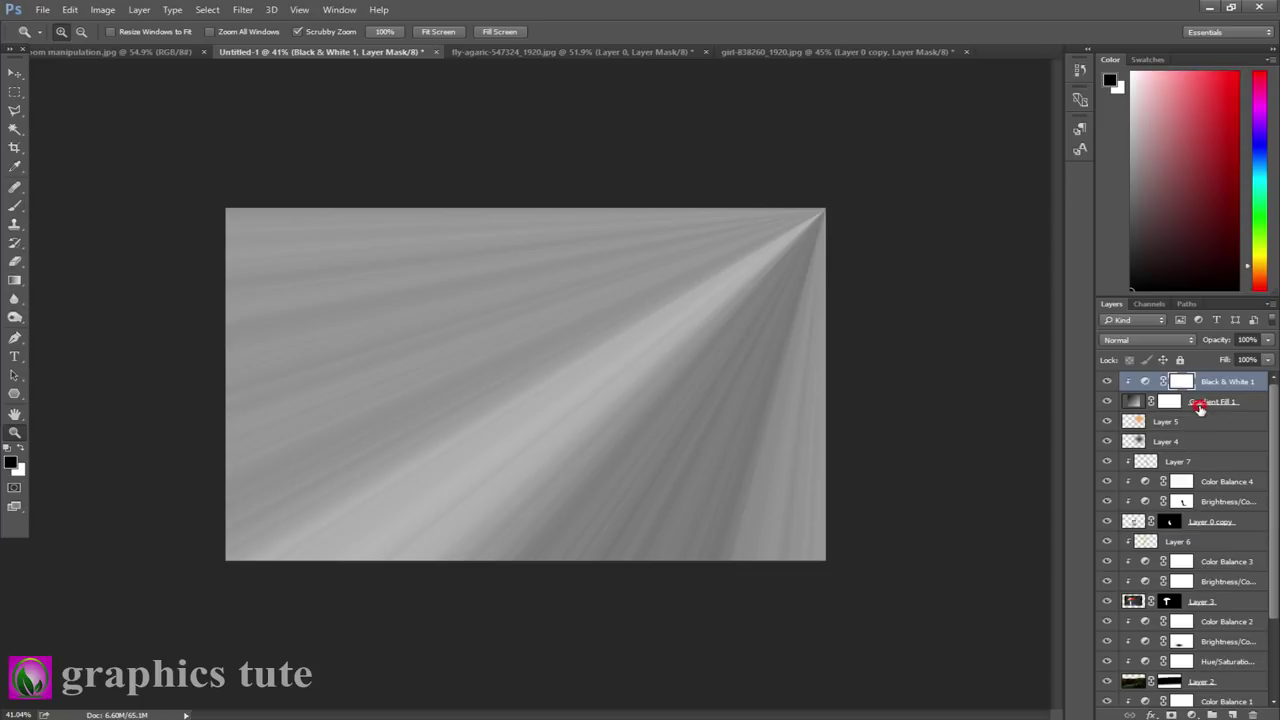
# Merge the Black & White adjustment with the gradient and set the result to Overlay.
pyautogui.keyDown('shift'); pyautogui.click(1199, 404); pyautogui.keyUp('shift')
pyautogui.hotkey('ctrl', 'e')
pyautogui.click(1140, 340)
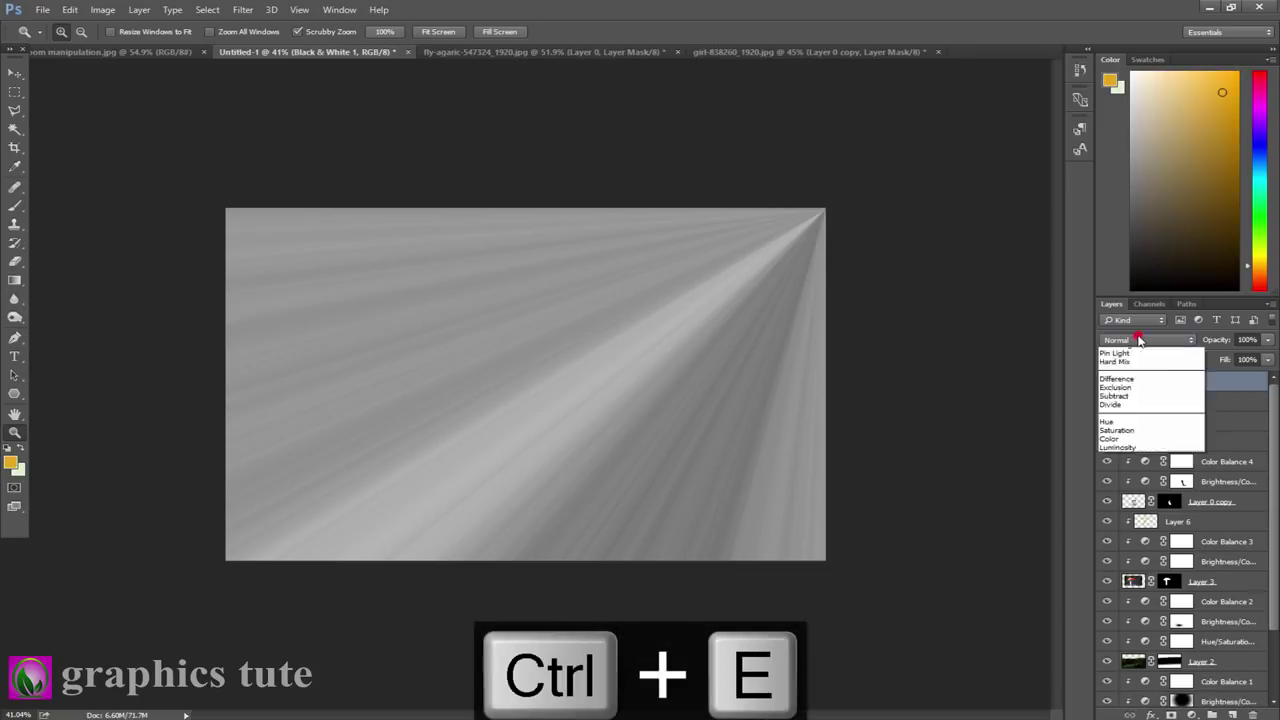
pyautogui.press('Escape')
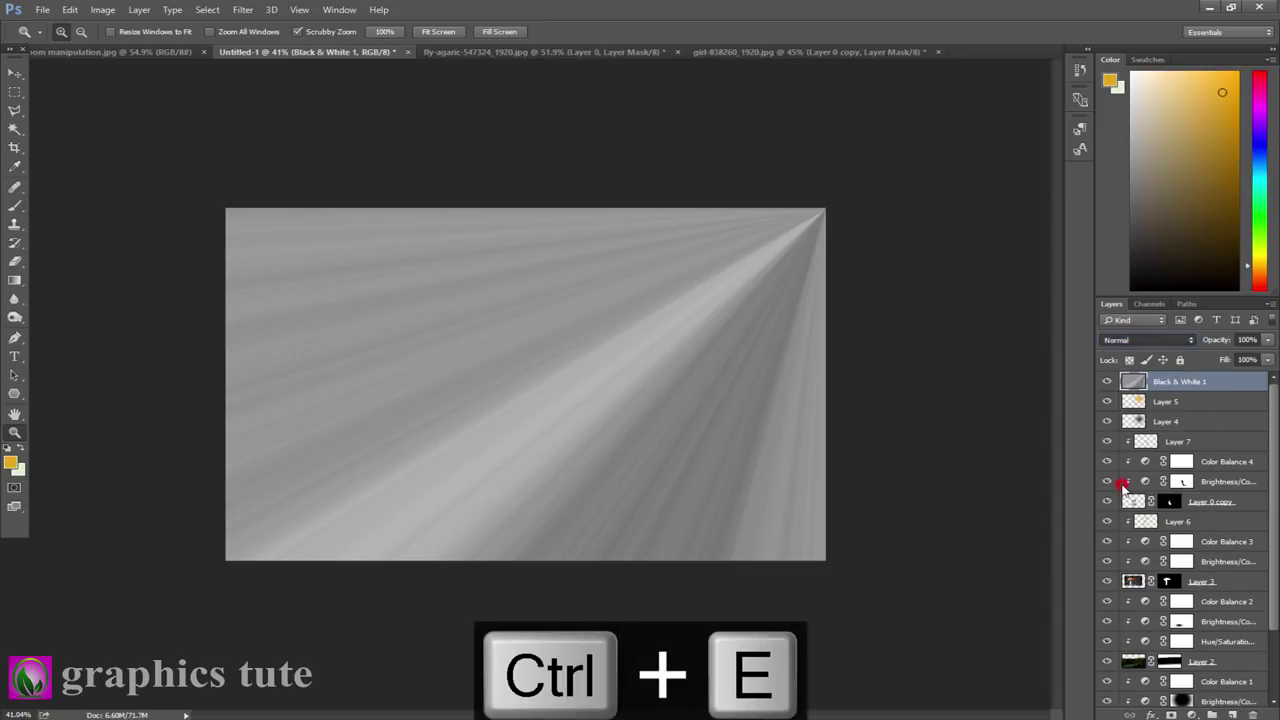
pyautogui.hotkey('shift', 'alt', 'o')
pyautogui.click(13, 75)
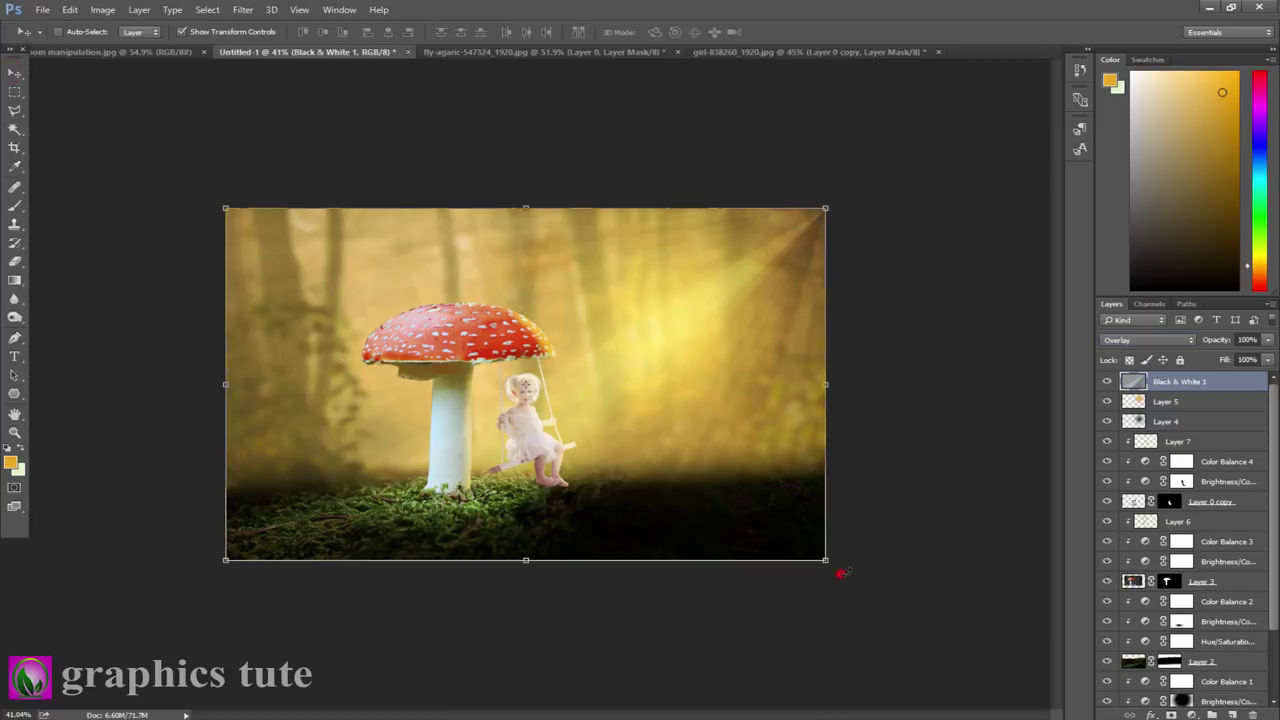
# Rotate the rays layer slightly and shift it to the right.
pyautogui.moveTo(835, 570); pyautogui.dragTo(842, 559)
pyautogui.moveTo(757, 423); pyautogui.dragTo(770, 423)
pyautogui.click(693, 32)
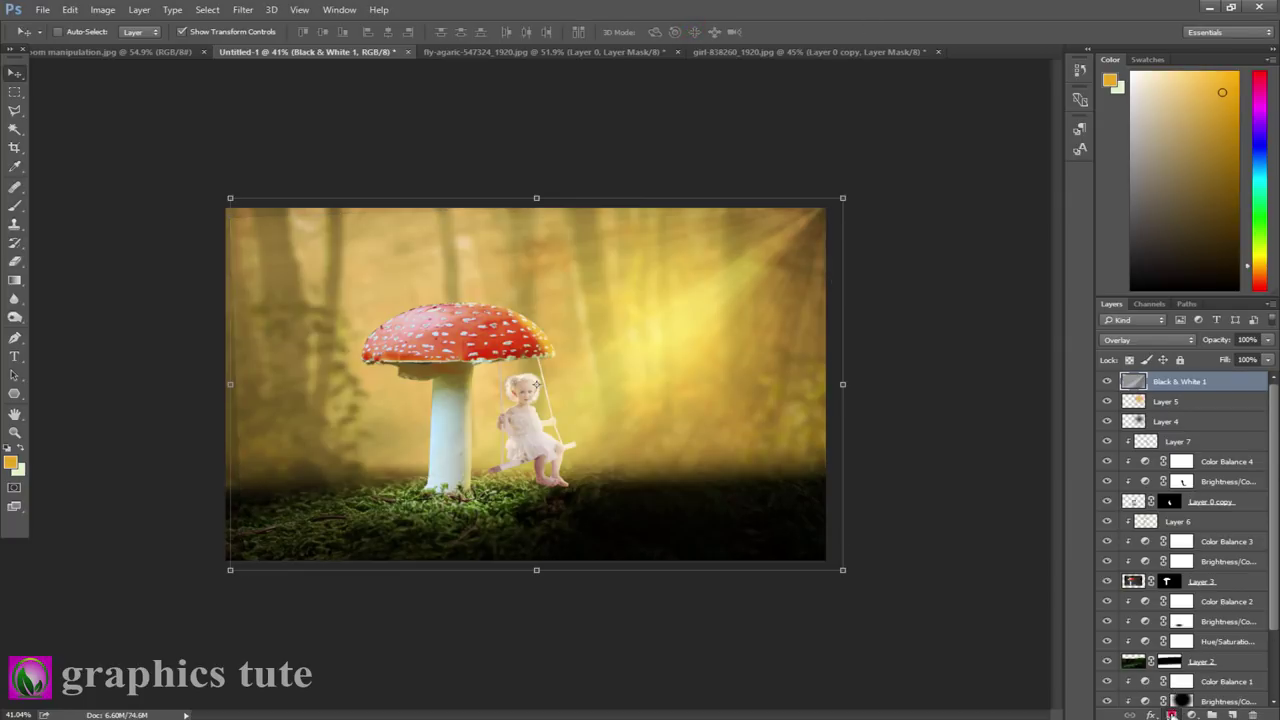
# Mask the rays out along the left edge and lower their opacity to 66%.
pyautogui.click(1172, 714)
pyautogui.click(15, 206)
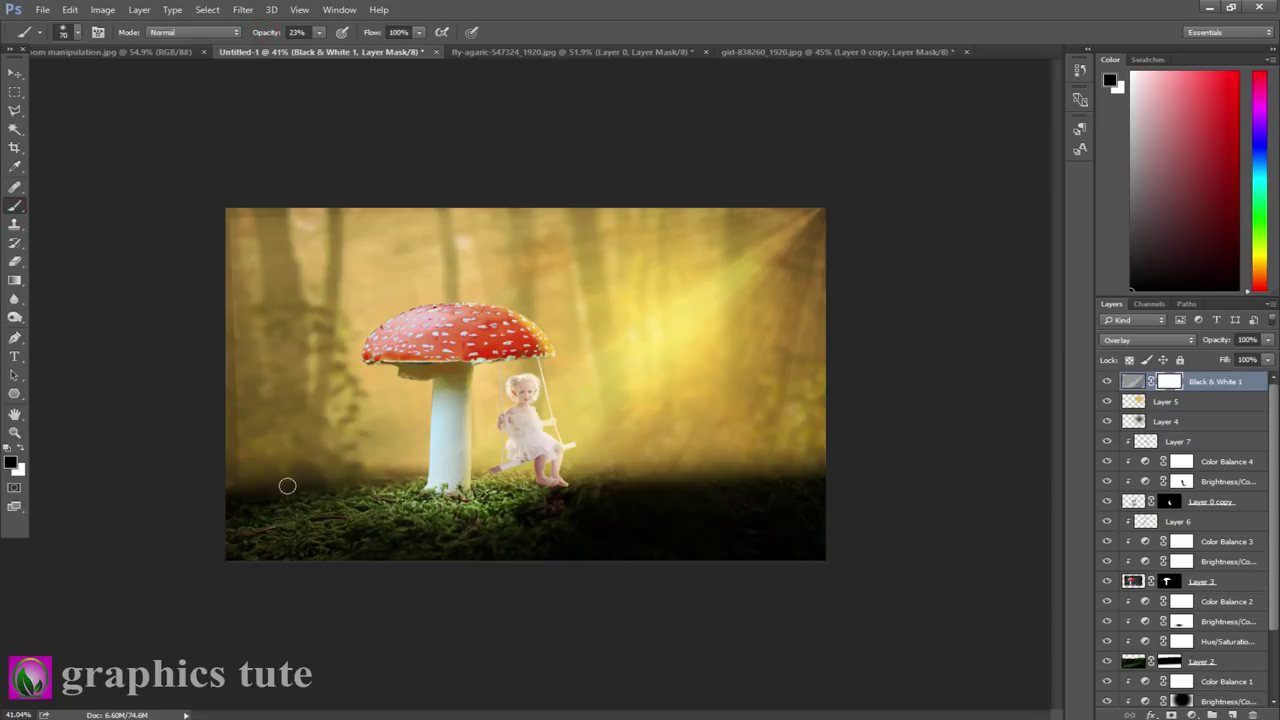
pyautogui.press(']')
pyautogui.press(']')
pyautogui.press(']')
pyautogui.press(']')
pyautogui.press(']')
pyautogui.press(']')
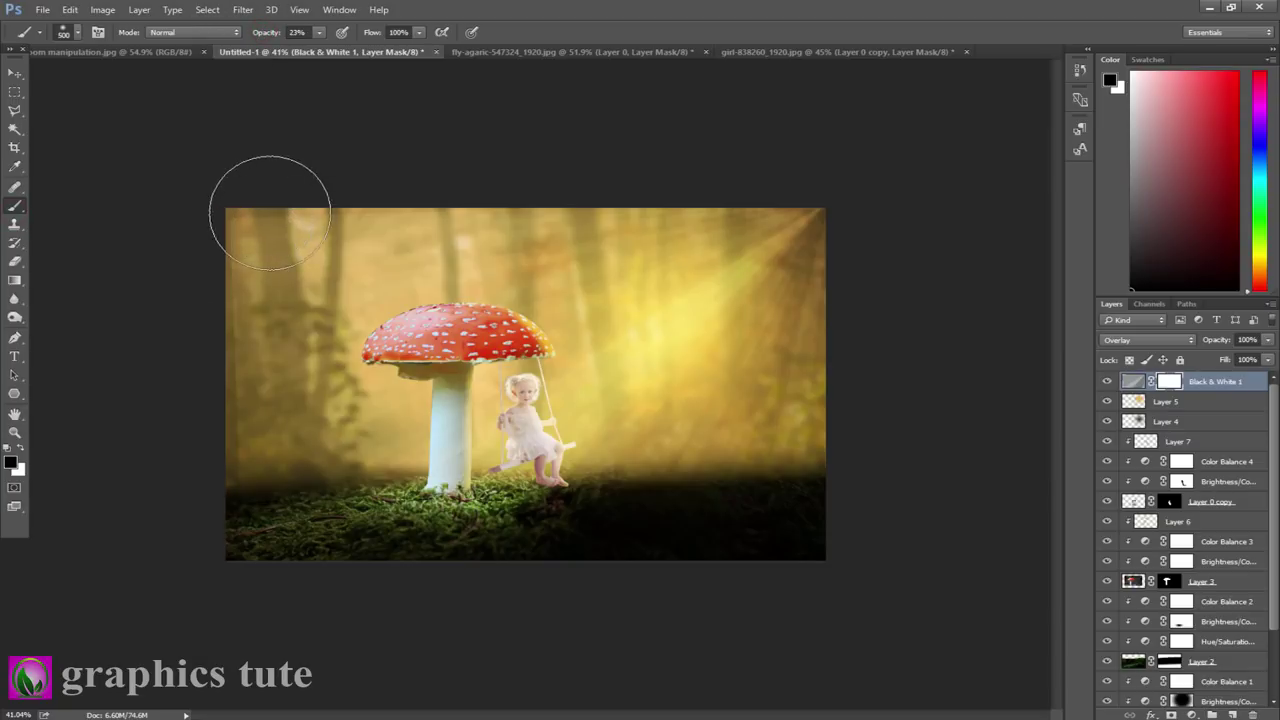
pyautogui.press(']')
pyautogui.press(']')
pyautogui.moveTo(345, 197)
pyautogui.mouseDown()
pyautogui.moveTo(248, 451)
pyautogui.moveTo(243, 543)
pyautogui.mouseUp()
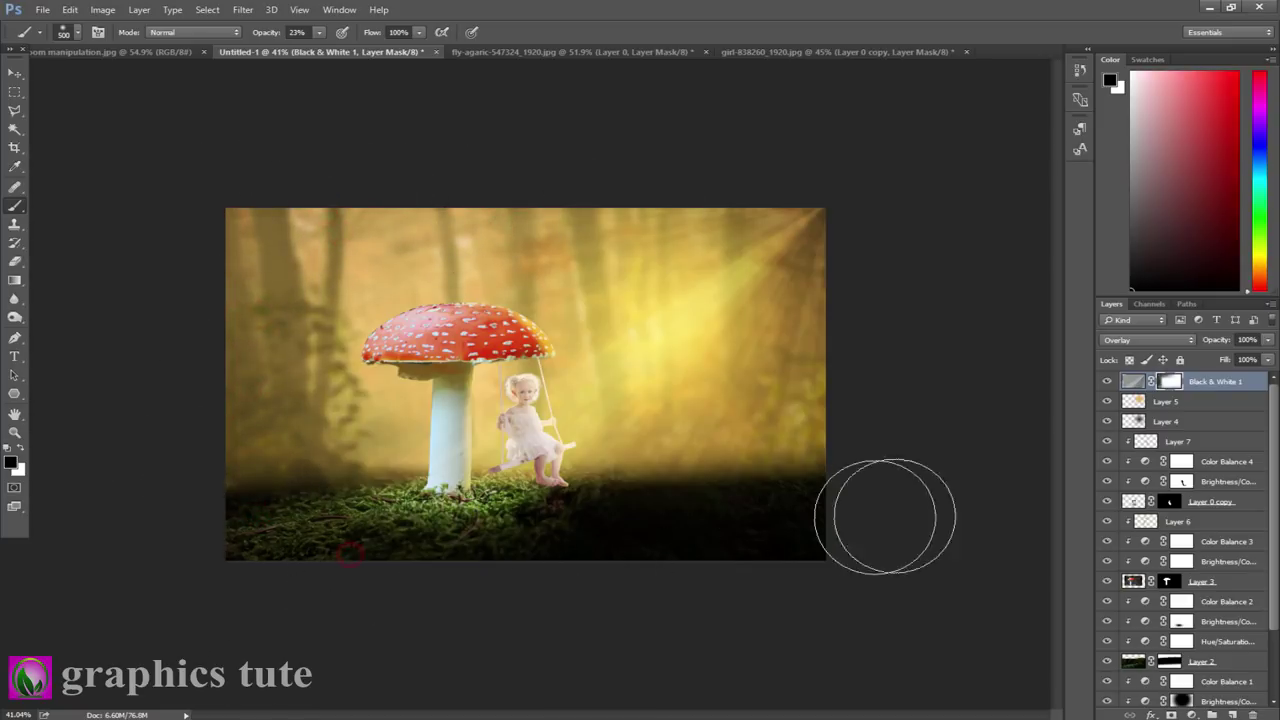
pyautogui.click(776, 530)
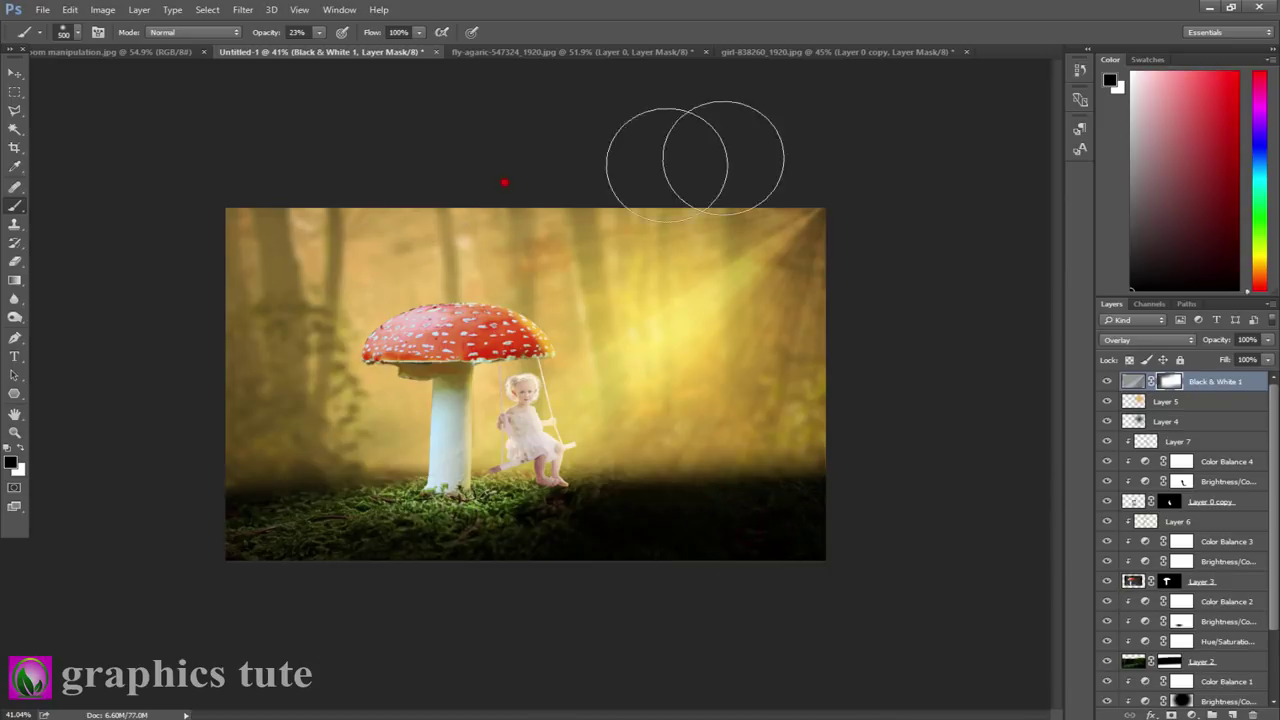
pyautogui.moveTo(194, 328); pyautogui.dragTo(258, 545)
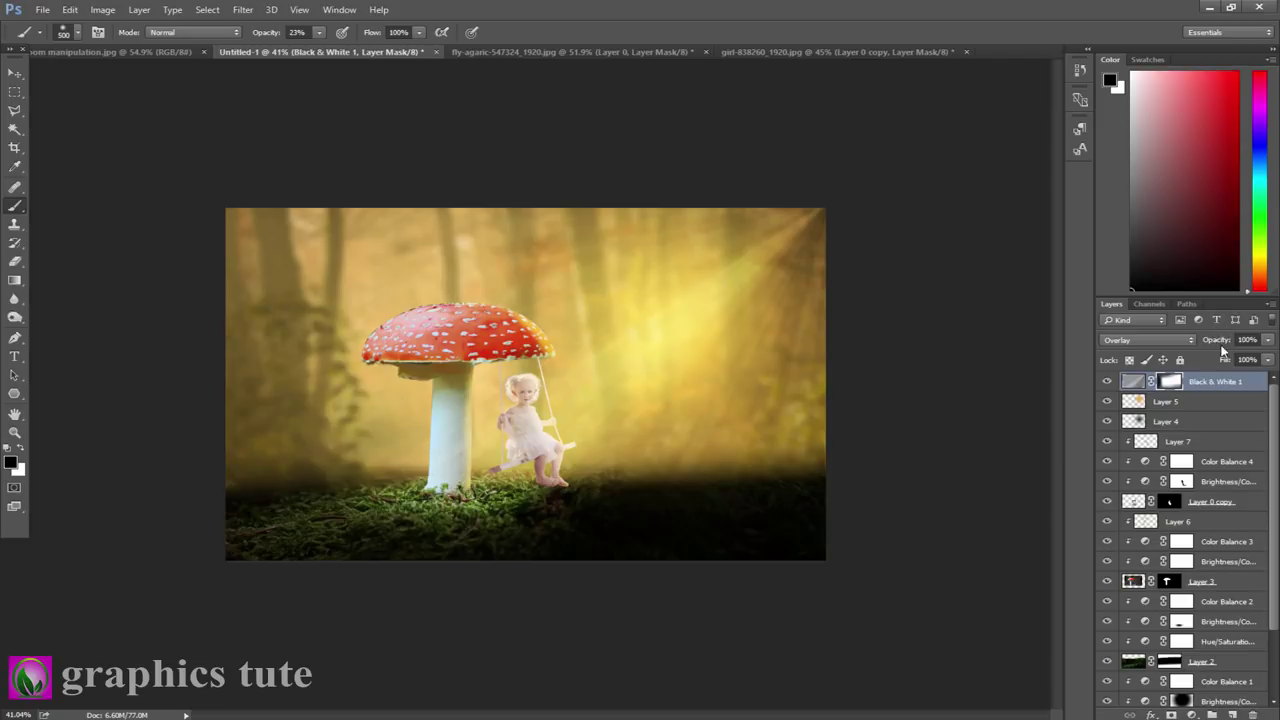
pyautogui.moveTo(1222, 340); pyautogui.dragTo(1213, 341)
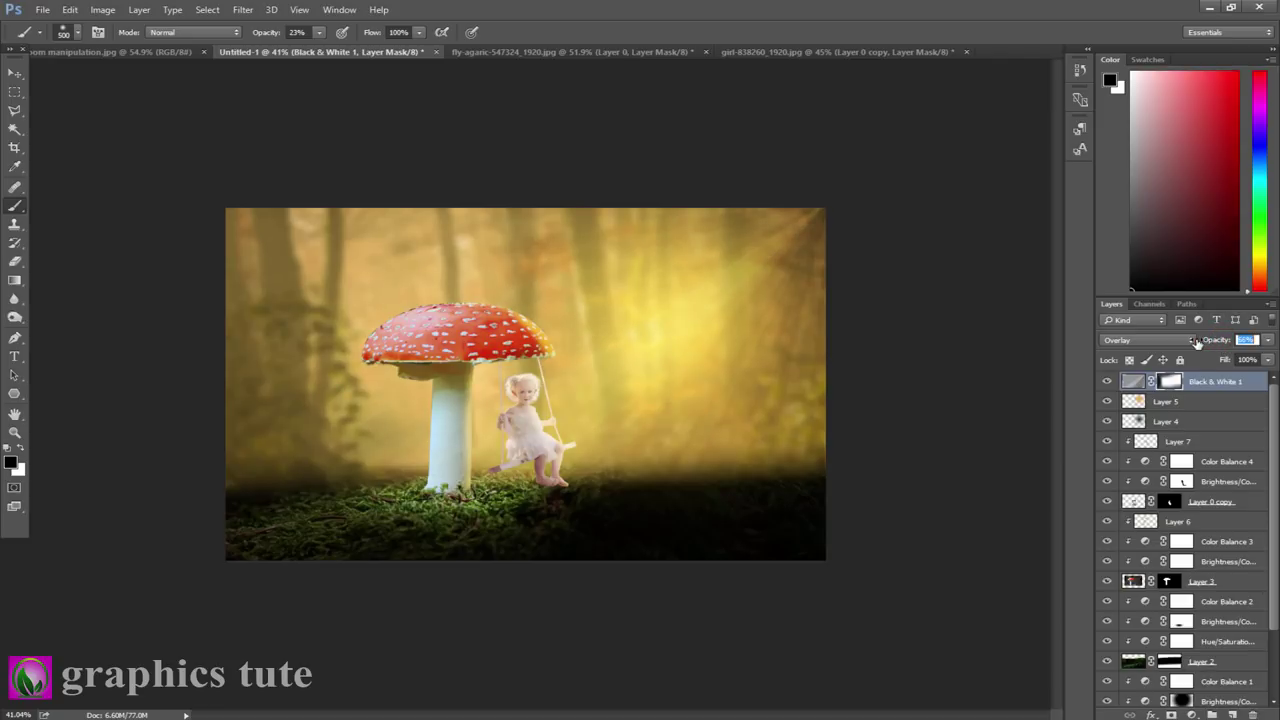
# Add a black 000000 Solid Color fill and clear its mask over the mushroom and girl.
pyautogui.click(1190, 714)
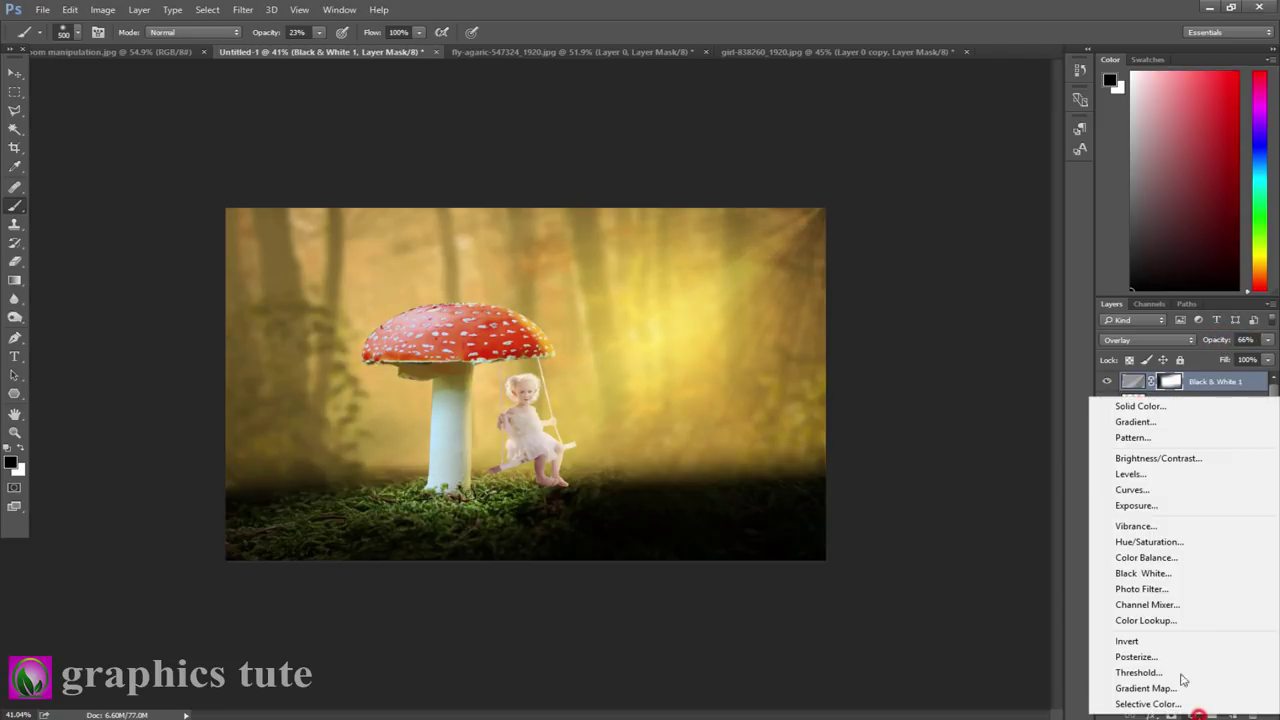
pyautogui.click(1125, 406)
pyautogui.write('000000')
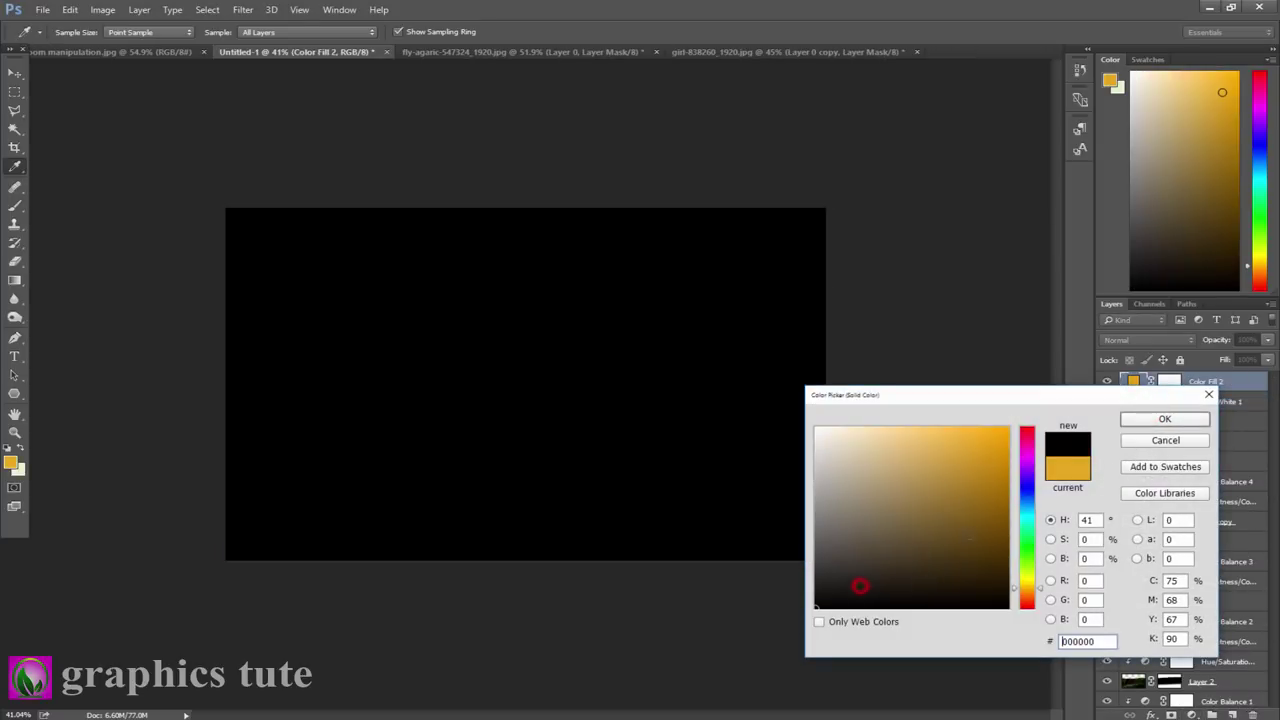
pyautogui.click(1162, 418)
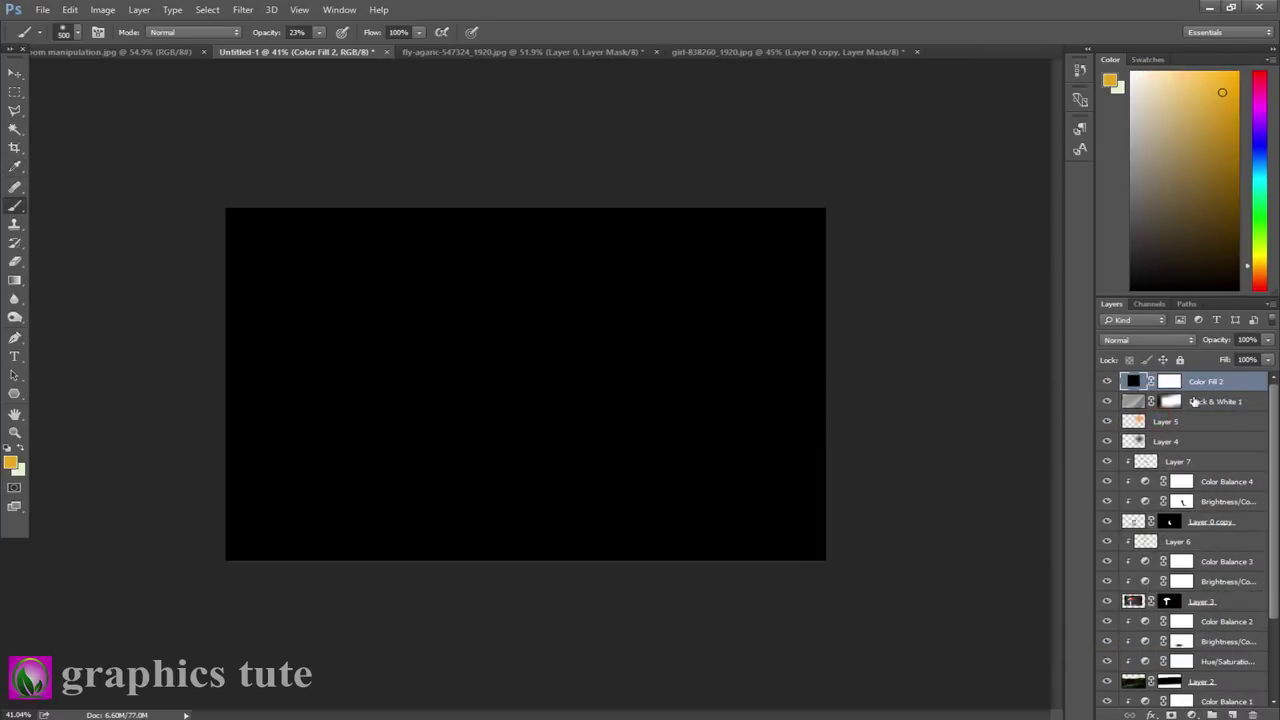
pyautogui.click(1171, 382)
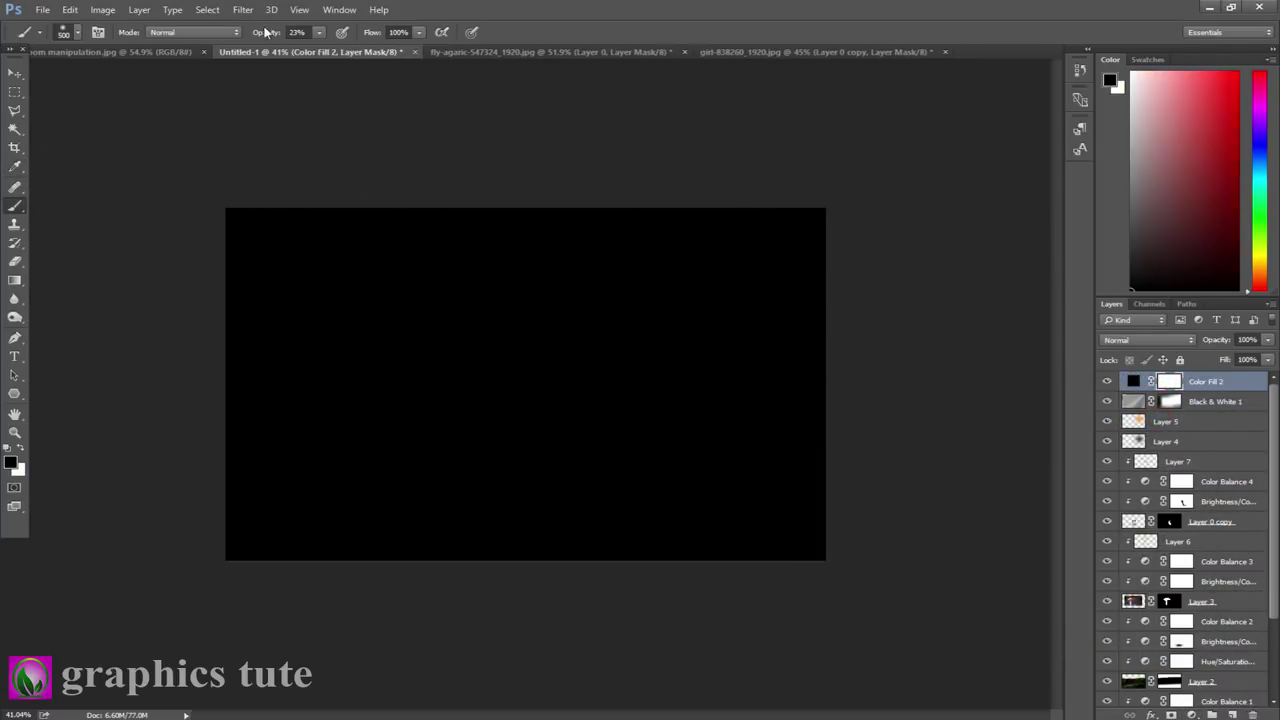
pyautogui.moveTo(266, 32); pyautogui.dragTo(340, 32)
pyautogui.press(']')
pyautogui.press(']')
pyautogui.press(']')
pyautogui.press(']')
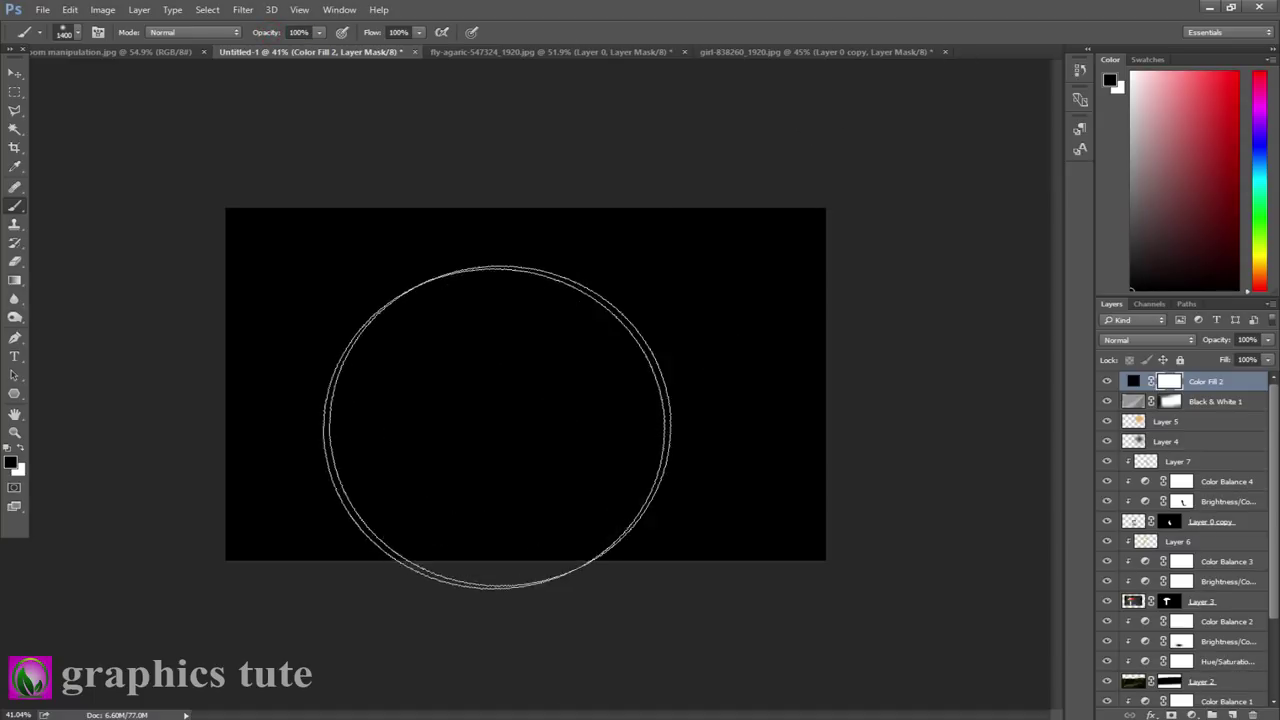
pyautogui.click(492, 400)
# Enlarge the vignette mask, clear more of the centre, and fade it to 53%.
pyautogui.click(15, 76)
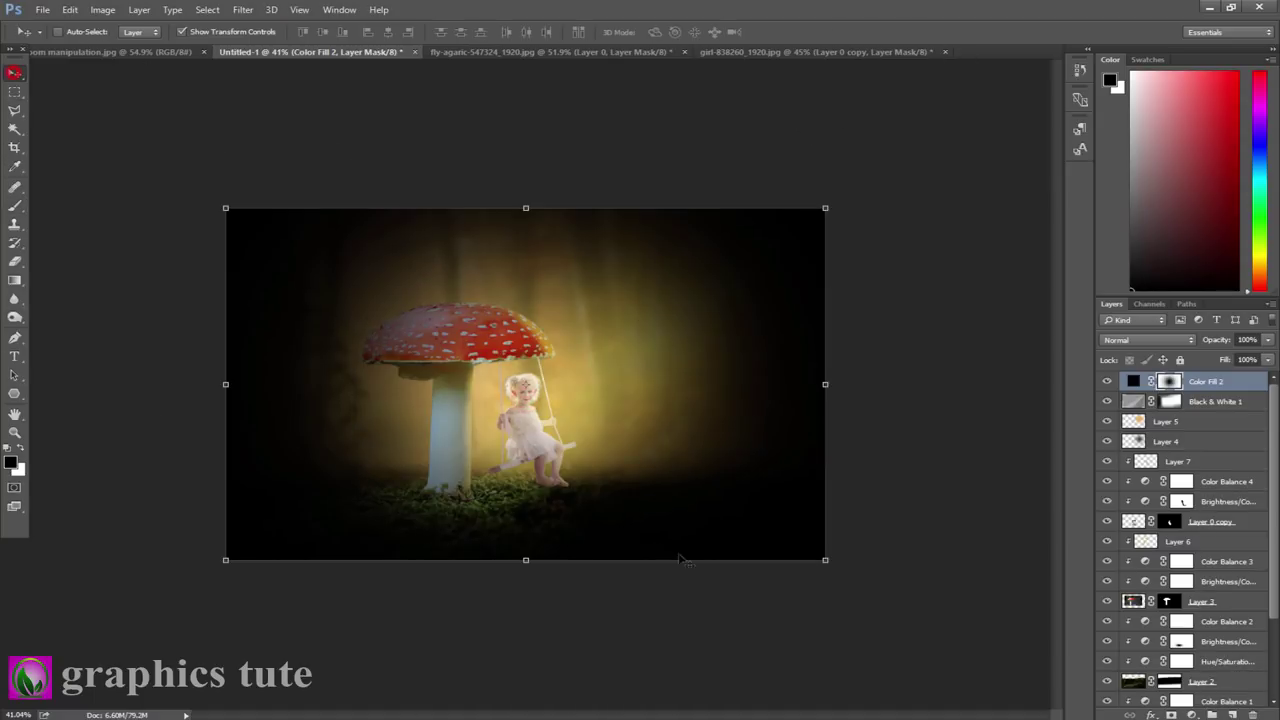
pyautogui.moveTo(826, 562); pyautogui.dragTo(945, 630)
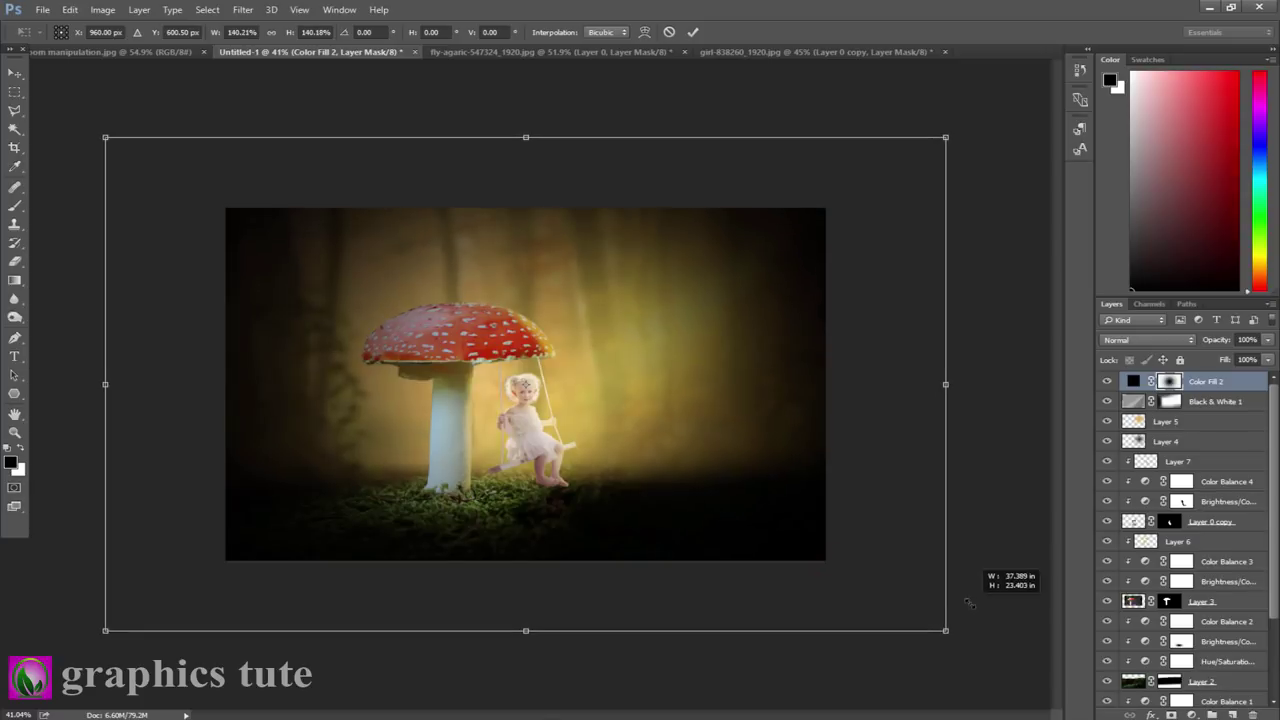
pyautogui.click(692, 32)
pyautogui.press('b')
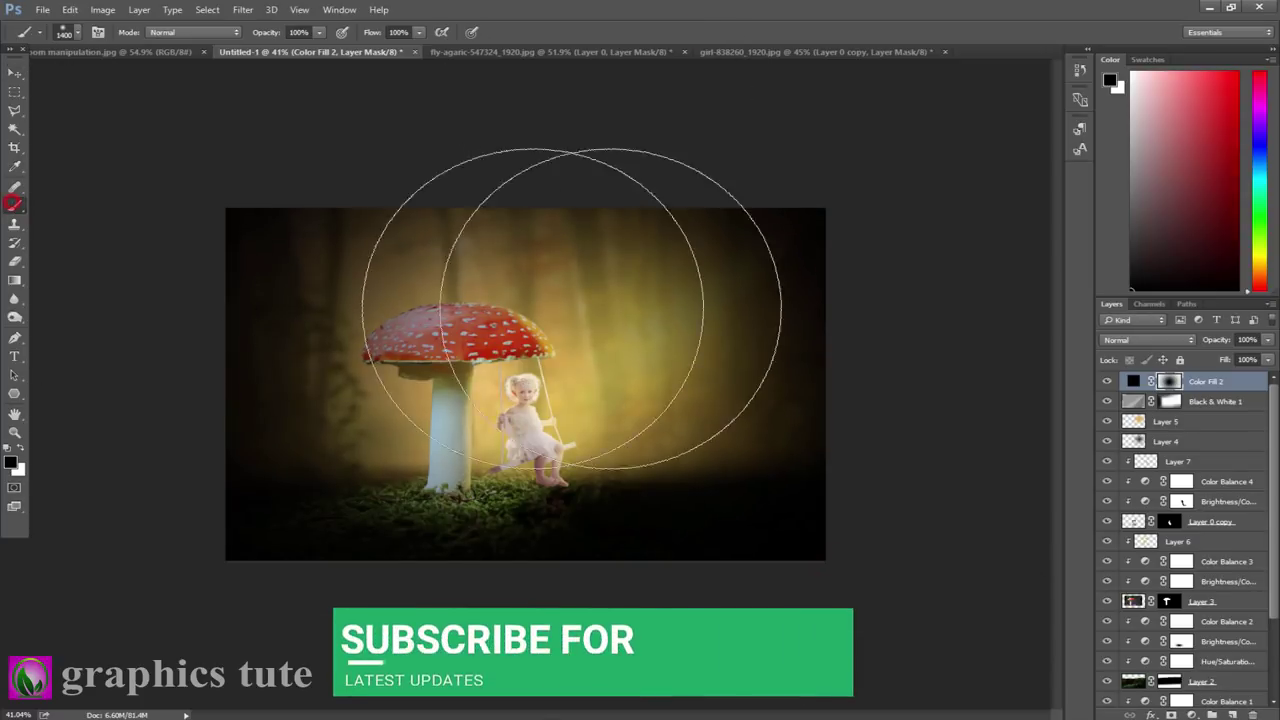
pyautogui.click(594, 340)
pyautogui.moveTo(594, 340)
pyautogui.mouseDown()
pyautogui.moveTo(580, 420)
pyautogui.moveTo(443, 480)
pyautogui.mouseUp()
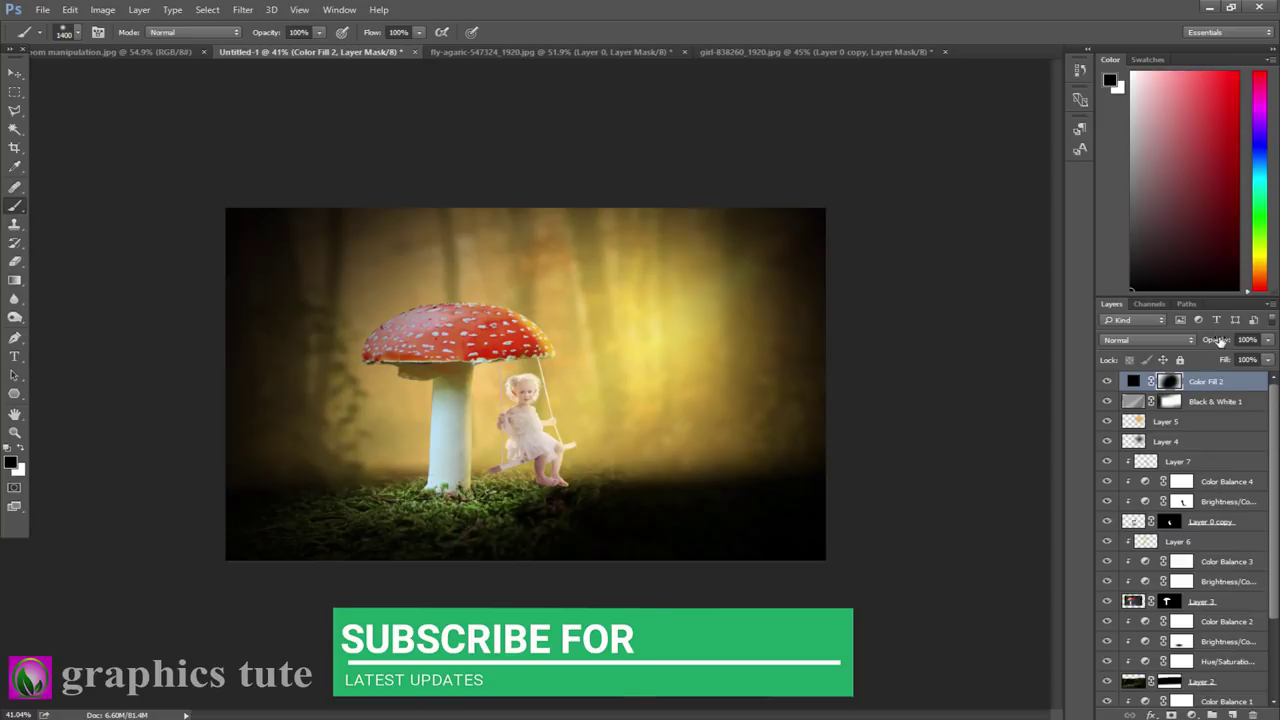
pyautogui.moveTo(1216, 340); pyautogui.dragTo(1183, 346)
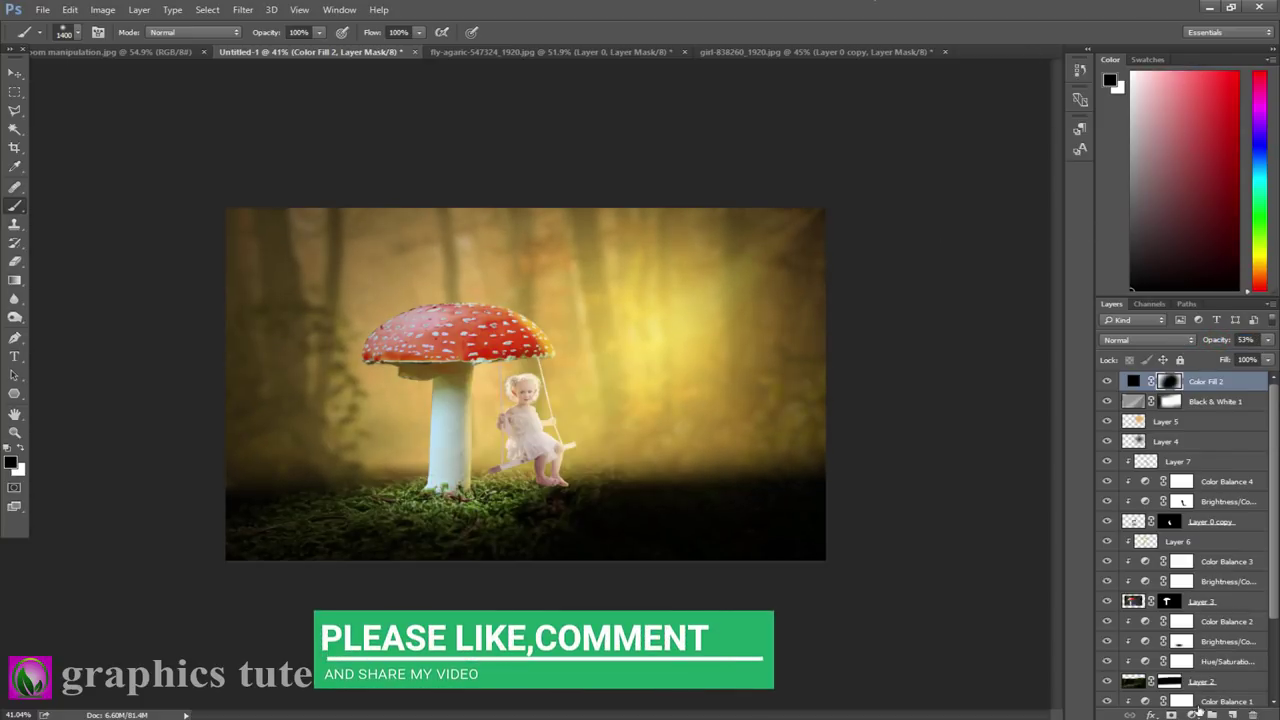
pyautogui.click(1200, 712)
# Add a Brightness/Contrast layer with Brightness at -16.
pyautogui.click(1160, 459)
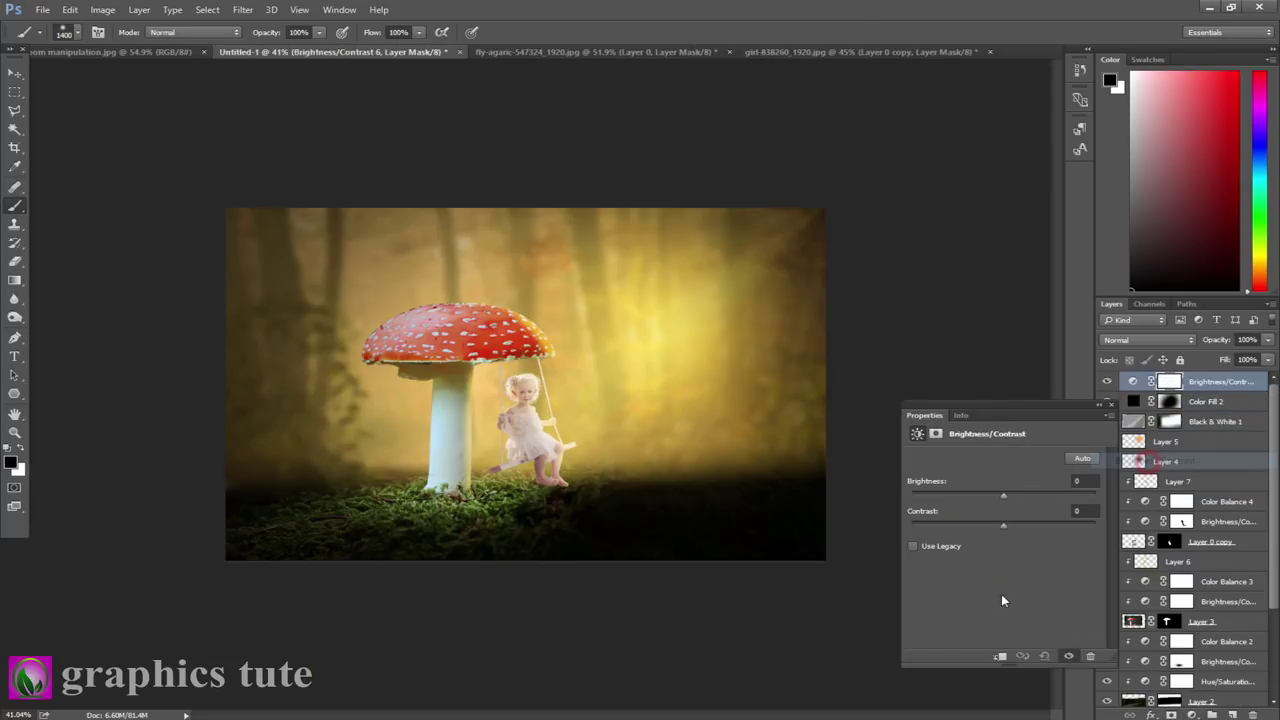
pyautogui.moveTo(1002, 499); pyautogui.dragTo(991, 500)
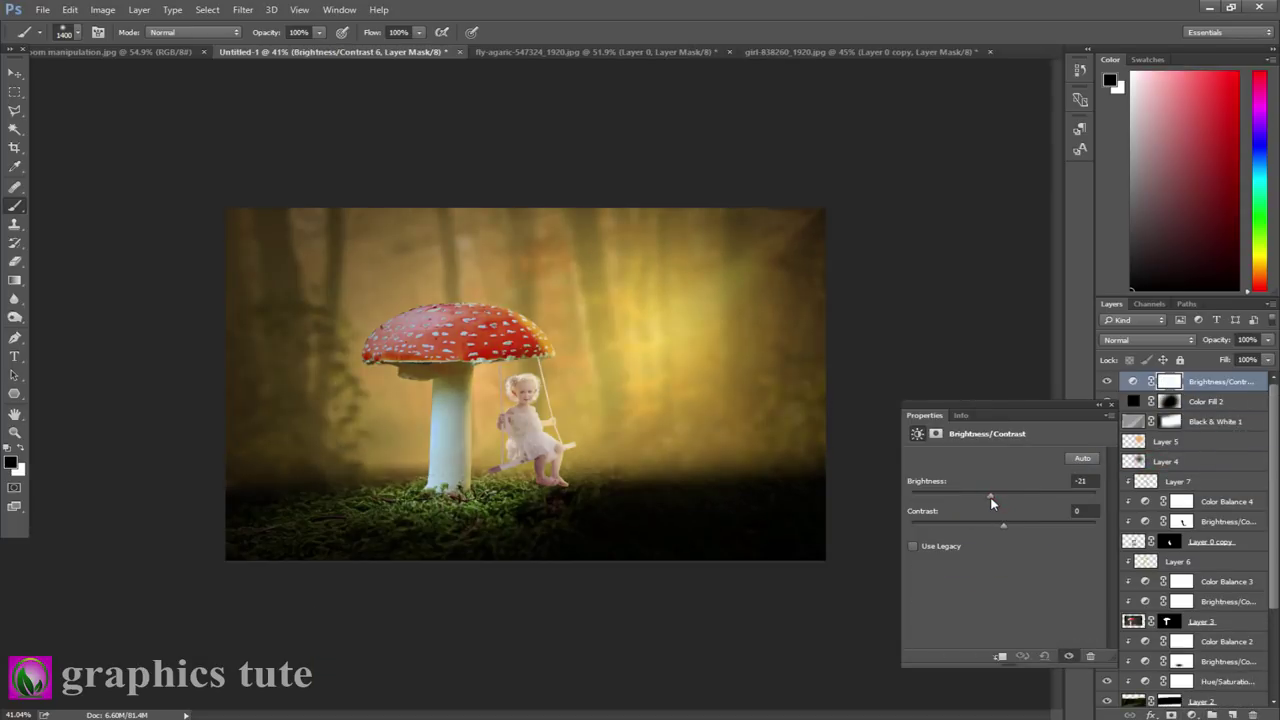
pyautogui.click(1113, 405)
pyautogui.click(1192, 714)
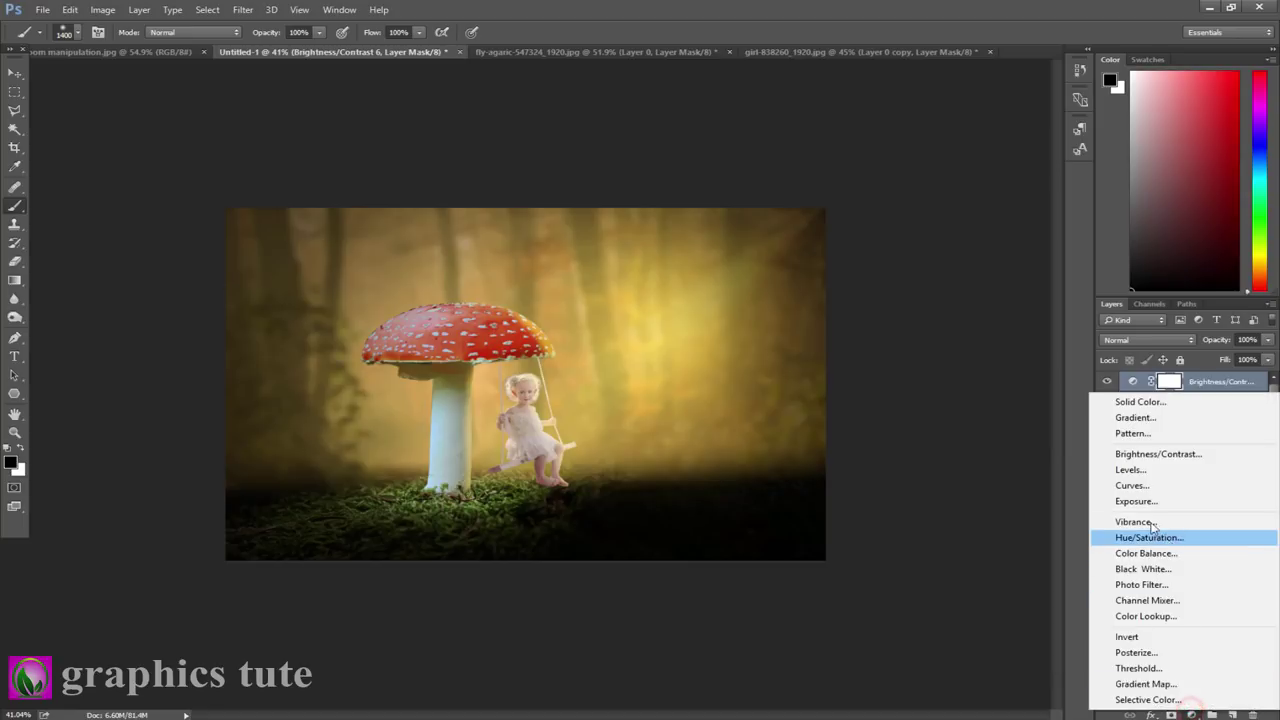
# Add a Photo Filter with its colour set to bright yellow f9c805.
pyautogui.click(1141, 584)
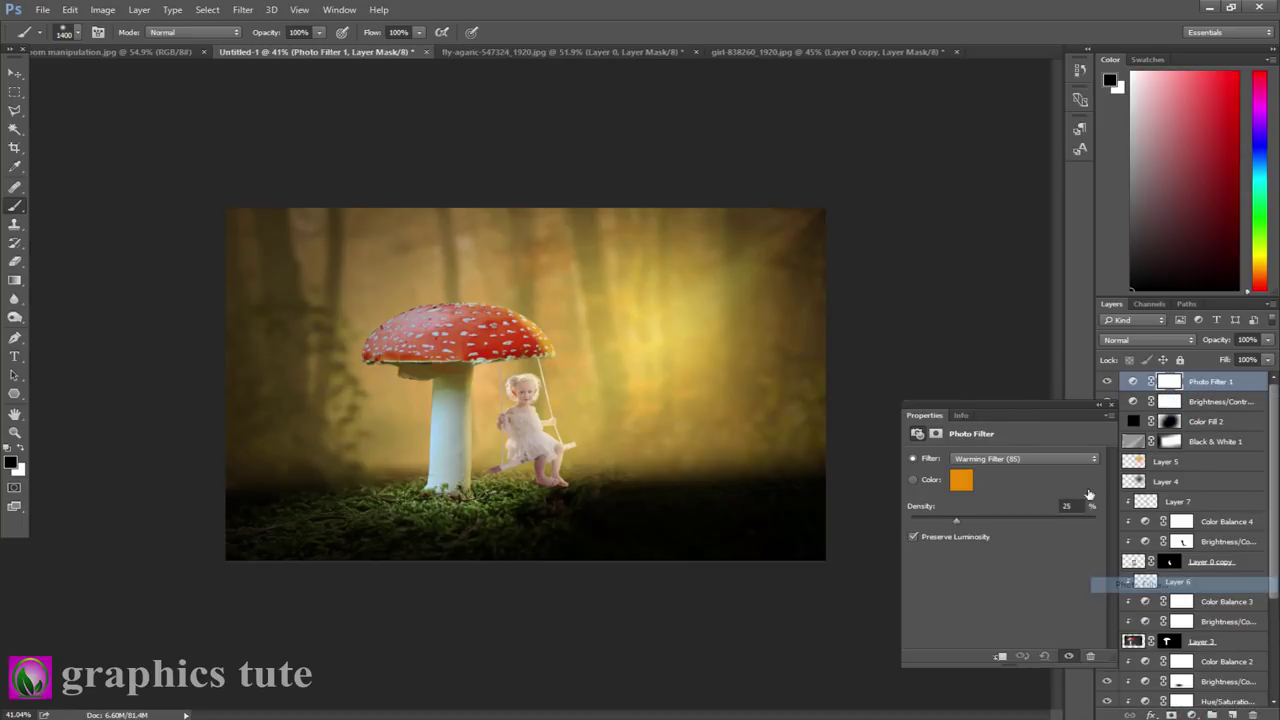
pyautogui.click(991, 463)
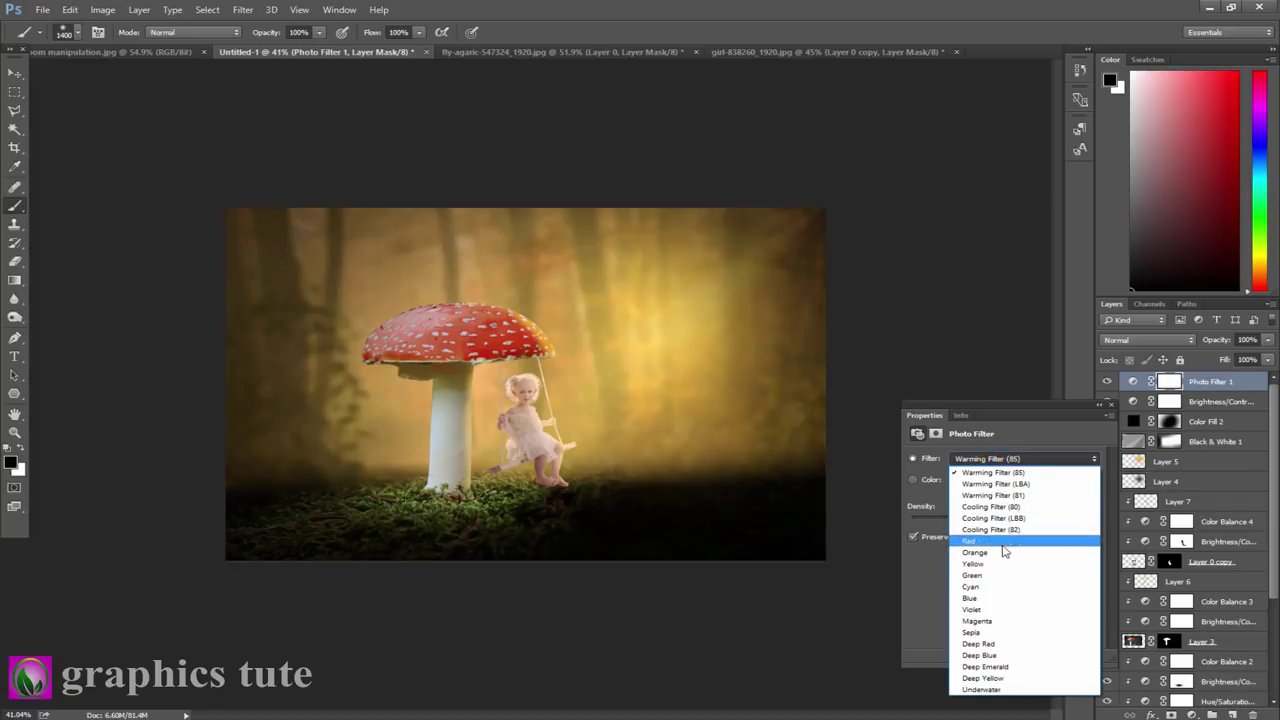
pyautogui.click(1022, 450)
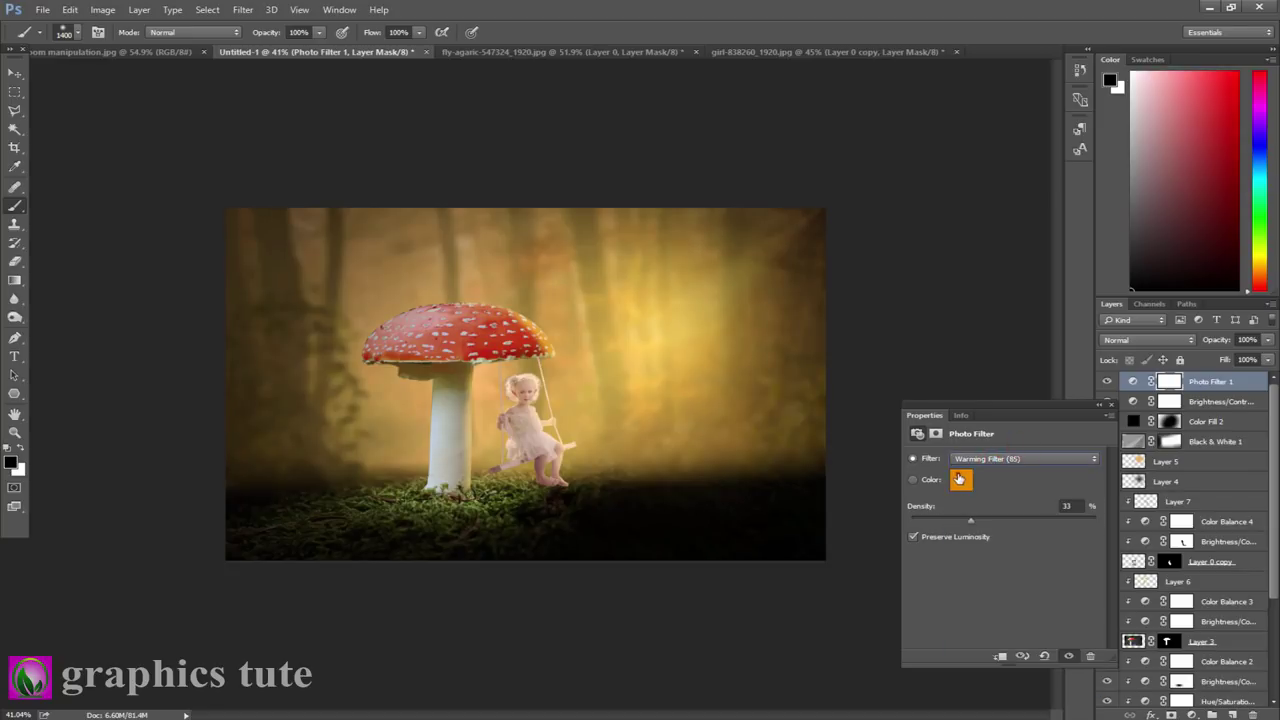
pyautogui.click(959, 479)
pyautogui.moveTo(1040, 597); pyautogui.dragTo(1040, 581)
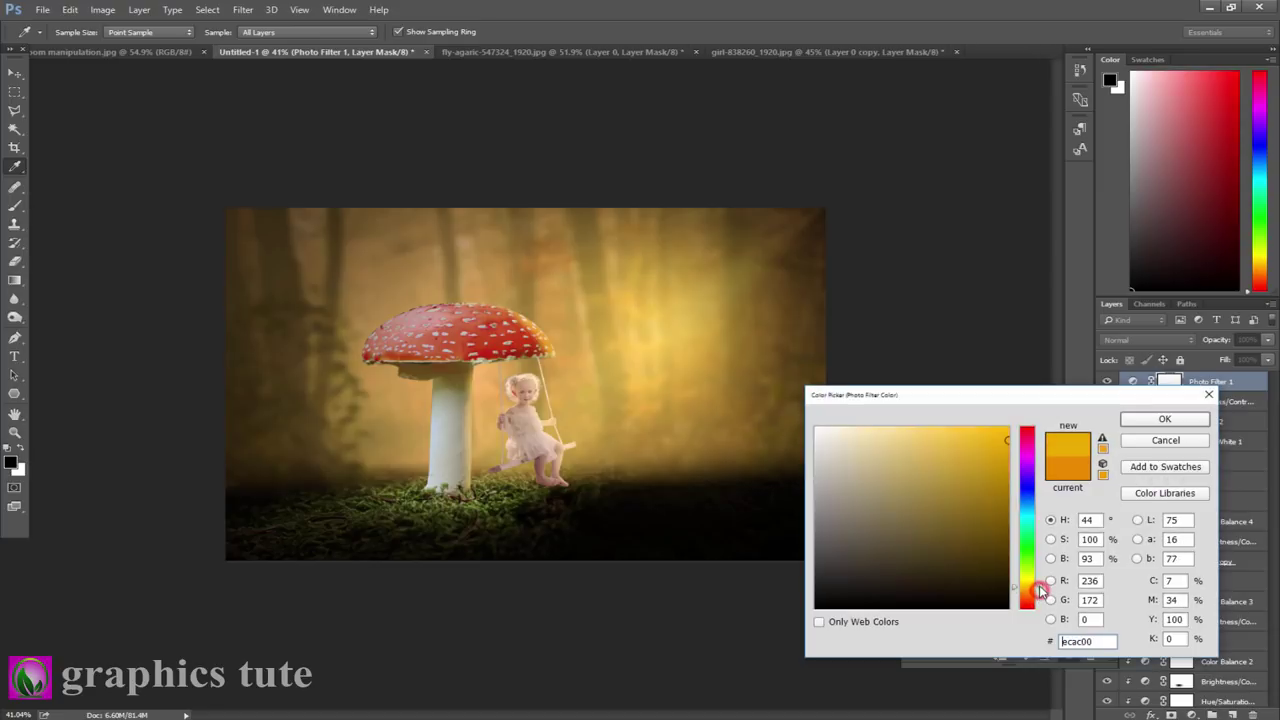
pyautogui.click(1005, 431)
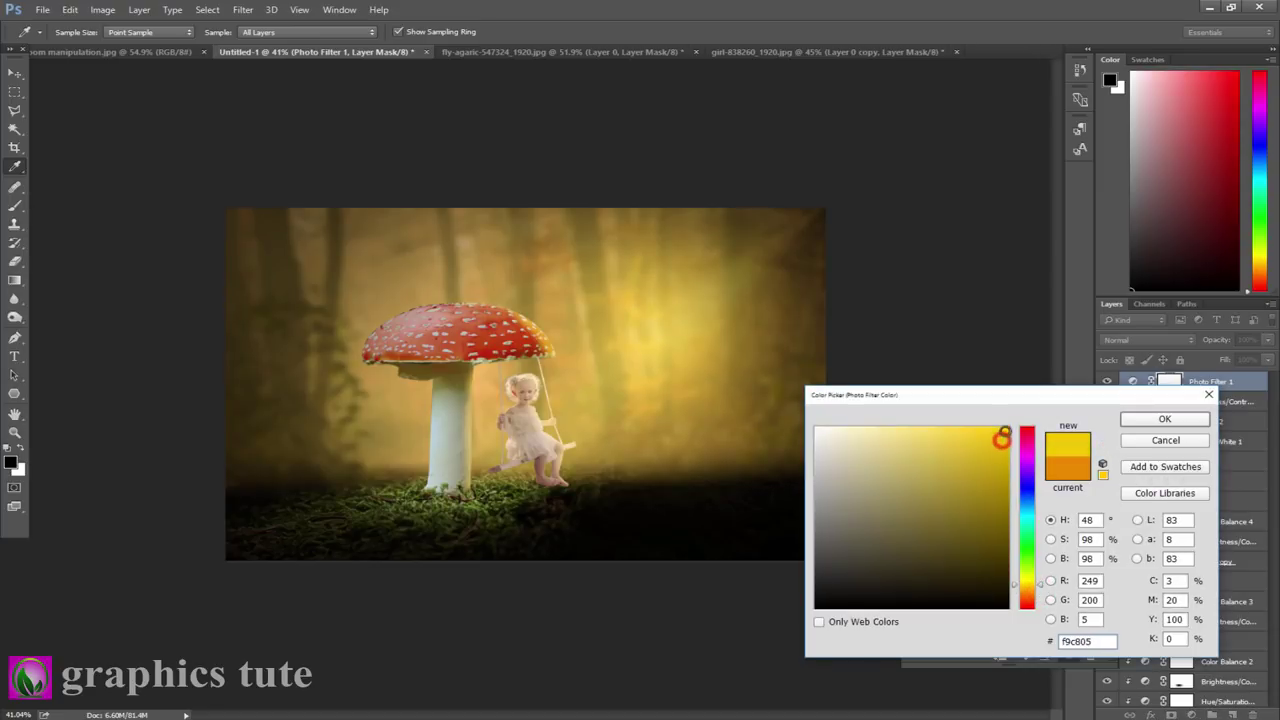
pyautogui.click(1160, 422)
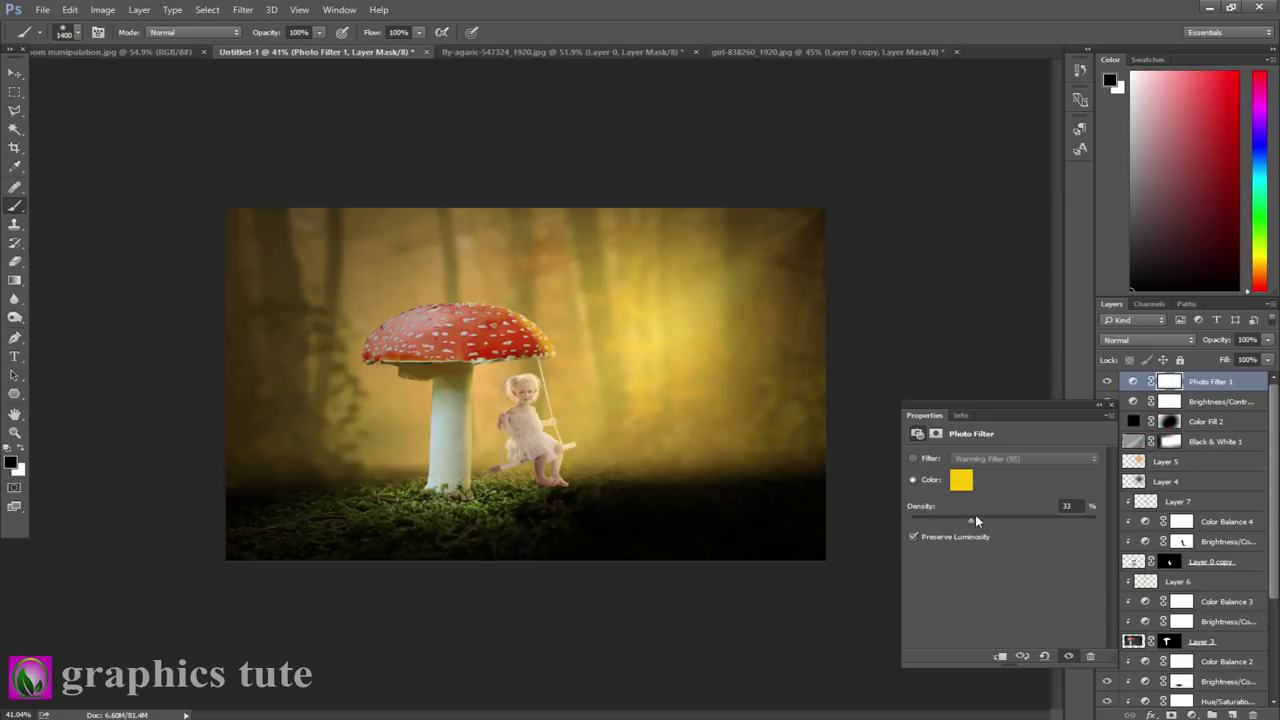
# Set the photo filter density to 25% and toggle its visibility to compare.
pyautogui.moveTo(975, 519); pyautogui.dragTo(959, 525)
pyautogui.click(1108, 403)
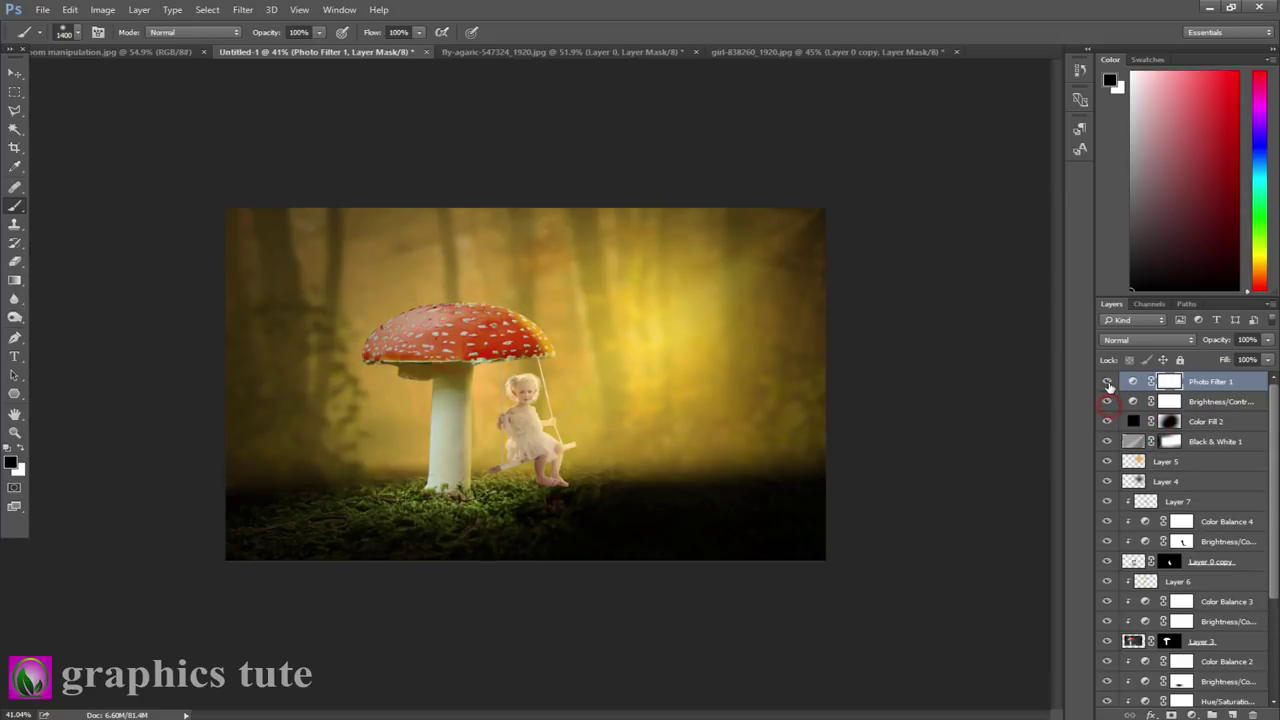
pyautogui.click(1107, 381)
pyautogui.click(1107, 381)
# Add Color Balance 5 with midtones Cyan/Red +2 and Yellow/Blue -9, then toggle it to compare.
pyautogui.click(1190, 714)
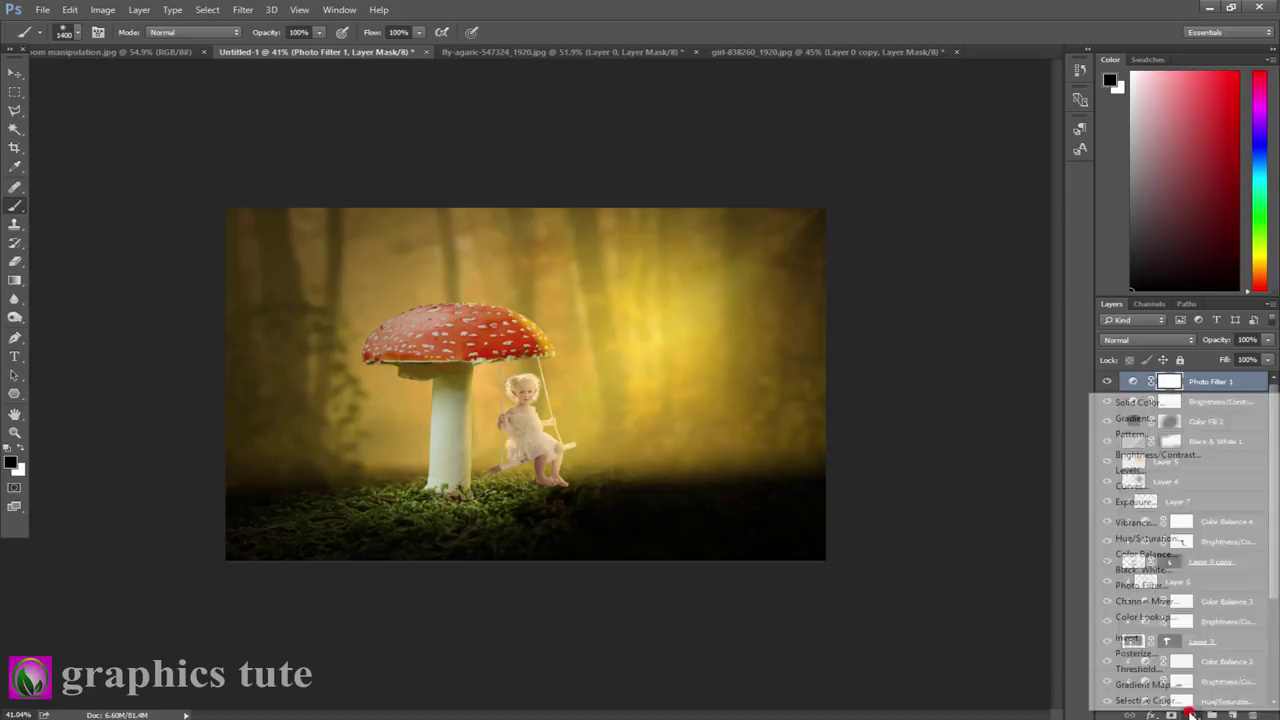
pyautogui.click(1165, 555)
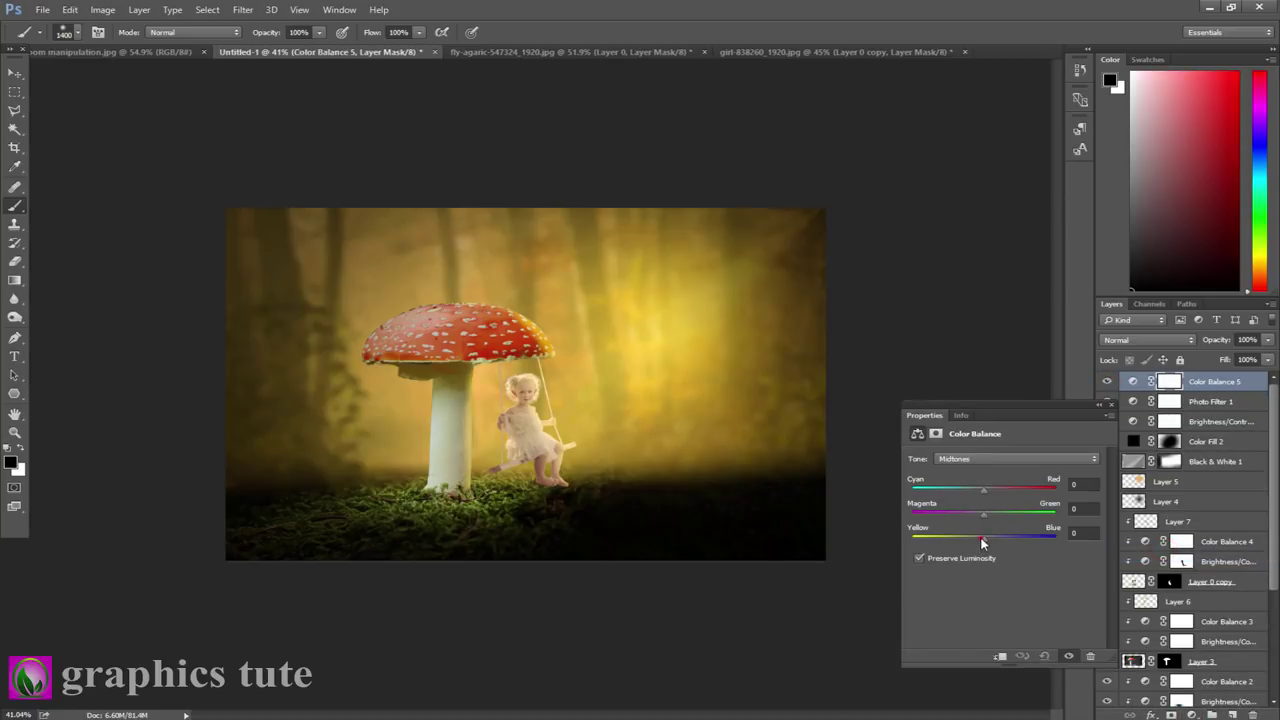
pyautogui.moveTo(979, 540); pyautogui.dragTo(977, 536)
pyautogui.moveTo(986, 490); pyautogui.dragTo(985, 490)
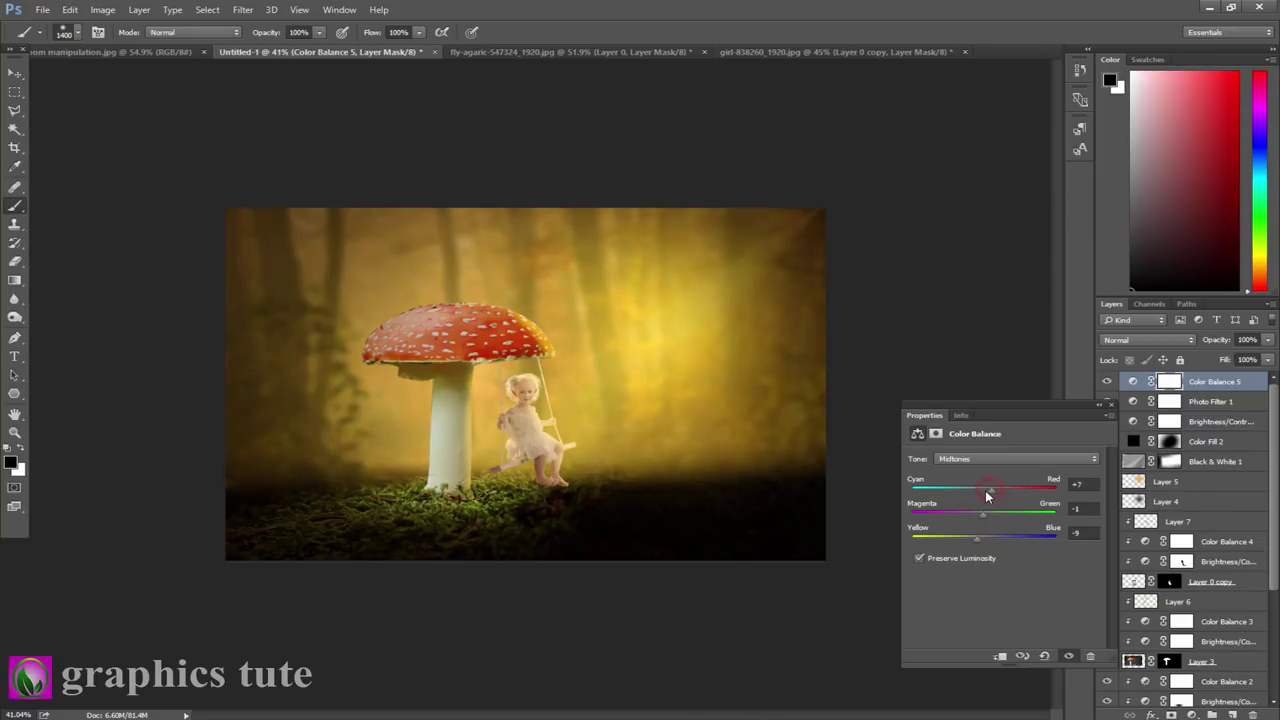
pyautogui.click(1110, 405)
pyautogui.click(1106, 381)
pyautogui.click(1106, 381)
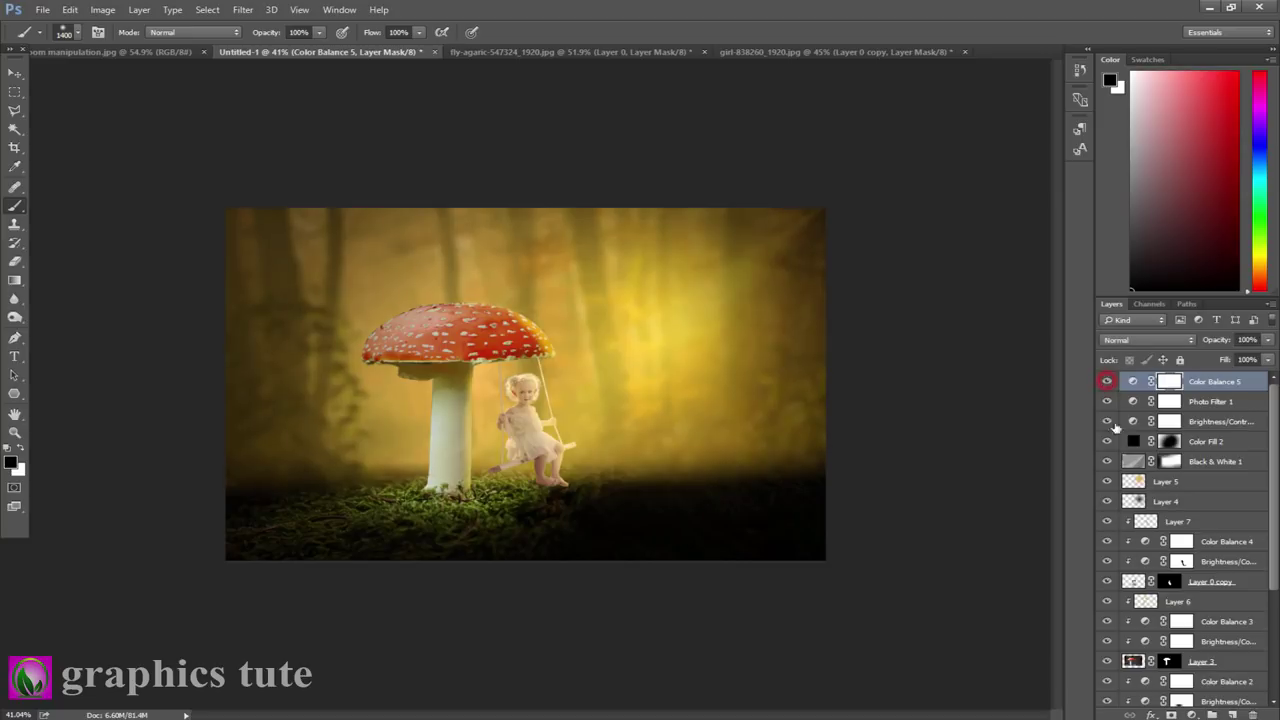
pyautogui.click(1190, 714)
# Create a reversed, enlarged radial brown-to-gold gradient fill centred up and right.
pyautogui.click(1140, 430)
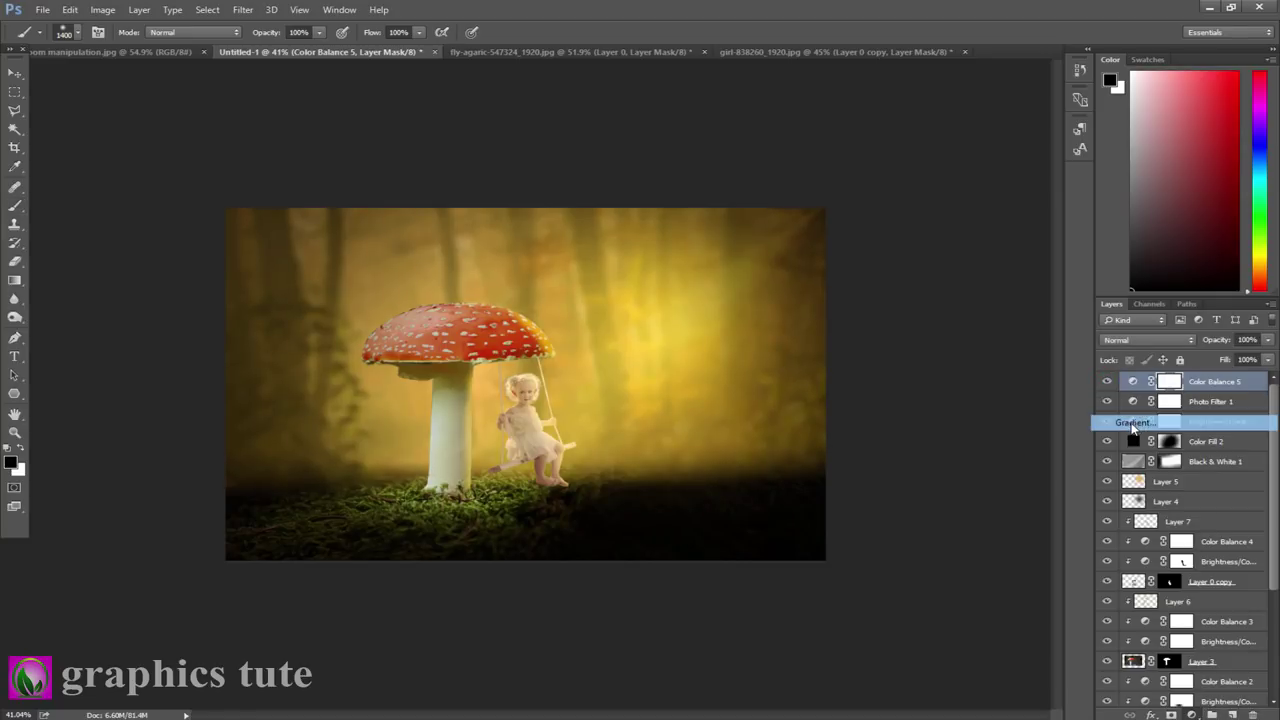
pyautogui.click(1127, 259)
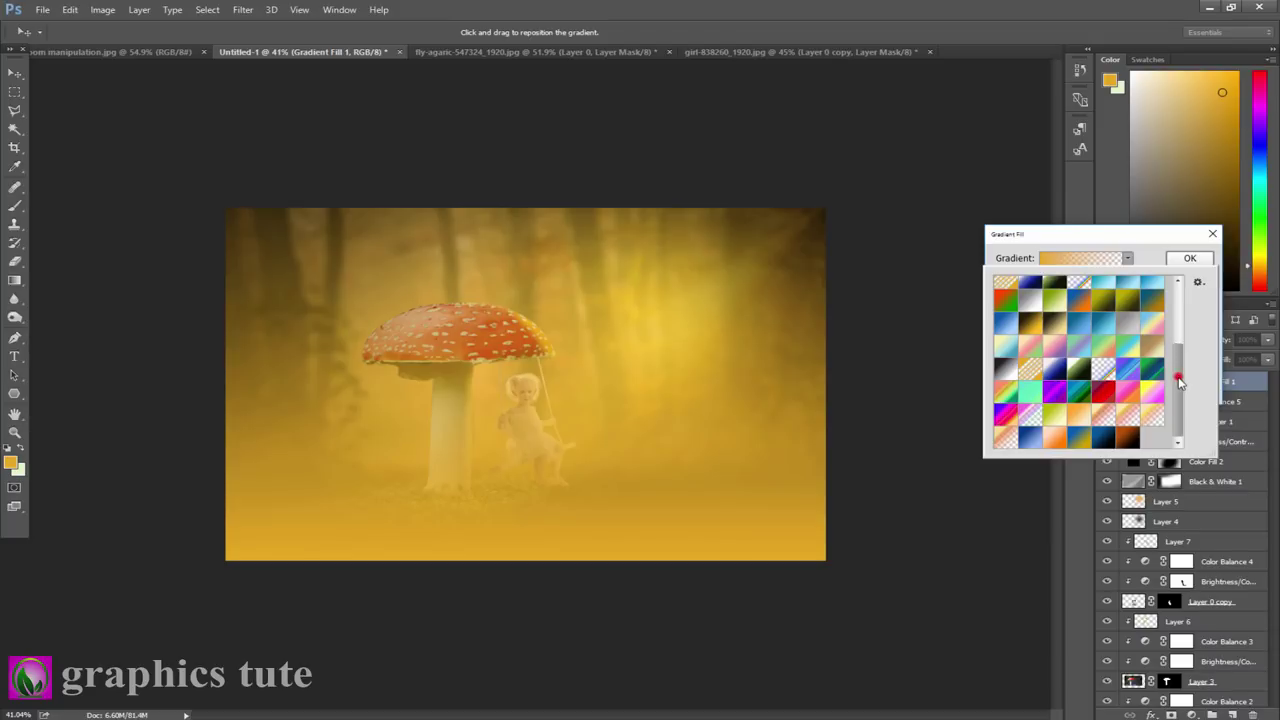
pyautogui.click(1056, 325)
pyautogui.click(1141, 265)
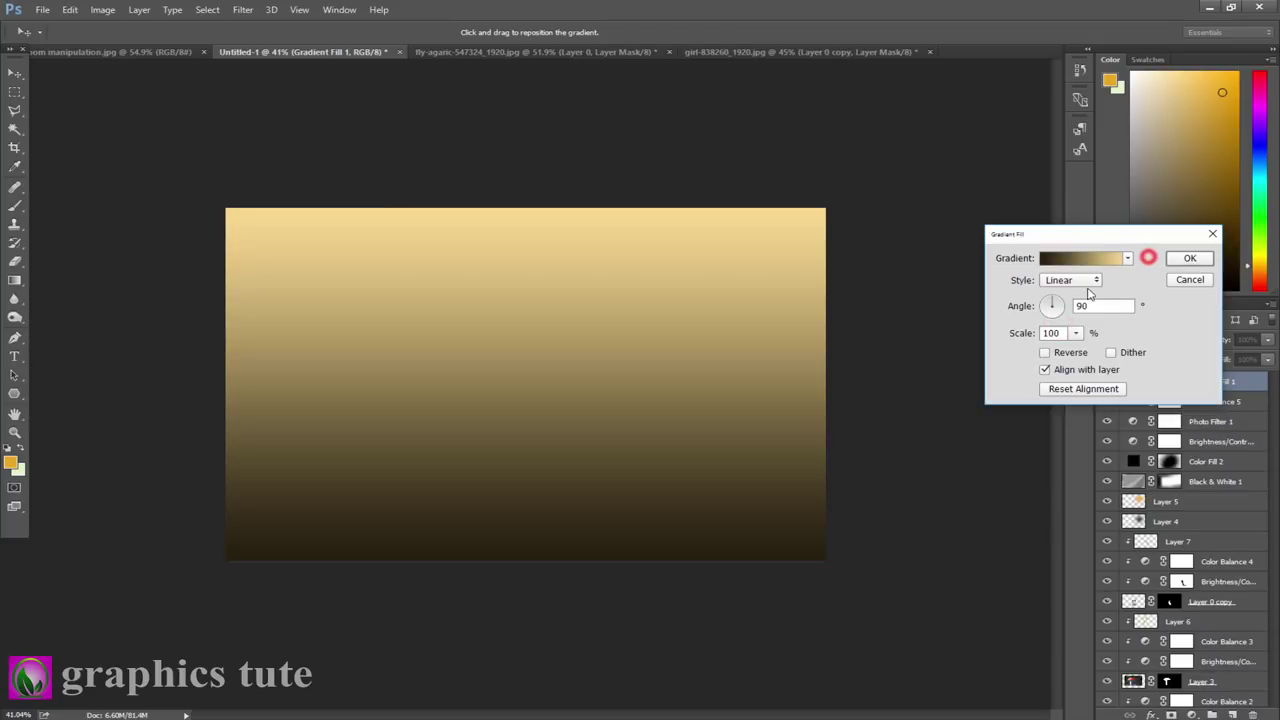
pyautogui.click(1070, 280)
pyautogui.click(1070, 293)
pyautogui.click(1045, 352)
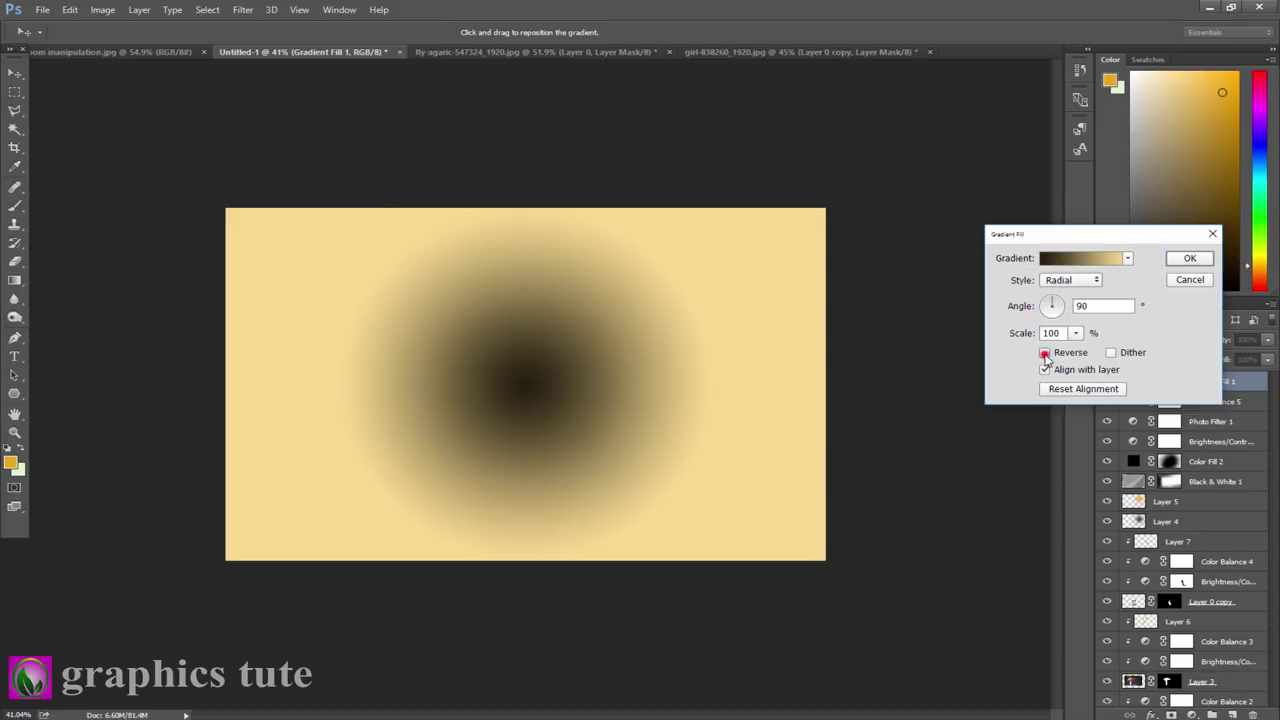
pyautogui.click(1075, 333)
pyautogui.moveTo(1072, 350); pyautogui.dragTo(1079, 353)
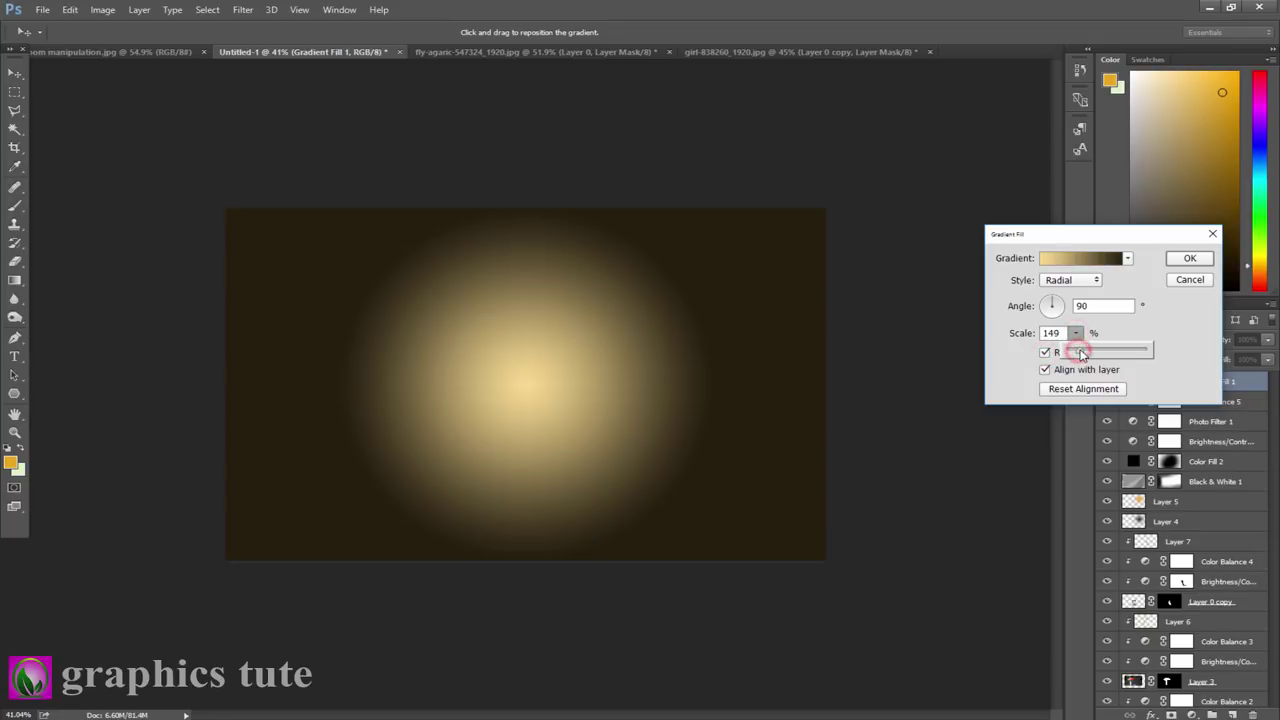
pyautogui.moveTo(606, 385); pyautogui.dragTo(689, 345)
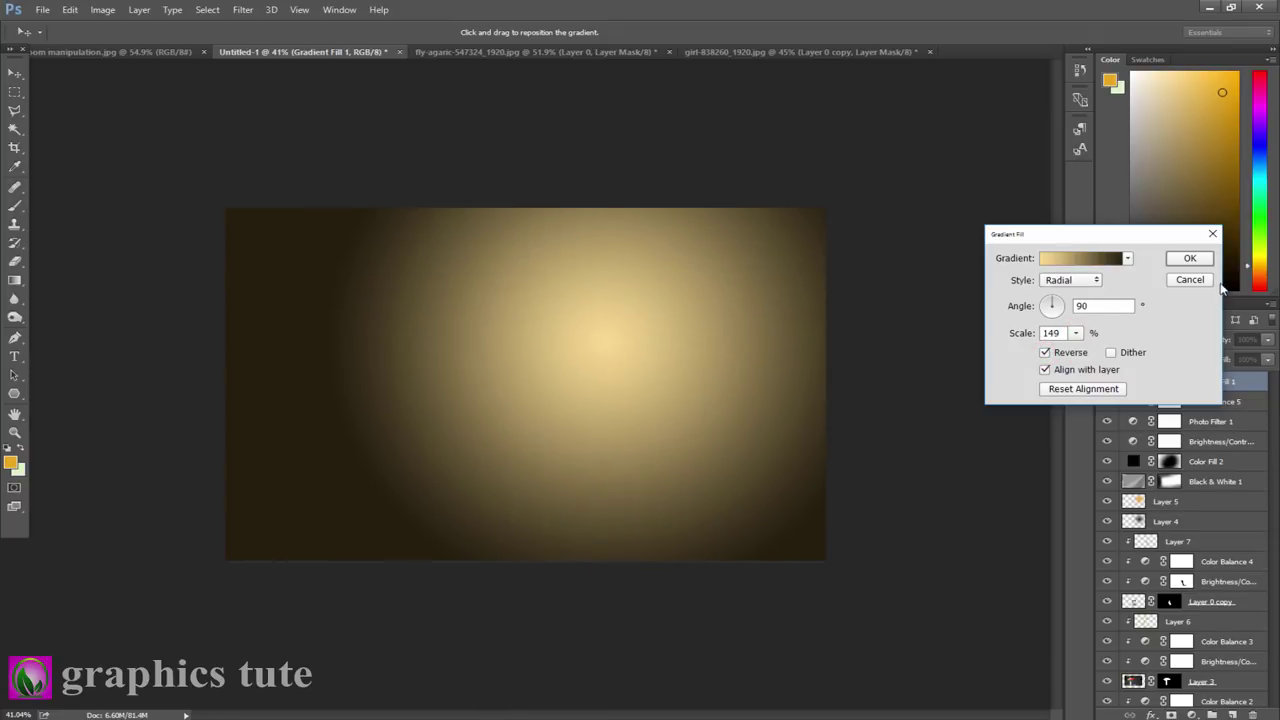
pyautogui.click(1197, 262)
# Blend Gradient Fill 1 as Soft Light at 28% opacity, toggling it to compare.
pyautogui.click(1145, 339)
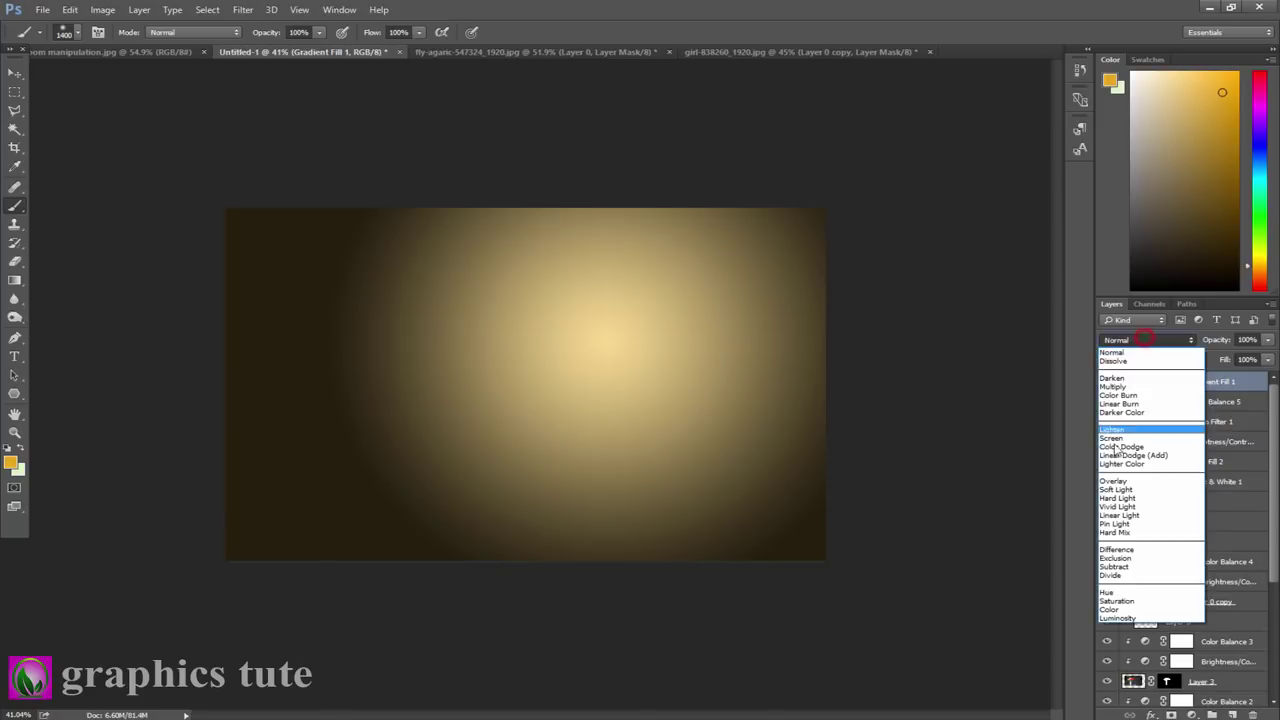
pyautogui.click(1130, 471)
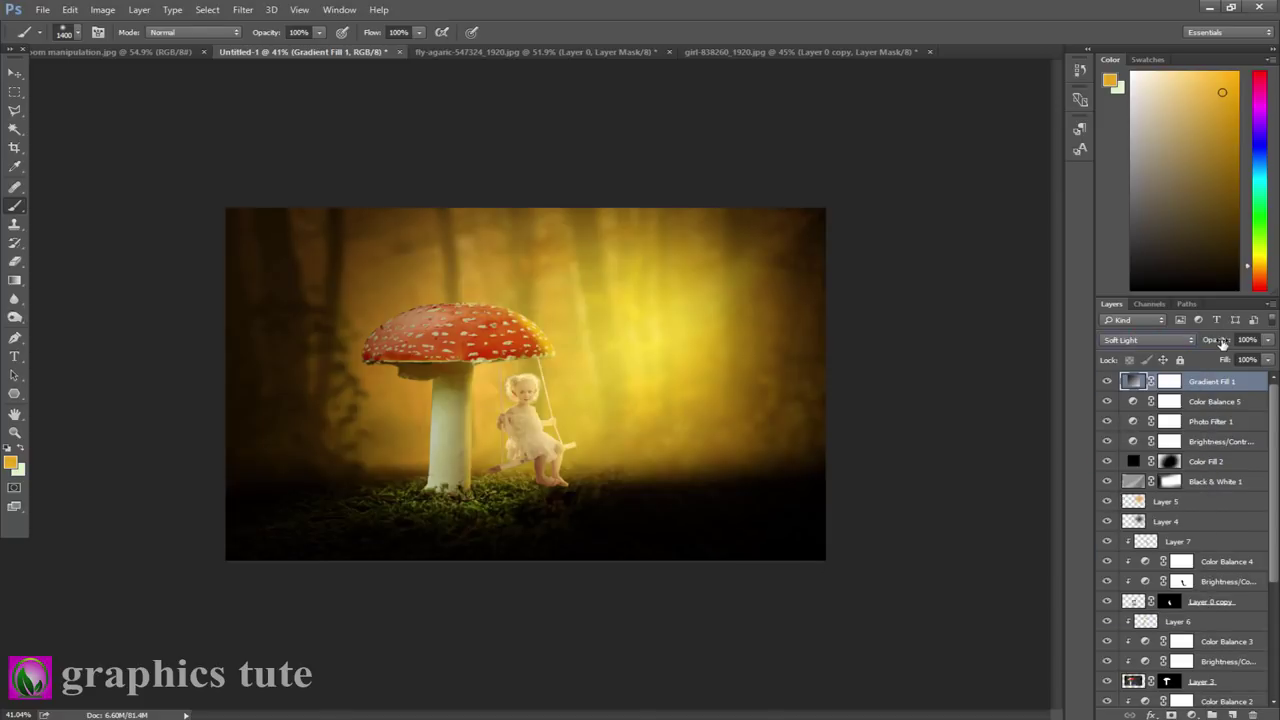
pyautogui.moveTo(1221, 343); pyautogui.dragTo(1175, 343)
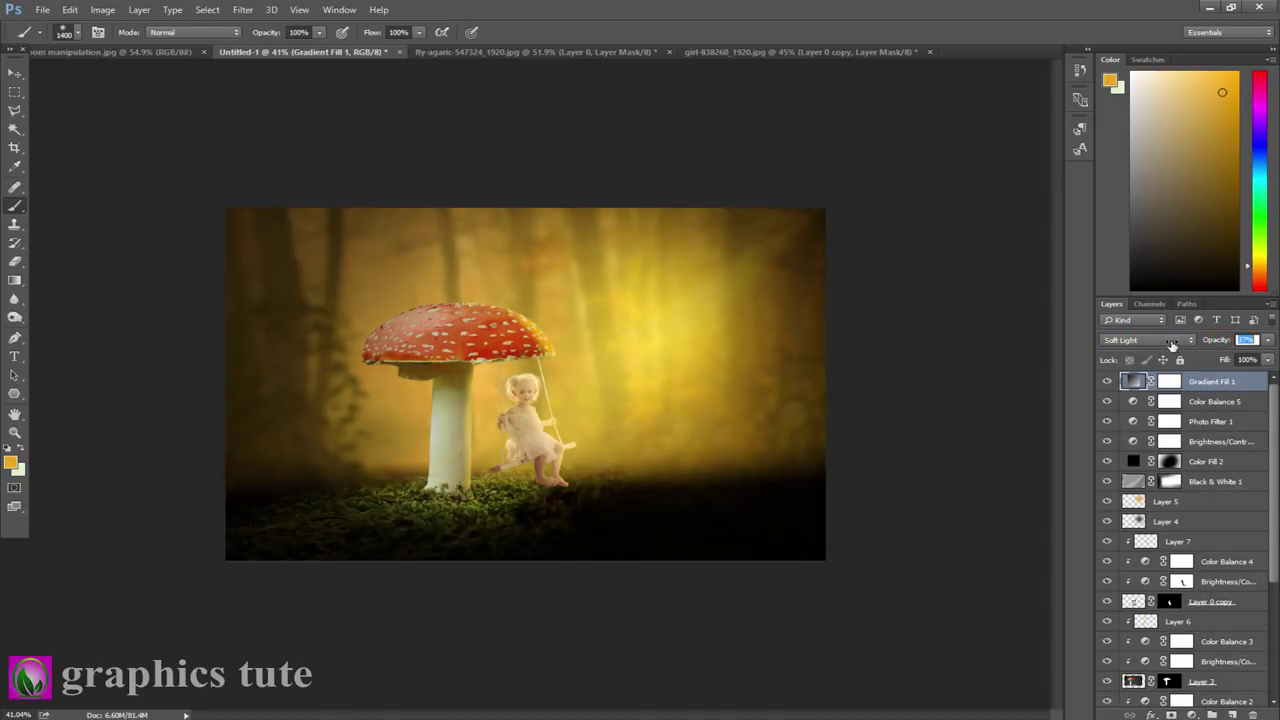
pyautogui.click(1106, 382)
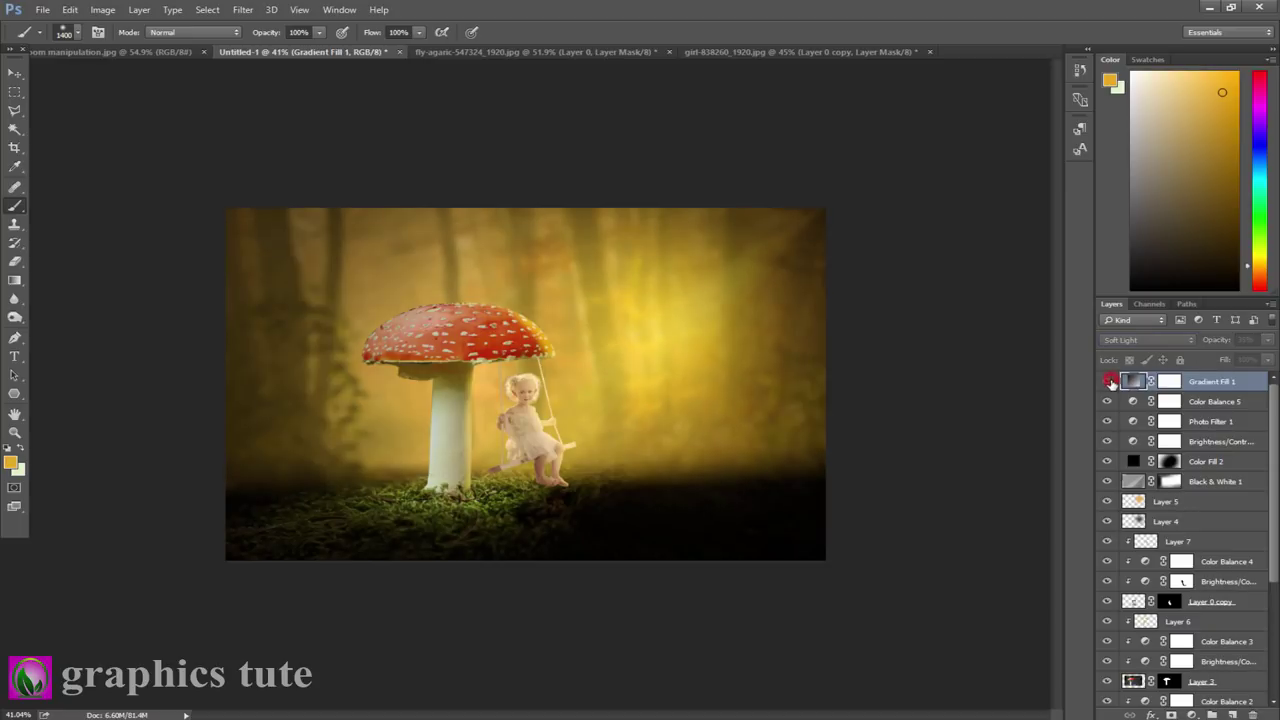
pyautogui.click(1107, 382)
pyautogui.click(1107, 383)
pyautogui.click(1108, 383)
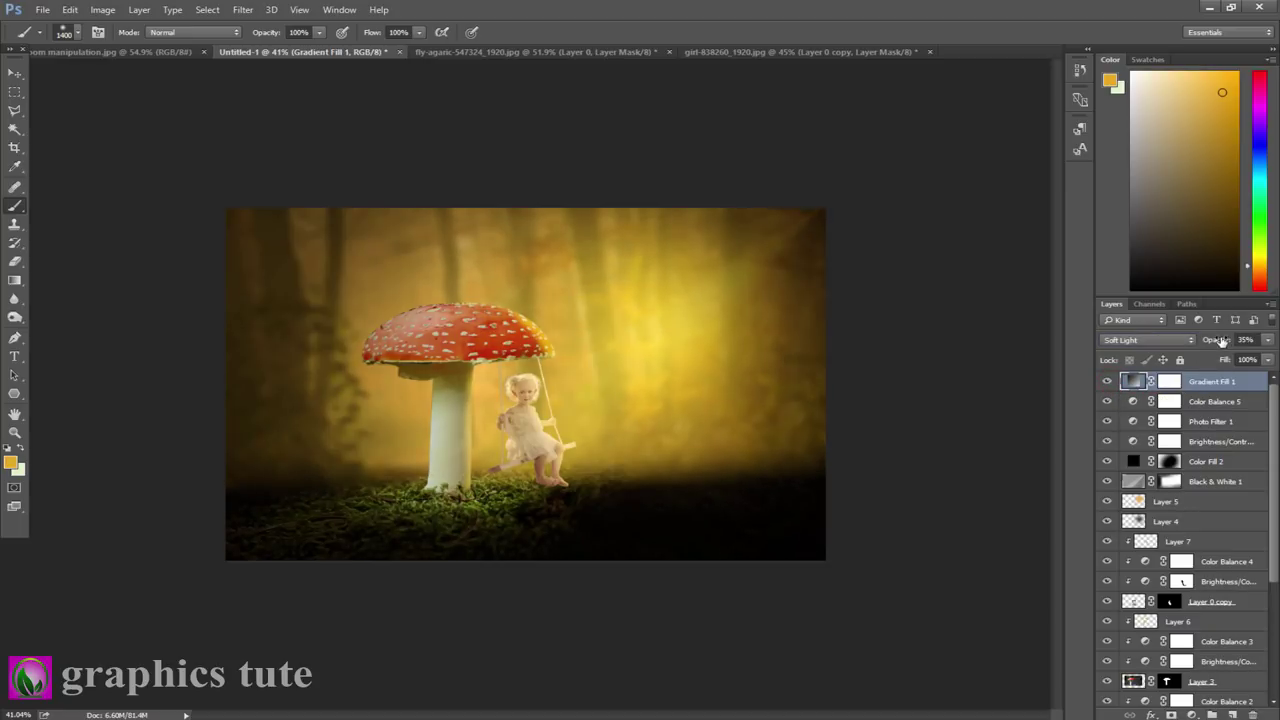
pyautogui.moveTo(1220, 342); pyautogui.dragTo(1214, 329)
pyautogui.click(1106, 381)
pyautogui.click(1106, 381)
# Add a Curves adjustment and slightly bend the overall RGB curve with a midtone point.
pyautogui.click(1197, 714)
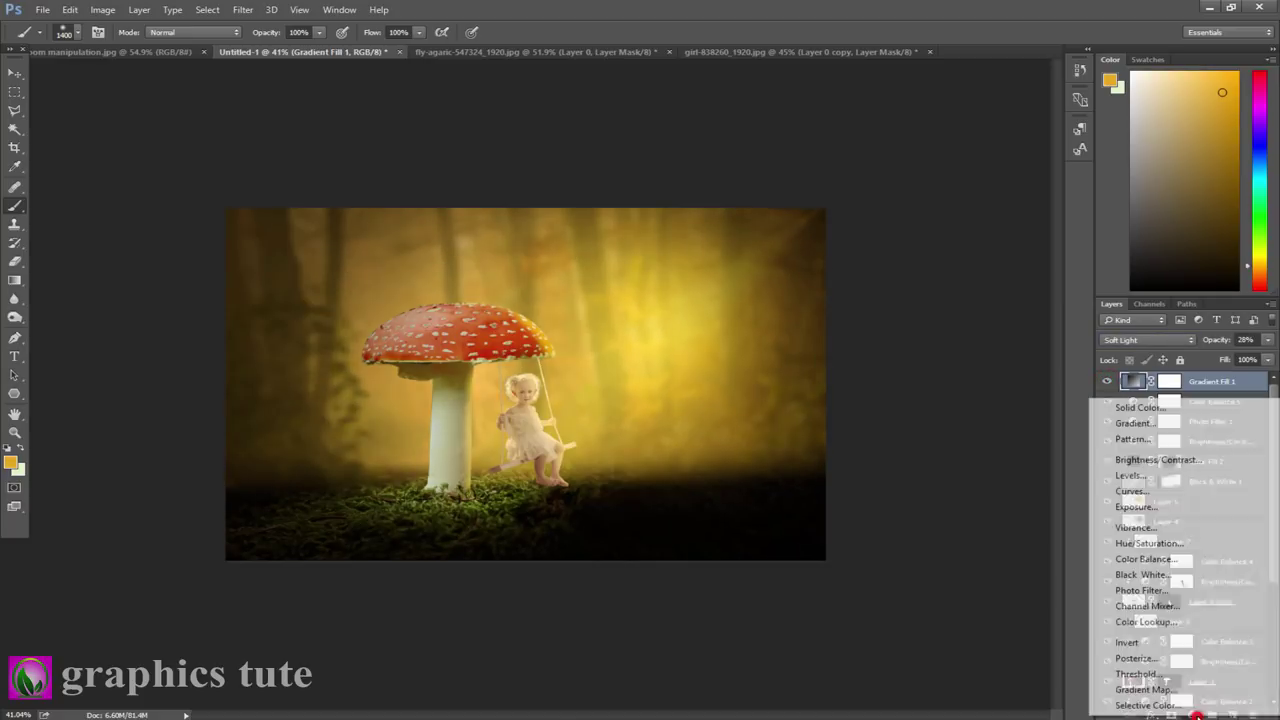
pyautogui.click(1132, 491)
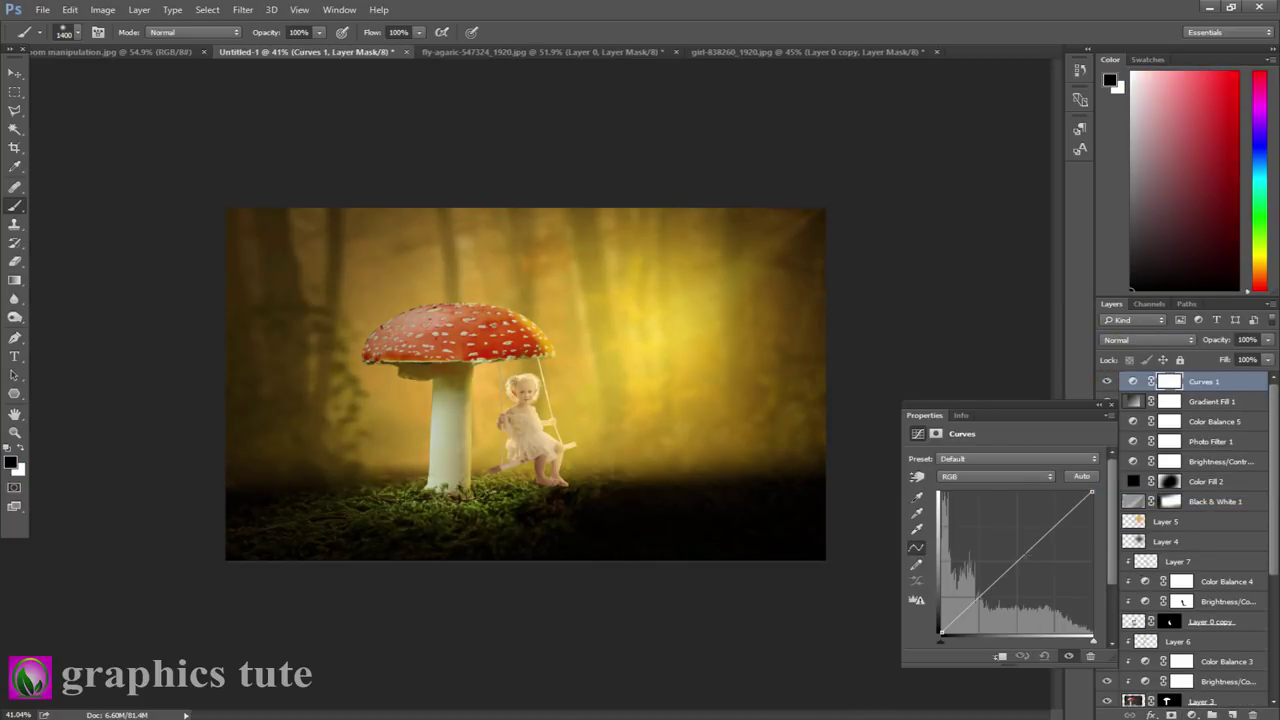
pyautogui.moveTo(1091, 495); pyautogui.dragTo(1091, 497)
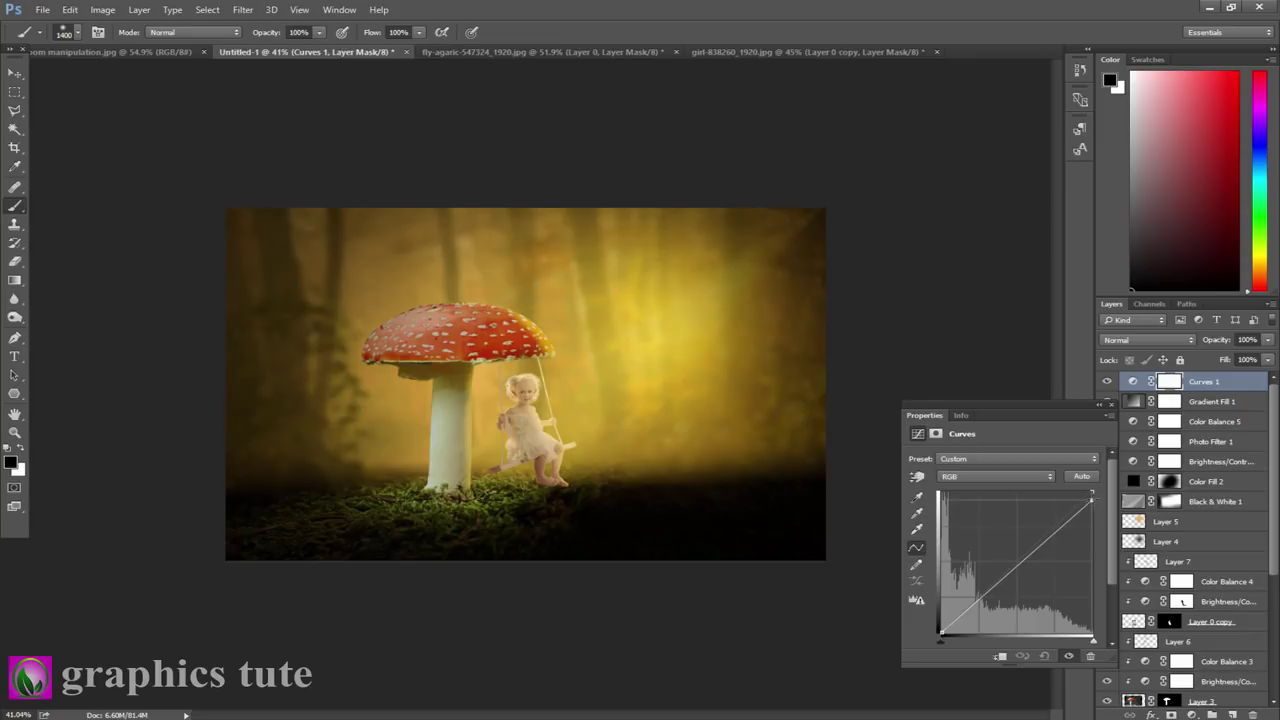
pyautogui.moveTo(1020, 562); pyautogui.dragTo(1020, 565)
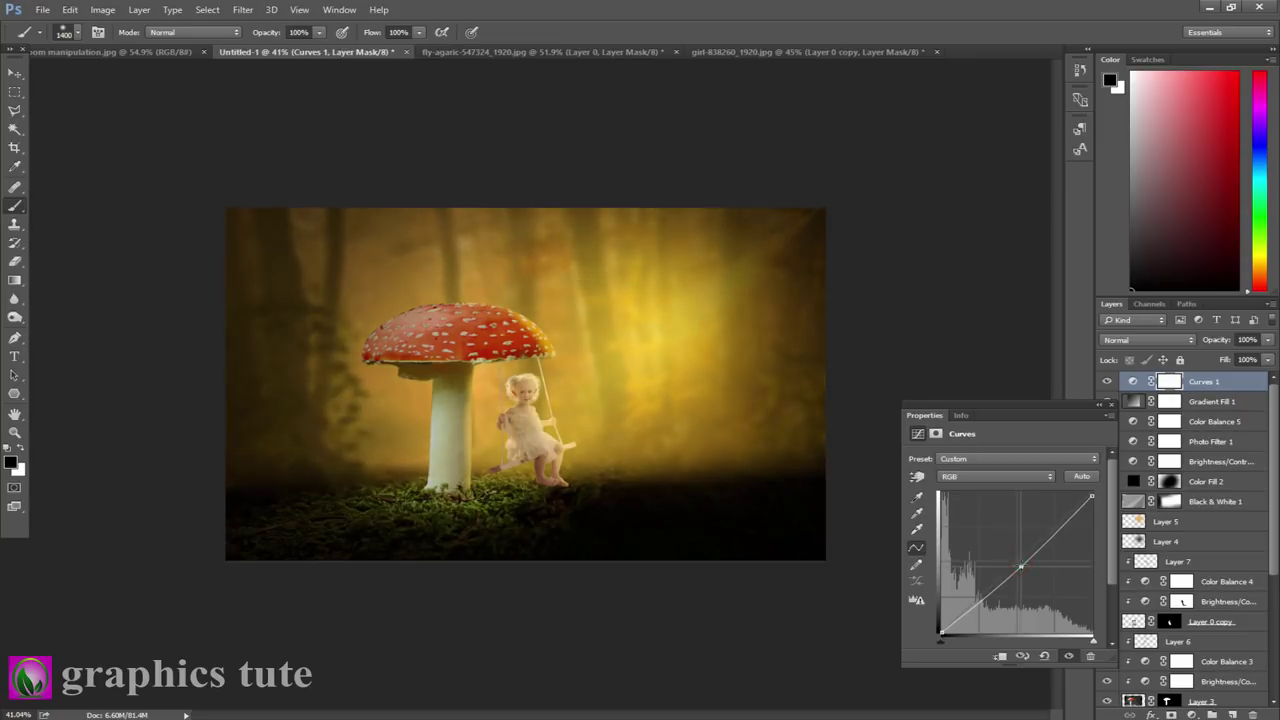
# Lift the shadow black points of the Blue and Green curves.
pyautogui.click(1000, 480)
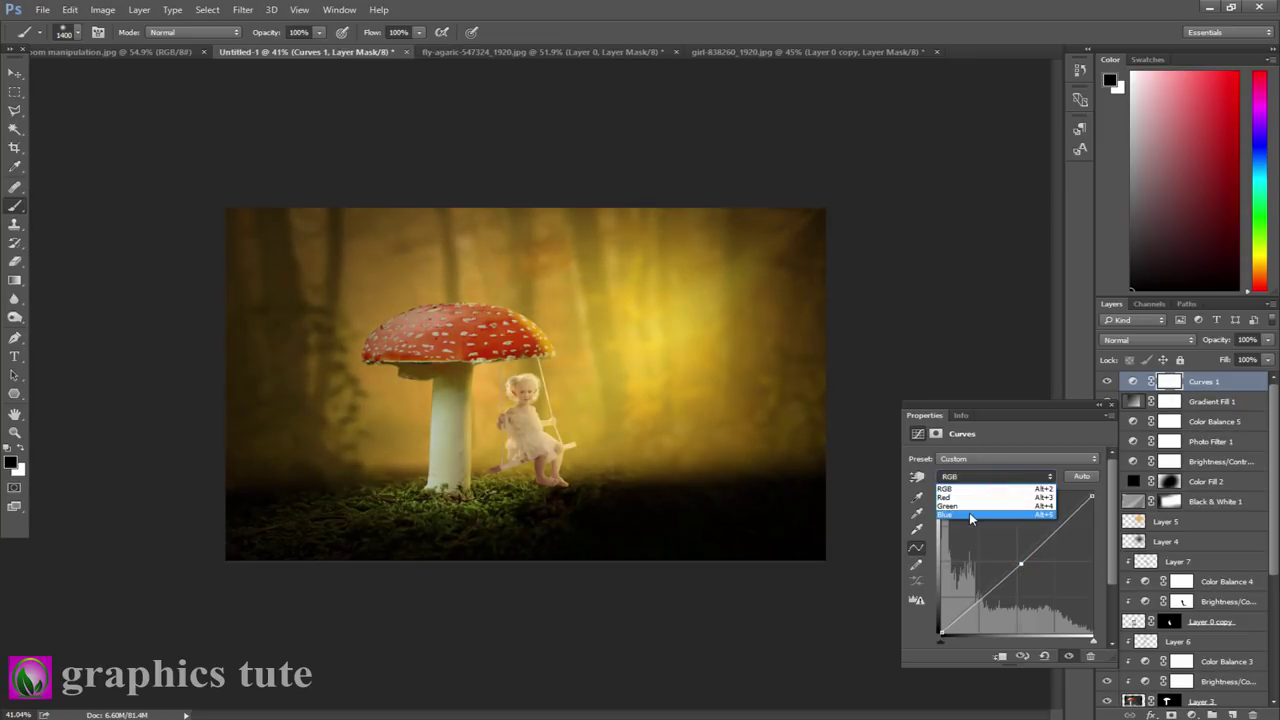
pyautogui.click(975, 514)
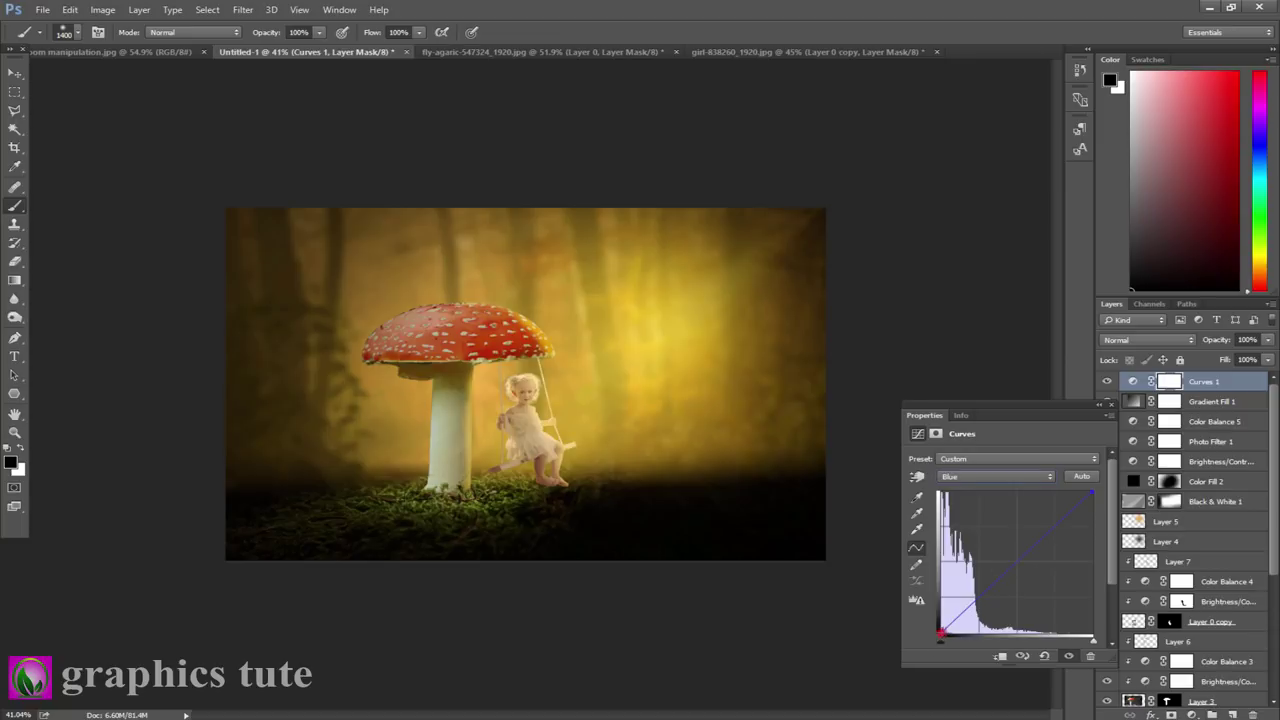
pyautogui.moveTo(940, 632)
pyautogui.mouseDown()
pyautogui.moveTo(940, 607)
pyautogui.moveTo(946, 632)
pyautogui.mouseUp()
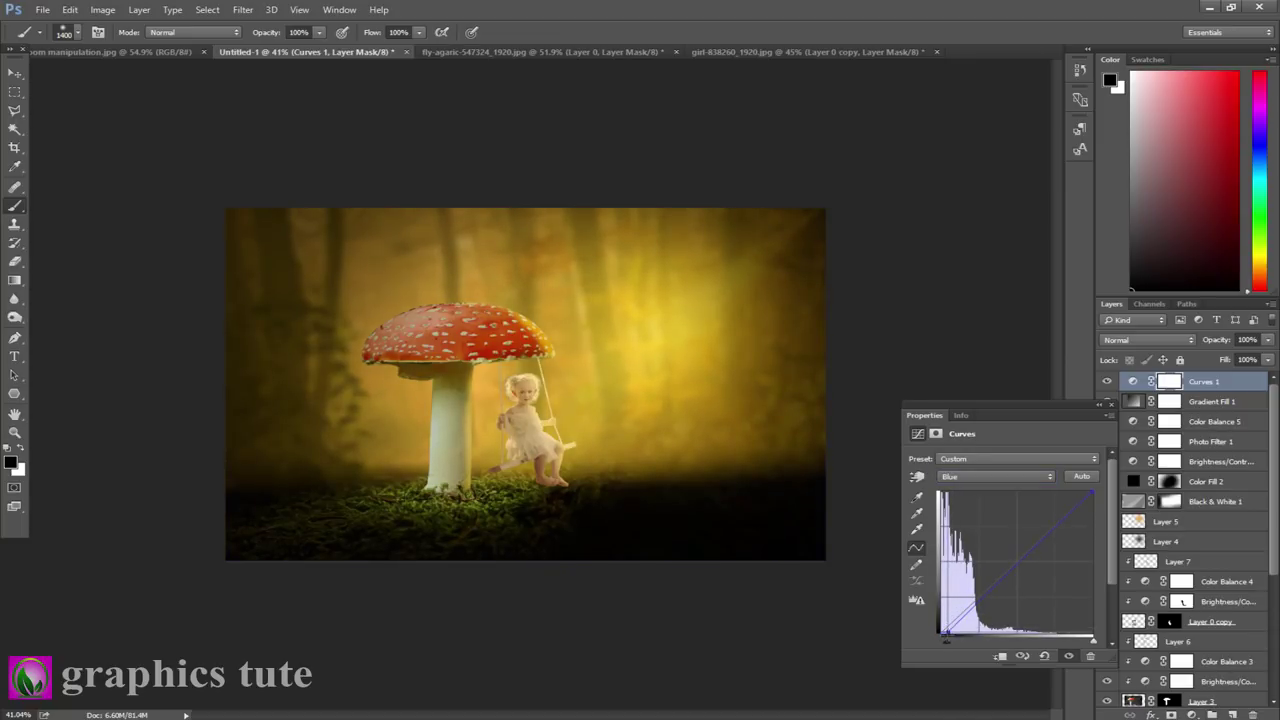
pyautogui.click(990, 477)
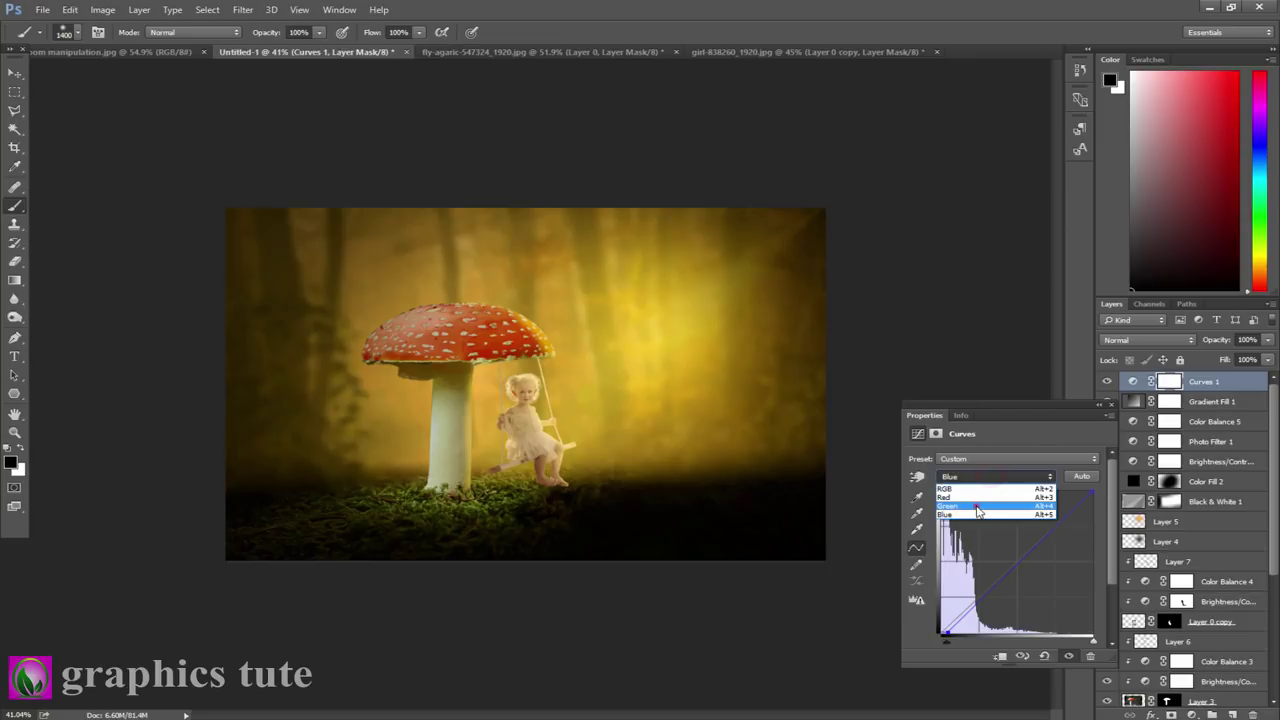
pyautogui.click(976, 506)
pyautogui.moveTo(941, 634); pyautogui.dragTo(939, 627)
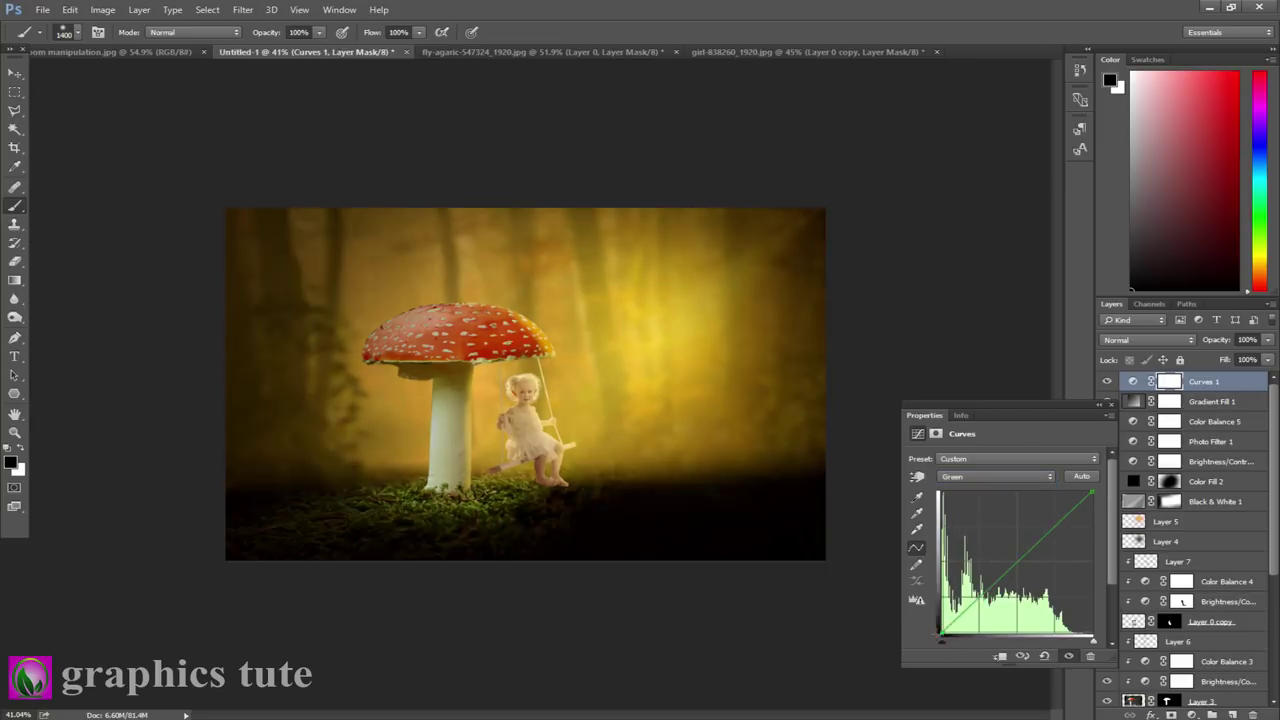
# Warm the Red curve by raising its midpoint and adjusting the black and highlight endpoints.
pyautogui.click(976, 477)
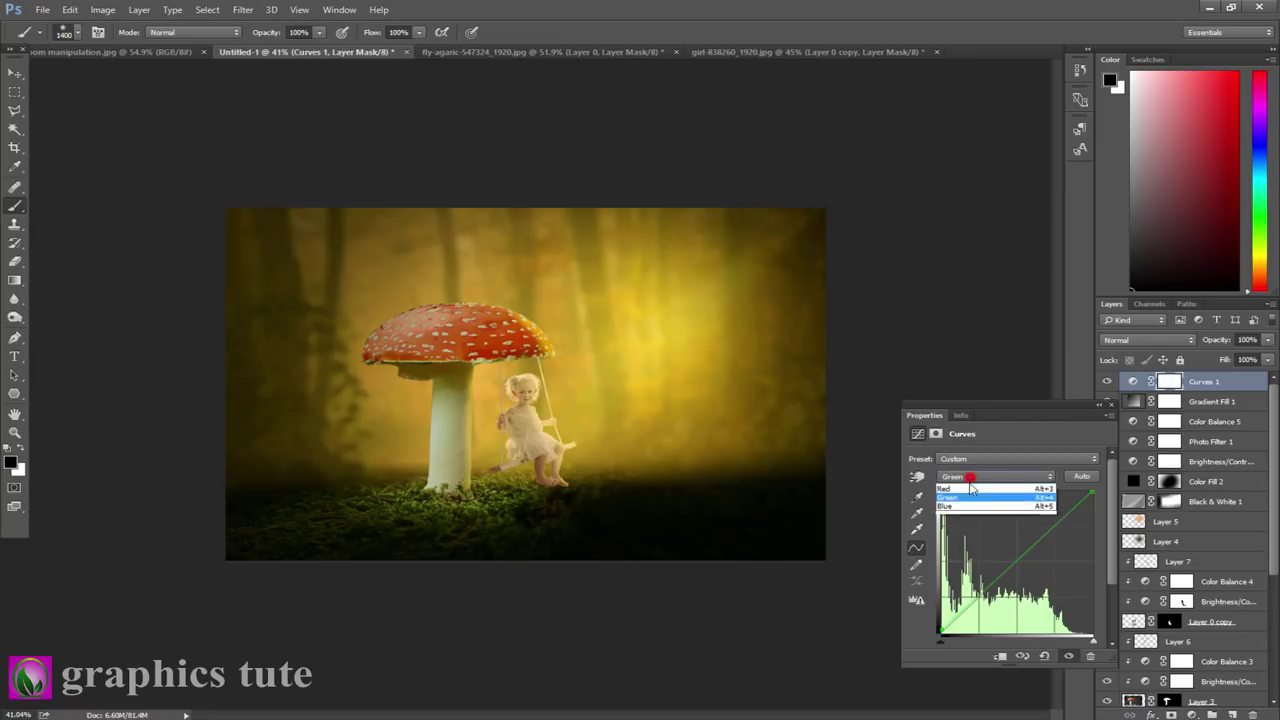
pyautogui.click(965, 500)
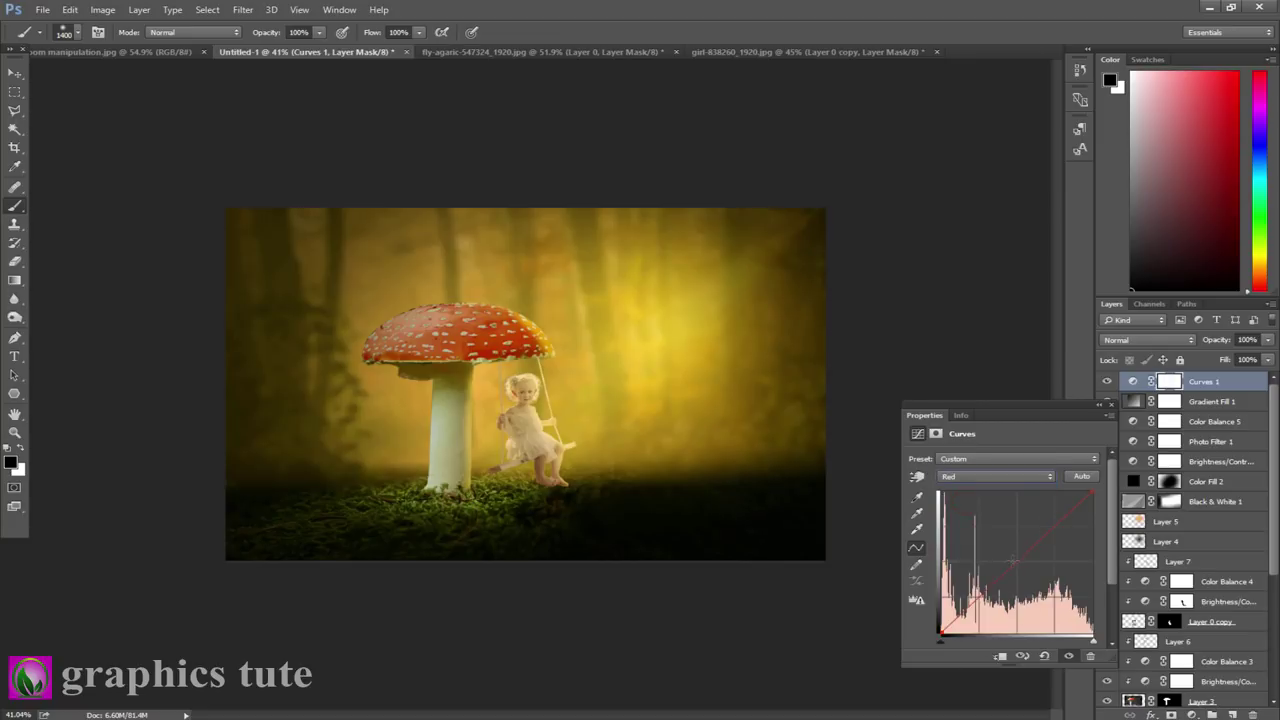
pyautogui.click(1014, 562)
pyautogui.moveTo(1018, 556); pyautogui.dragTo(1018, 553)
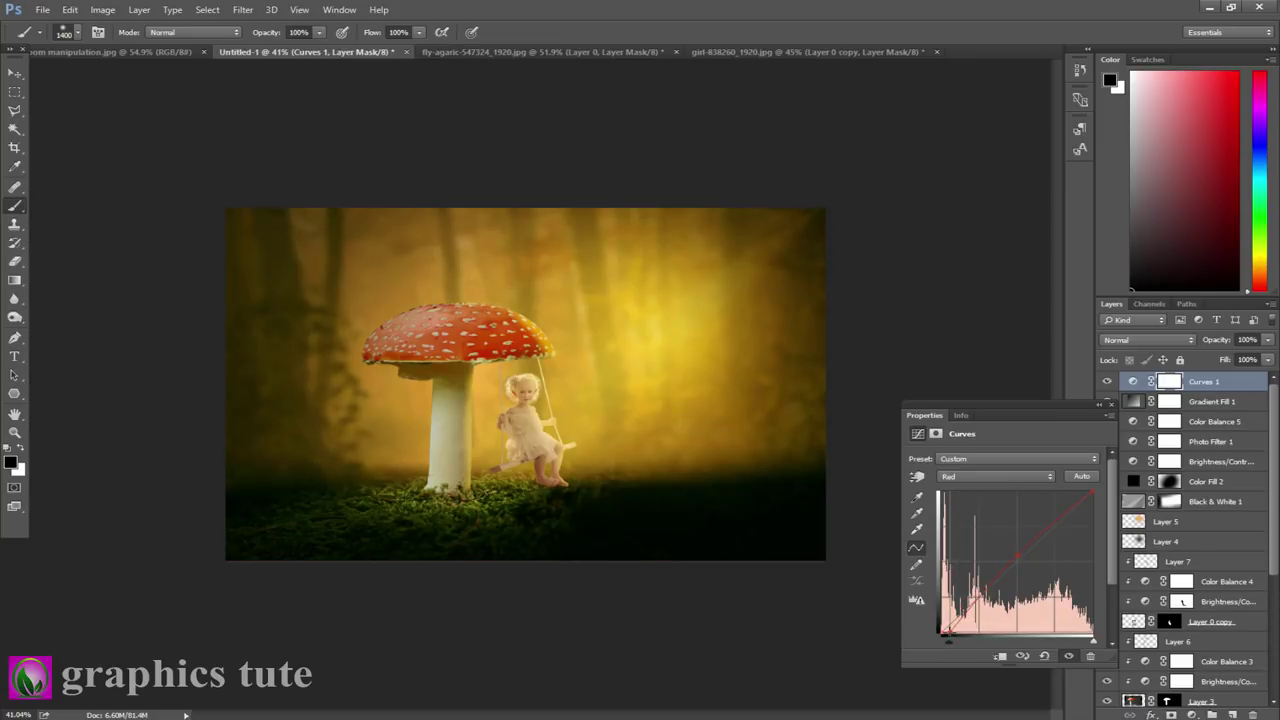
pyautogui.moveTo(941, 631); pyautogui.dragTo(945, 631)
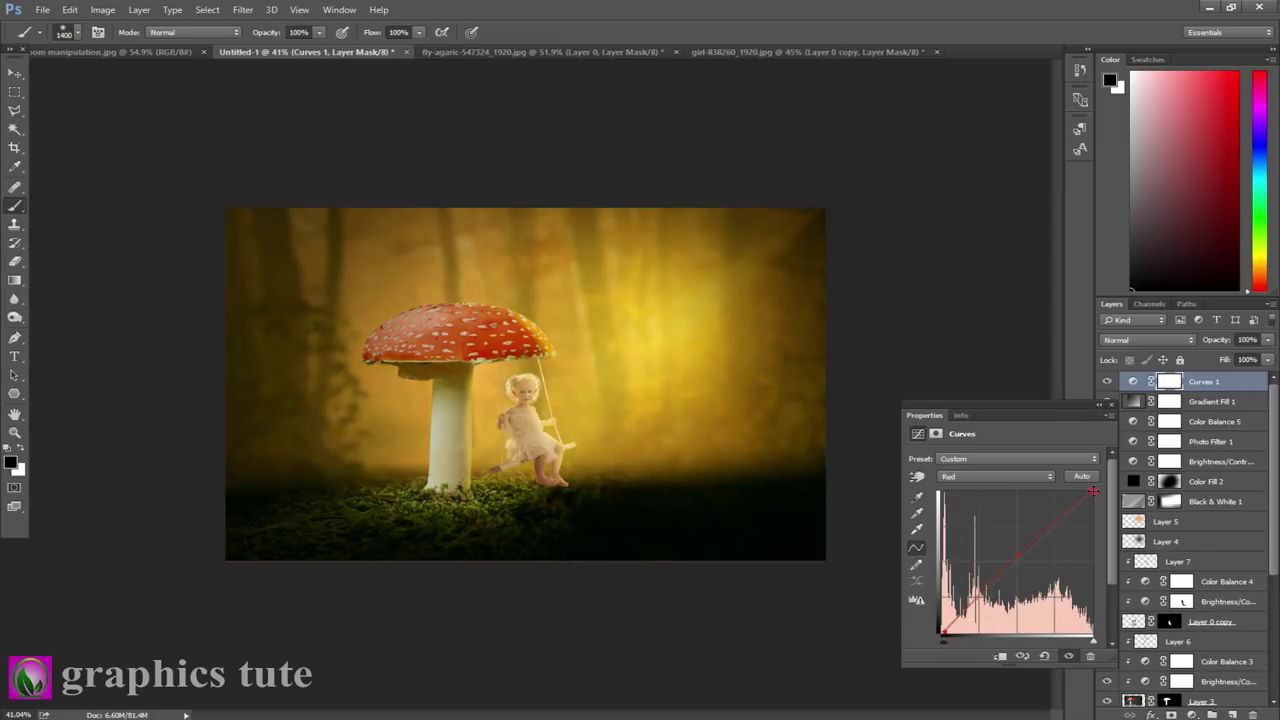
pyautogui.moveTo(1094, 490); pyautogui.dragTo(1092, 494)
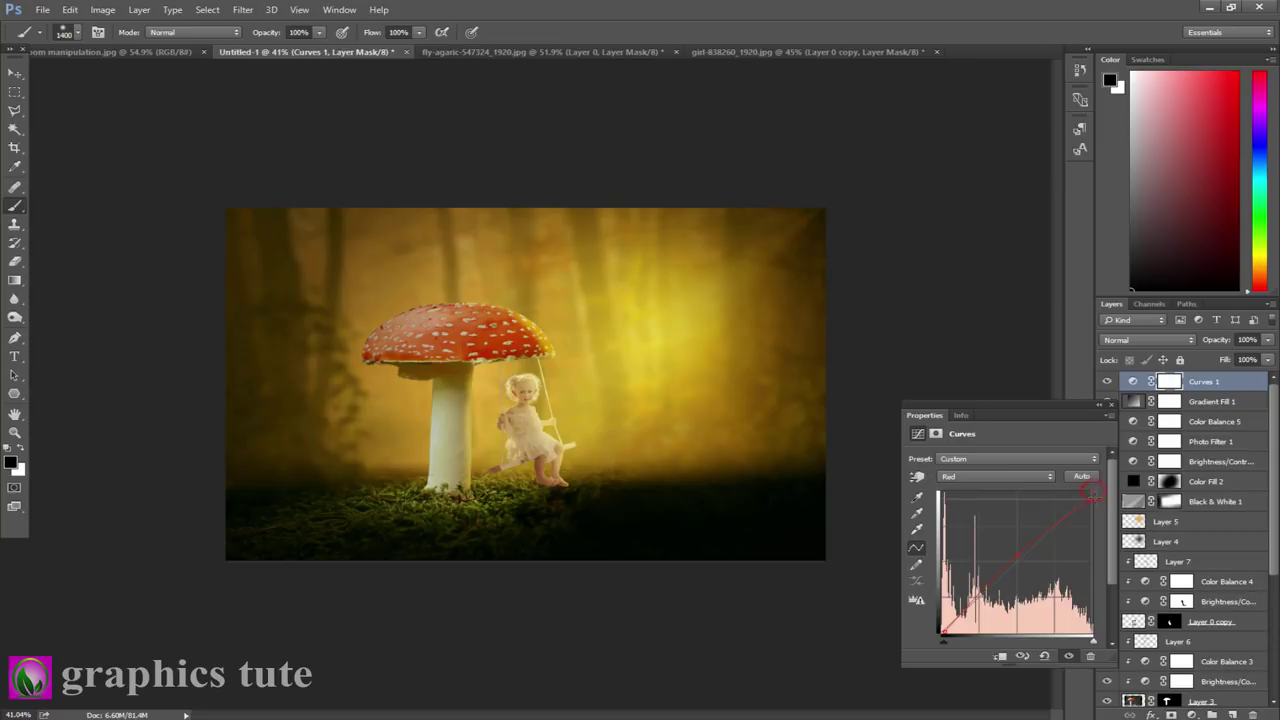
# Compare the Curves grade on and off, then add a new empty layer on top.
pyautogui.click(1112, 406)
pyautogui.click(1107, 381)
pyautogui.click(1107, 381)
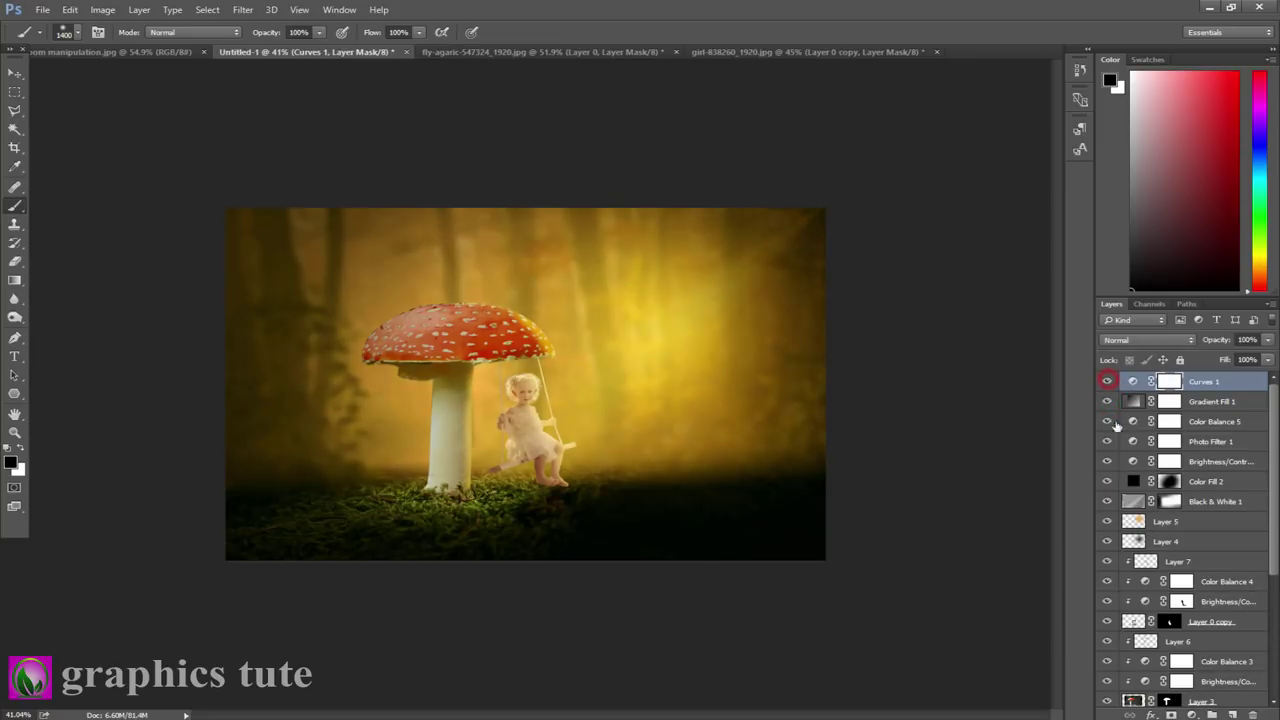
pyautogui.click(1233, 714)
# Stamp all visible layers into Layer 8, blend it as Linear Light, and apply High Pass.
pyautogui.hotkey('ctrl', 'shift', 'alt', 'e')
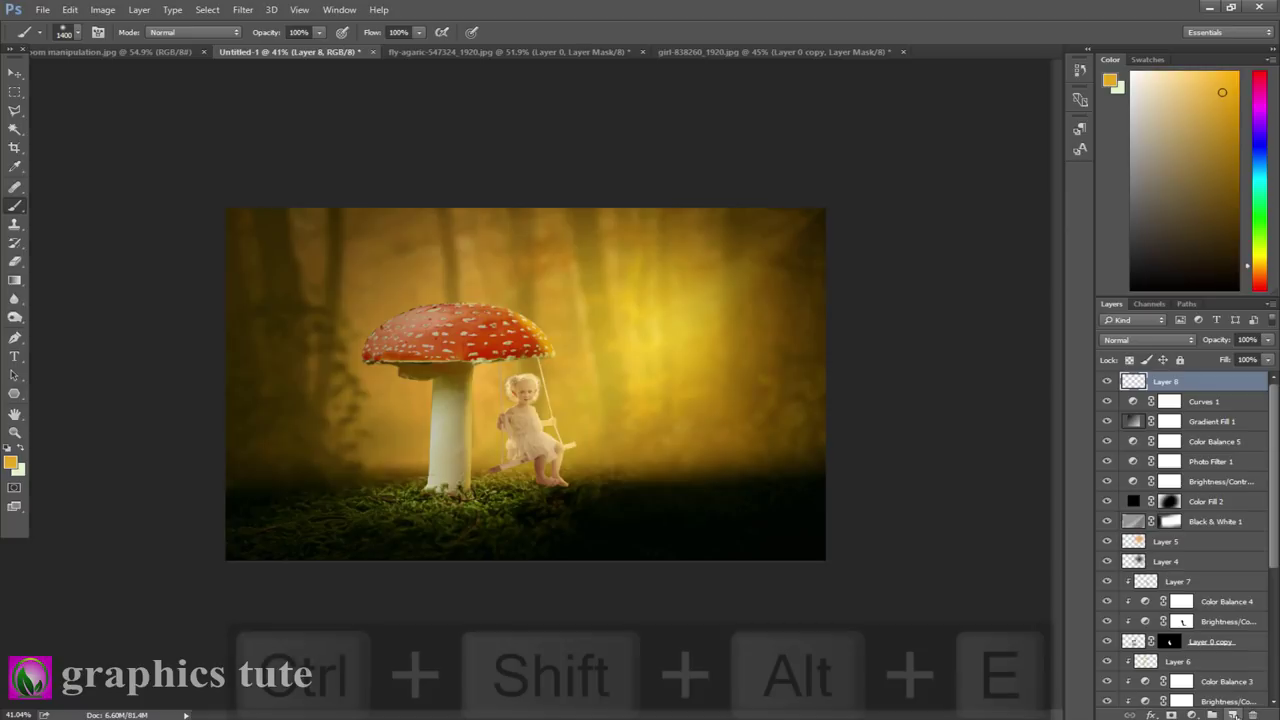
pyautogui.click(1177, 337)
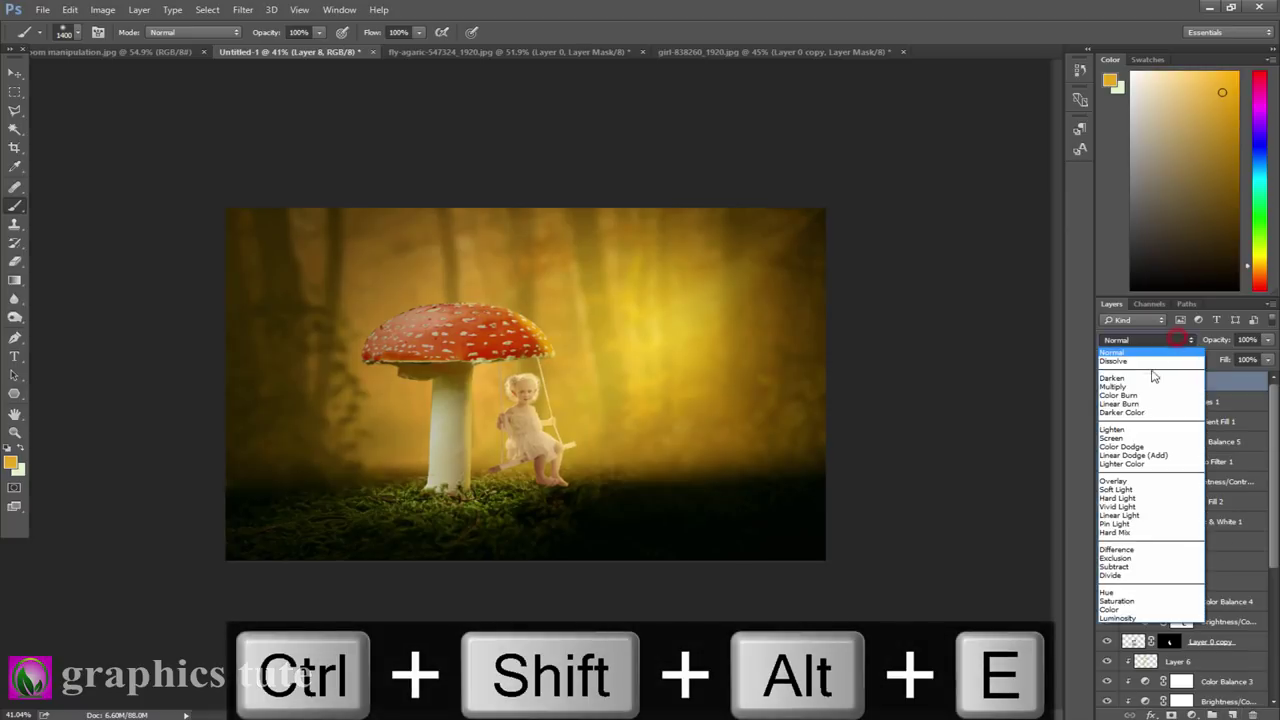
pyautogui.click(1140, 516)
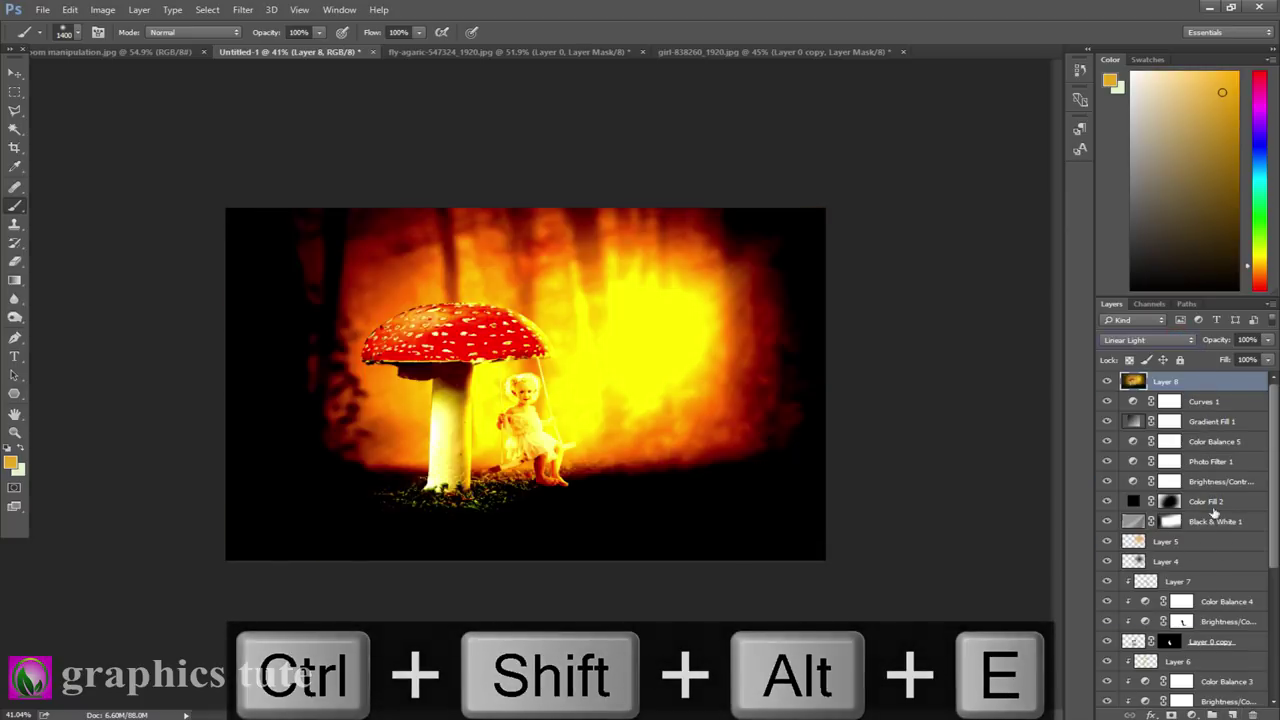
pyautogui.click(243, 9)
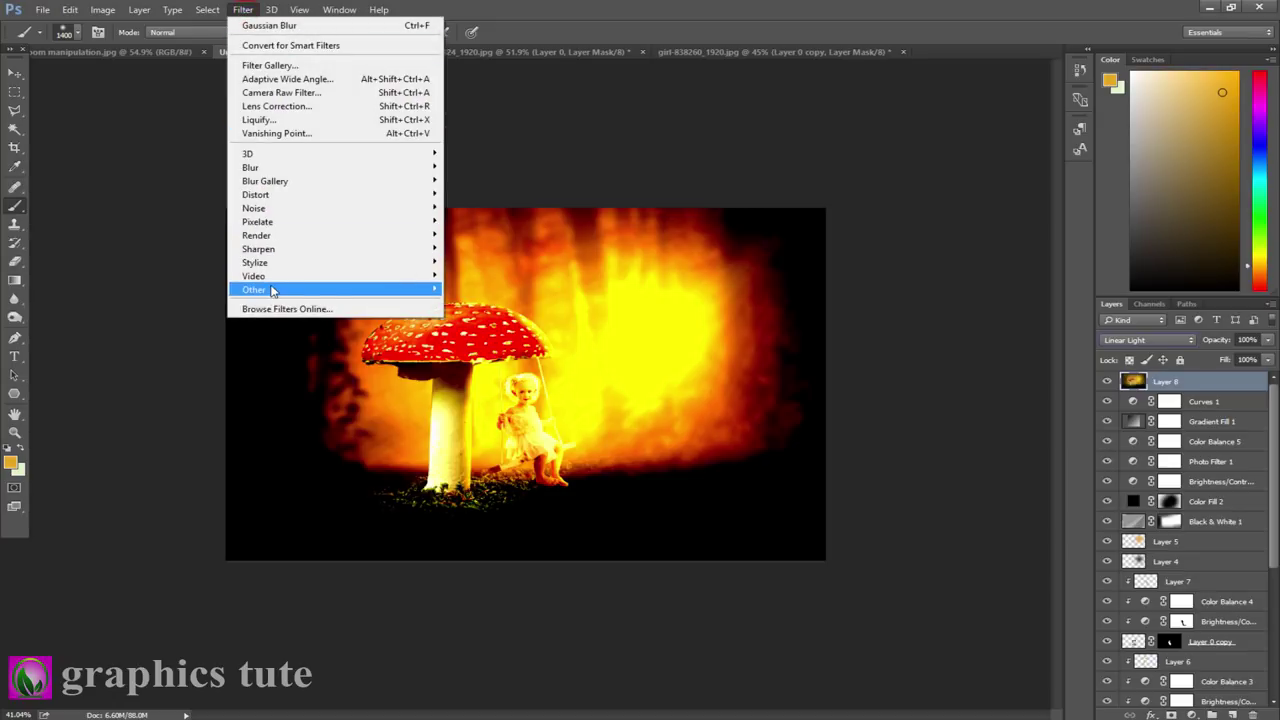
pyautogui.moveTo(255, 289)
pyautogui.click(470, 298)
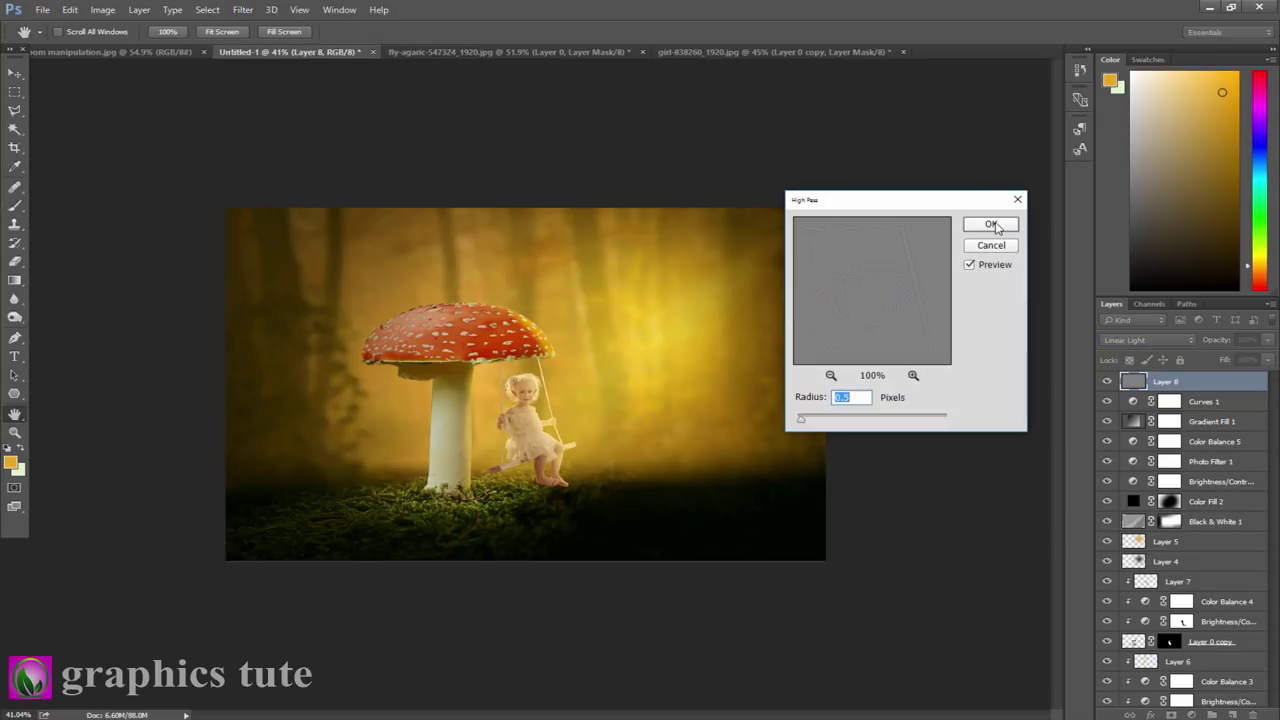
pyautogui.click(989, 225)
pyautogui.click(14, 432)
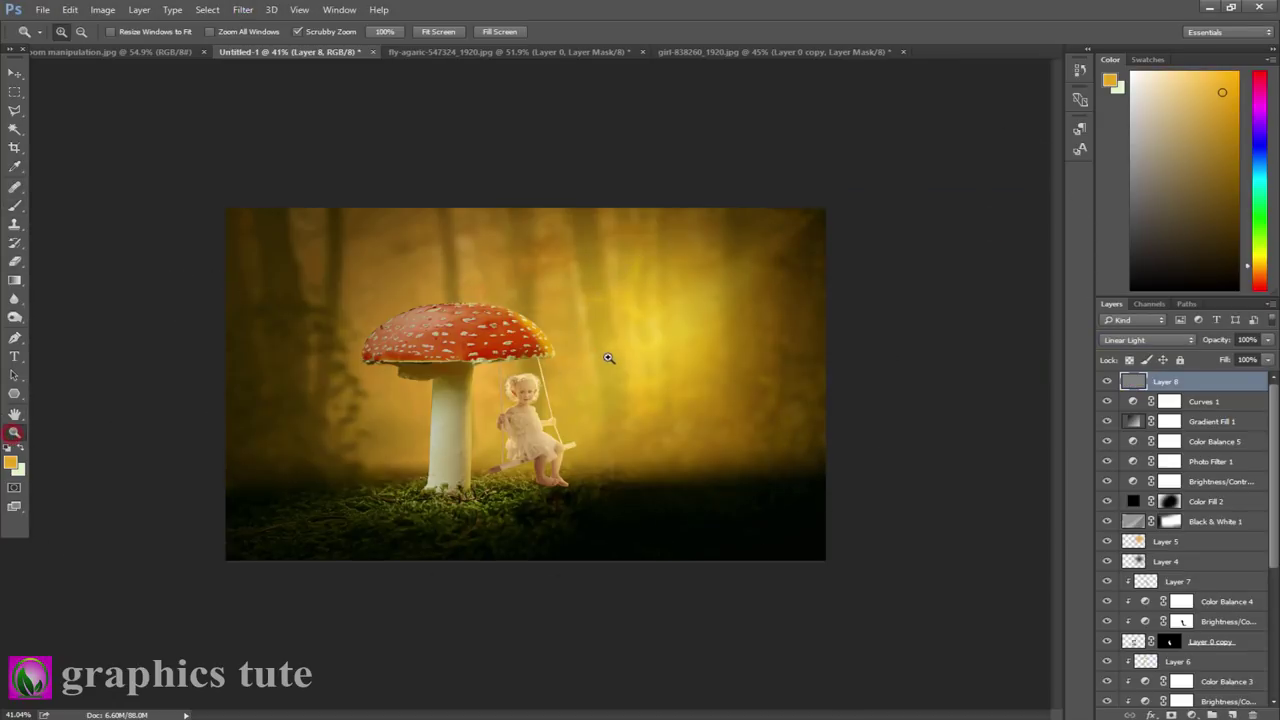
pyautogui.moveTo(609, 357)
pyautogui.mouseDown()
pyautogui.moveTo(660, 388)
pyautogui.moveTo(623, 374)
pyautogui.moveTo(636, 379)
pyautogui.mouseUp()
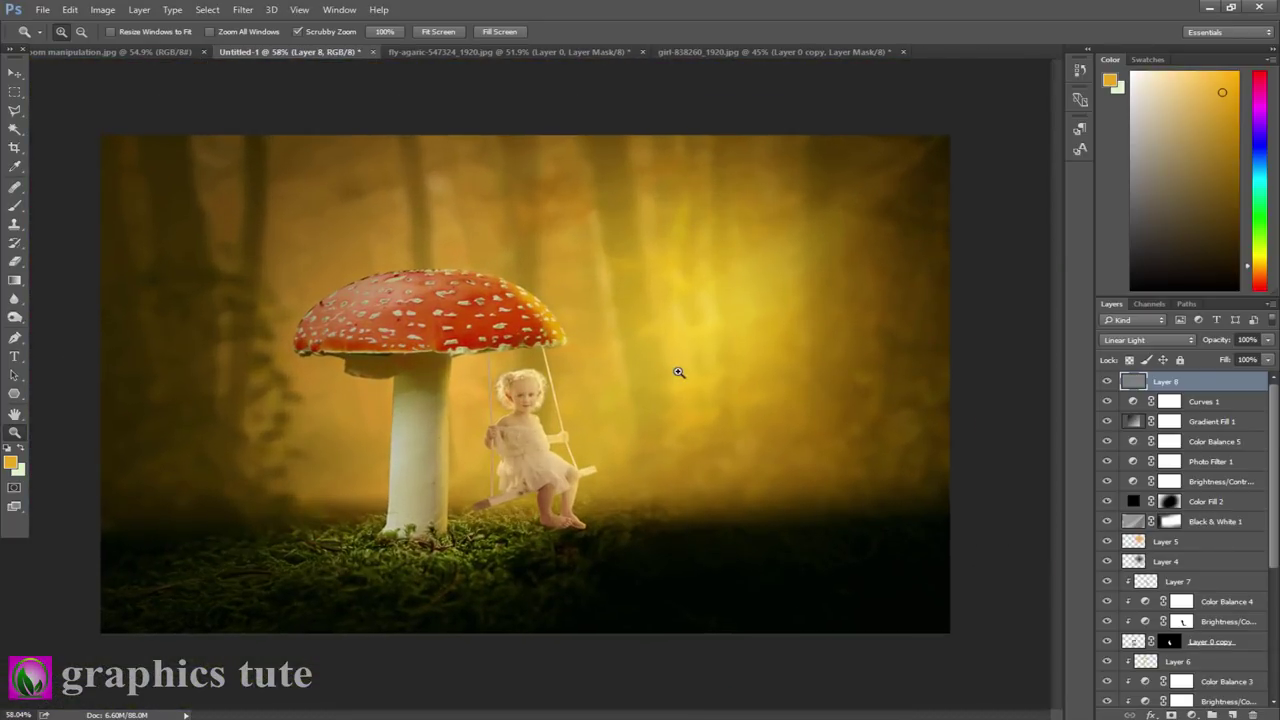